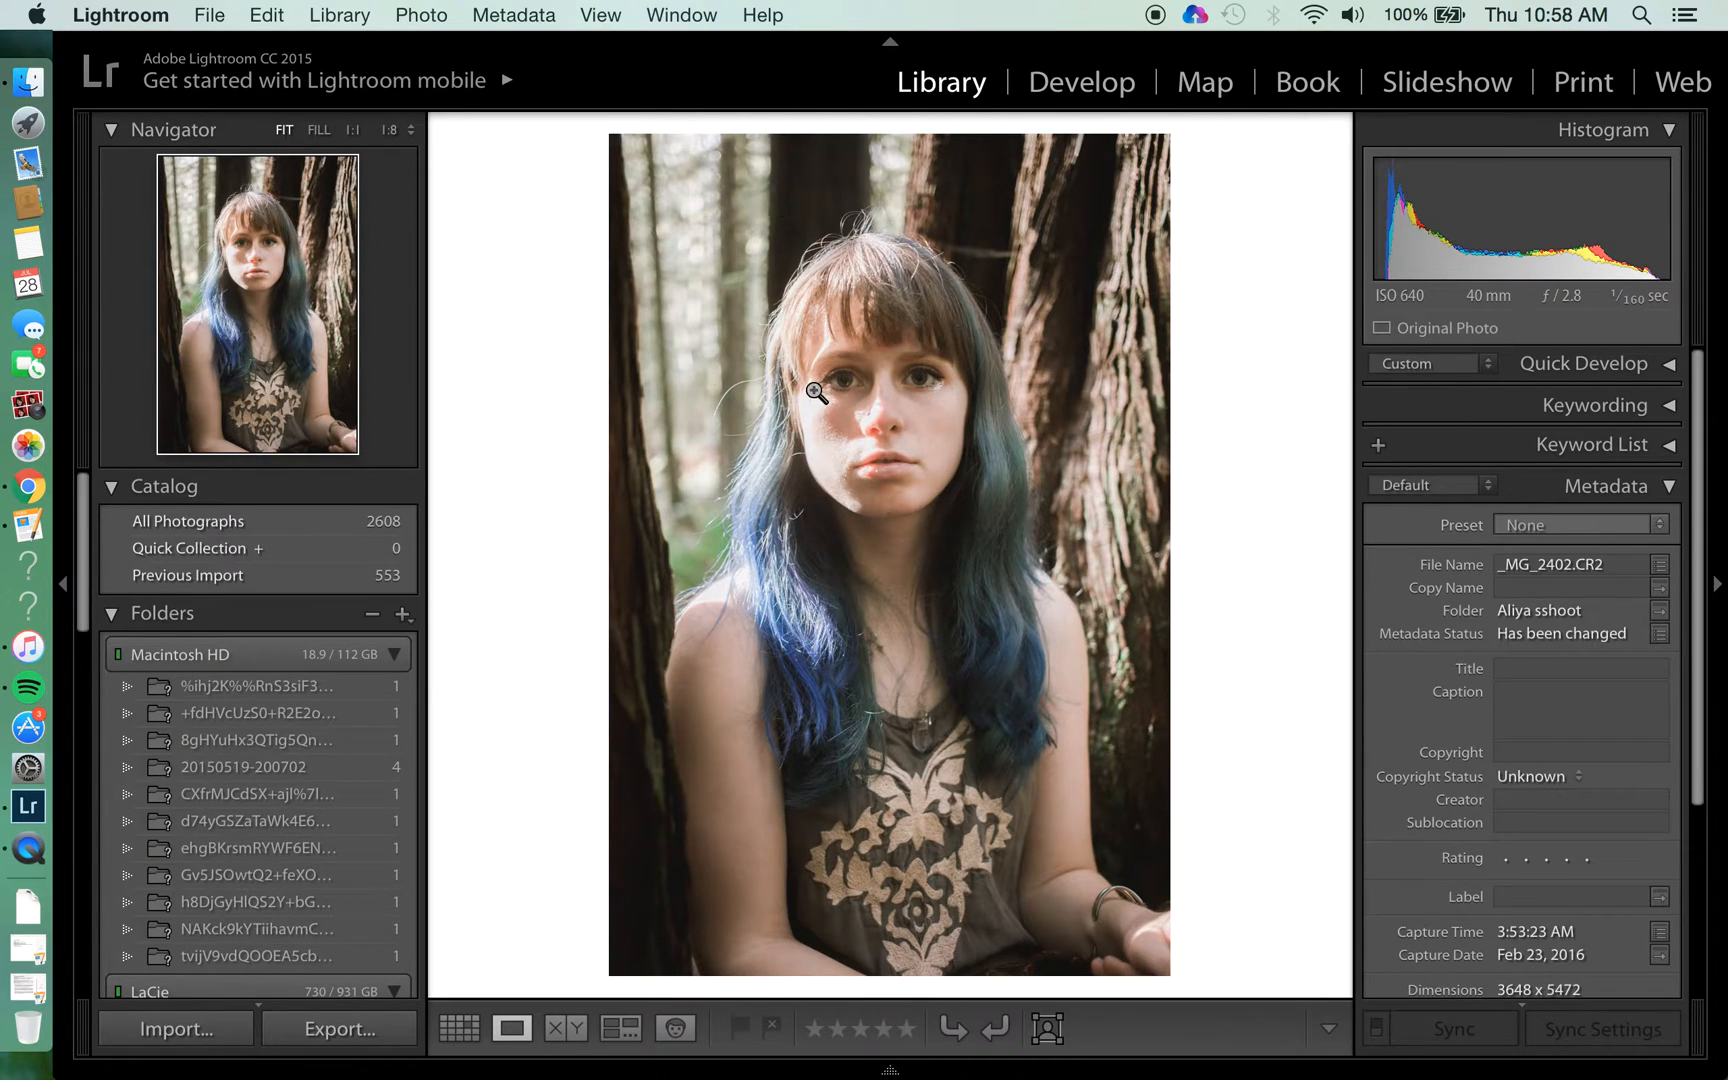
Open the portrait photo in the Develop module and reset all of its existing adjustments
{"action": "key", "text": "XF86MonBrightnessUp"}
{"action": "left_click", "coordinate": [1085, 84]}
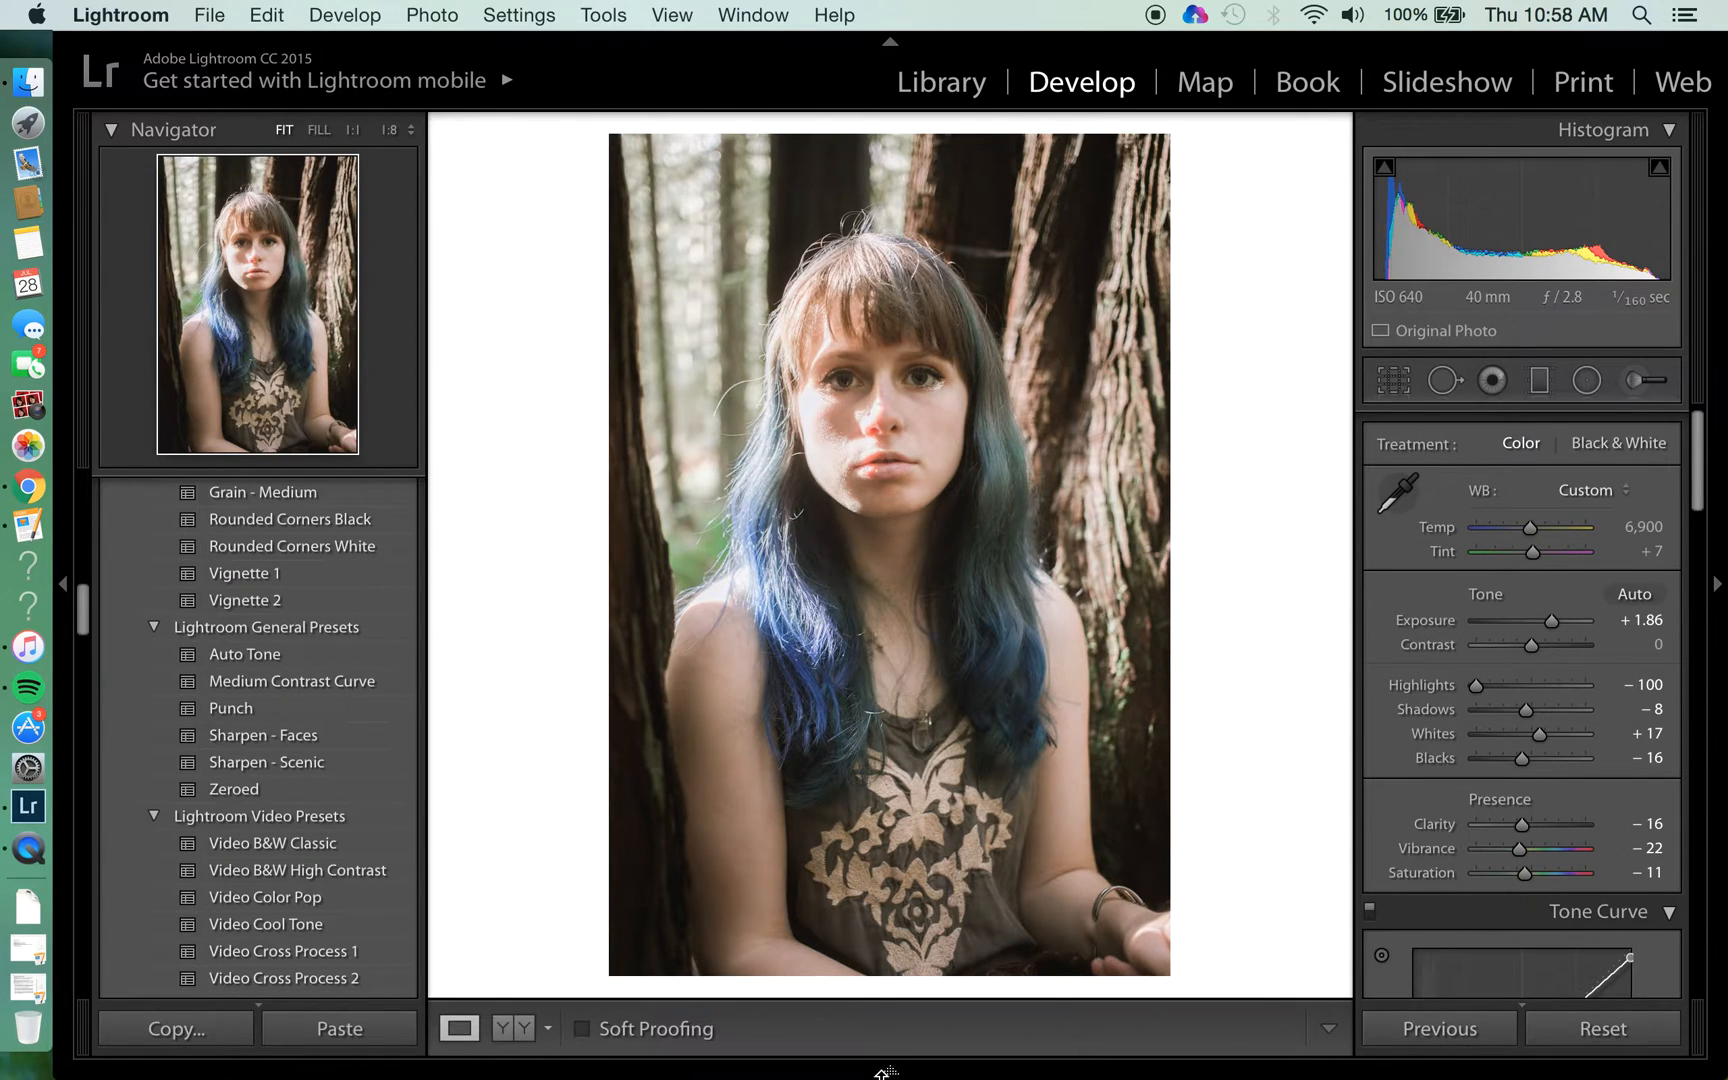
{"action": "mouse_move", "coordinate": [892, 1070]}
{"action": "mouse_move", "coordinate": [1458, 1045]}
{"action": "left_click", "coordinate": [1600, 1029]}
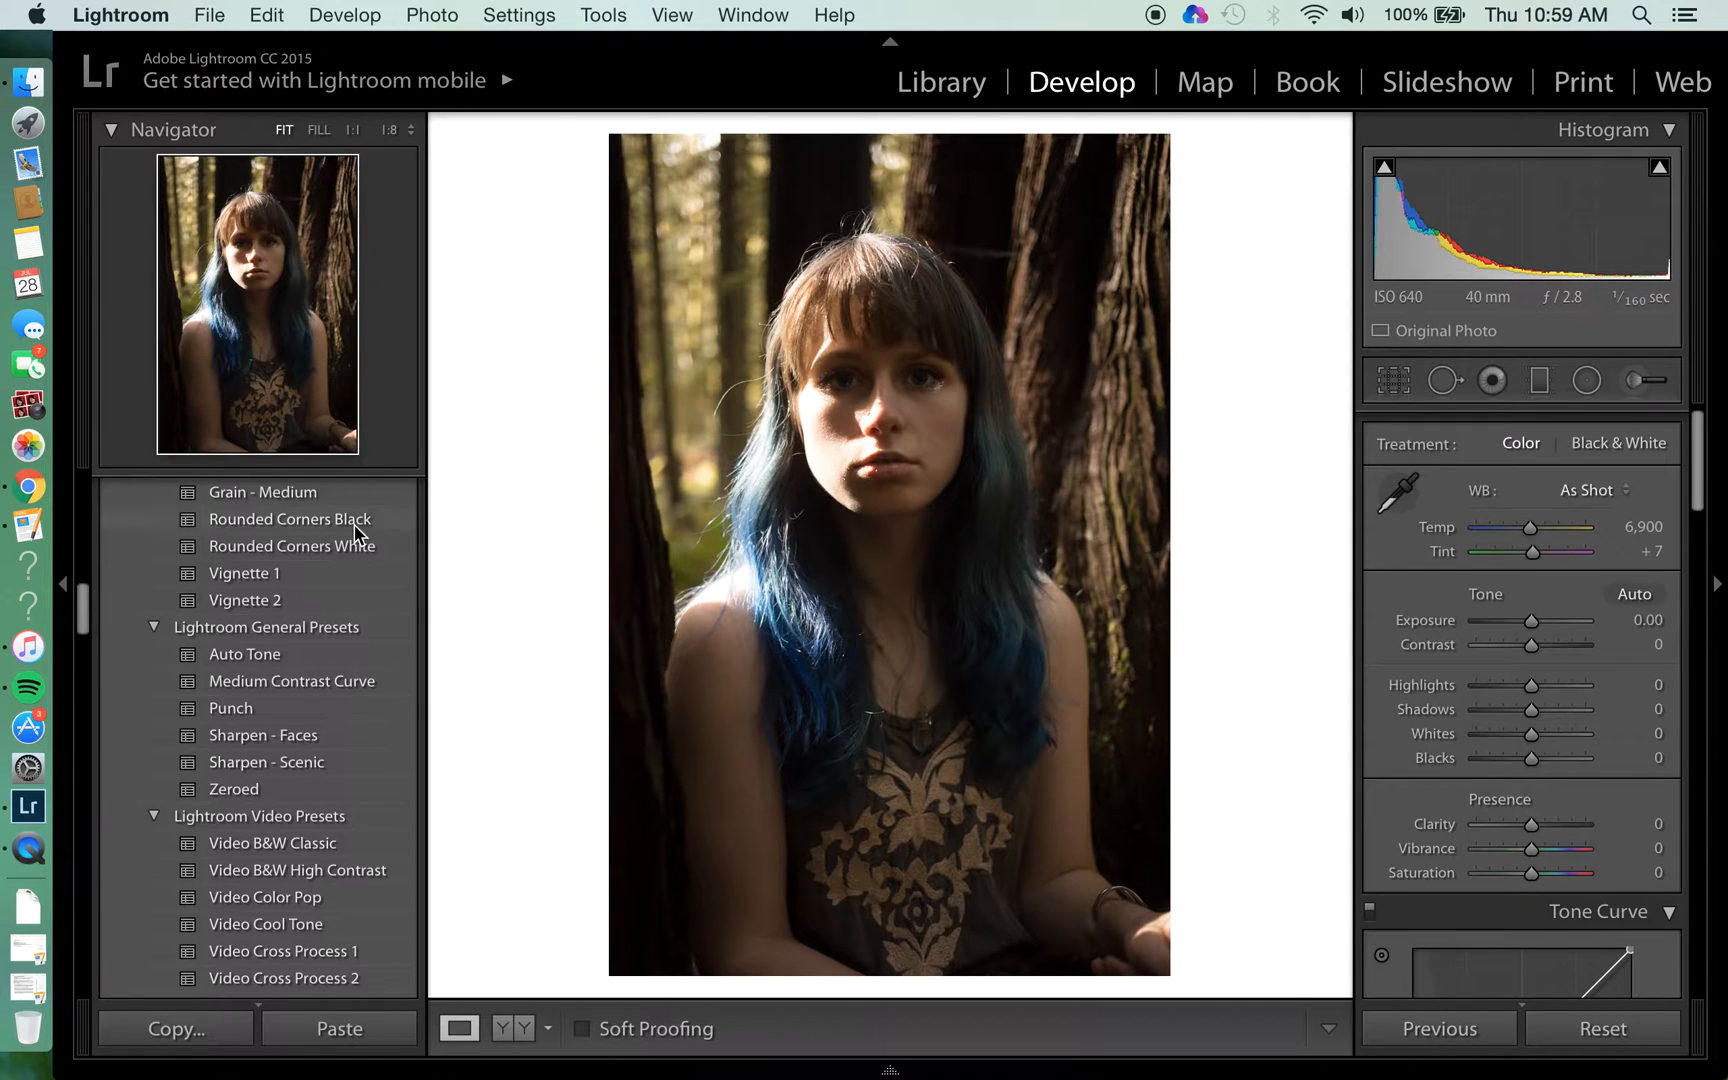
Apply the Auto Tone preset from the Lightroom General Presets to the portrait
{"action": "scroll", "coordinate": [350, 530], "scroll_direction": "up", "scroll_amount": 10}
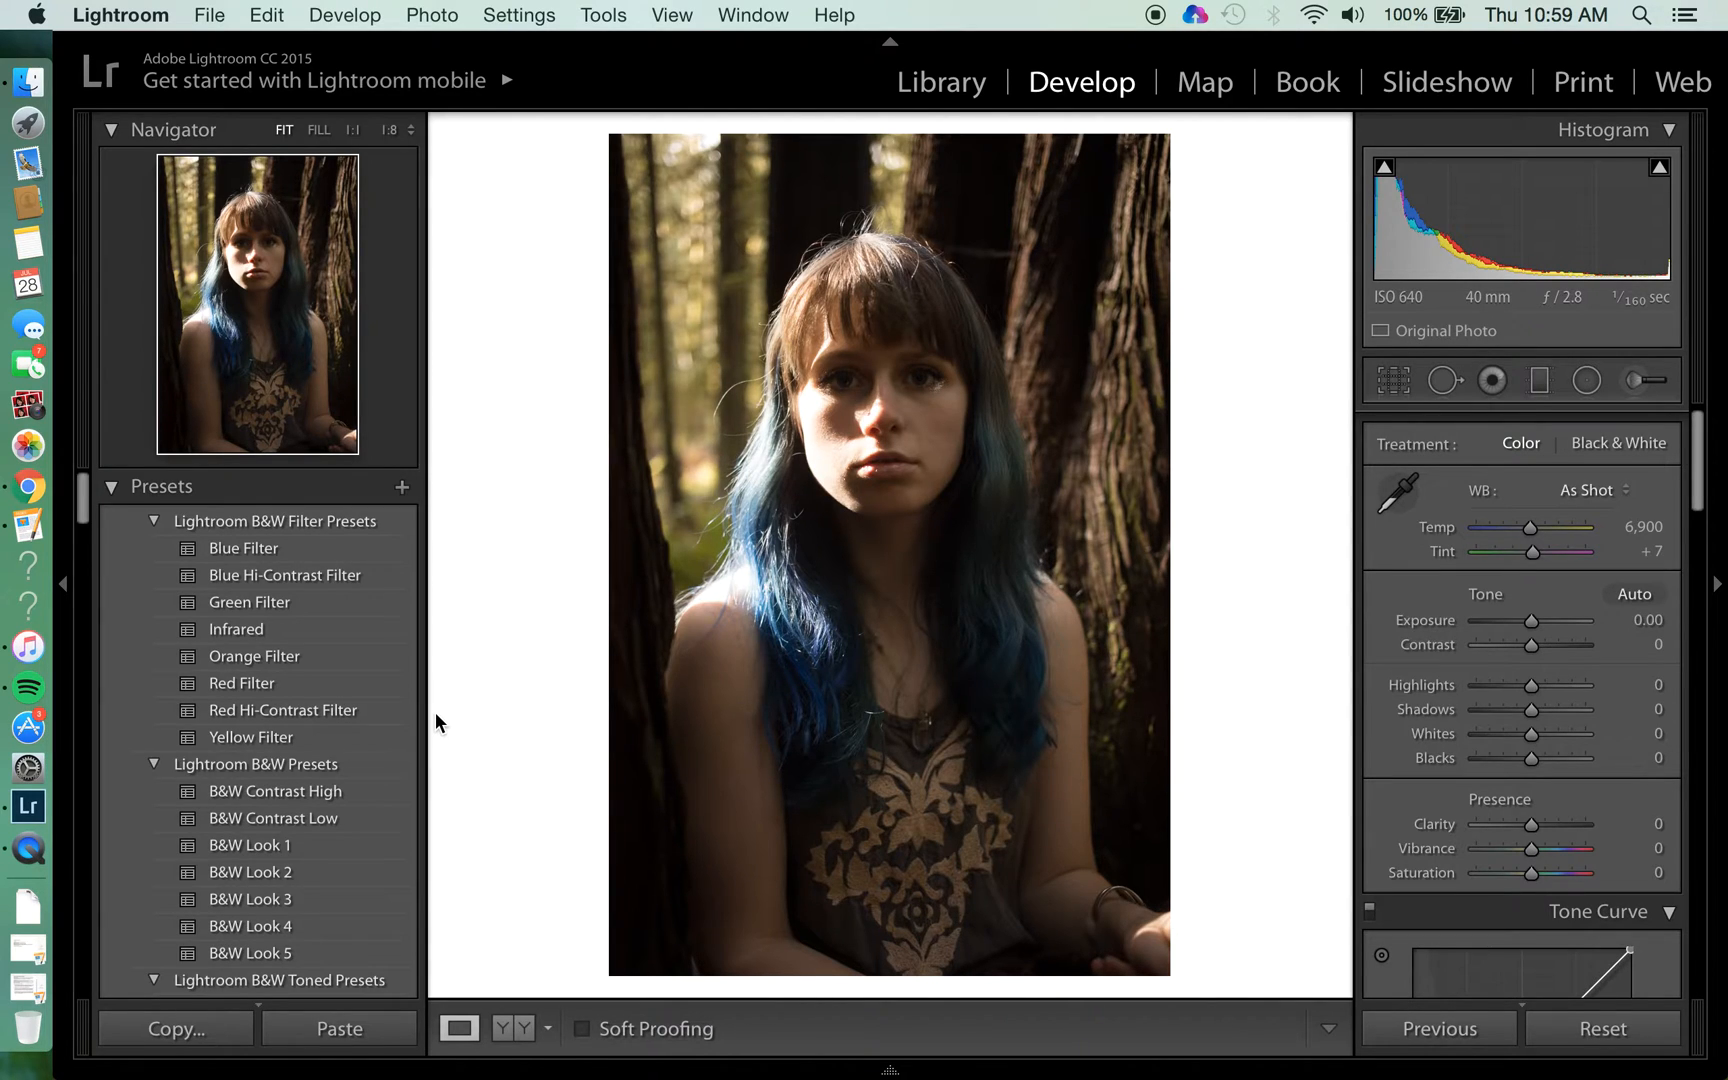
{"action": "scroll", "coordinate": [416, 753], "scroll_direction": "down", "scroll_amount": 8}
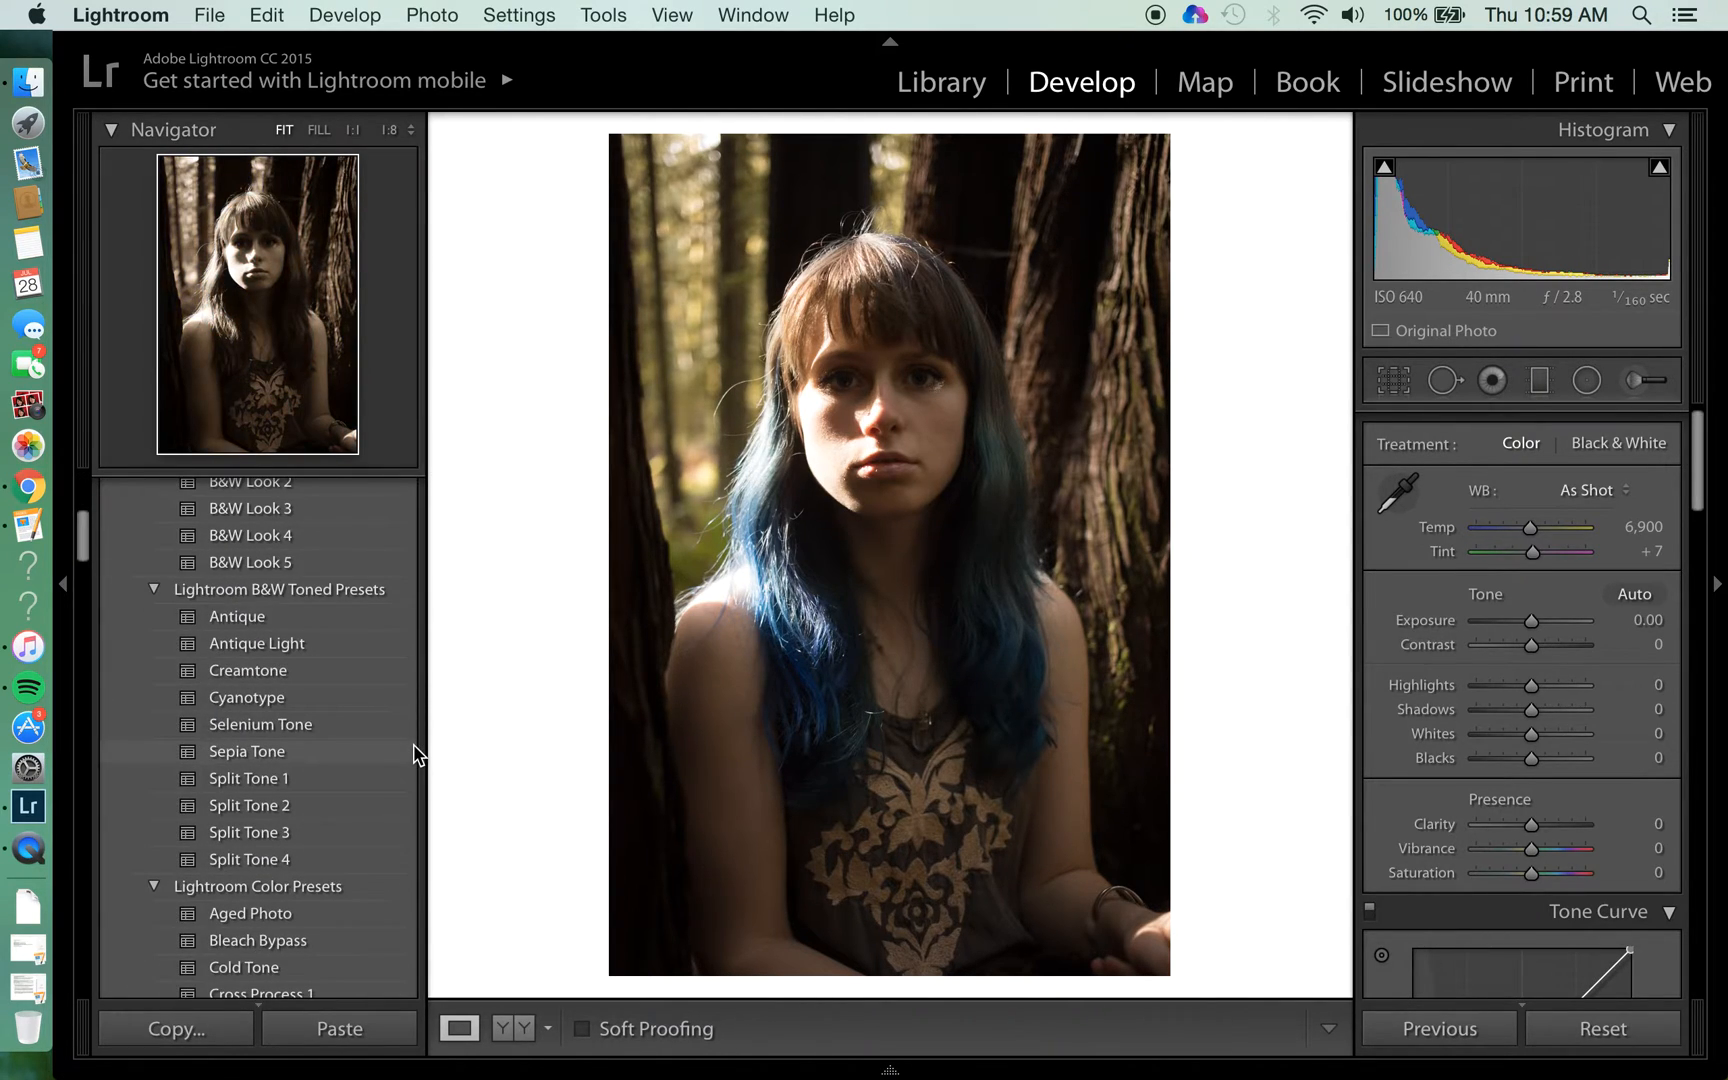
{"action": "scroll", "coordinate": [416, 753], "scroll_direction": "down", "scroll_amount": 5}
{"action": "scroll", "coordinate": [345, 875], "scroll_direction": "down", "scroll_amount": 3}
{"action": "scroll", "coordinate": [345, 880], "scroll_direction": "down", "scroll_amount": 5}
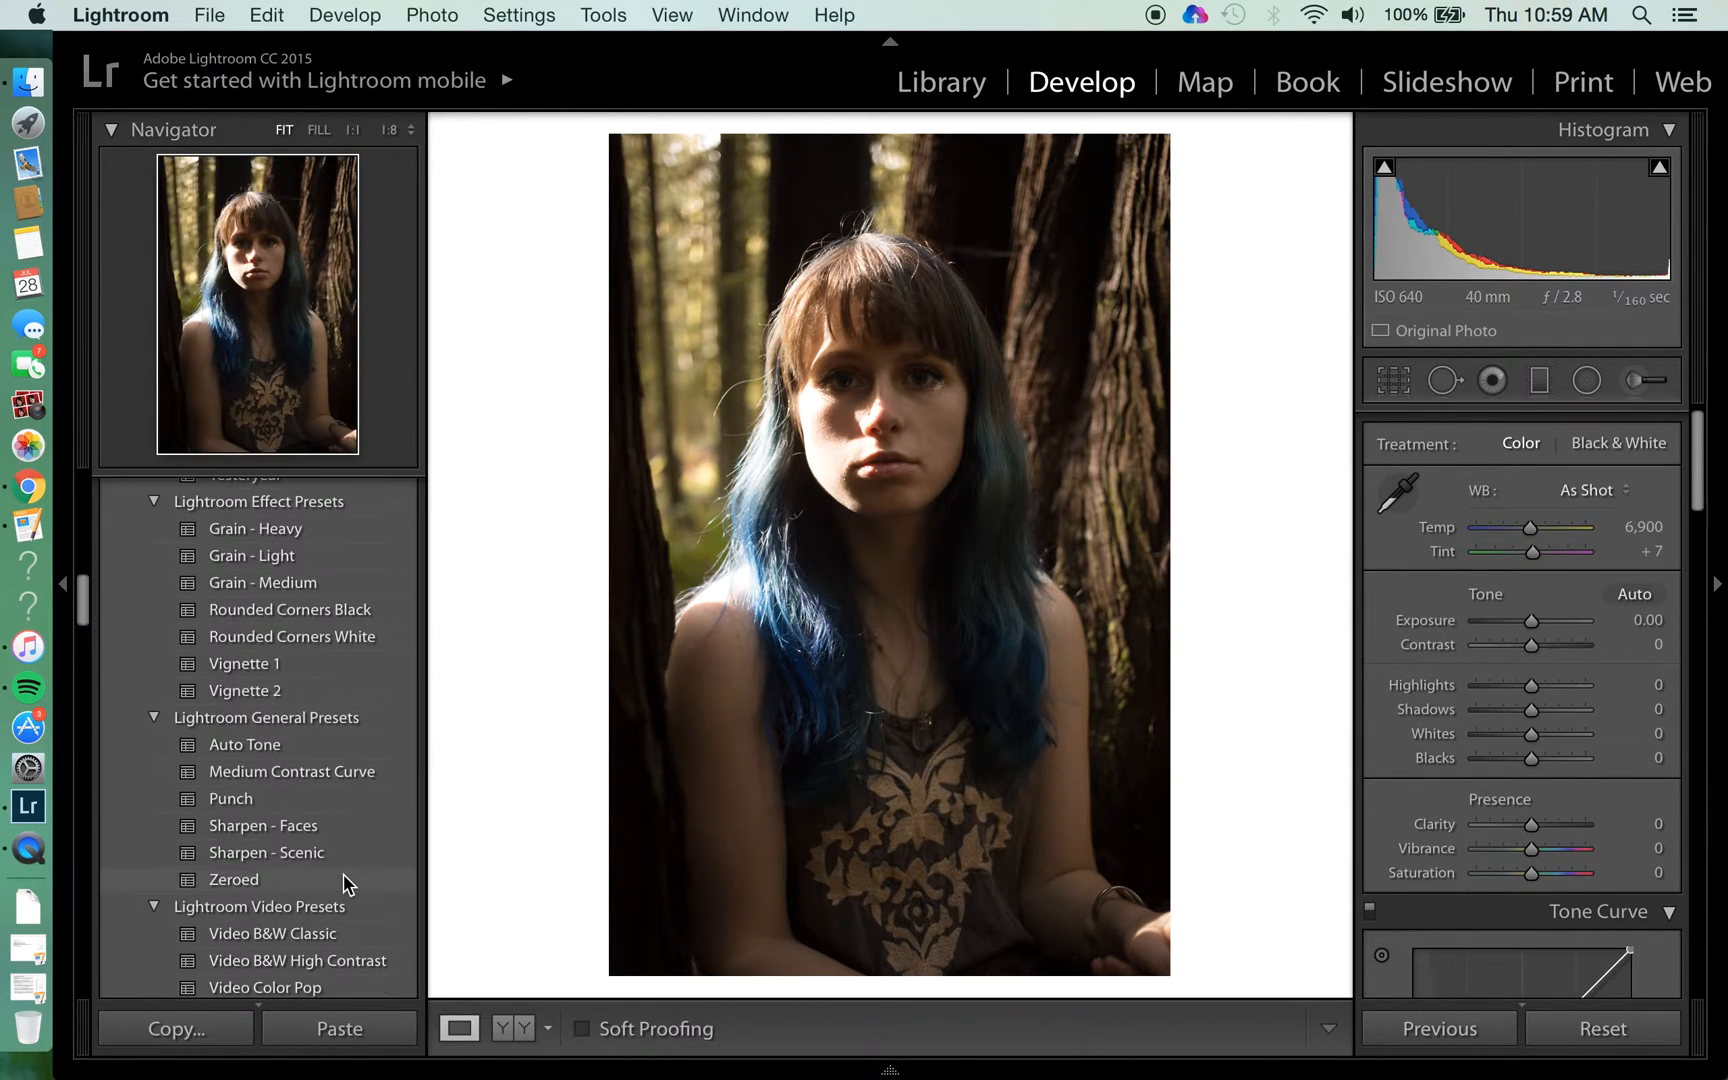
{"action": "left_click", "coordinate": [277, 748]}
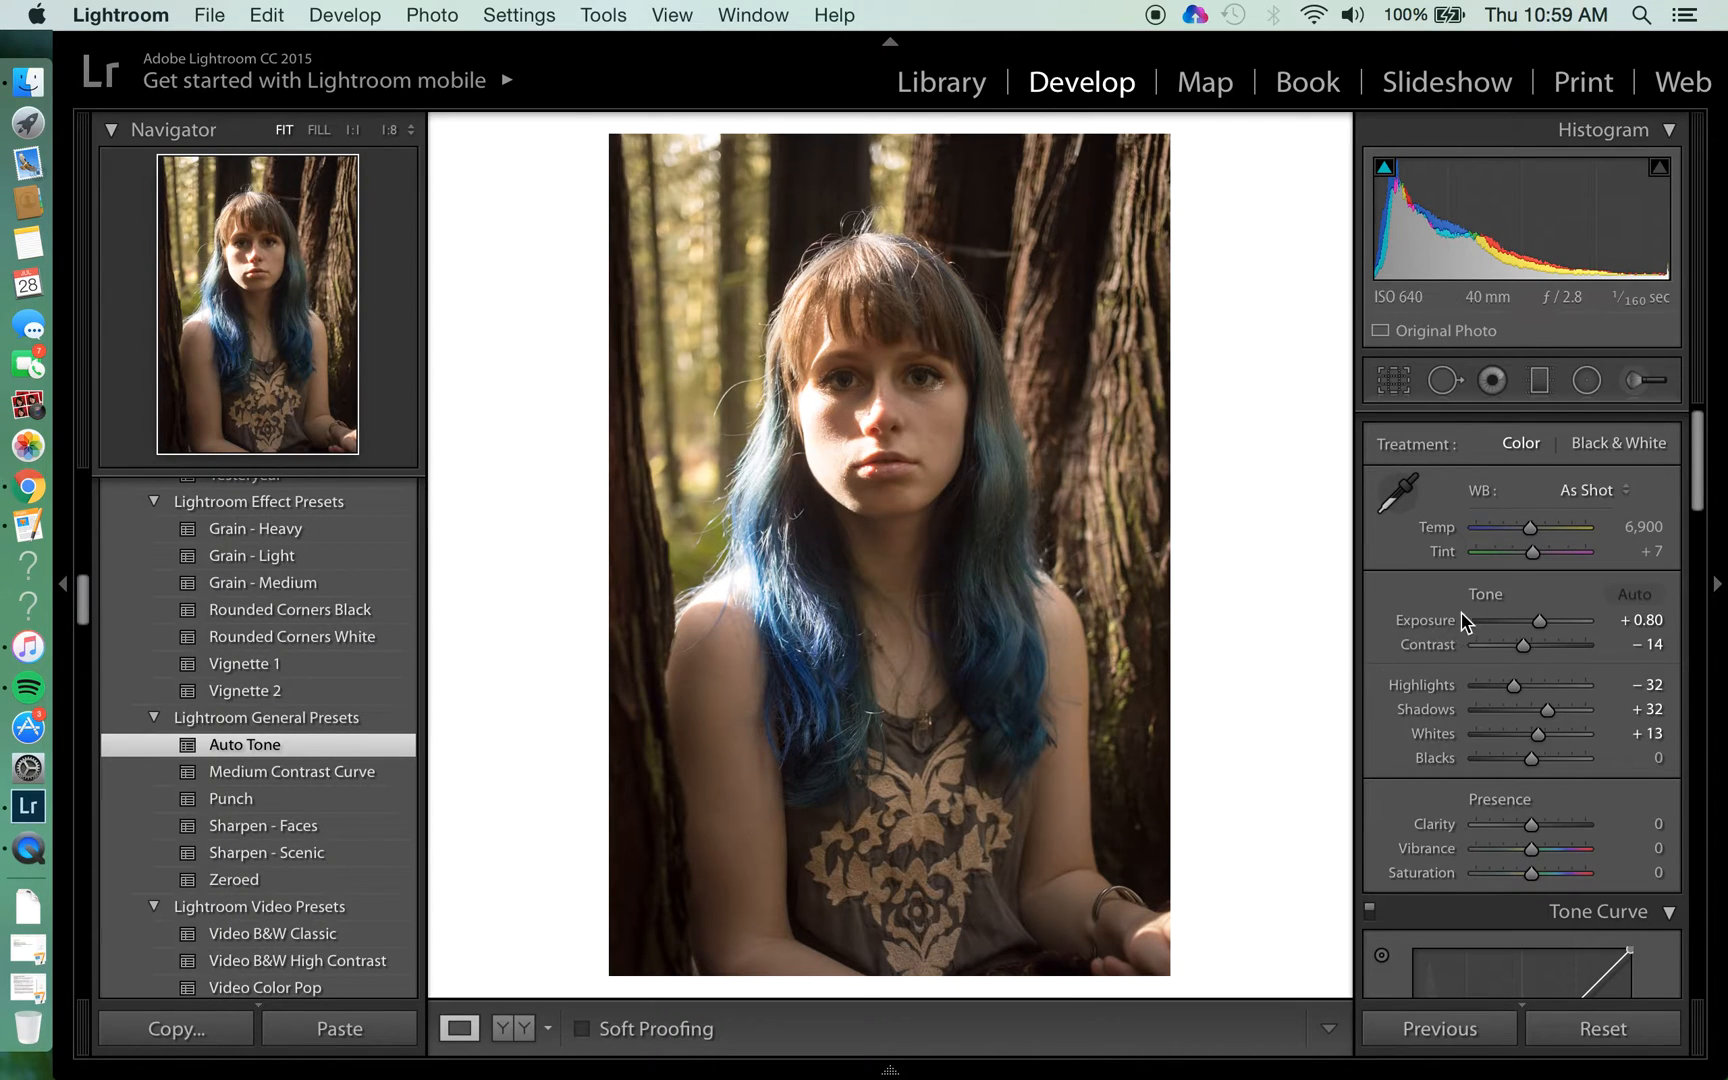
Set the basic tone values: Exposure +1.79, Highlights −100, Shadows +38, Whites +6 and Blacks +31
{"action": "scroll", "coordinate": [1447, 507], "scroll_direction": "up", "scroll_amount": 1}
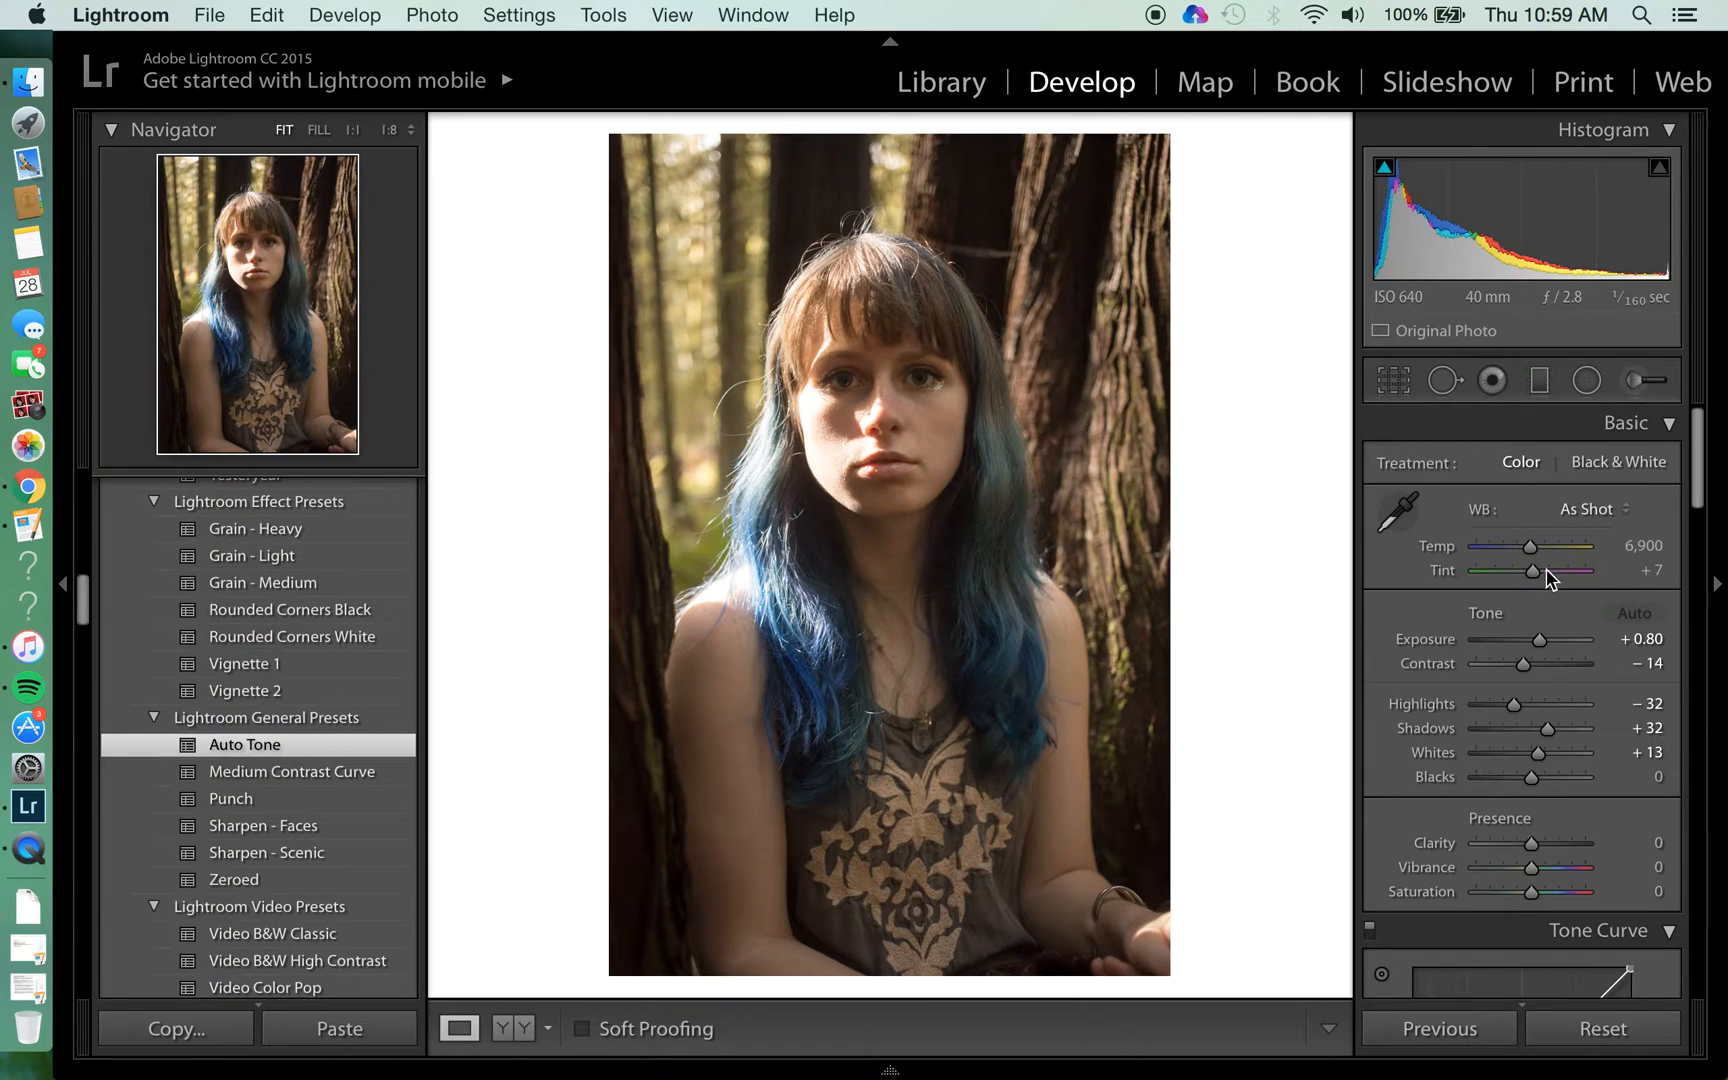
{"action": "scroll", "coordinate": [1462, 785], "scroll_direction": "down", "scroll_amount": 10}
{"action": "scroll", "coordinate": [1460, 771], "scroll_direction": "down", "scroll_amount": 5}
{"action": "scroll", "coordinate": [1460, 771], "scroll_direction": "up", "scroll_amount": 20}
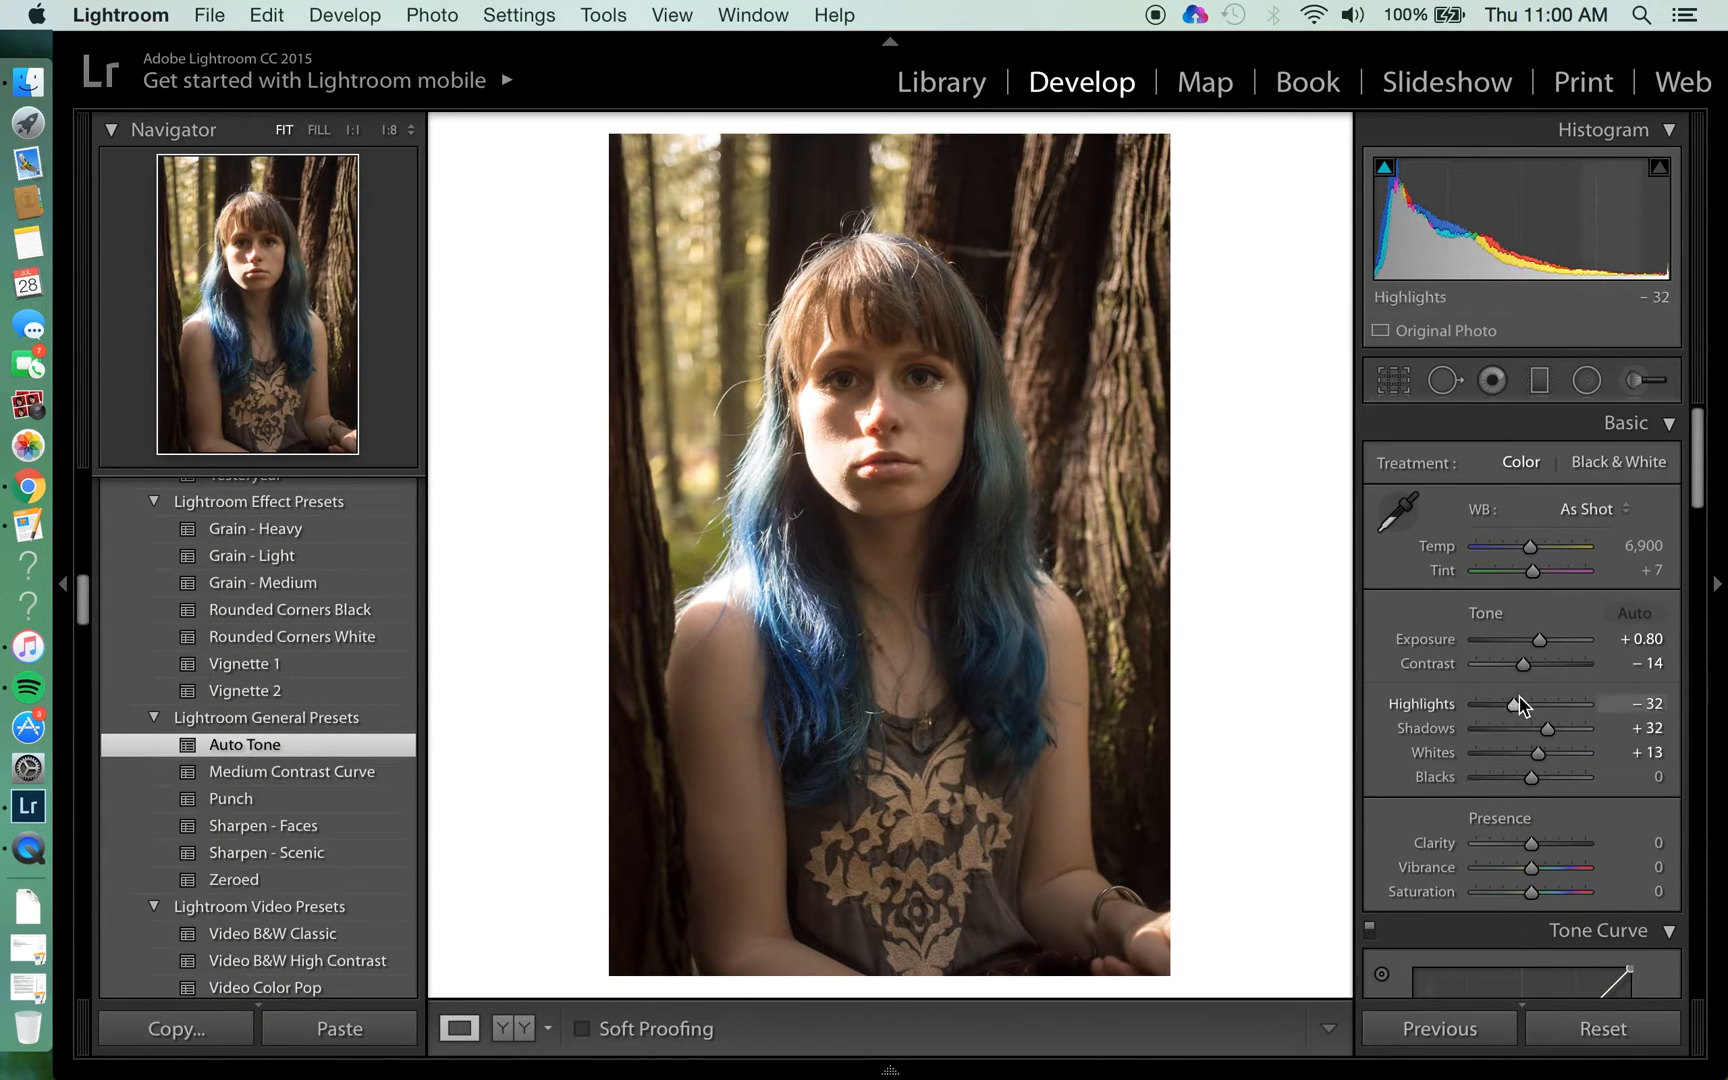
{"action": "left_click_drag", "start_coordinate": [1628, 641], "coordinate": [1676, 641]}
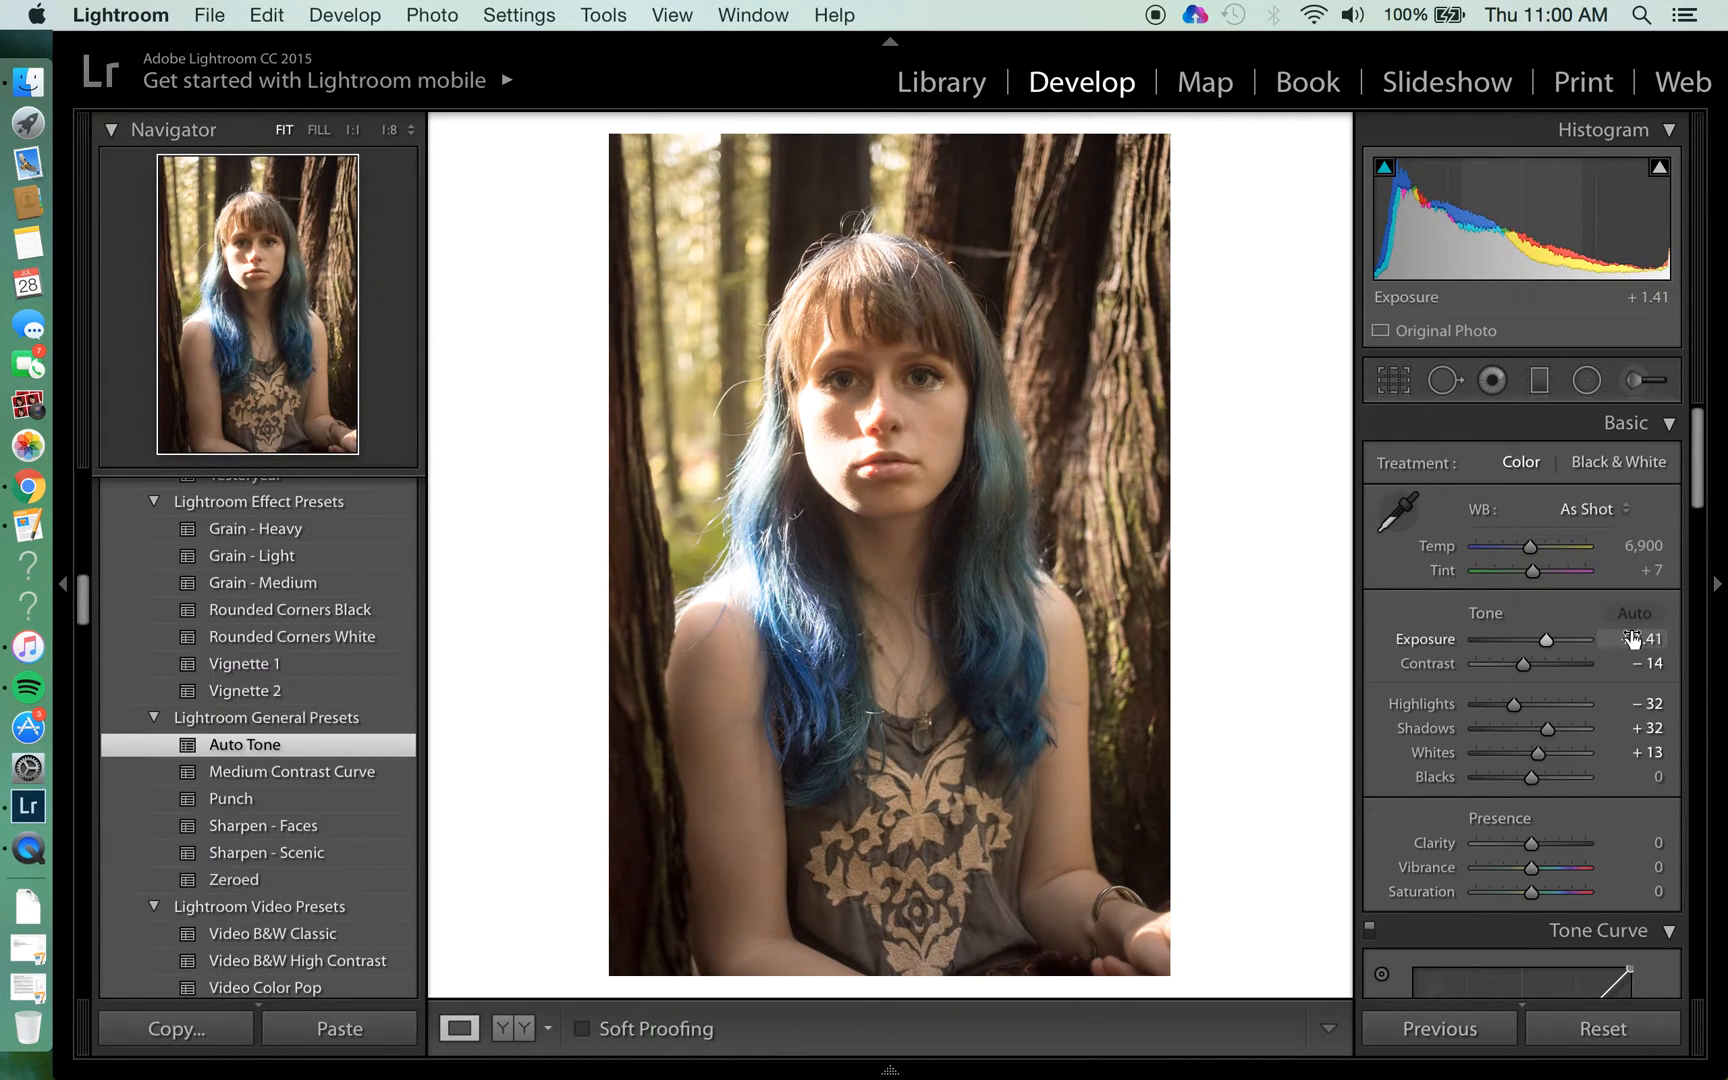
{"action": "left_click_drag", "start_coordinate": [1632, 641], "coordinate": [1662, 641]}
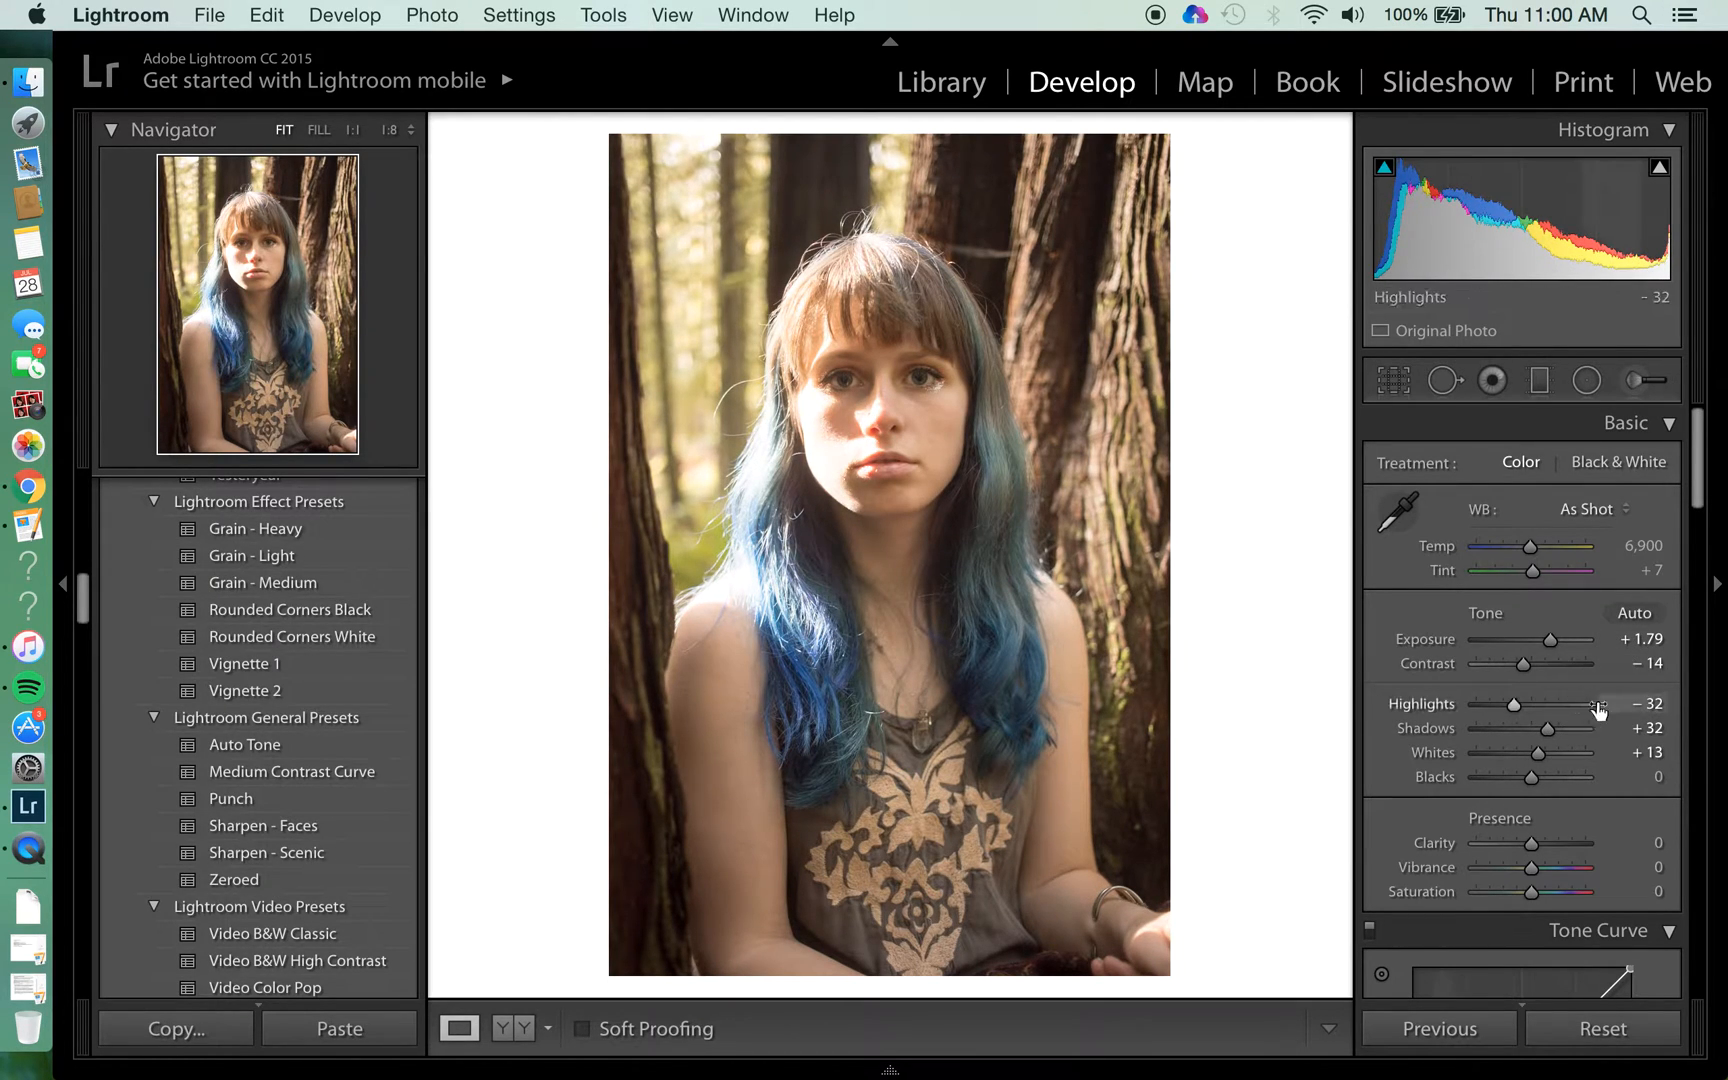
{"action": "left_click_drag", "start_coordinate": [1511, 706], "coordinate": [1477, 717]}
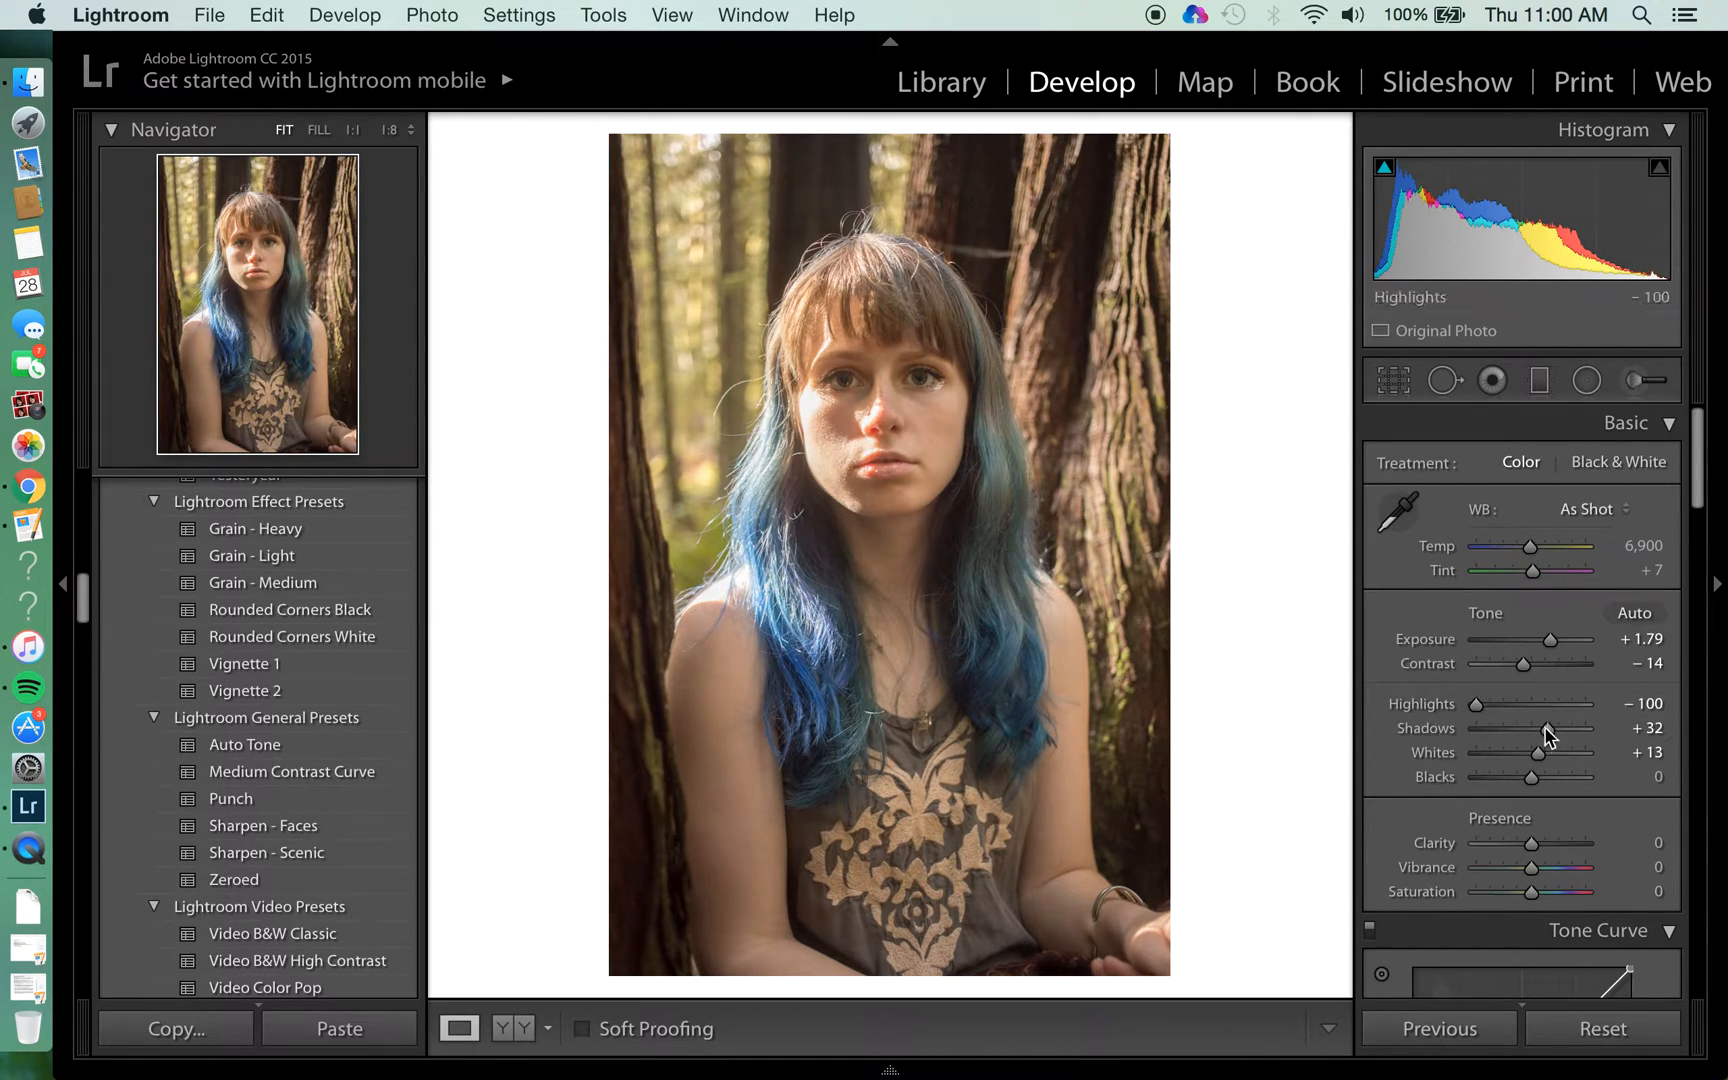
{"action": "left_click_drag", "start_coordinate": [1537, 754], "coordinate": [1548, 797]}
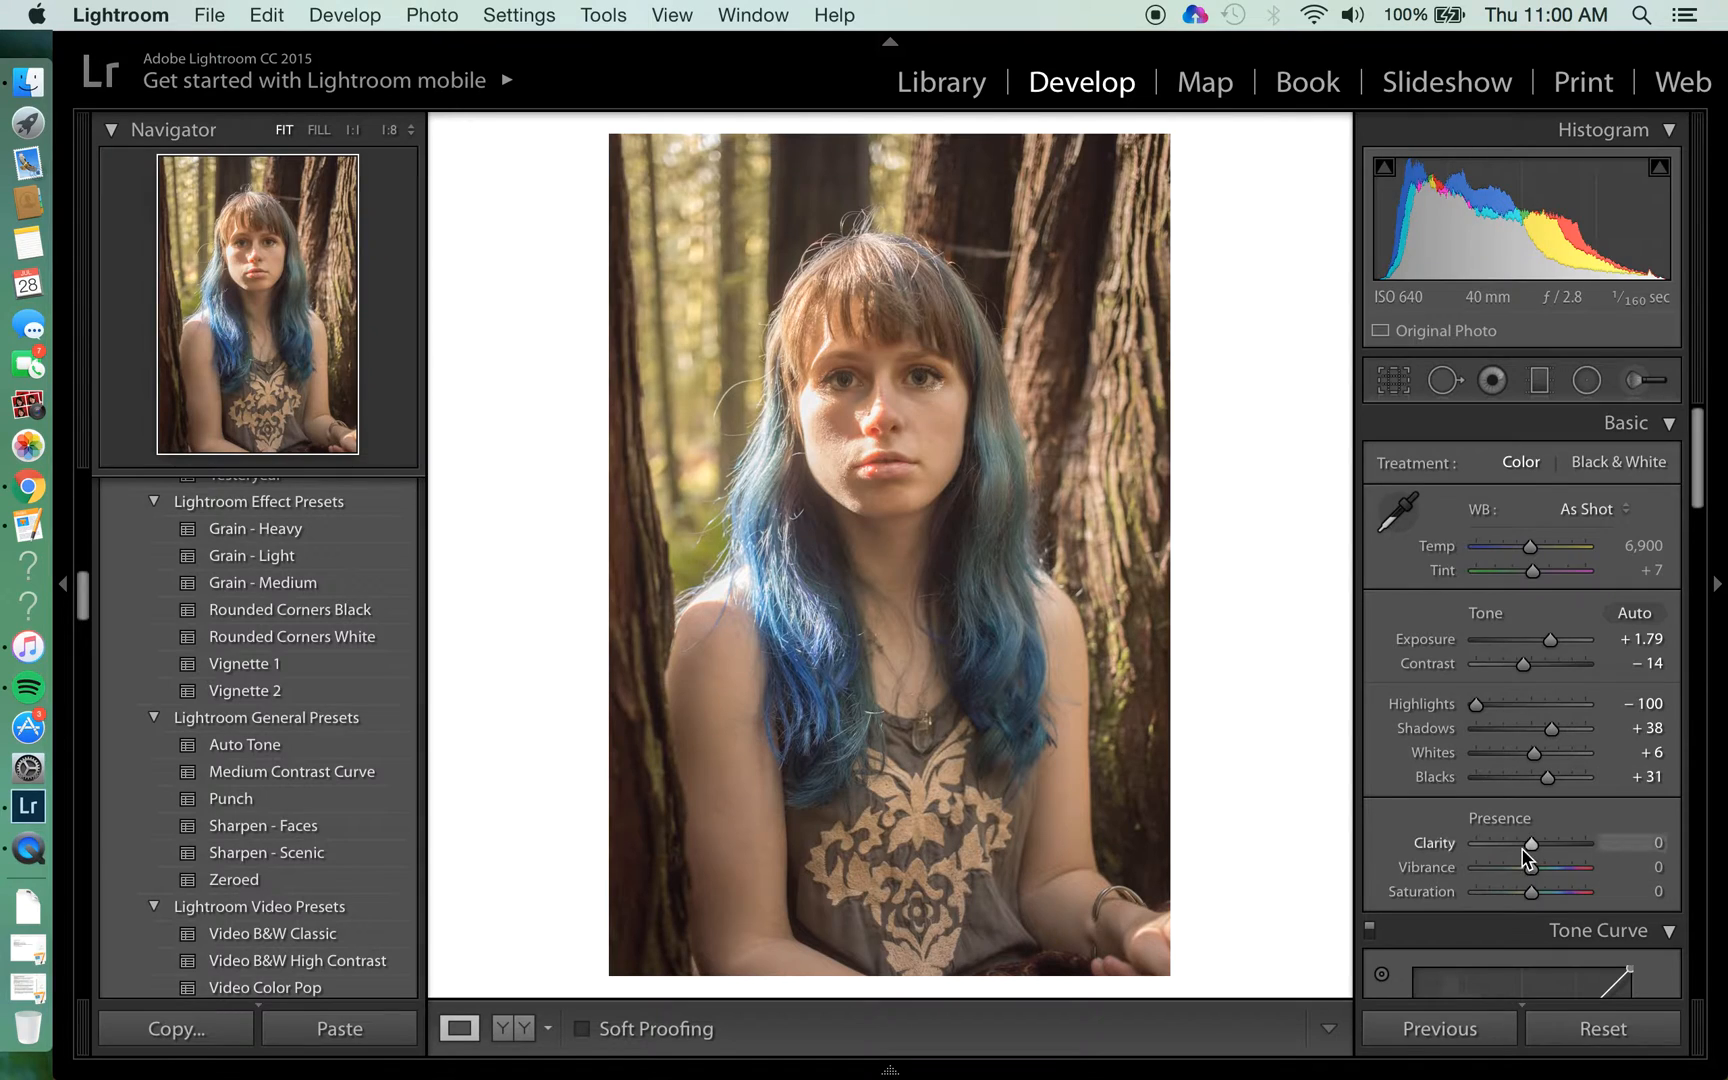
Set Clarity to −16 and Vibrance to −8, and cool the white balance temperature to 6,091
{"action": "left_click_drag", "start_coordinate": [1531, 844], "coordinate": [1522, 846]}
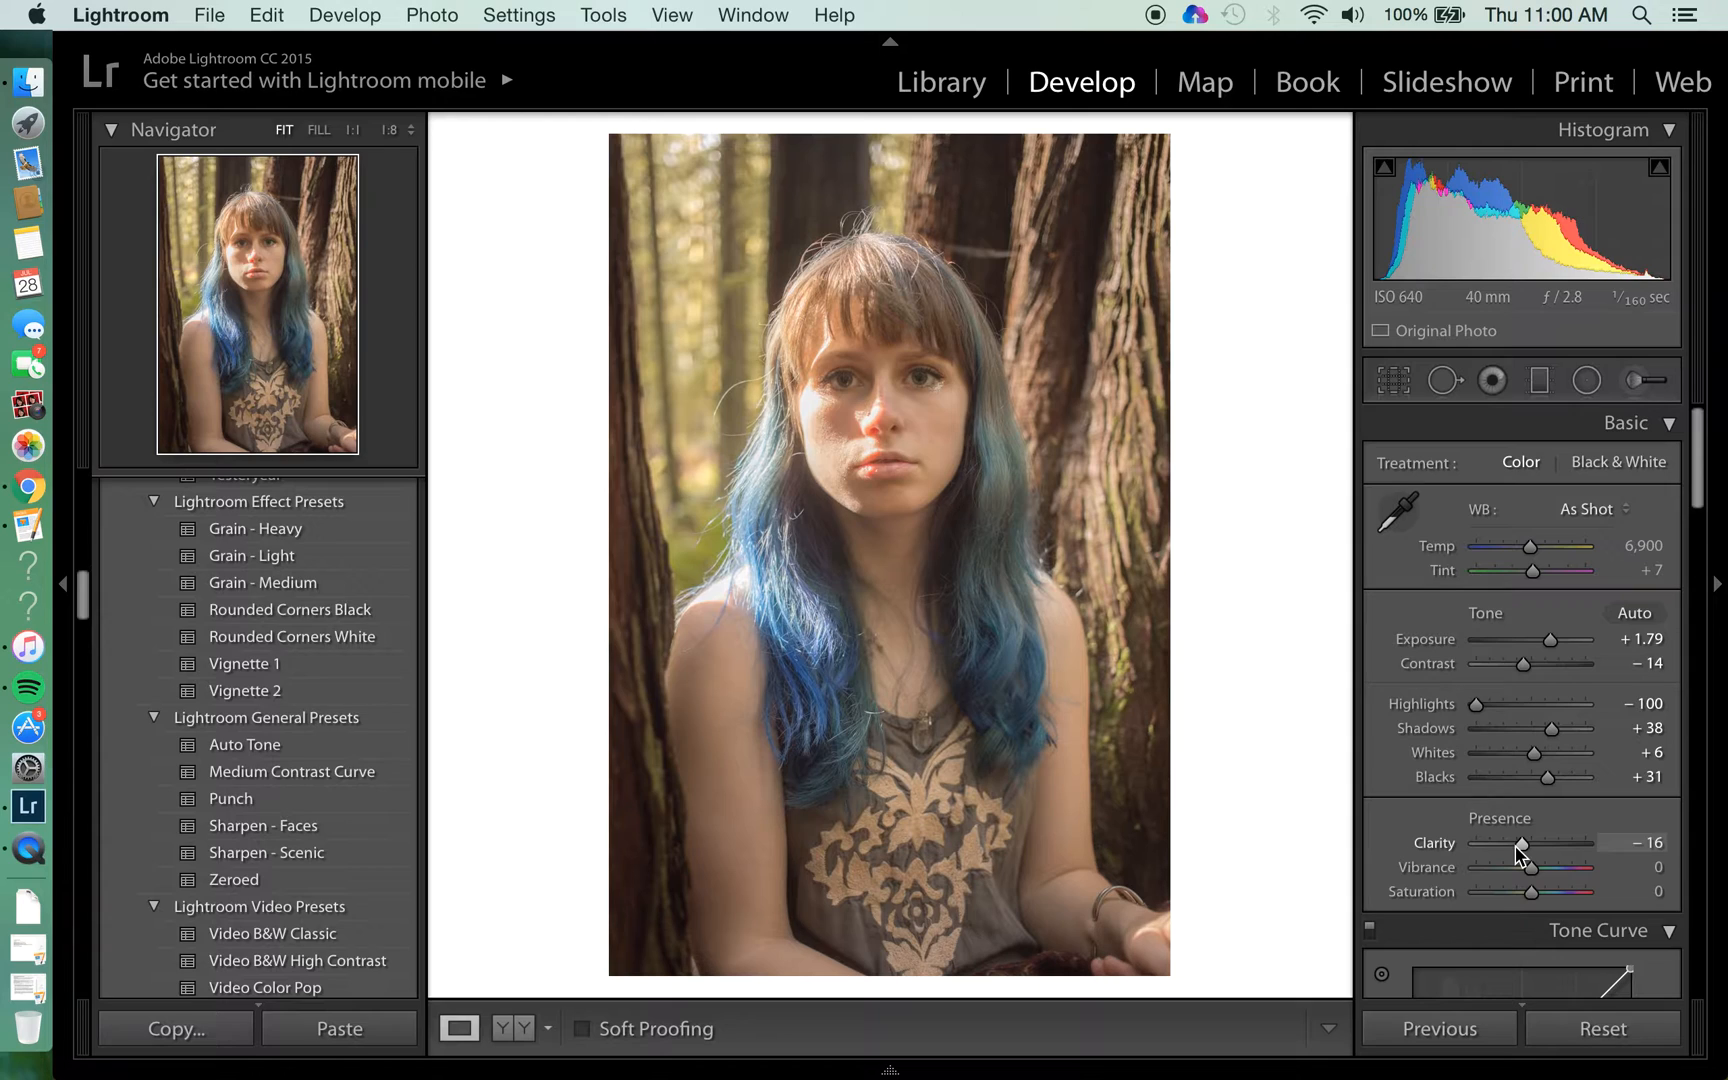
{"action": "left_click", "coordinate": [1521, 866]}
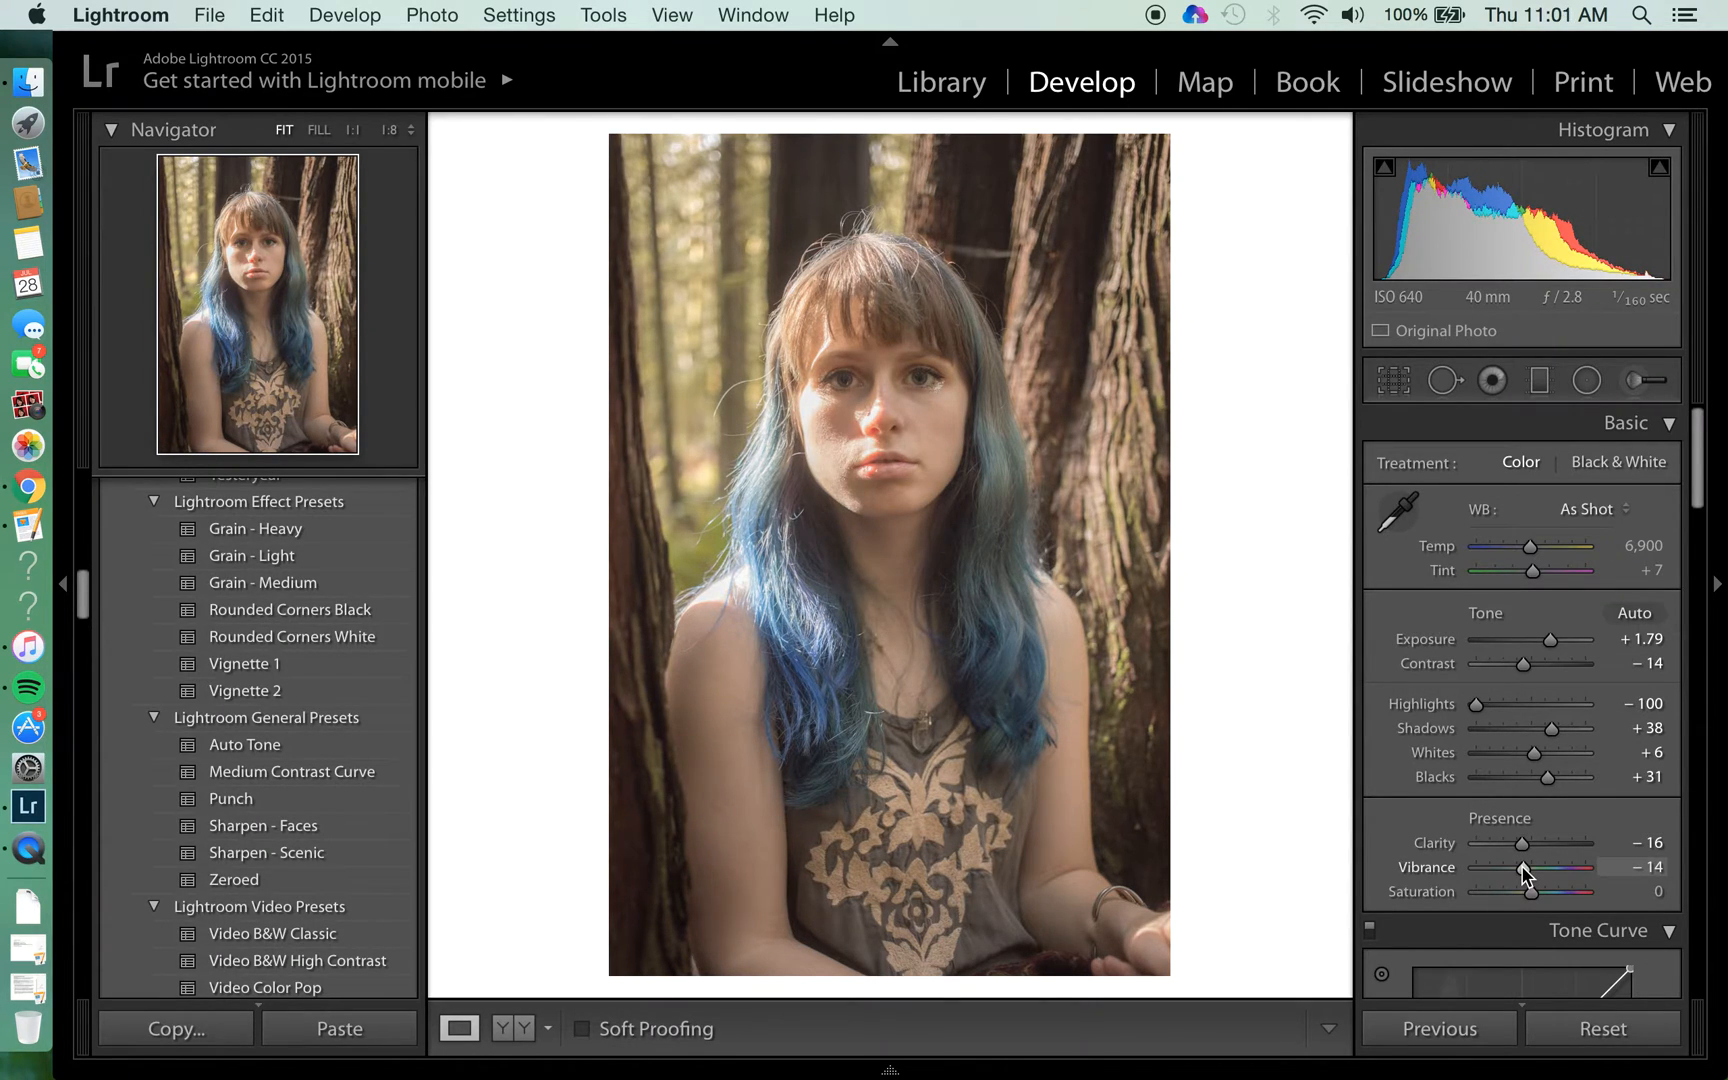
{"action": "left_click_drag", "start_coordinate": [1518, 873], "coordinate": [1524, 875]}
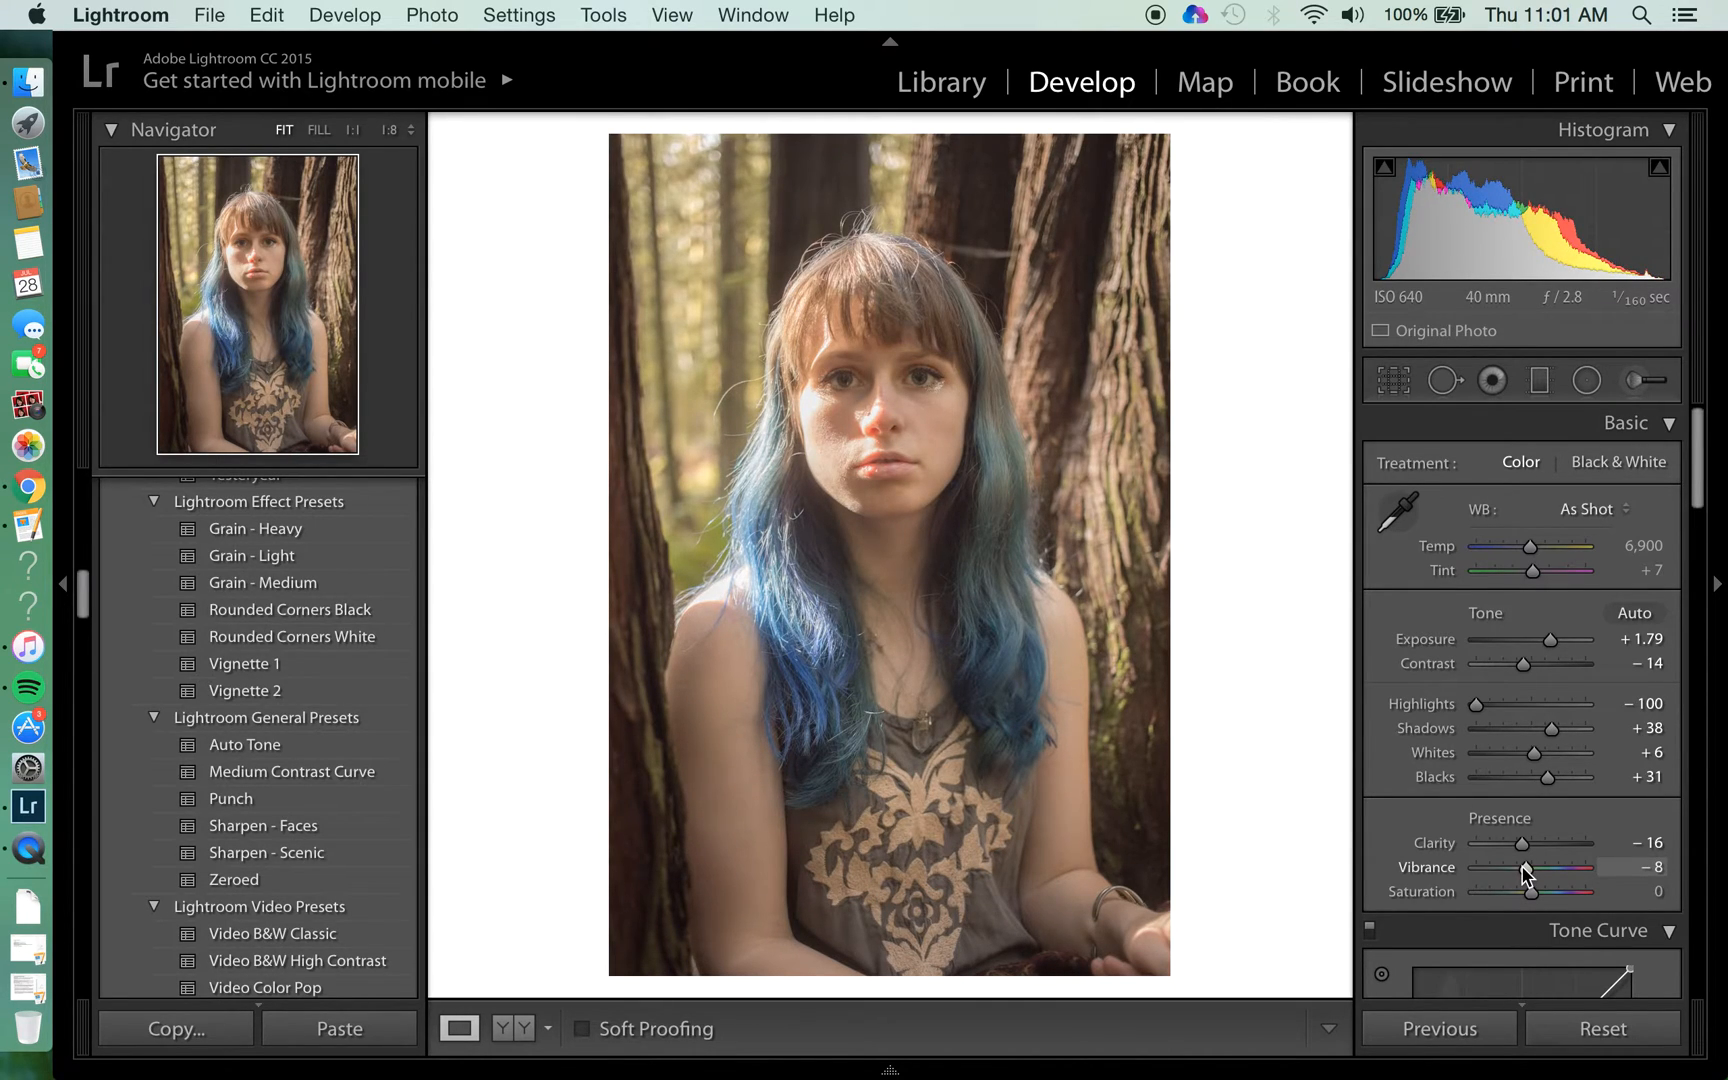
{"action": "left_click_drag", "start_coordinate": [1530, 547], "coordinate": [1520, 547]}
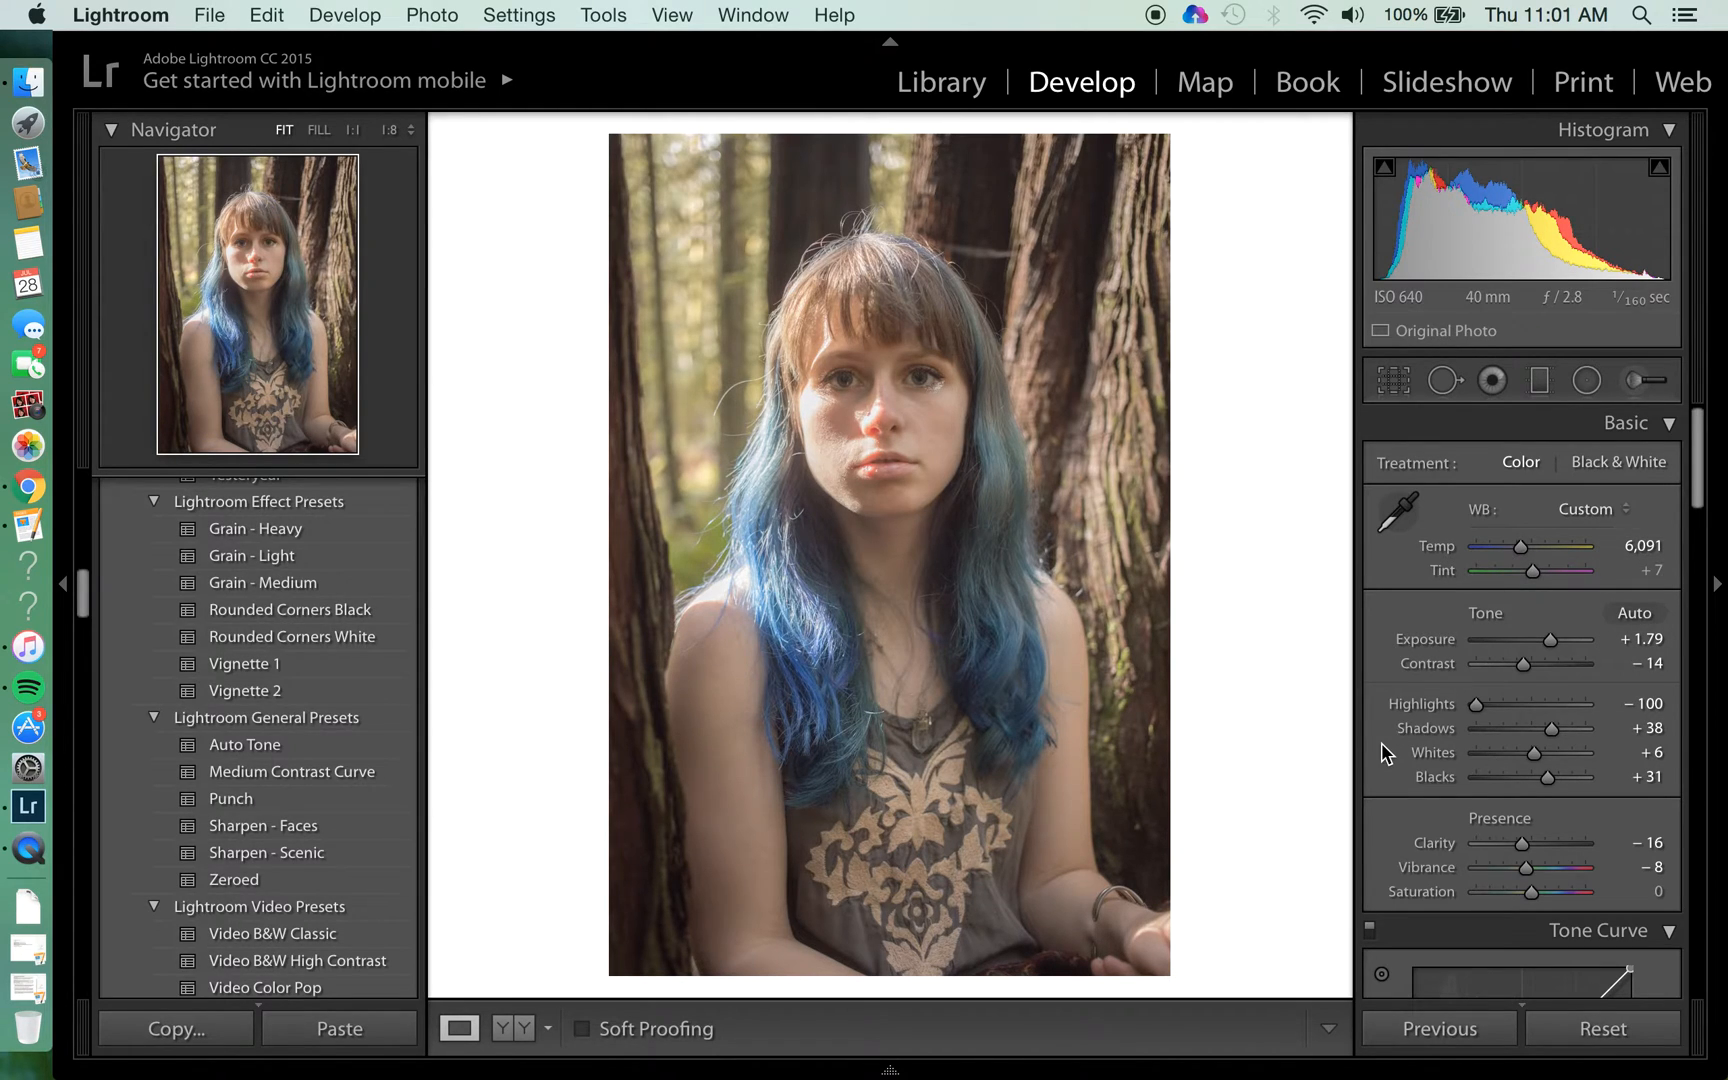
In point-curve editing, raise the black endpoint of the RGB tone curve slightly and lower its white endpoint
{"action": "scroll", "coordinate": [1382, 744], "scroll_direction": "down", "scroll_amount": 6}
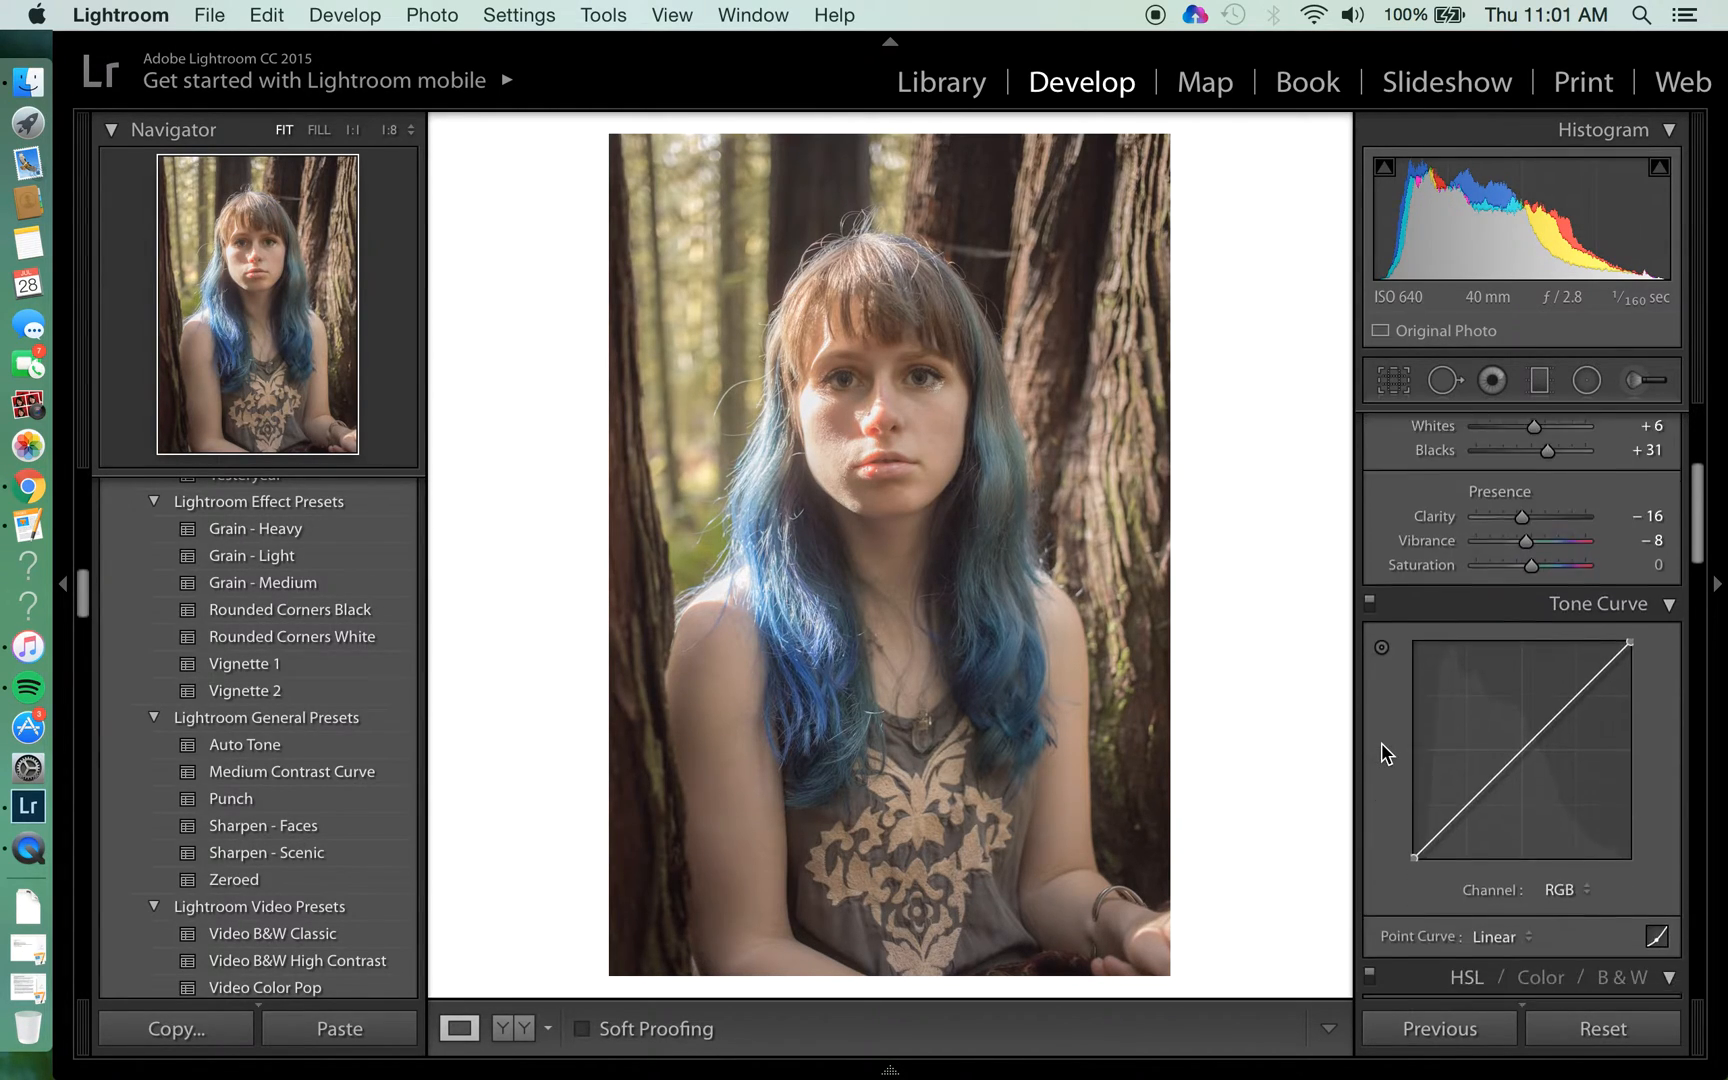
{"action": "scroll", "coordinate": [1381, 743], "scroll_direction": "down", "scroll_amount": 1}
{"action": "scroll", "coordinate": [1410, 718], "scroll_direction": "down", "scroll_amount": 1}
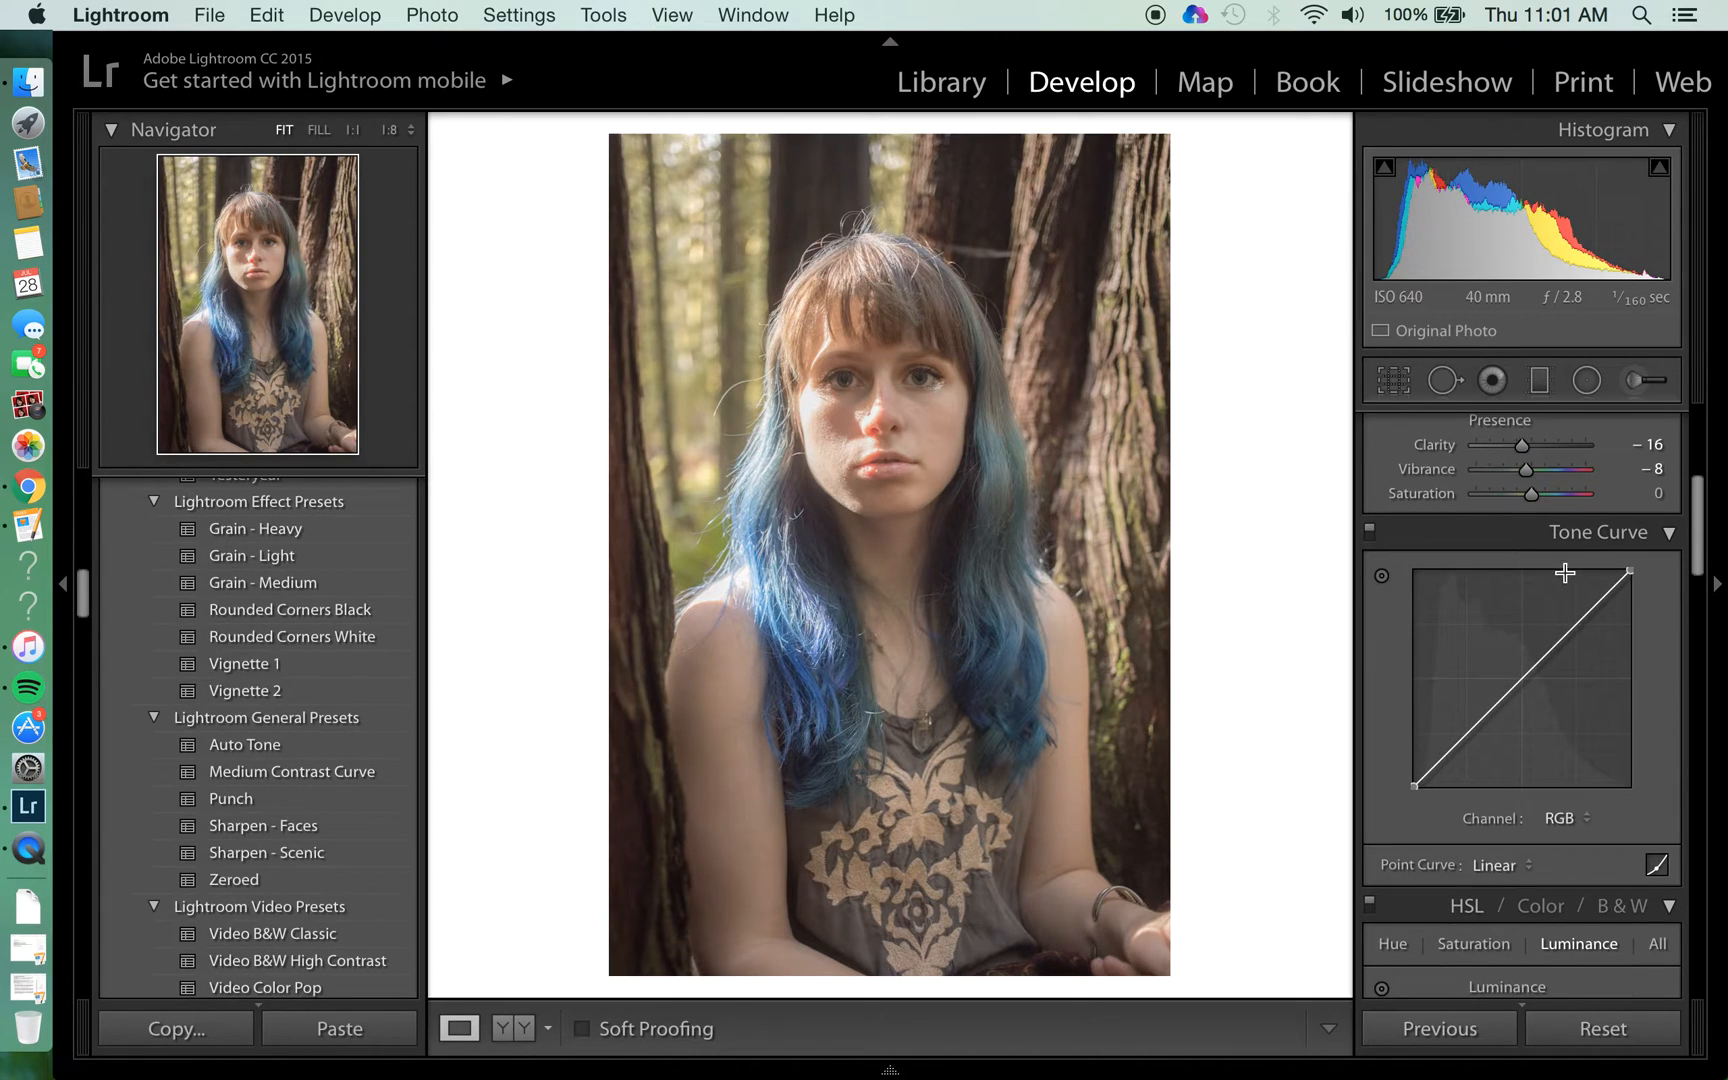
{"action": "left_click", "coordinate": [1657, 866]}
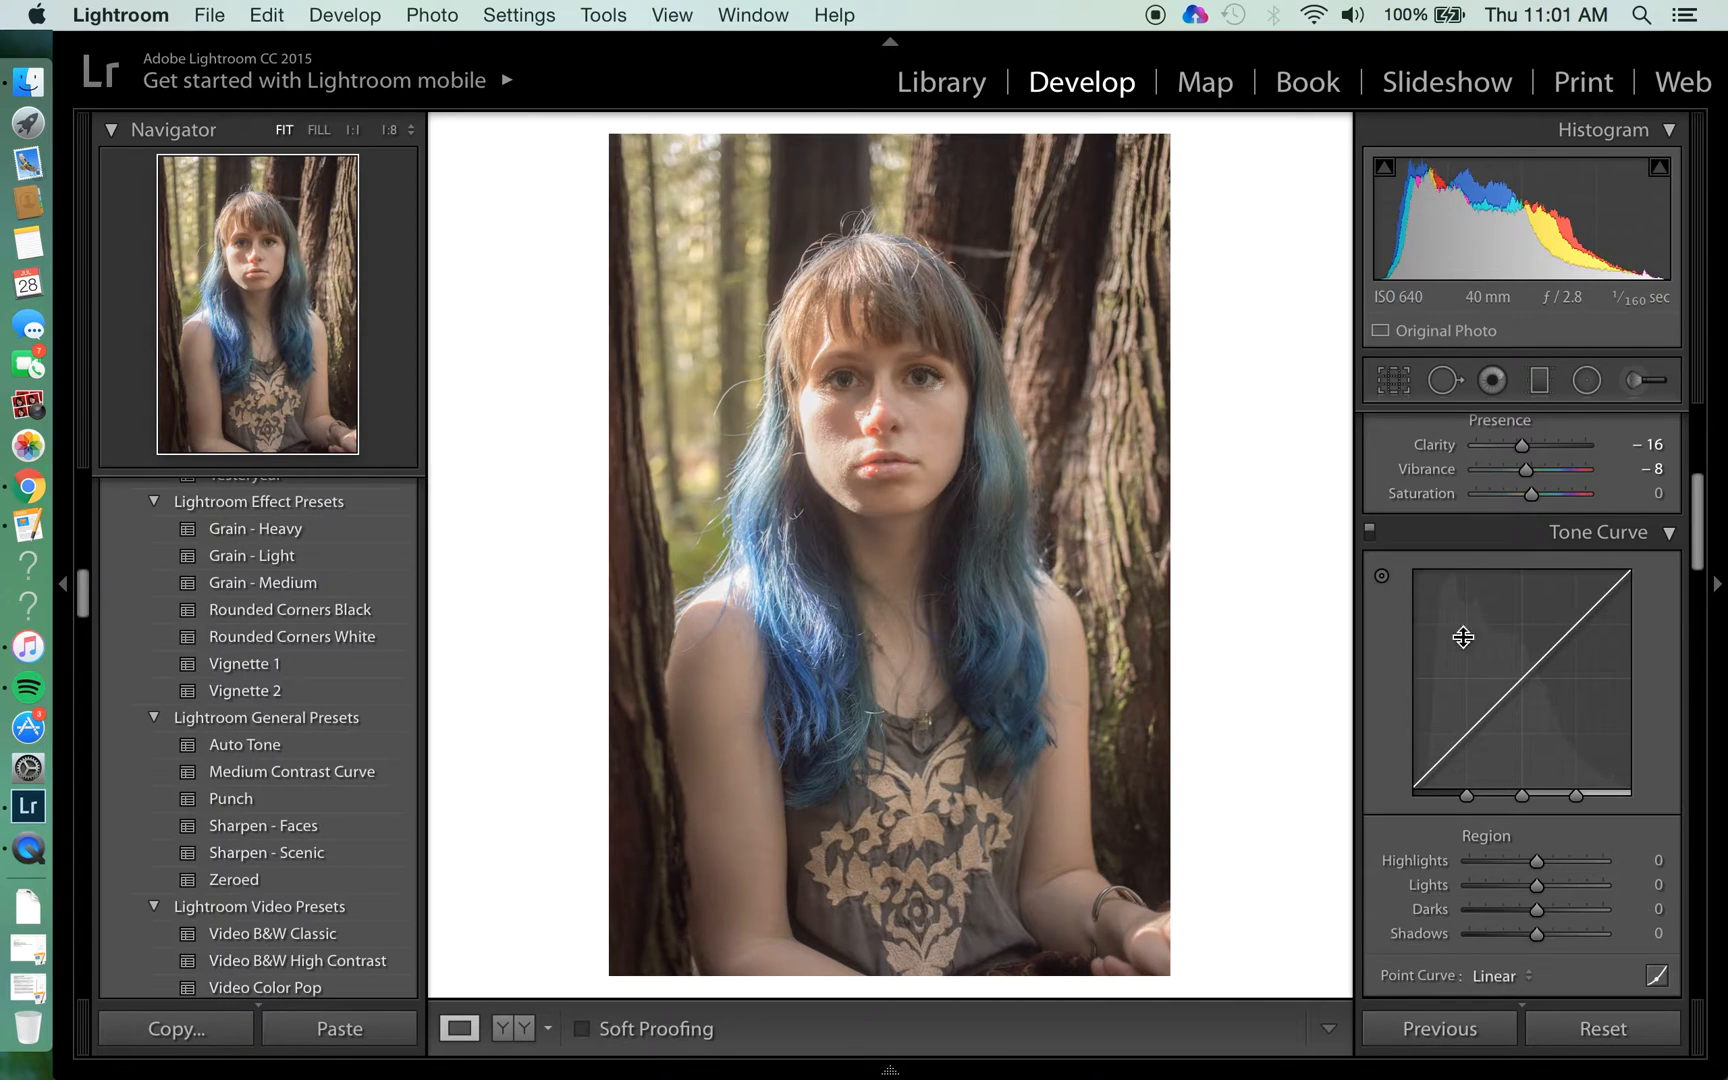
{"action": "scroll", "coordinate": [1515, 832], "scroll_direction": "down", "scroll_amount": 1}
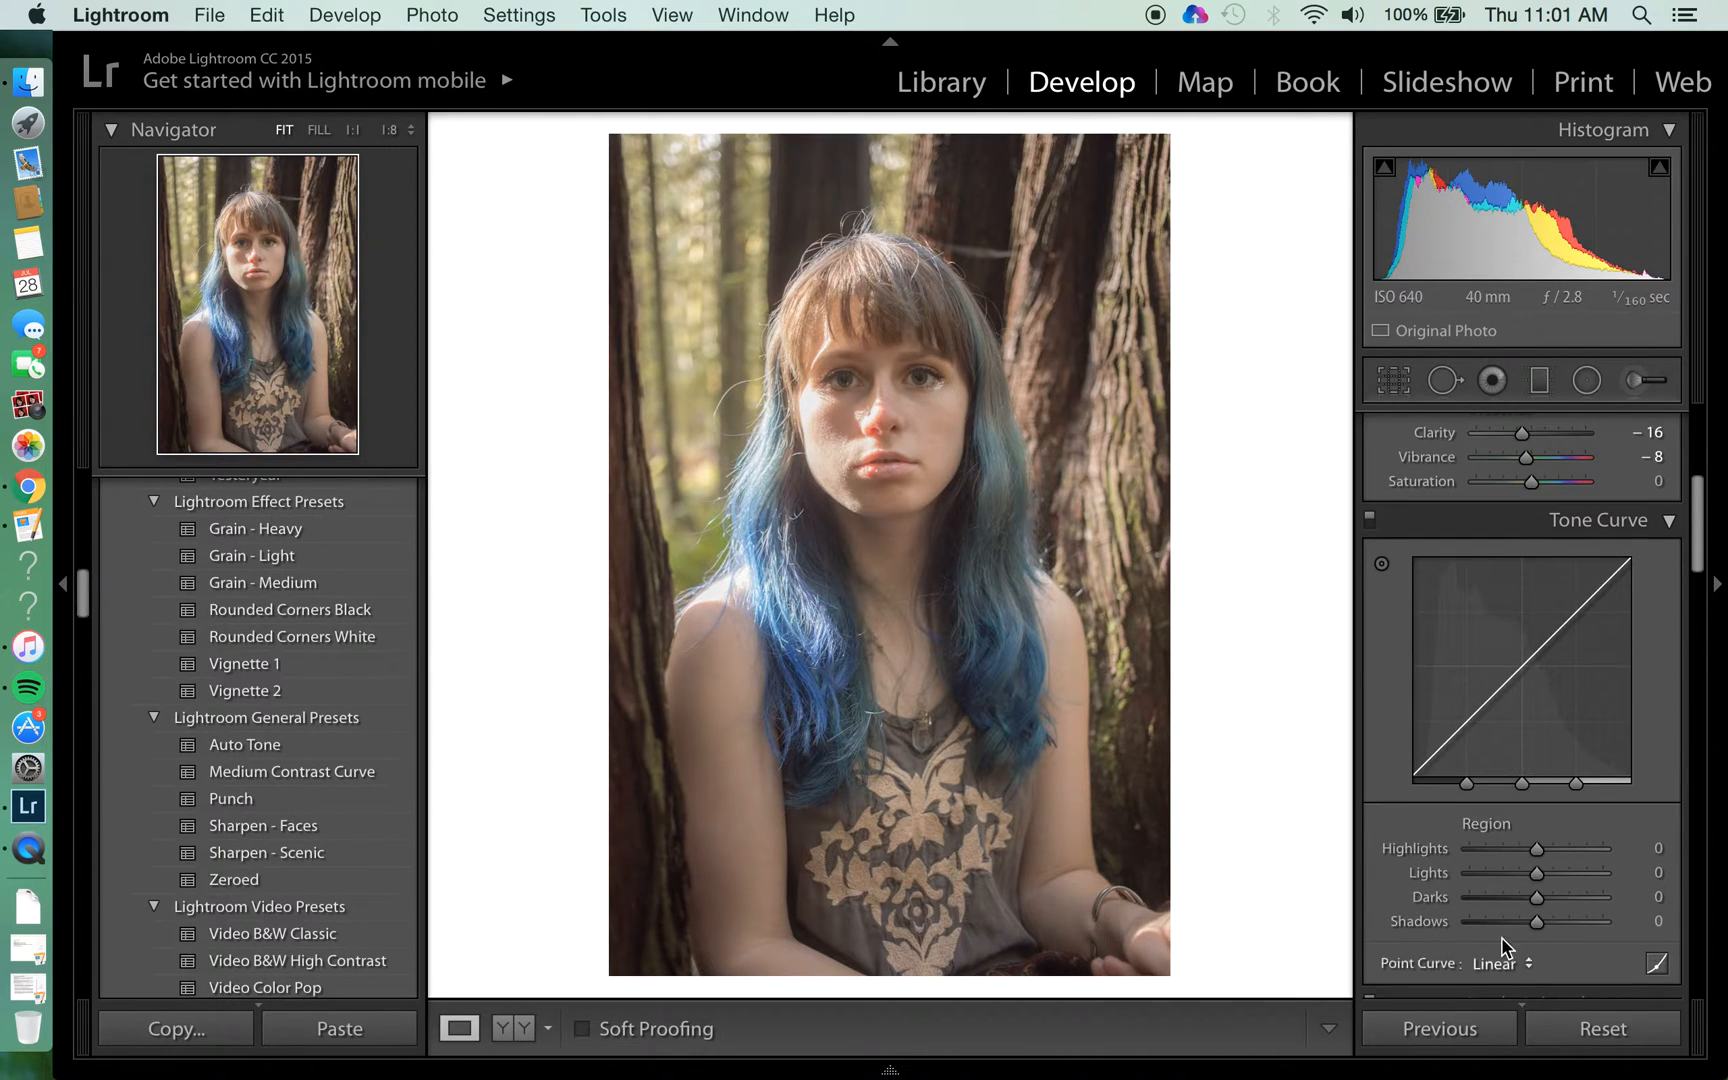
{"action": "left_click", "coordinate": [1657, 965]}
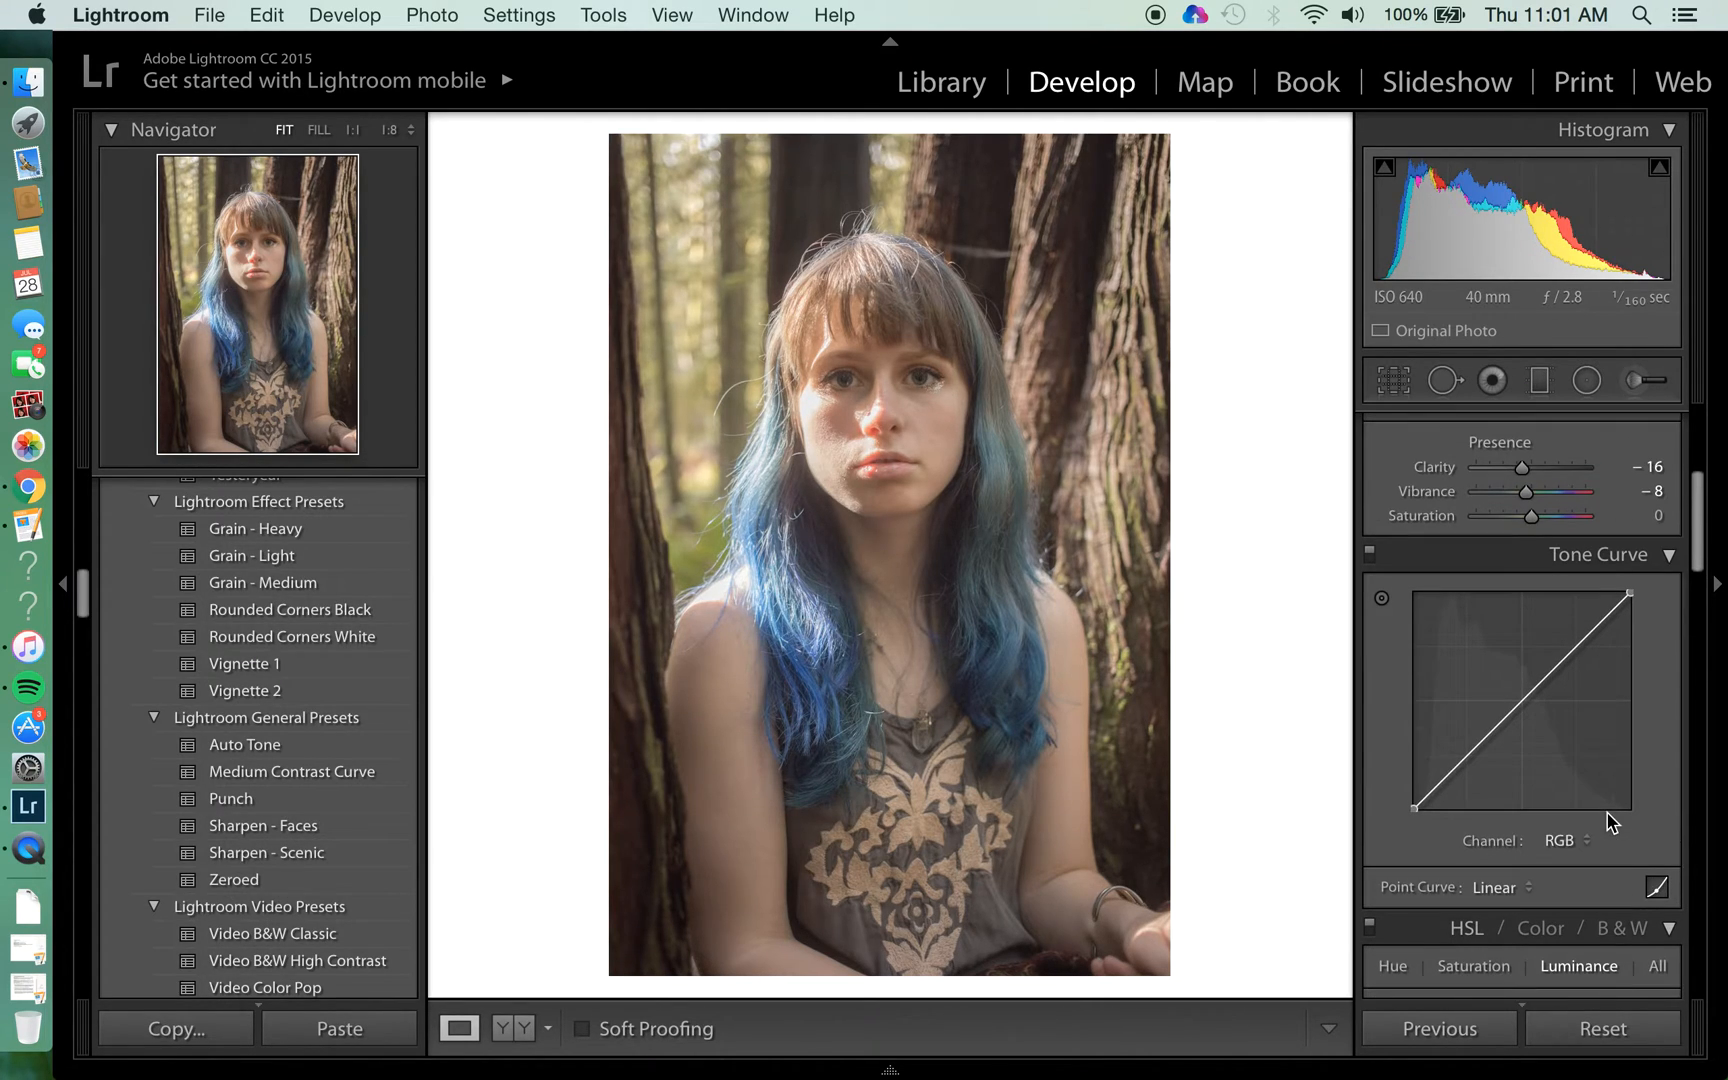
{"action": "left_click_drag", "start_coordinate": [1414, 807], "coordinate": [1414, 798]}
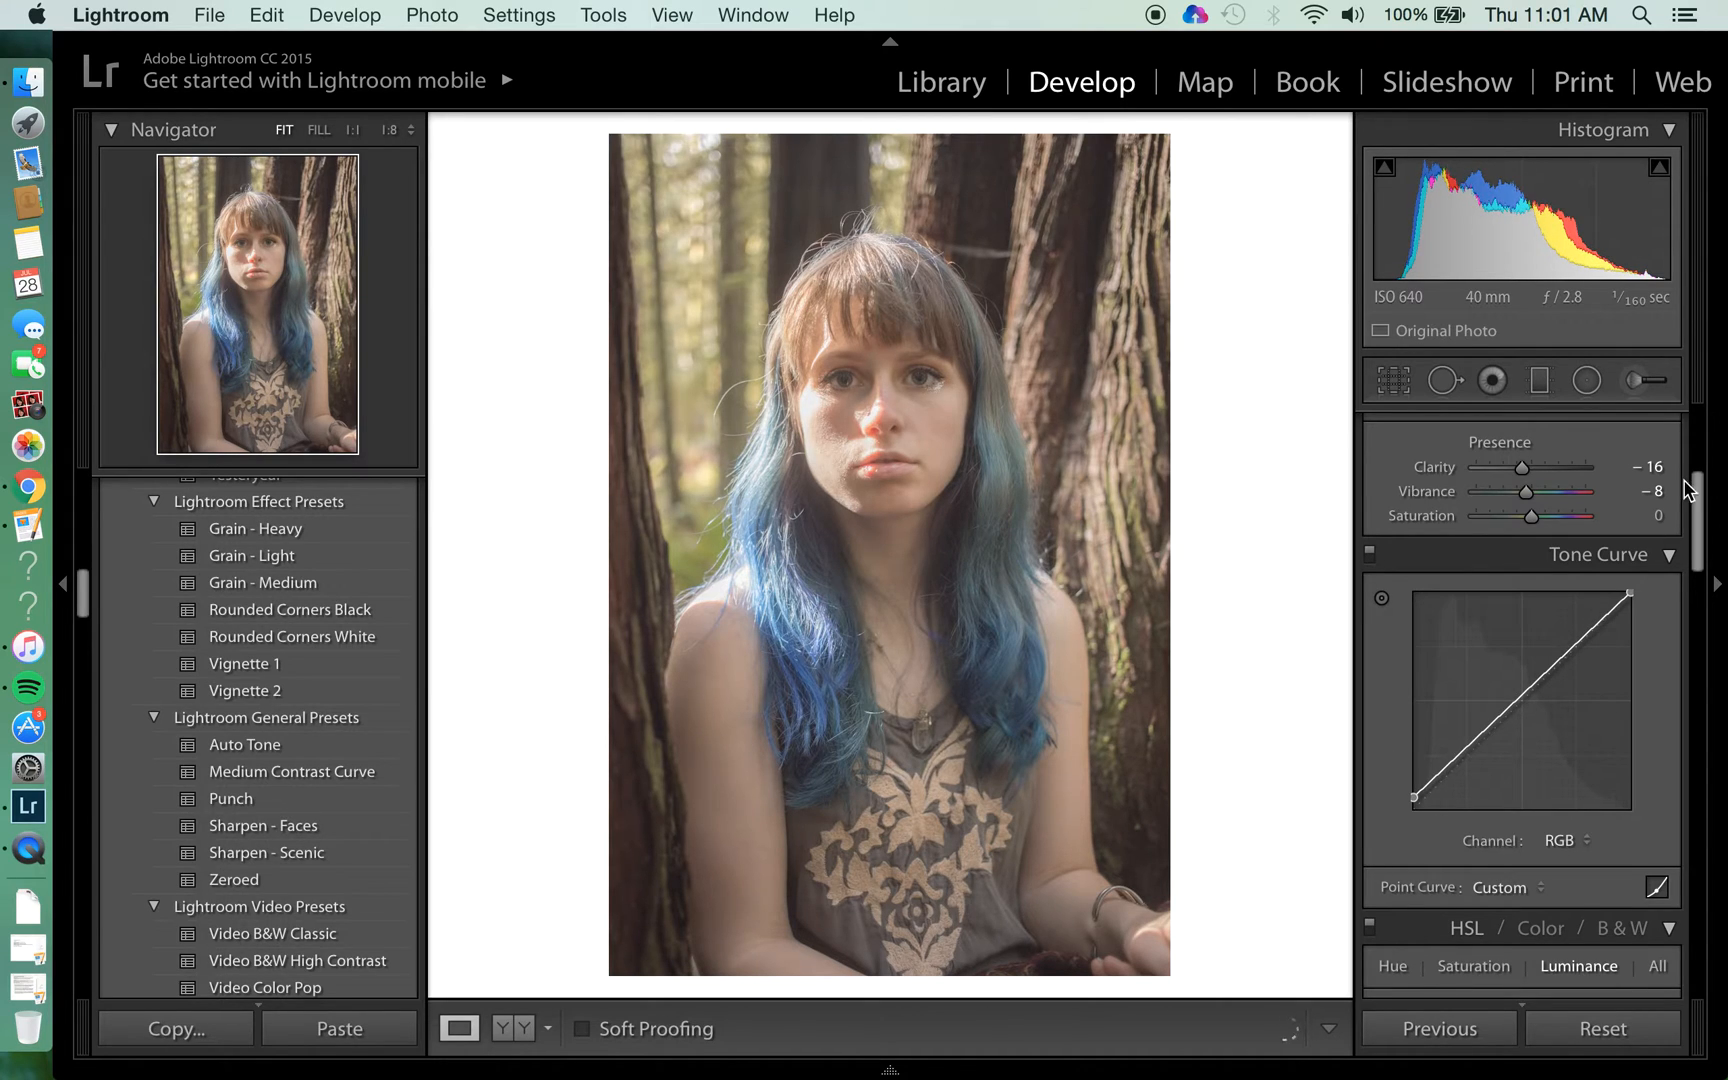
{"action": "left_click_drag", "start_coordinate": [1630, 593], "coordinate": [1527, 617]}
Set Contrast to +11 and Blacks to +3 in the basic tone adjustments
{"action": "scroll", "coordinate": [1500, 660], "scroll_direction": "up", "scroll_amount": 2}
{"action": "scroll", "coordinate": [1500, 660], "scroll_direction": "up", "scroll_amount": 2}
{"action": "left_click_drag", "start_coordinate": [1524, 503], "coordinate": [1545, 510]}
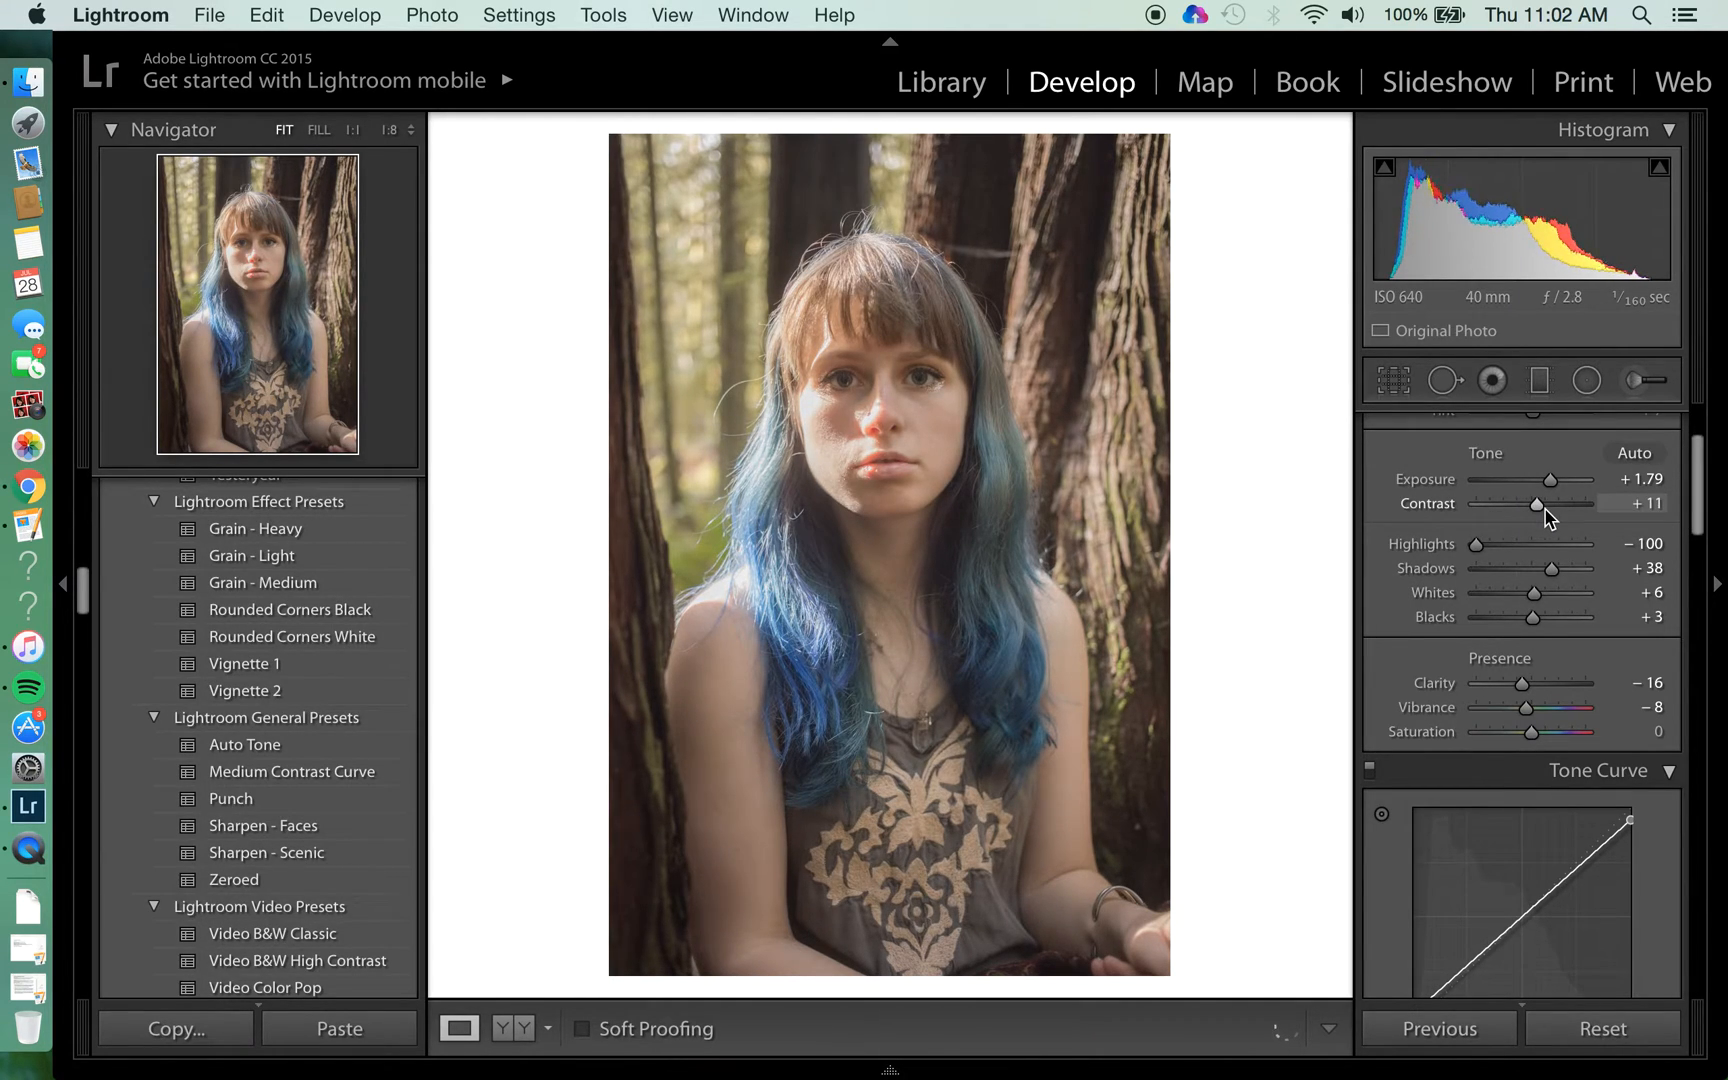
Raise the RGB curve's black endpoint a little further and shape the curve with points in the shadows, midtones and highlights
{"action": "scroll", "coordinate": [1462, 725], "scroll_direction": "down", "scroll_amount": 3}
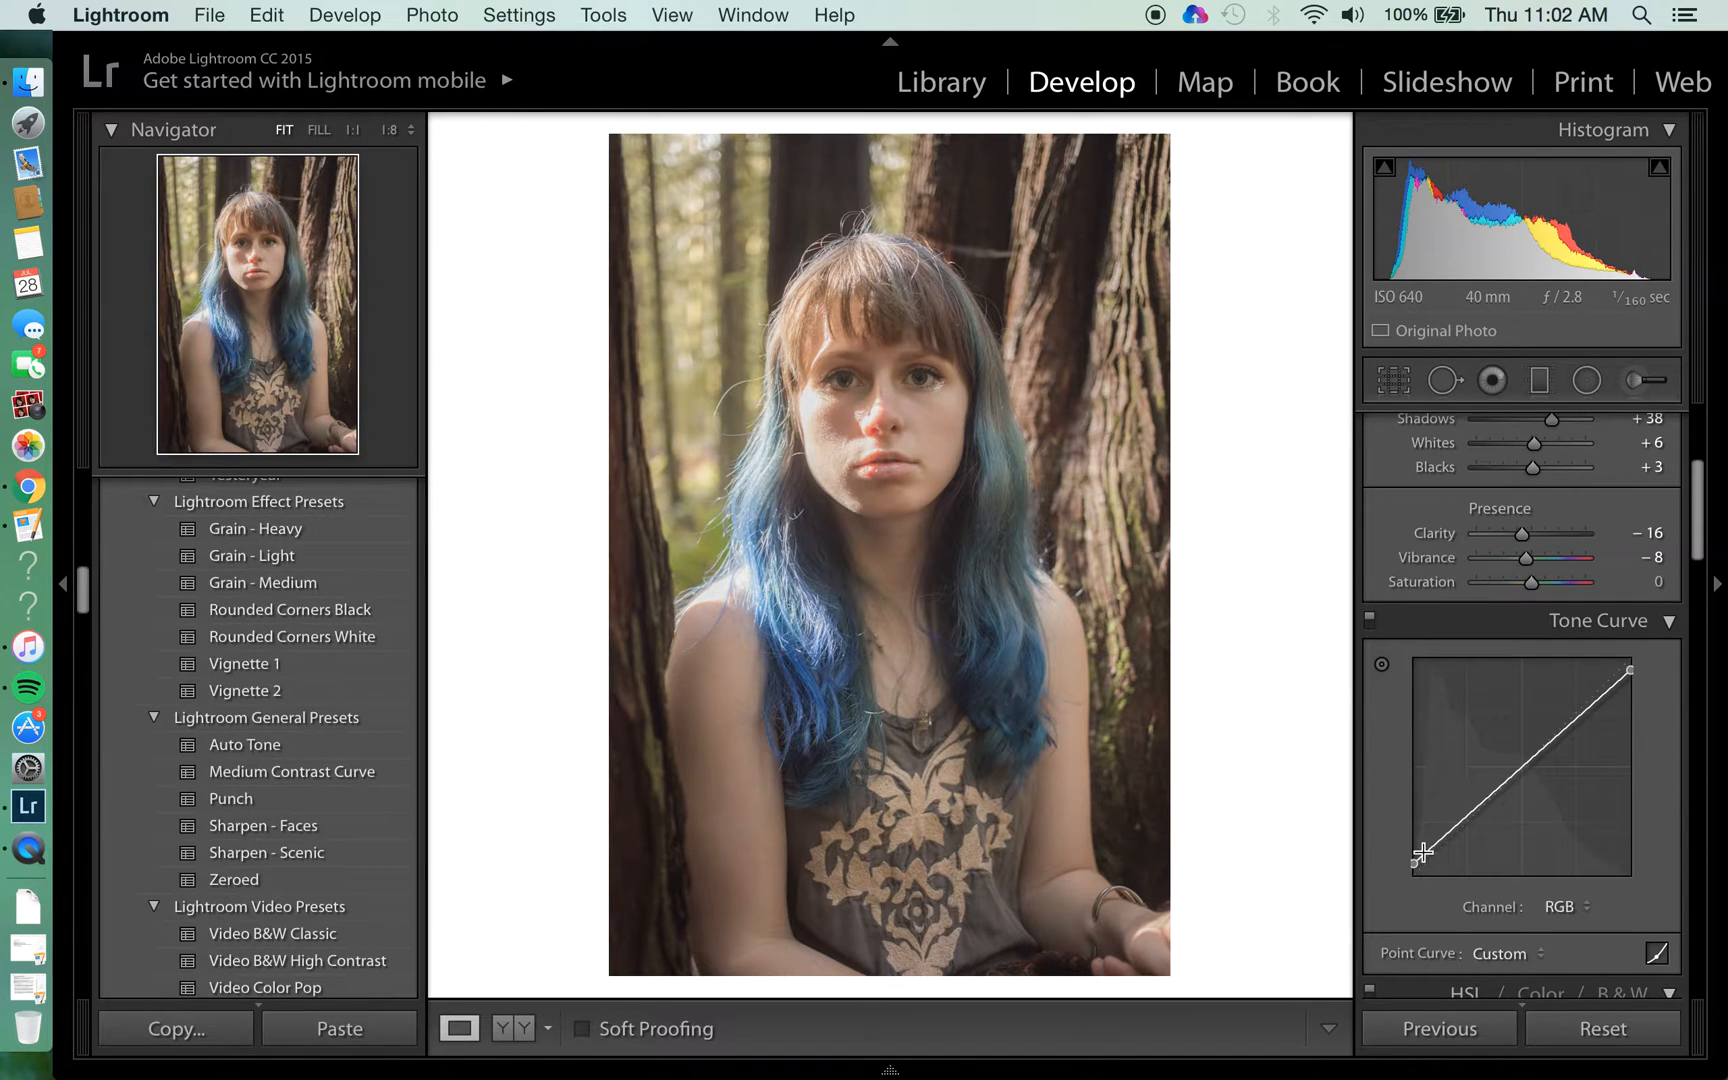
{"action": "mouse_move", "coordinate": [1417, 862]}
{"action": "left_mouse_down"}
{"action": "mouse_move", "coordinate": [1413, 838]}
{"action": "mouse_move", "coordinate": [1414, 874]}
{"action": "mouse_move", "coordinate": [1414, 857]}
{"action": "left_mouse_up"}
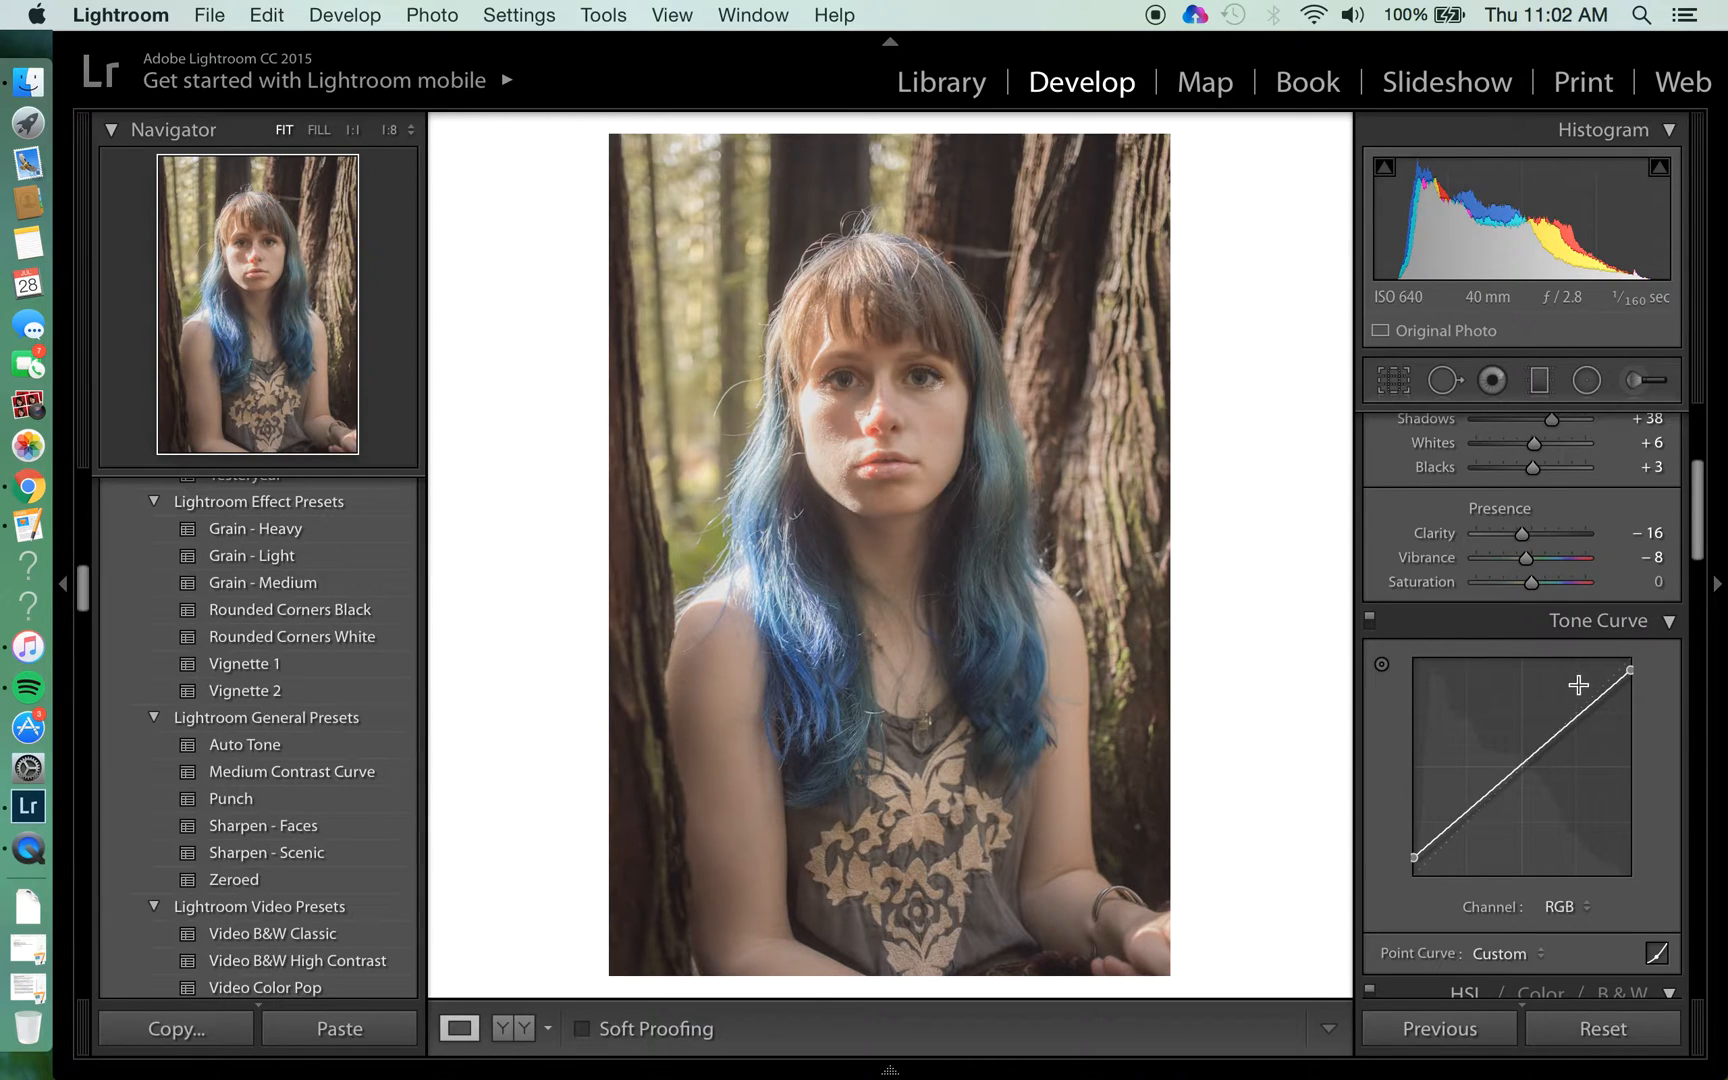
{"action": "left_click_drag", "start_coordinate": [1629, 673], "coordinate": [1631, 669]}
{"action": "left_click_drag", "start_coordinate": [1527, 755], "coordinate": [1470, 802]}
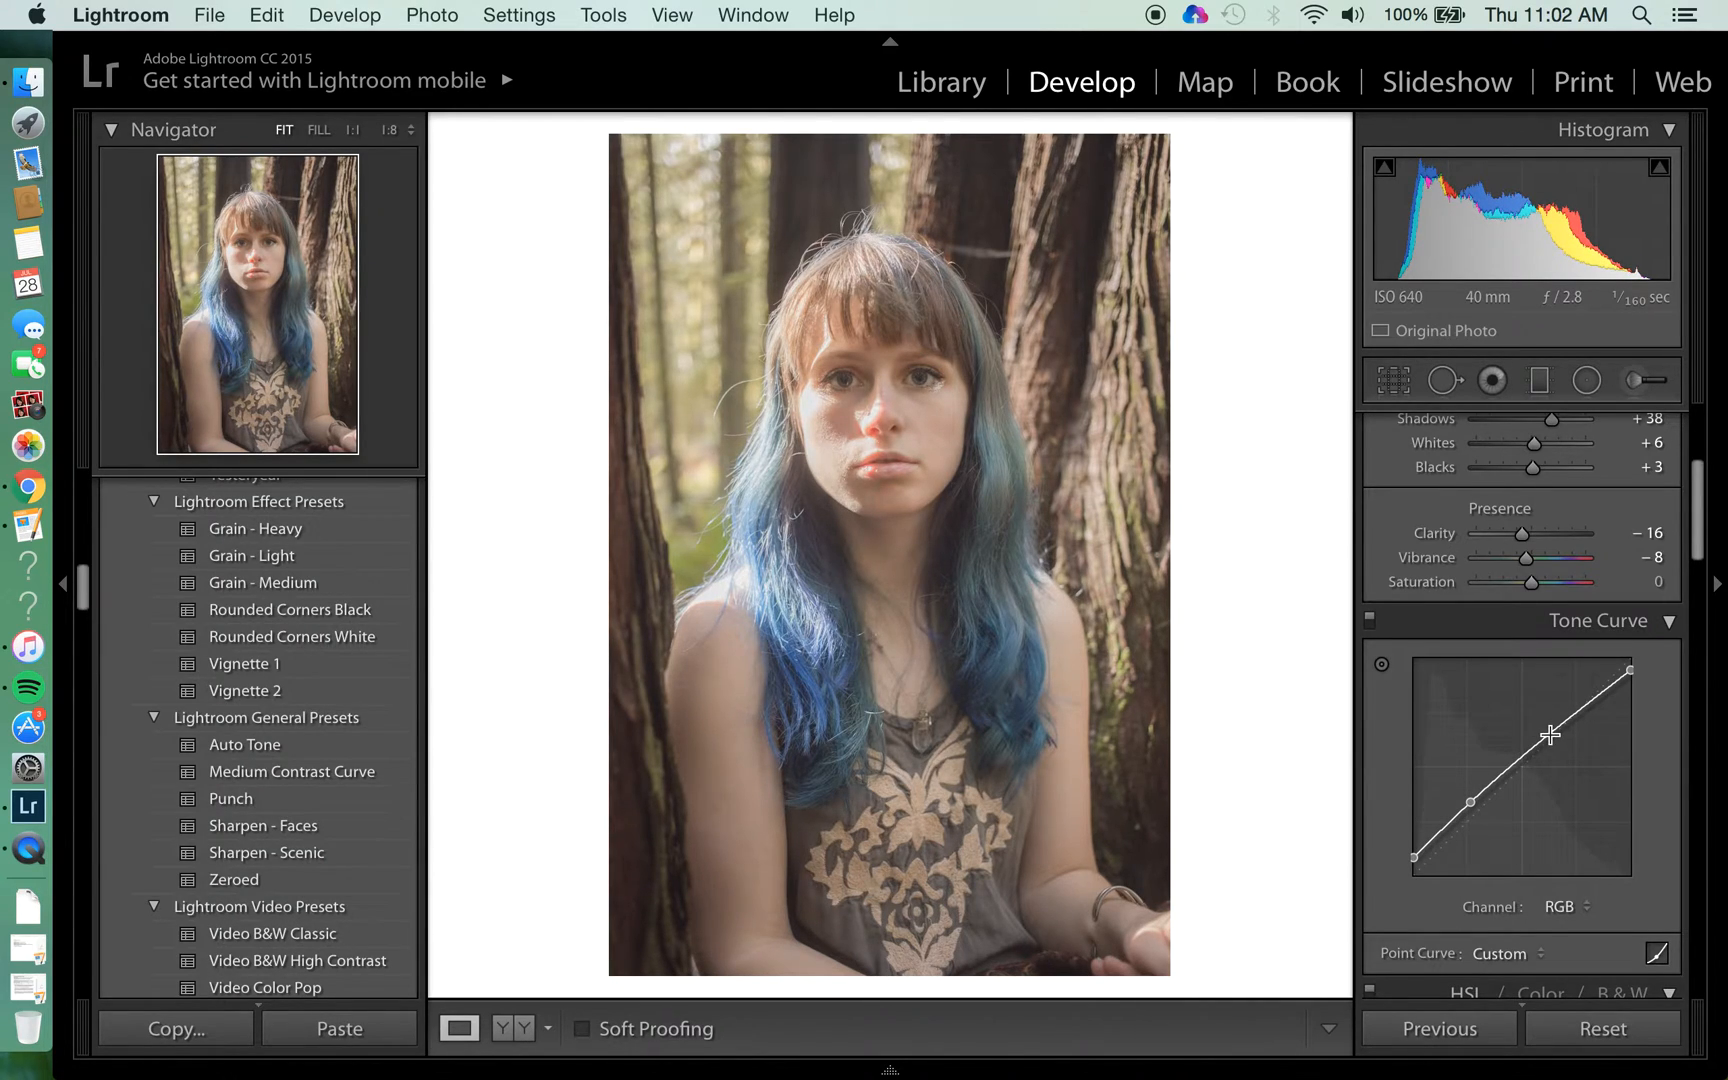
{"action": "left_click_drag", "start_coordinate": [1550, 735], "coordinate": [1587, 705]}
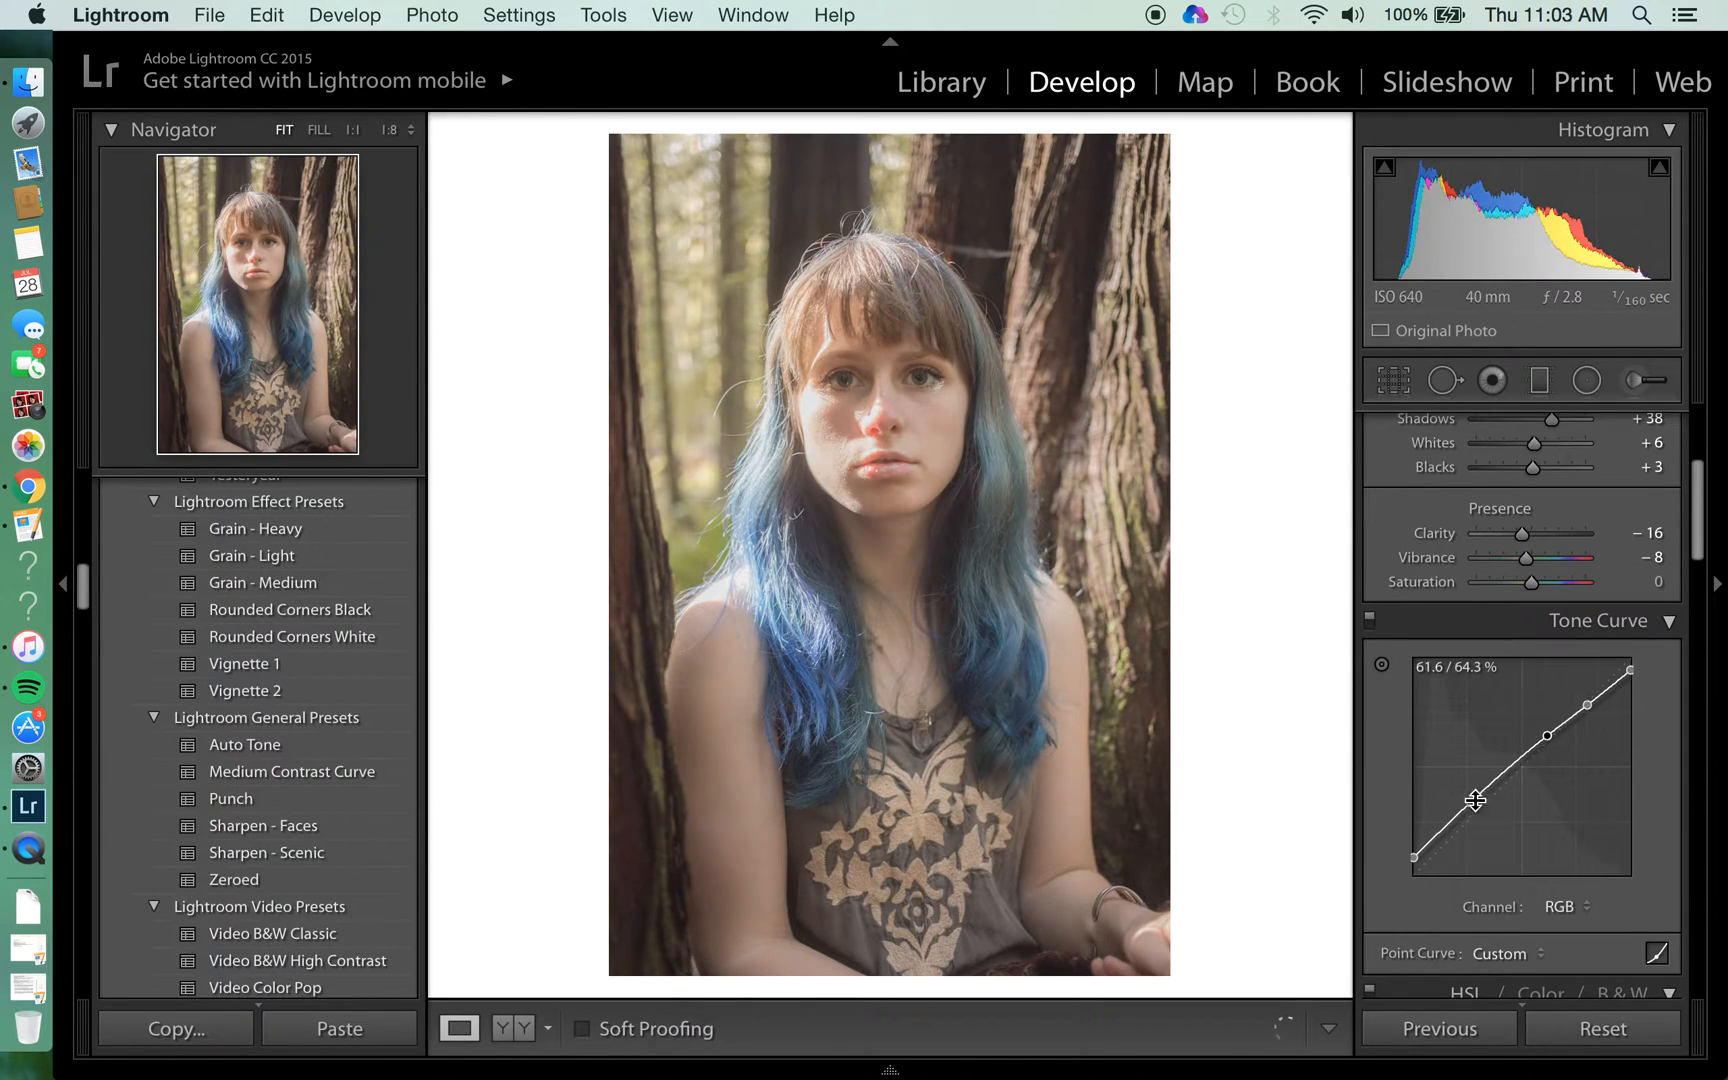
{"action": "left_click_drag", "start_coordinate": [1469, 802], "coordinate": [1469, 806]}
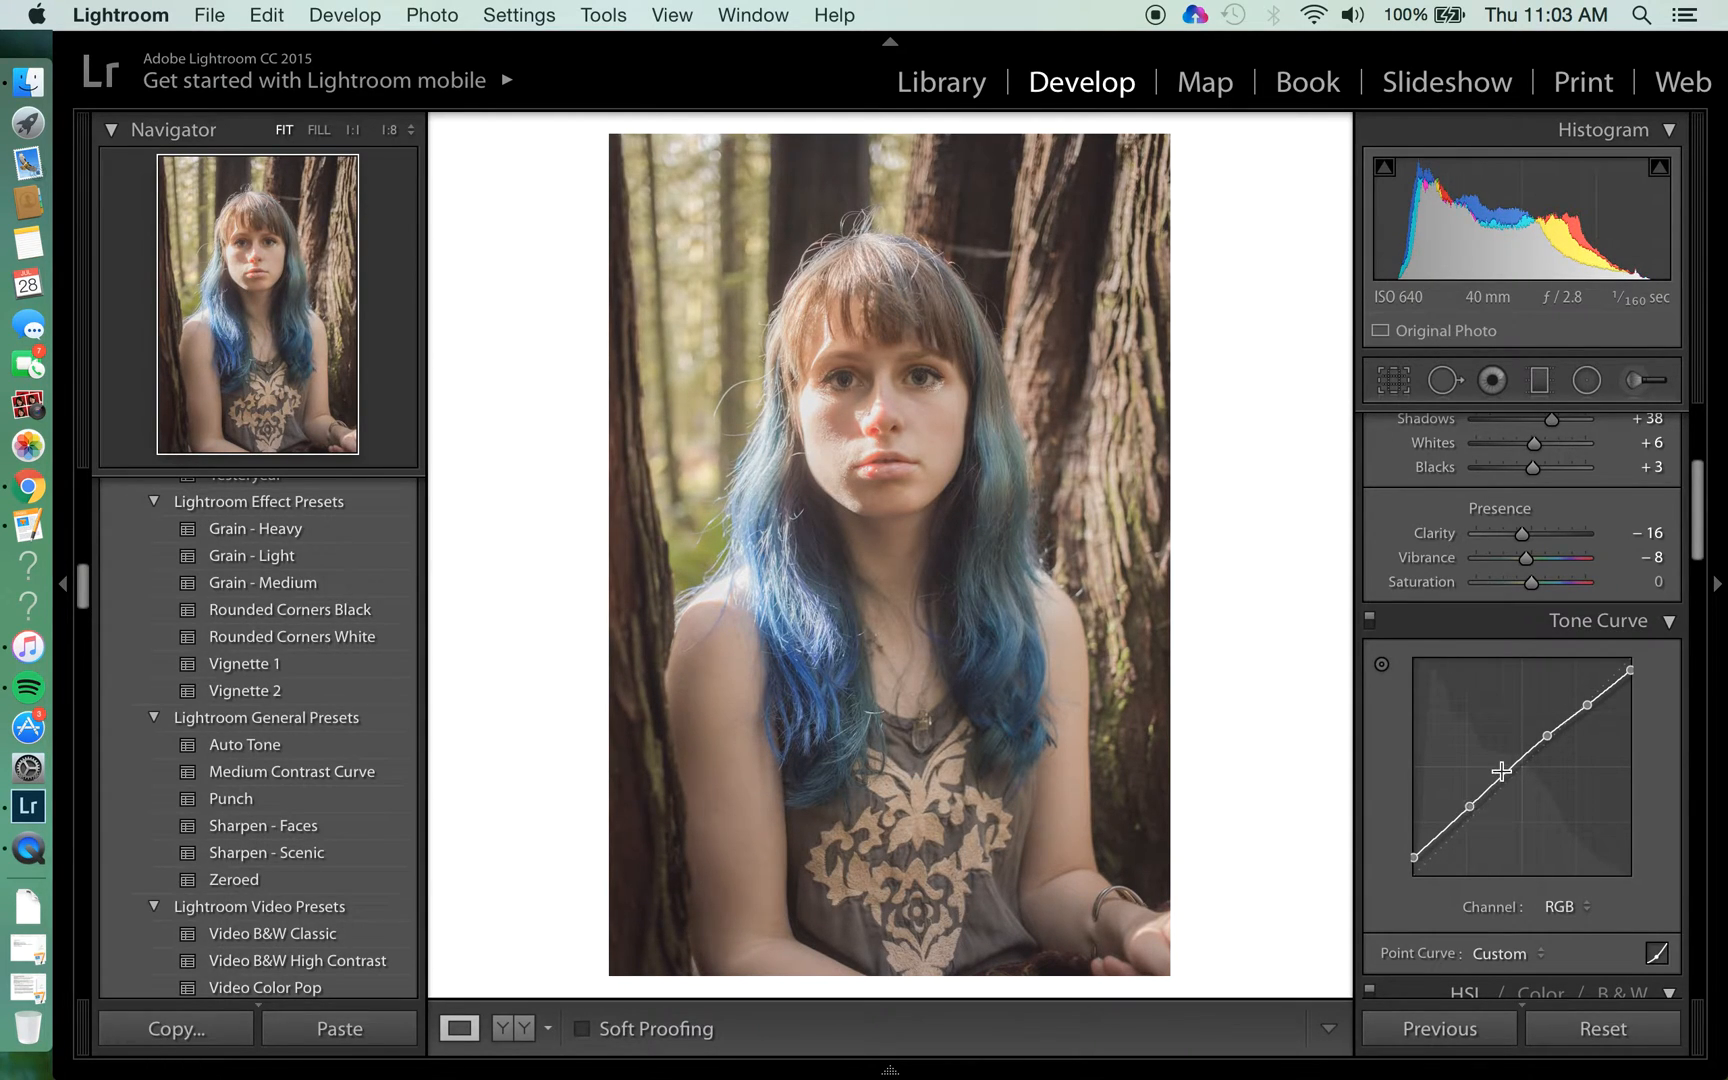
Centre the detail preview on the eye, set sharpening to Amount 69, Radius 1.6 and Detail 40, and check the face up close
{"action": "scroll", "coordinate": [1466, 825], "scroll_direction": "down", "scroll_amount": 2}
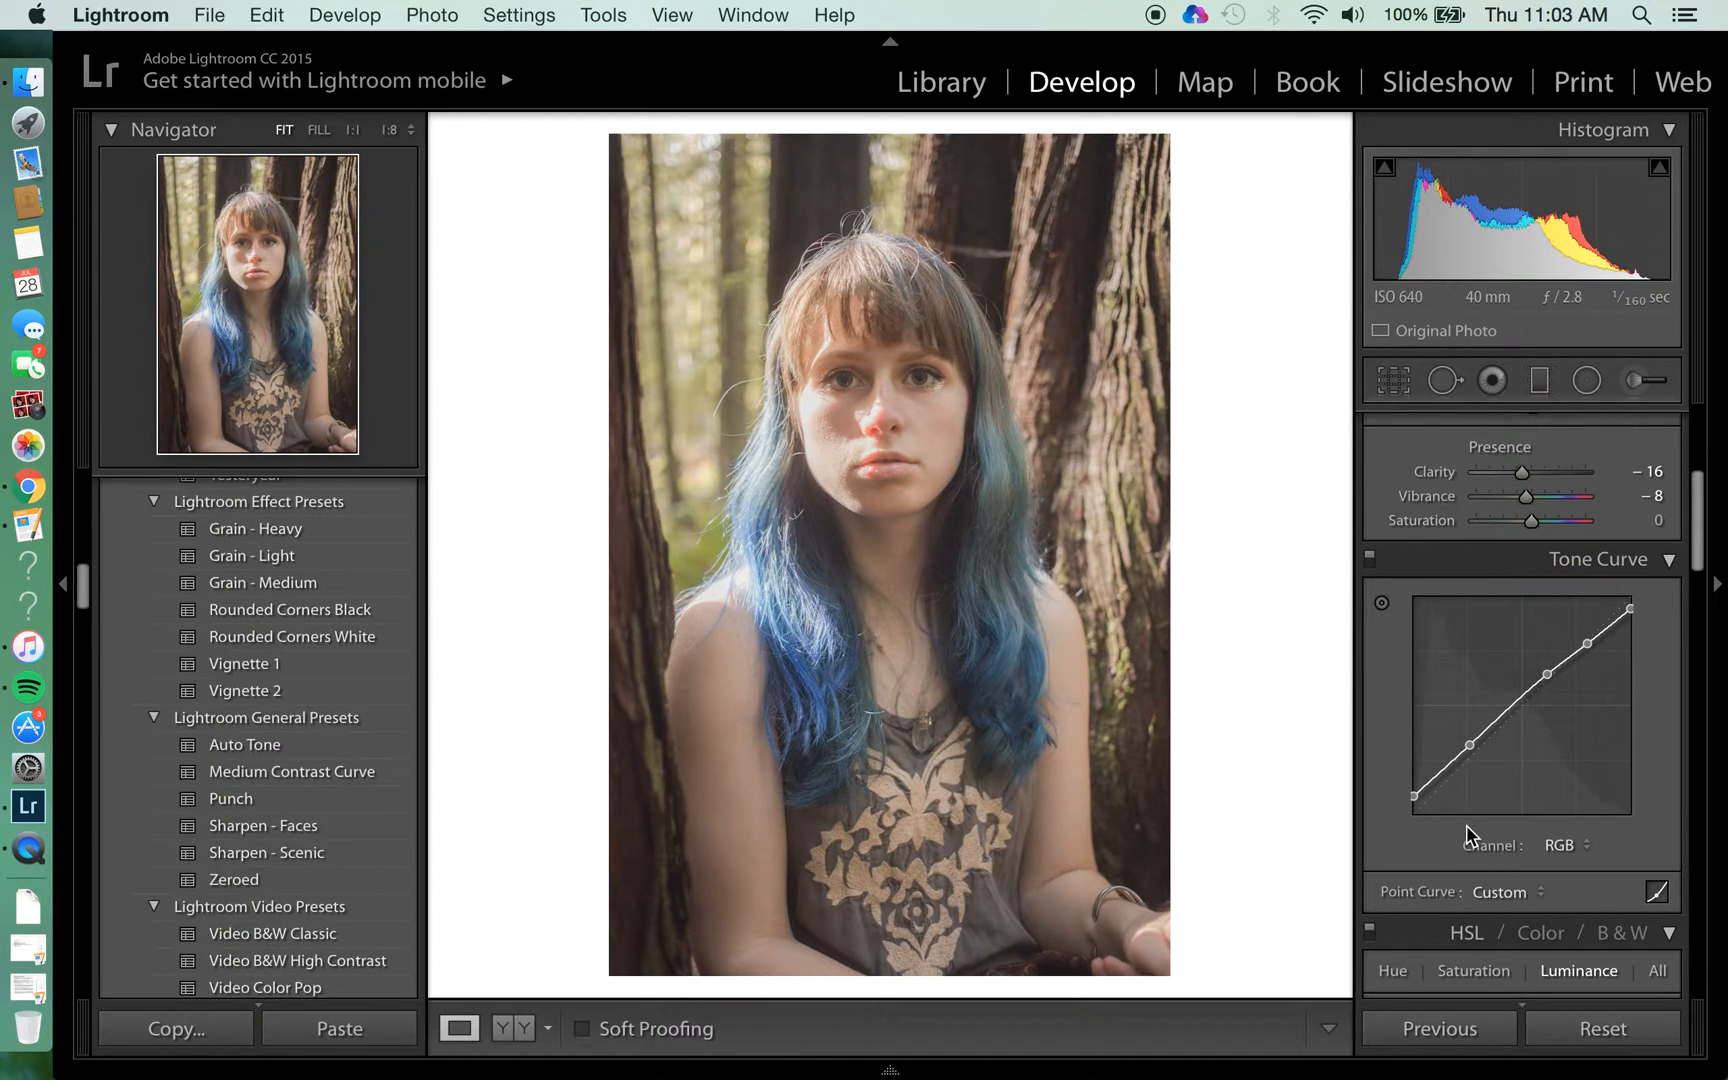
{"action": "scroll", "coordinate": [1466, 825], "scroll_direction": "down", "scroll_amount": 10}
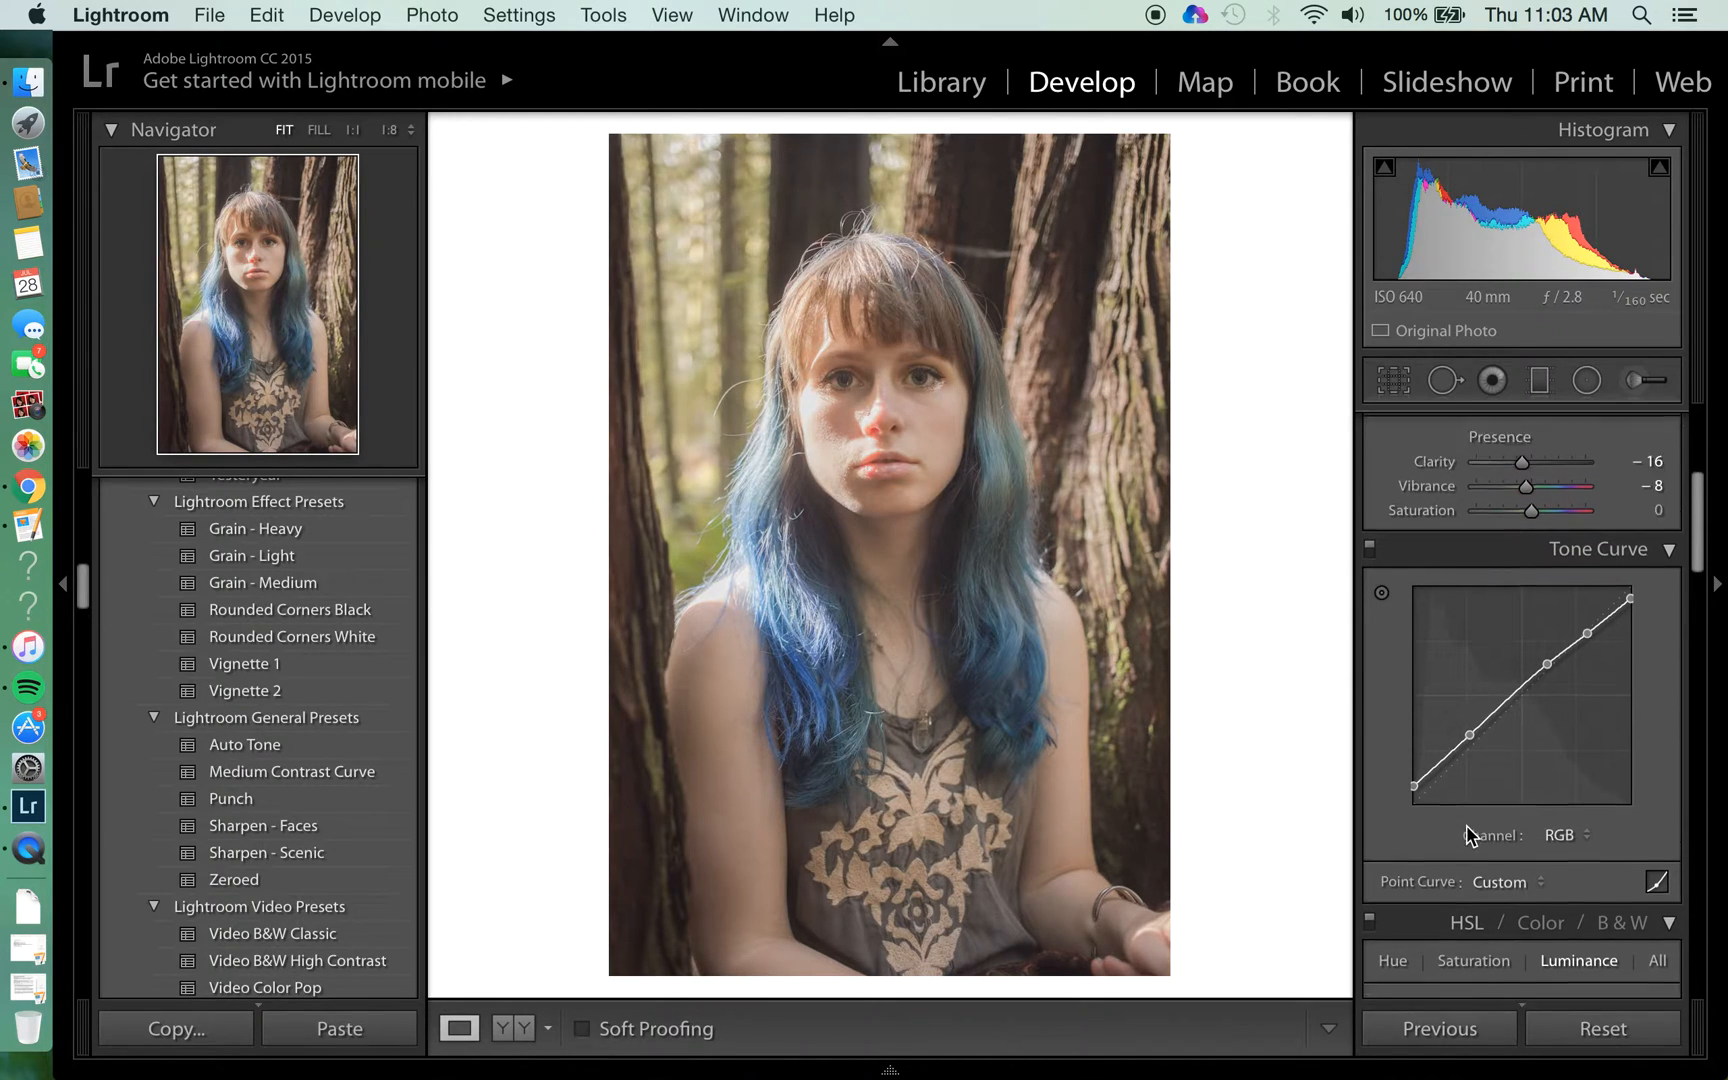
{"action": "scroll", "coordinate": [1466, 825], "scroll_direction": "down", "scroll_amount": 4}
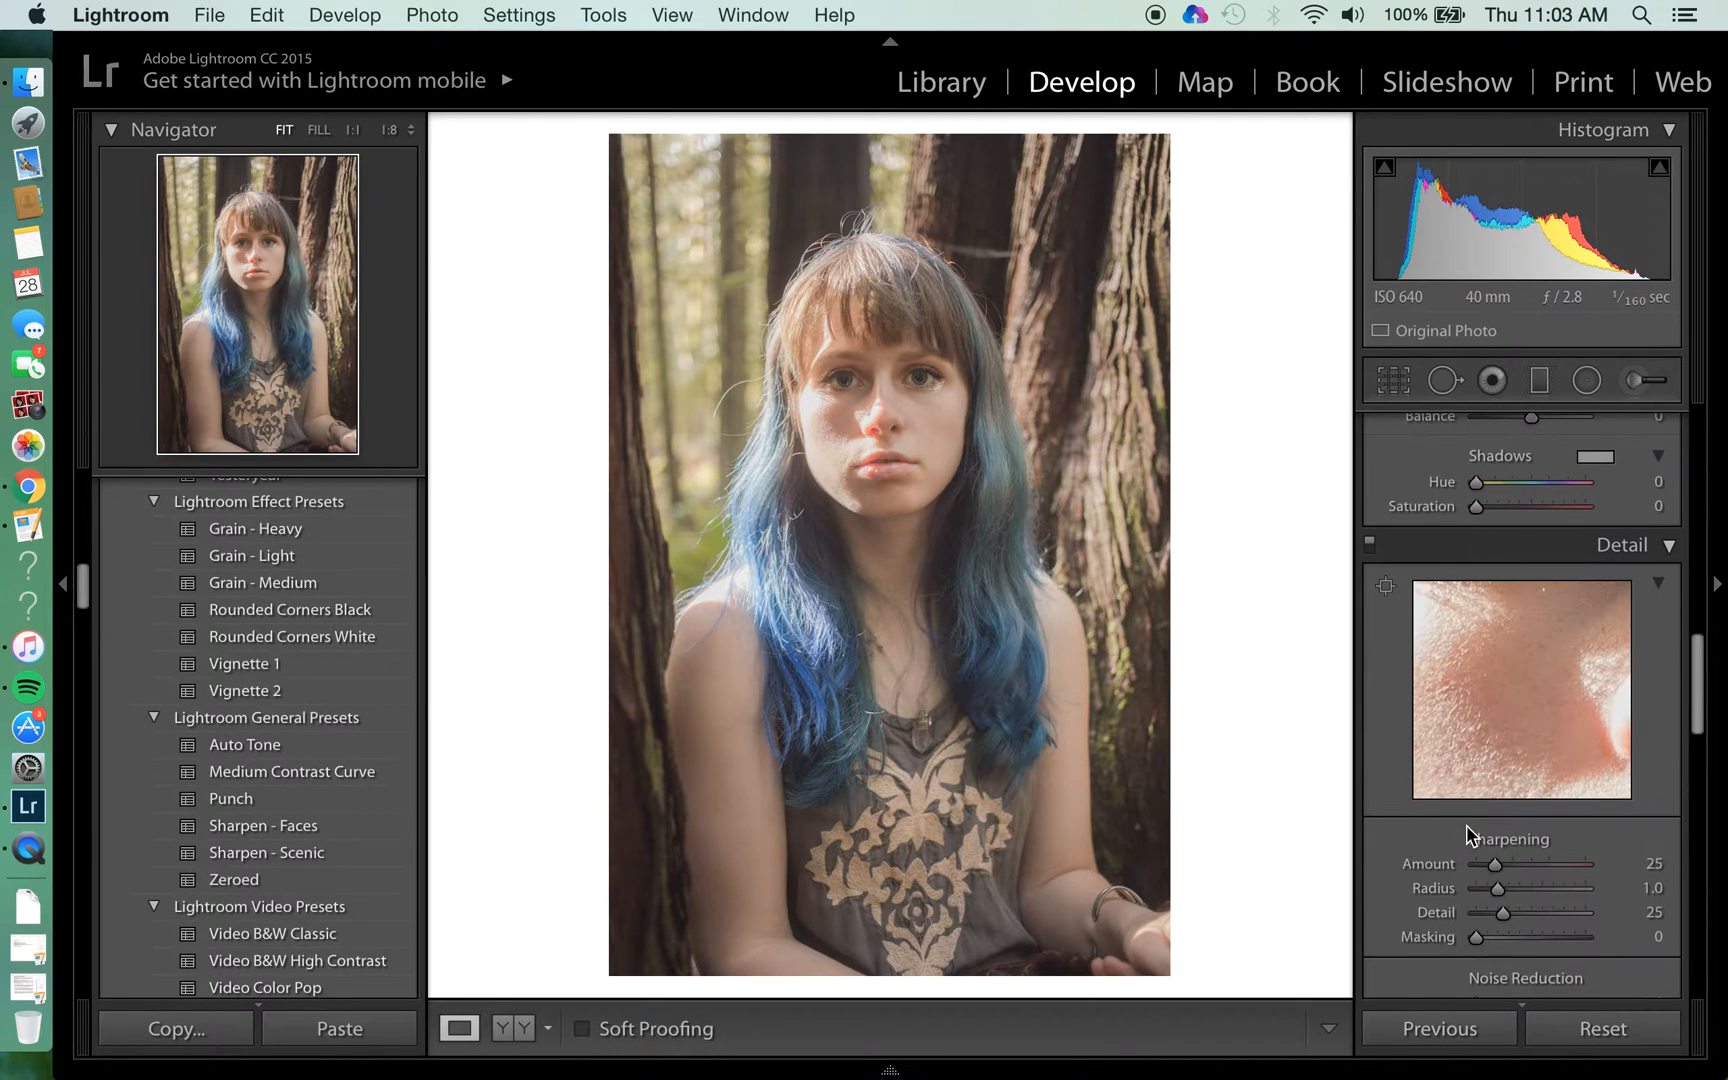
{"action": "left_click_drag", "start_coordinate": [1492, 697], "coordinate": [1532, 842]}
{"action": "left_click_drag", "start_coordinate": [1511, 684], "coordinate": [1435, 686]}
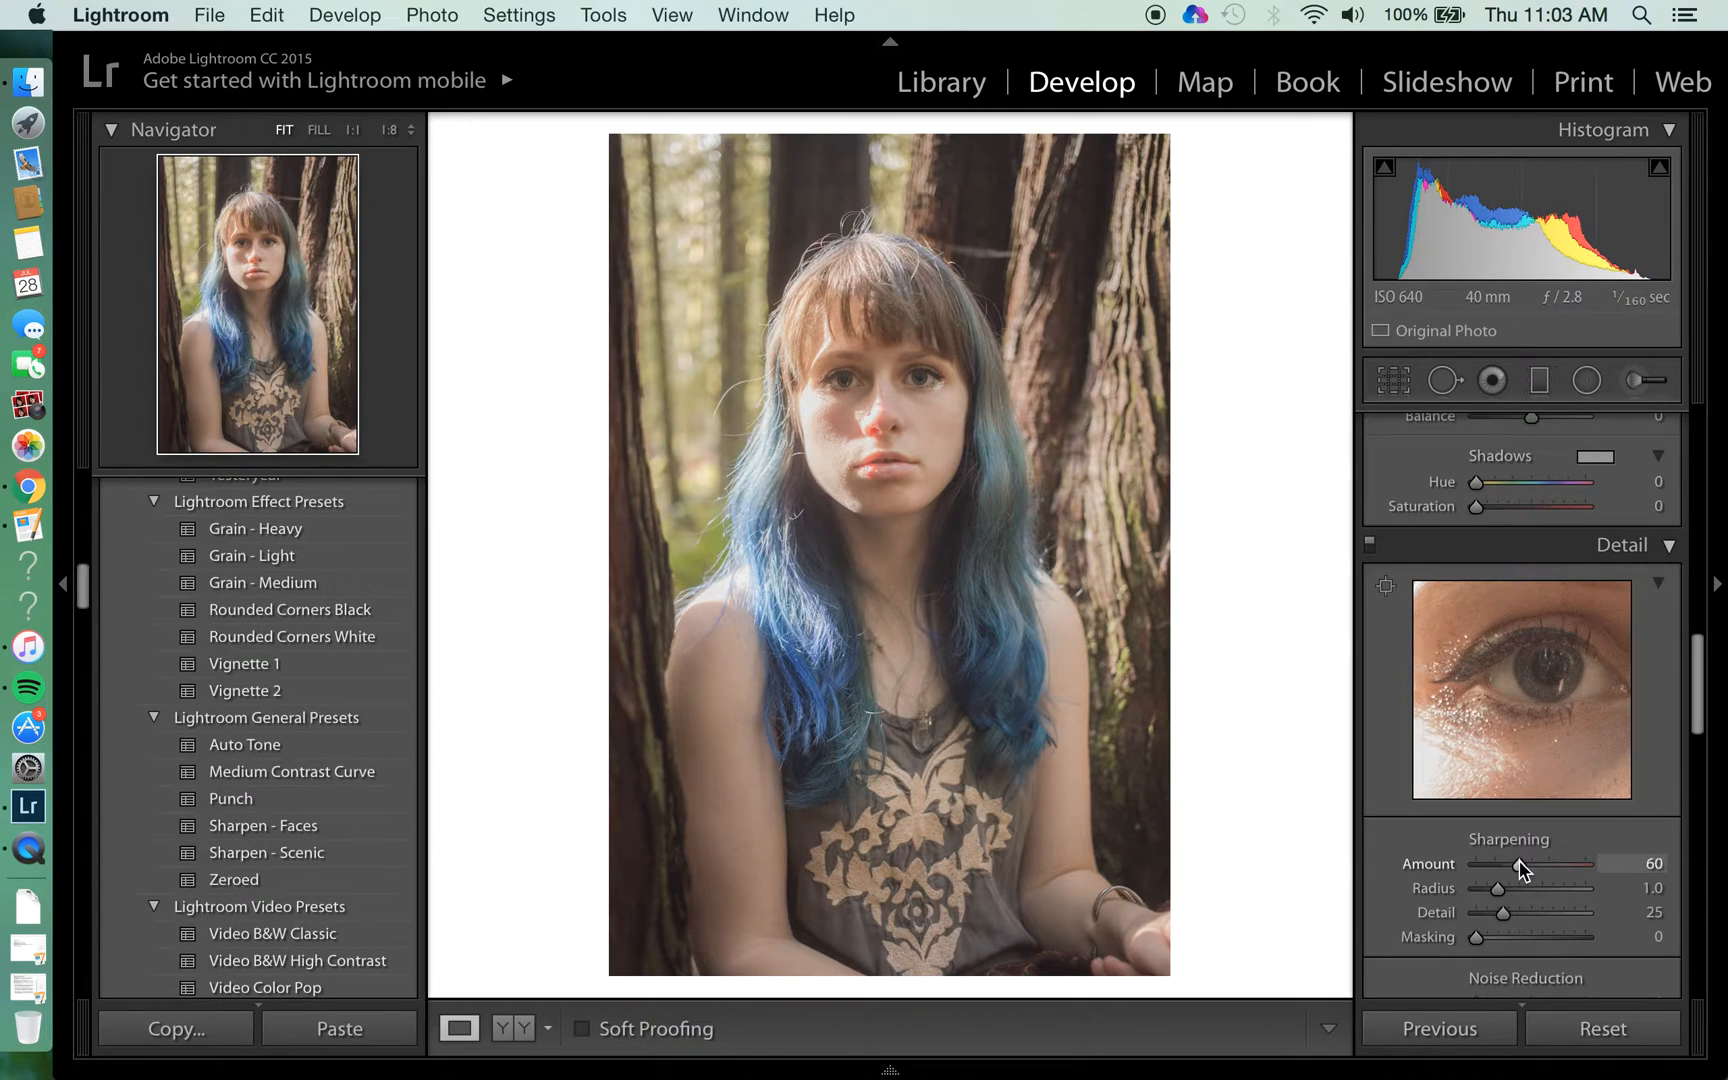
{"action": "left_click", "coordinate": [1520, 888]}
{"action": "left_click", "coordinate": [1520, 912]}
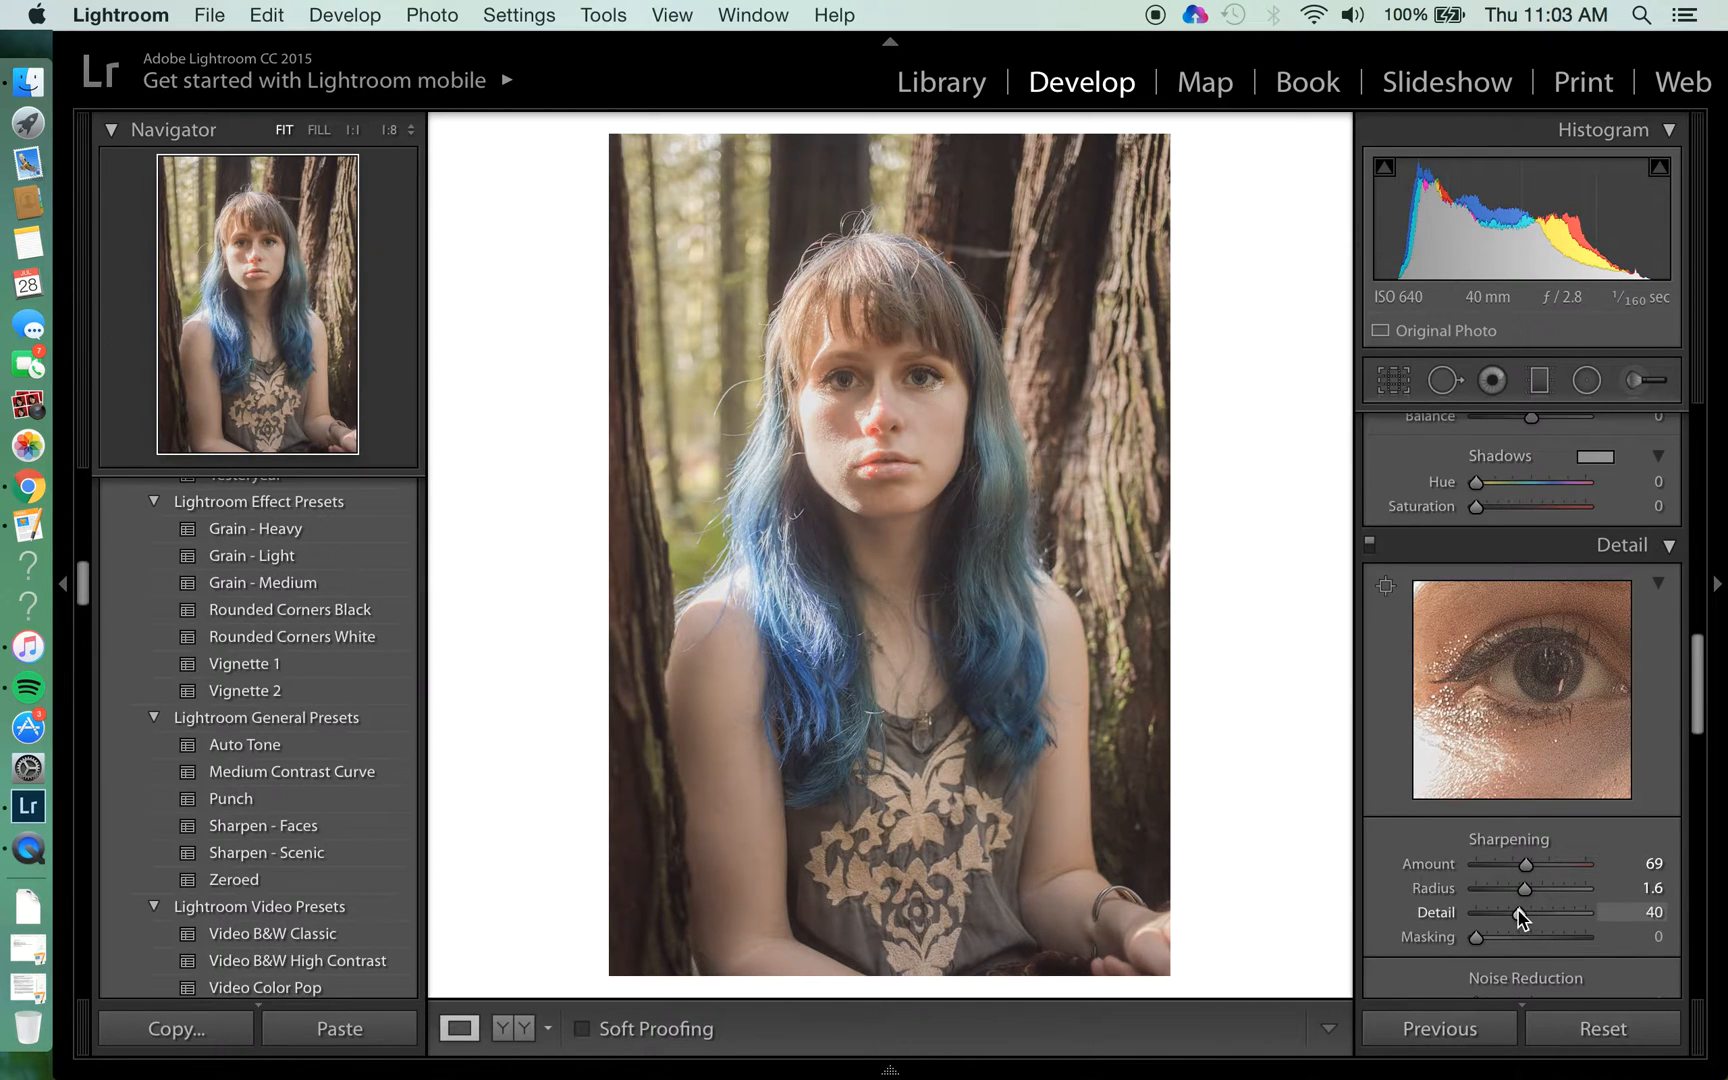
{"action": "left_click", "coordinate": [850, 389]}
{"action": "left_click", "coordinate": [852, 389]}
Using targeted Hue adjustment on the background foliage, shift Yellow to about −36 and Green to about −33
{"action": "scroll", "coordinate": [1427, 762], "scroll_direction": "up", "scroll_amount": 3}
{"action": "scroll", "coordinate": [1427, 768], "scroll_direction": "up", "scroll_amount": 6}
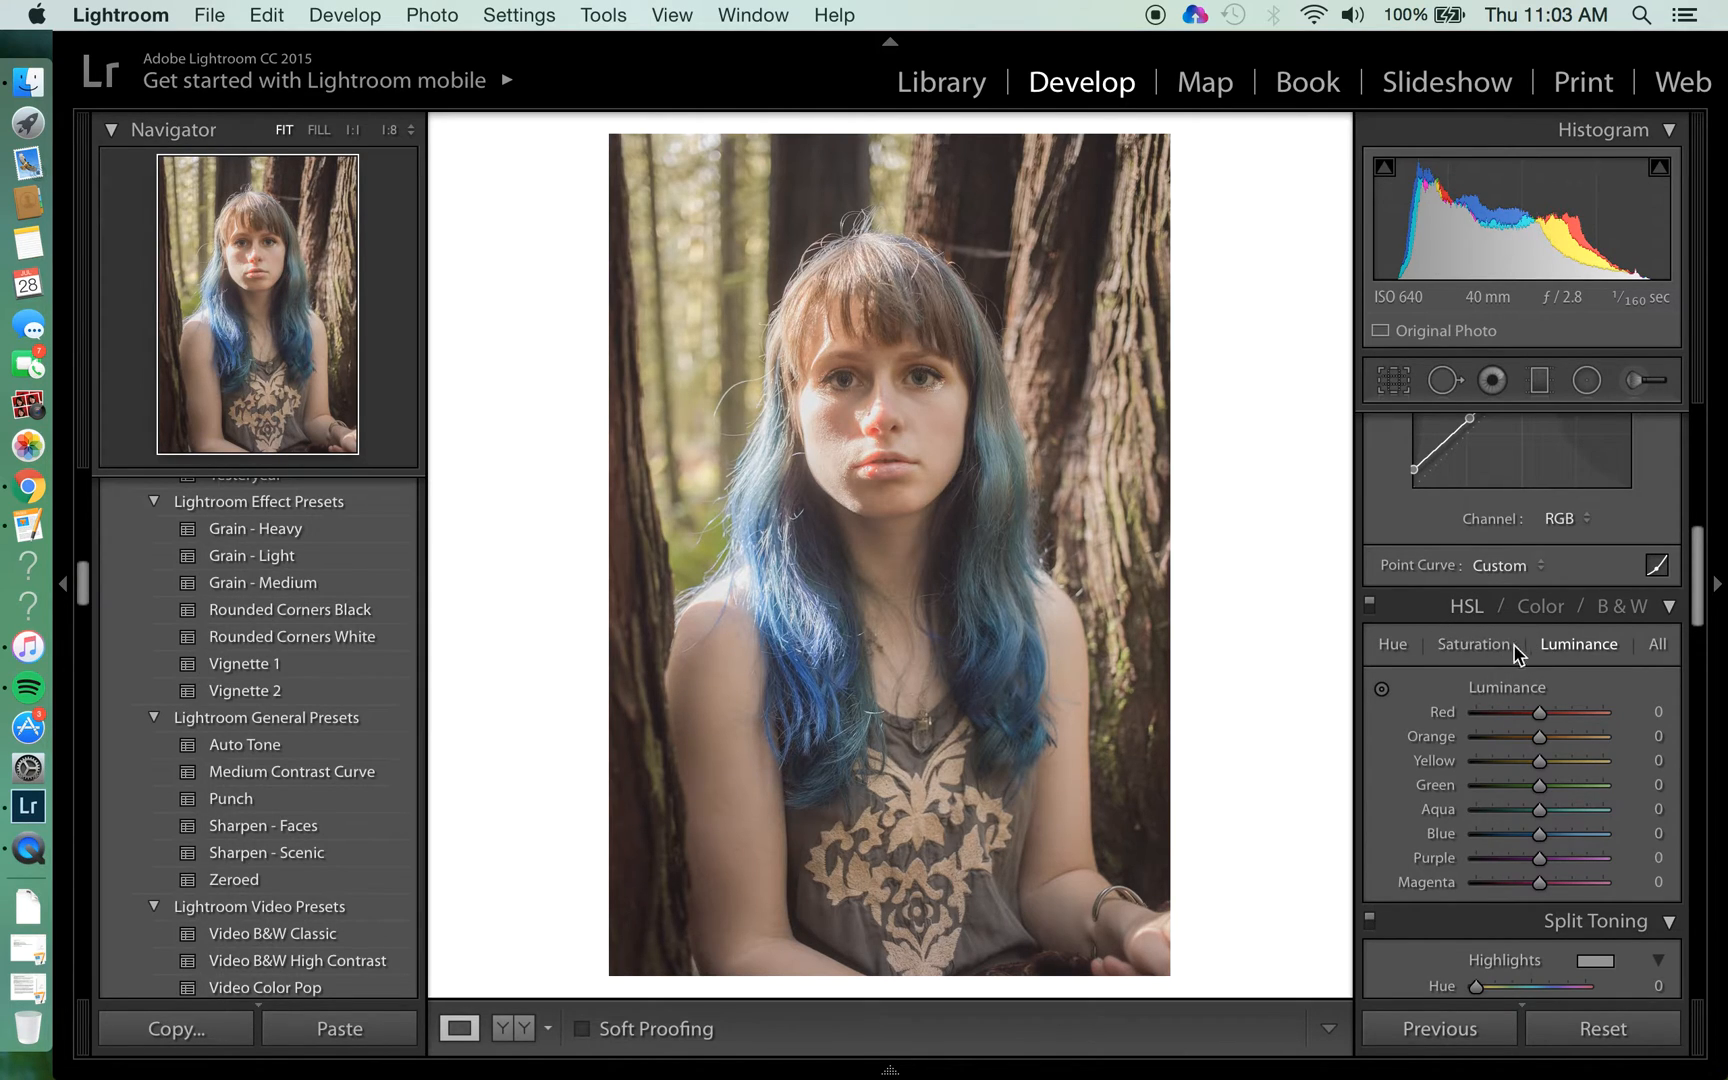
{"action": "left_click", "coordinate": [1391, 645]}
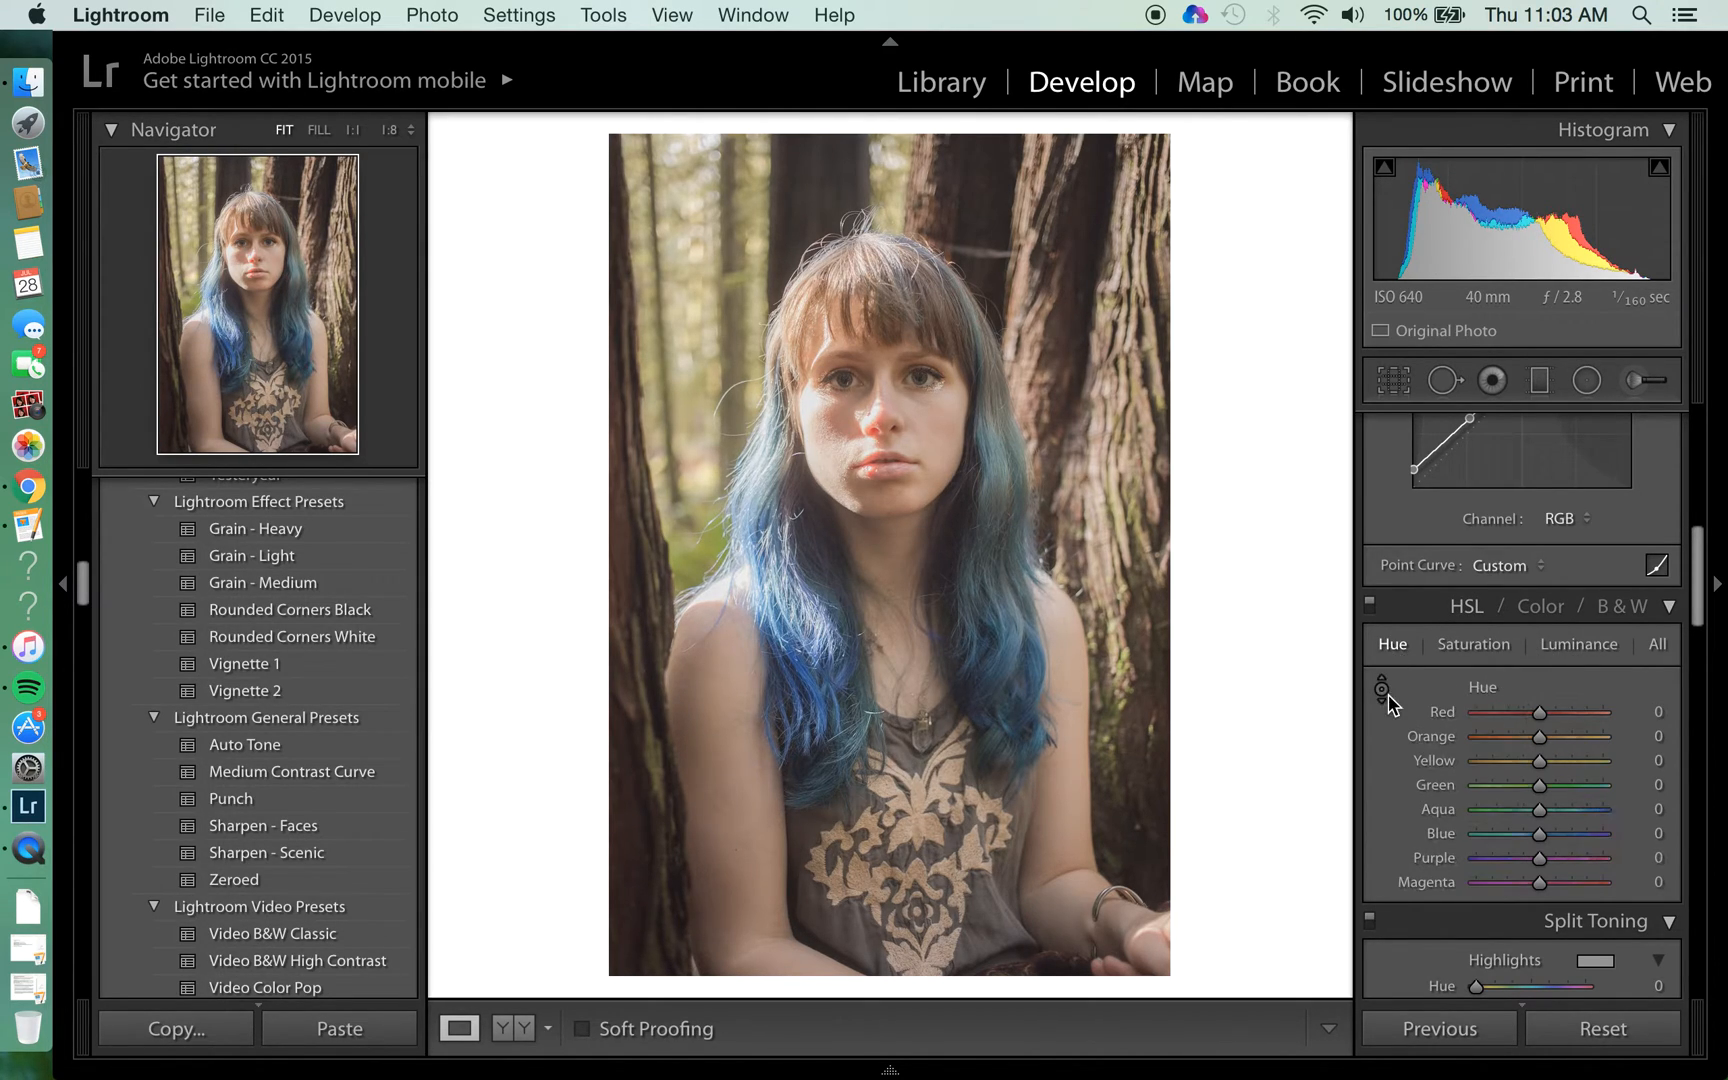
{"action": "left_click", "coordinate": [1382, 689]}
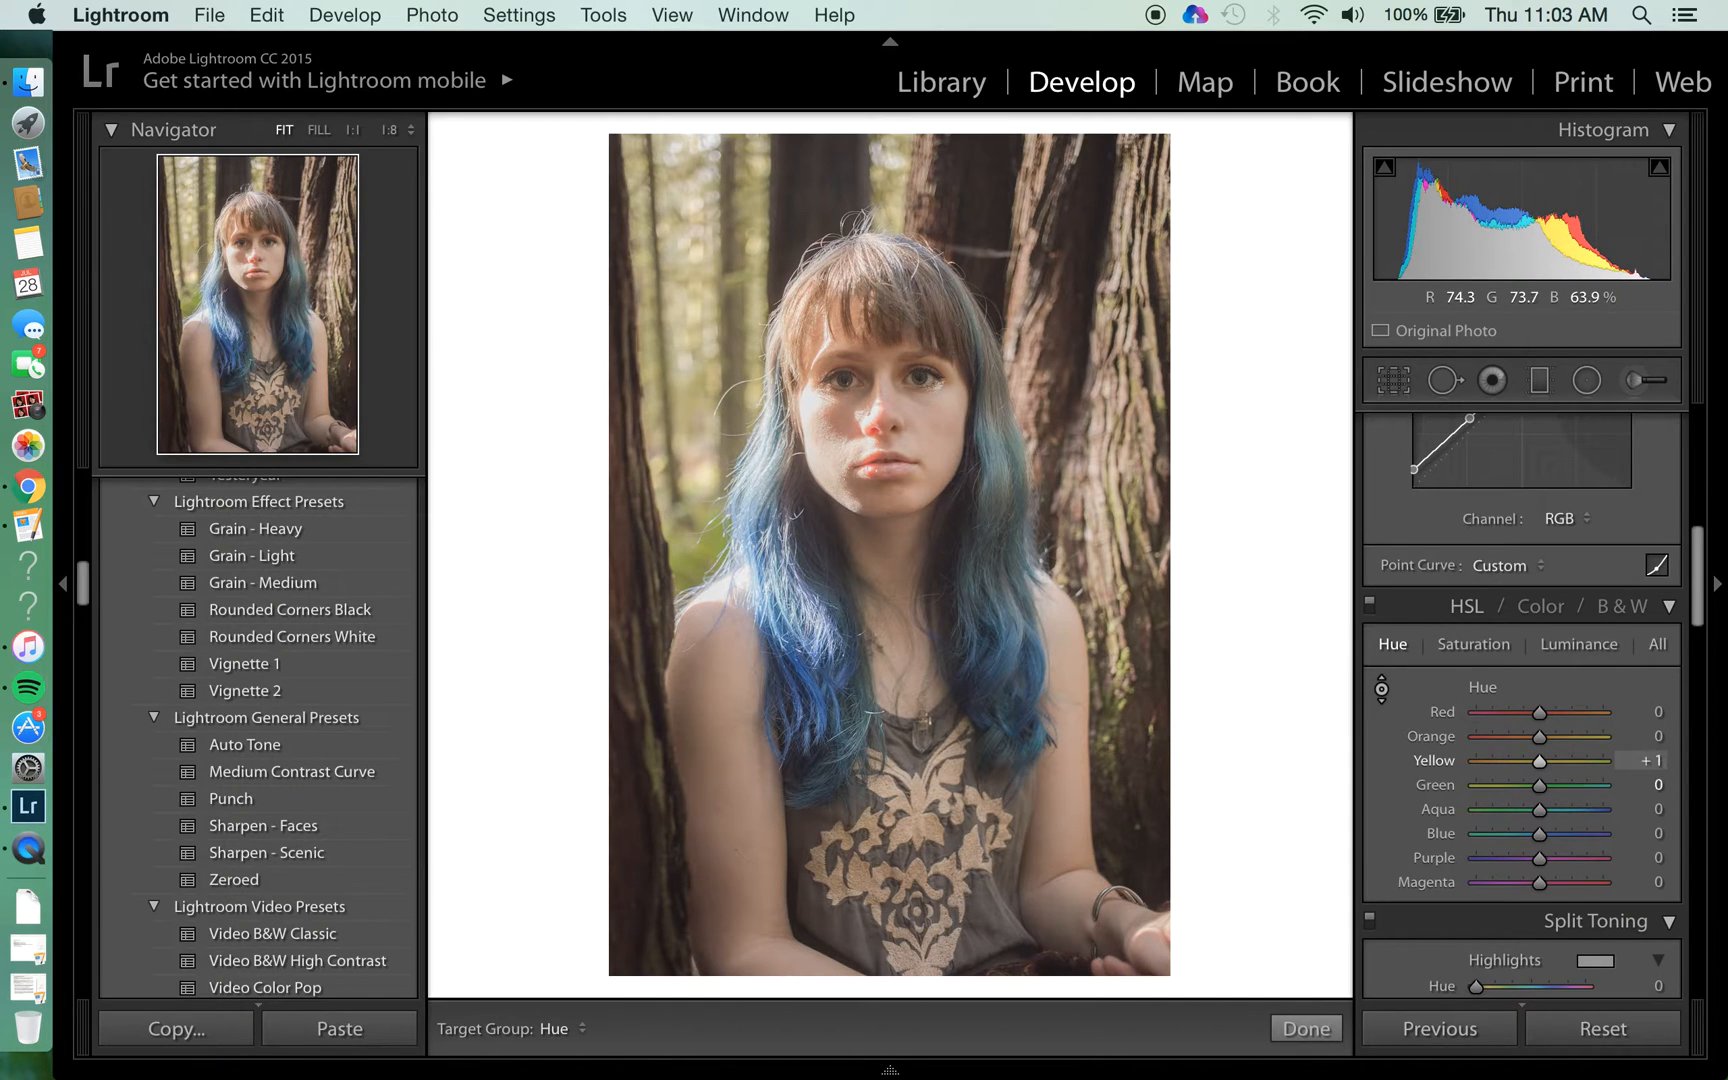
{"action": "mouse_move", "coordinate": [697, 330]}
{"action": "left_mouse_down"}
{"action": "mouse_move", "coordinate": [697, 285]}
{"action": "mouse_move", "coordinate": [715, 331]}
{"action": "mouse_move", "coordinate": [688, 309]}
{"action": "mouse_move", "coordinate": [688, 337]}
{"action": "mouse_move", "coordinate": [694, 322]}
{"action": "left_mouse_up"}
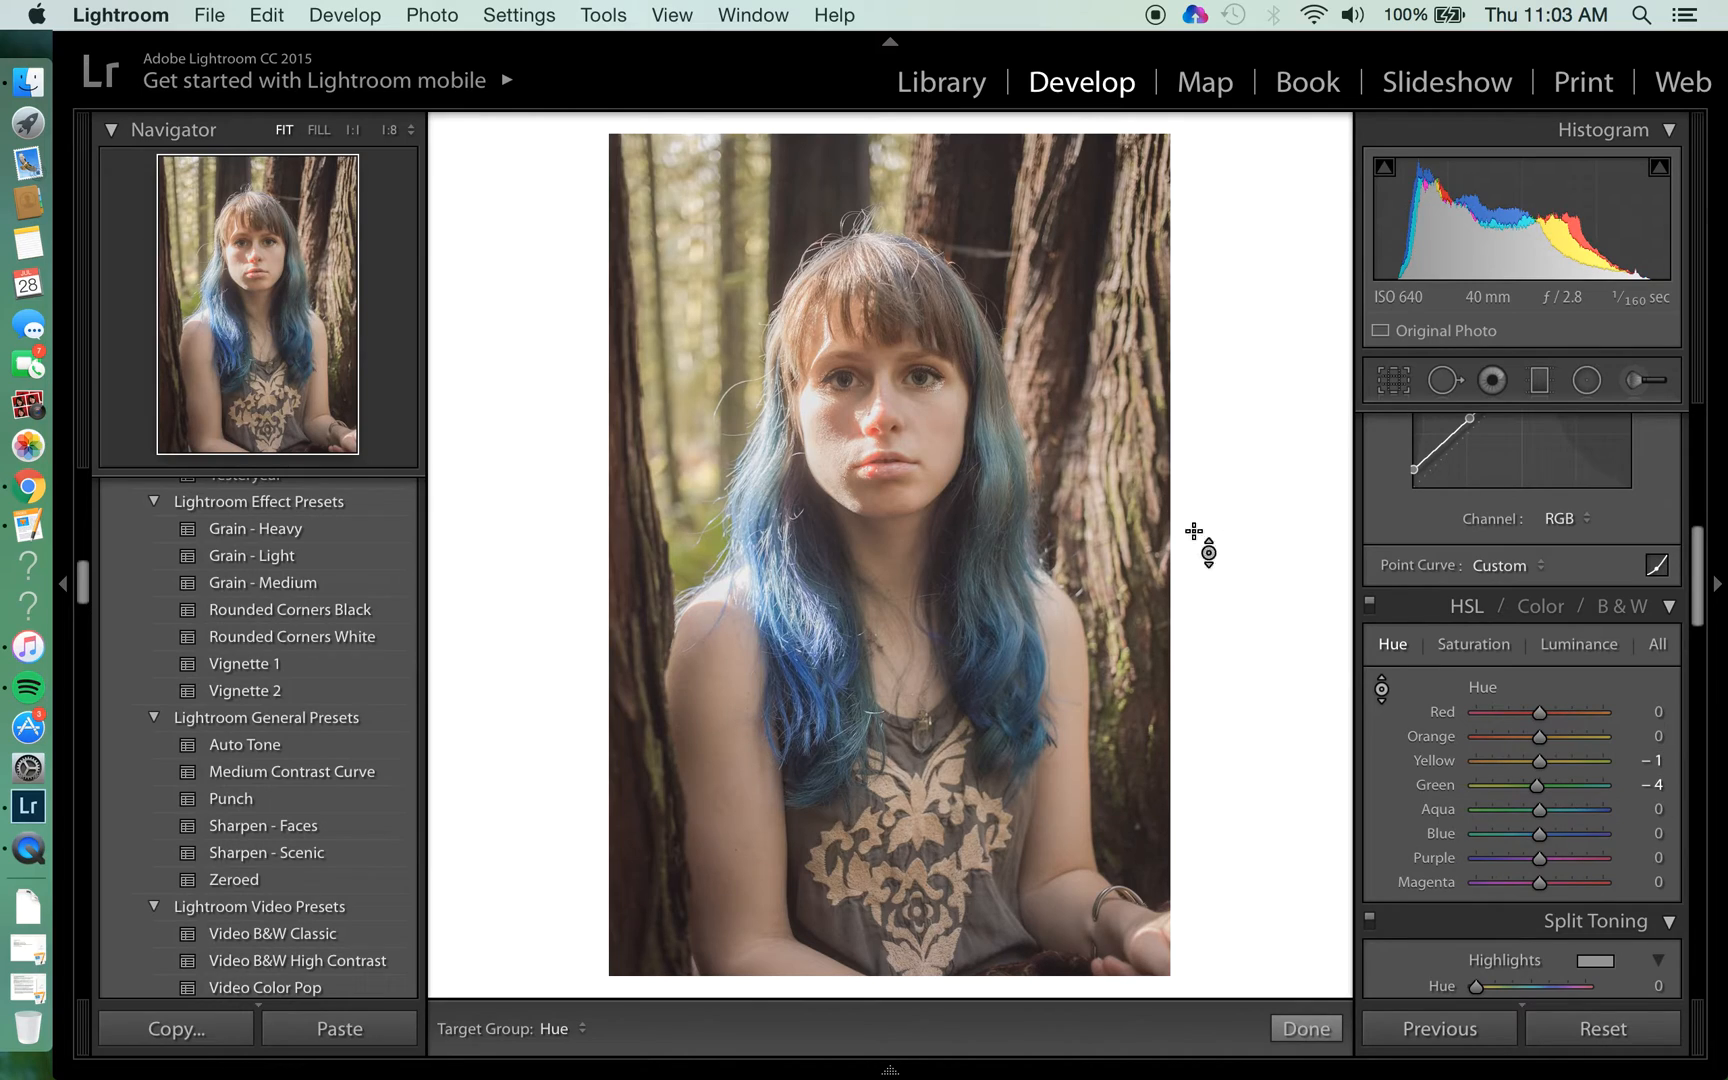
{"action": "left_click", "coordinate": [1382, 689]}
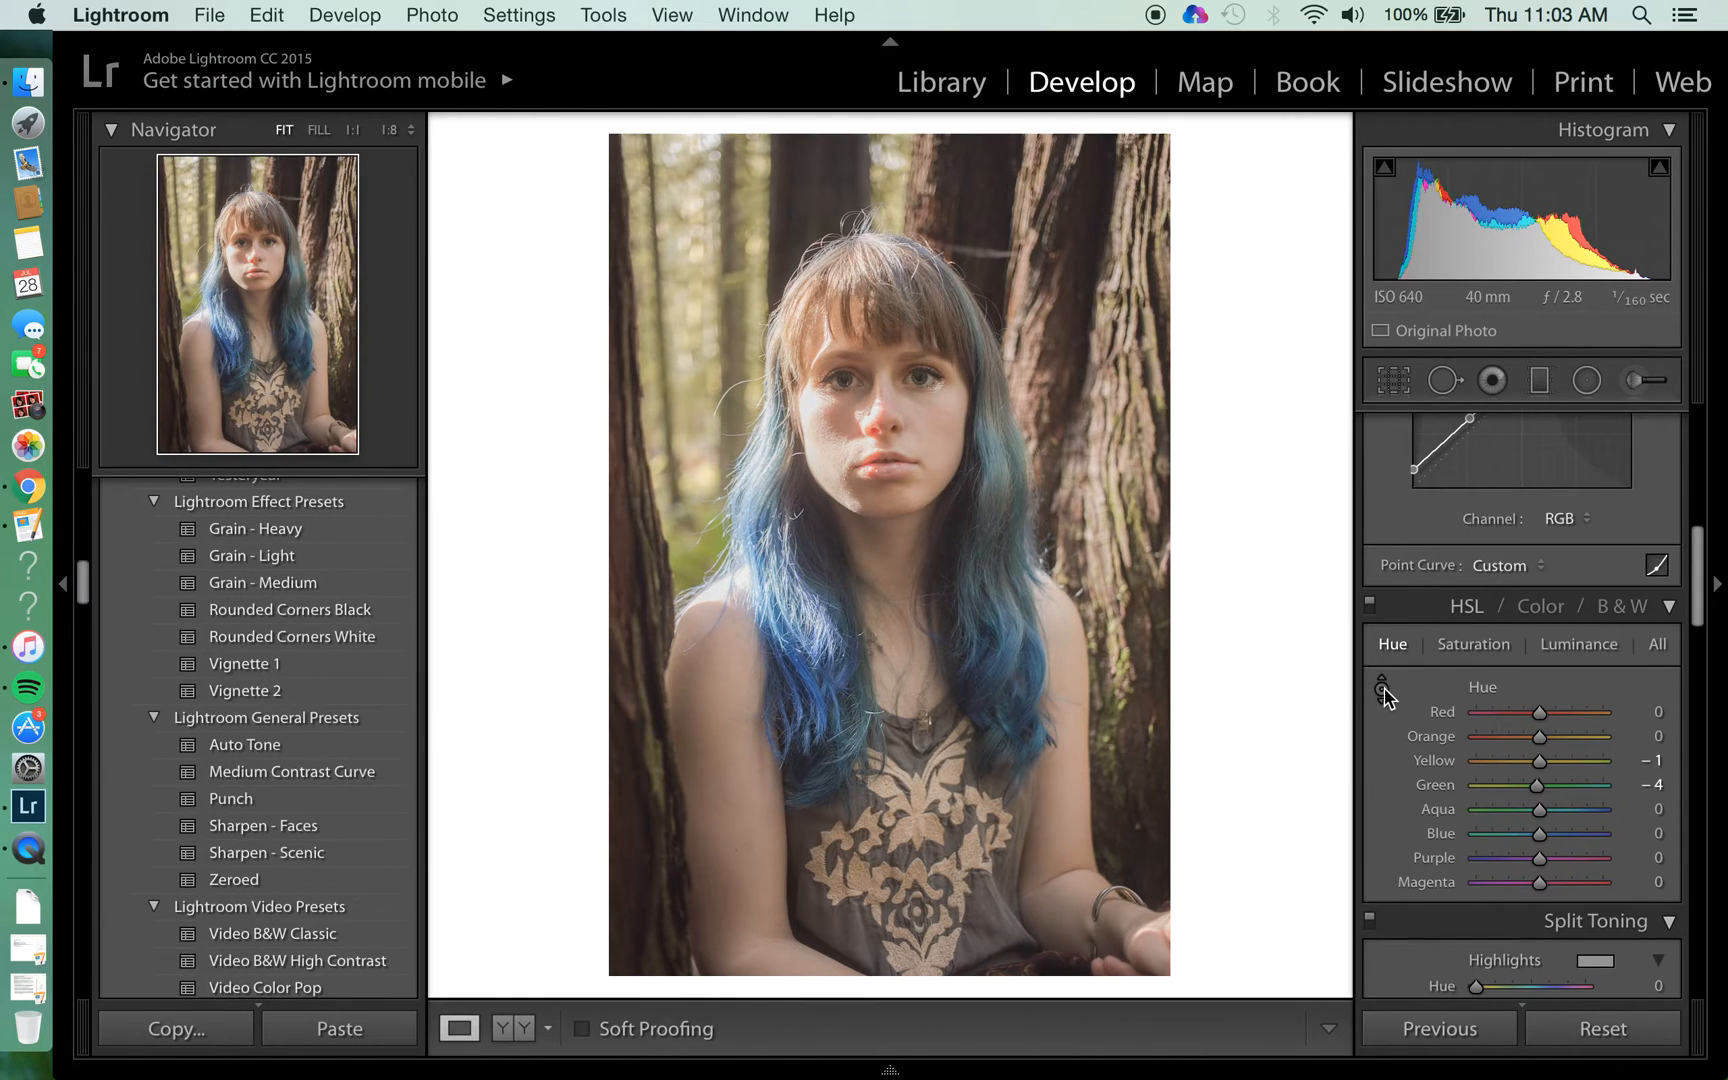
{"action": "left_click", "coordinate": [1383, 690]}
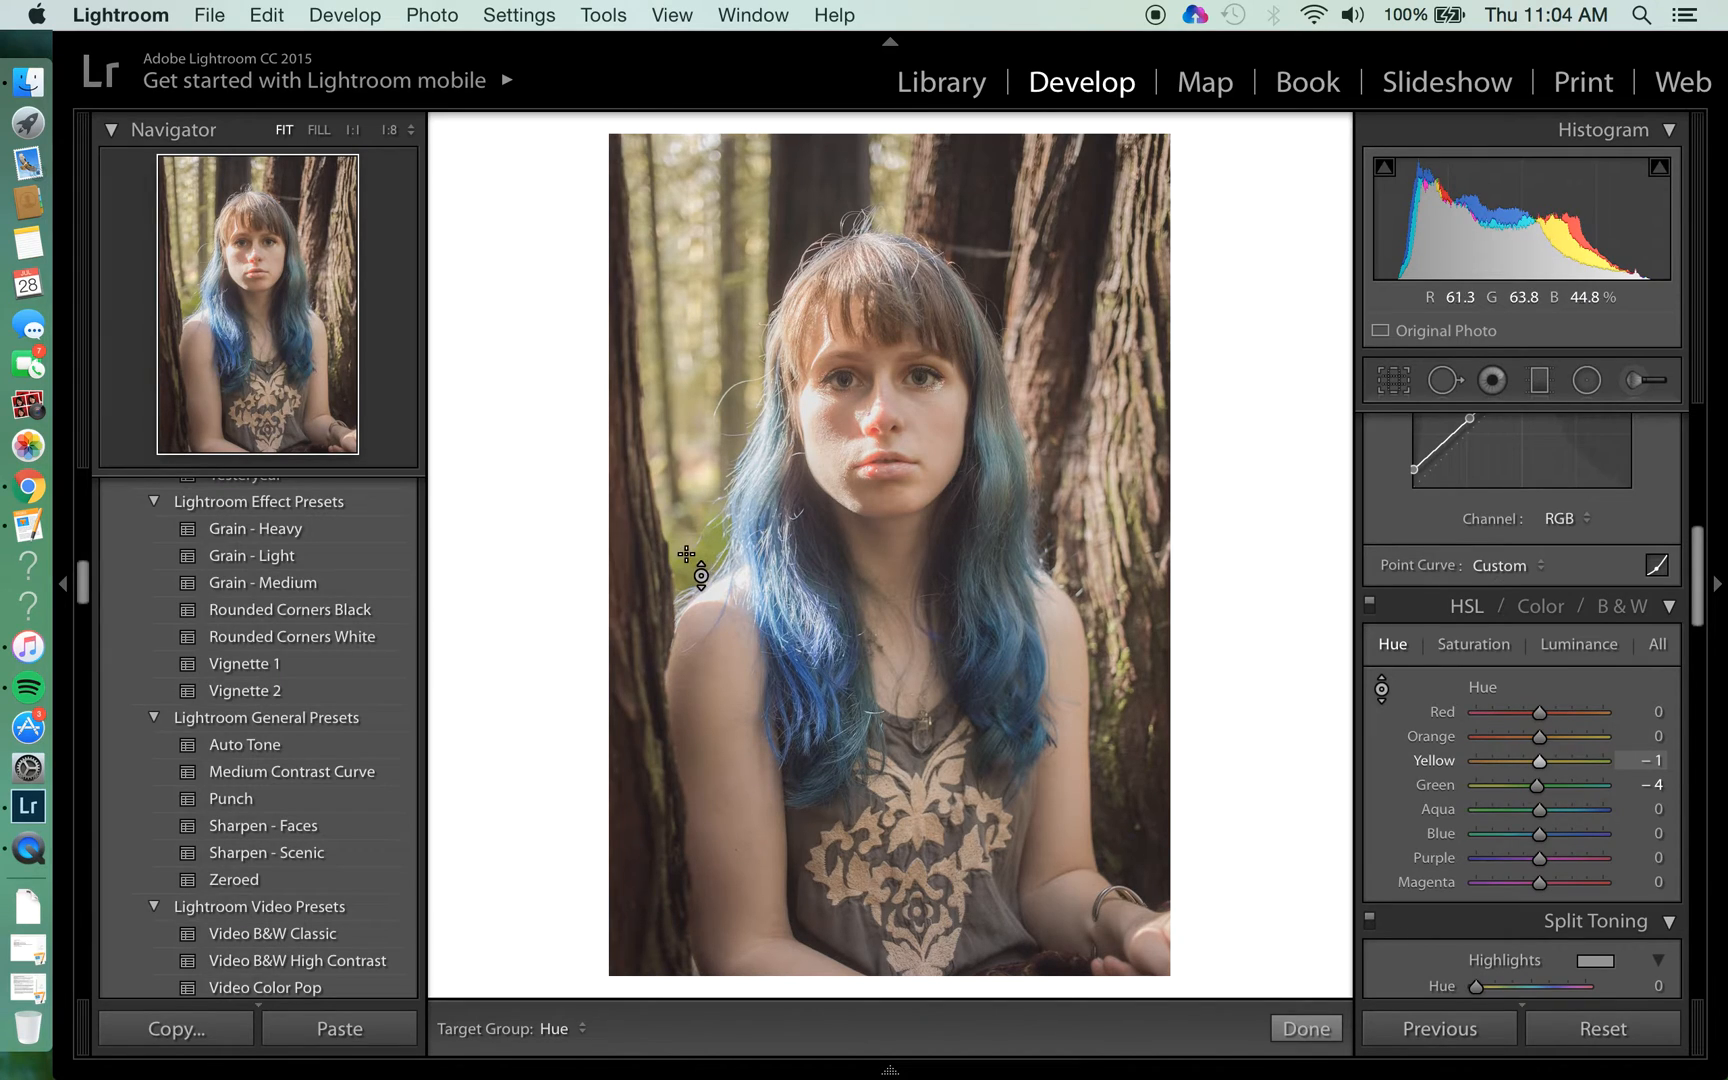
{"action": "mouse_move", "coordinate": [686, 553]}
{"action": "left_mouse_down"}
{"action": "mouse_move", "coordinate": [686, 605]}
{"action": "mouse_move", "coordinate": [684, 553]}
{"action": "left_mouse_up"}
{"action": "mouse_move", "coordinate": [690, 342]}
{"action": "left_mouse_down"}
{"action": "mouse_move", "coordinate": [690, 372]}
{"action": "mouse_move", "coordinate": [690, 330]}
{"action": "left_mouse_up"}
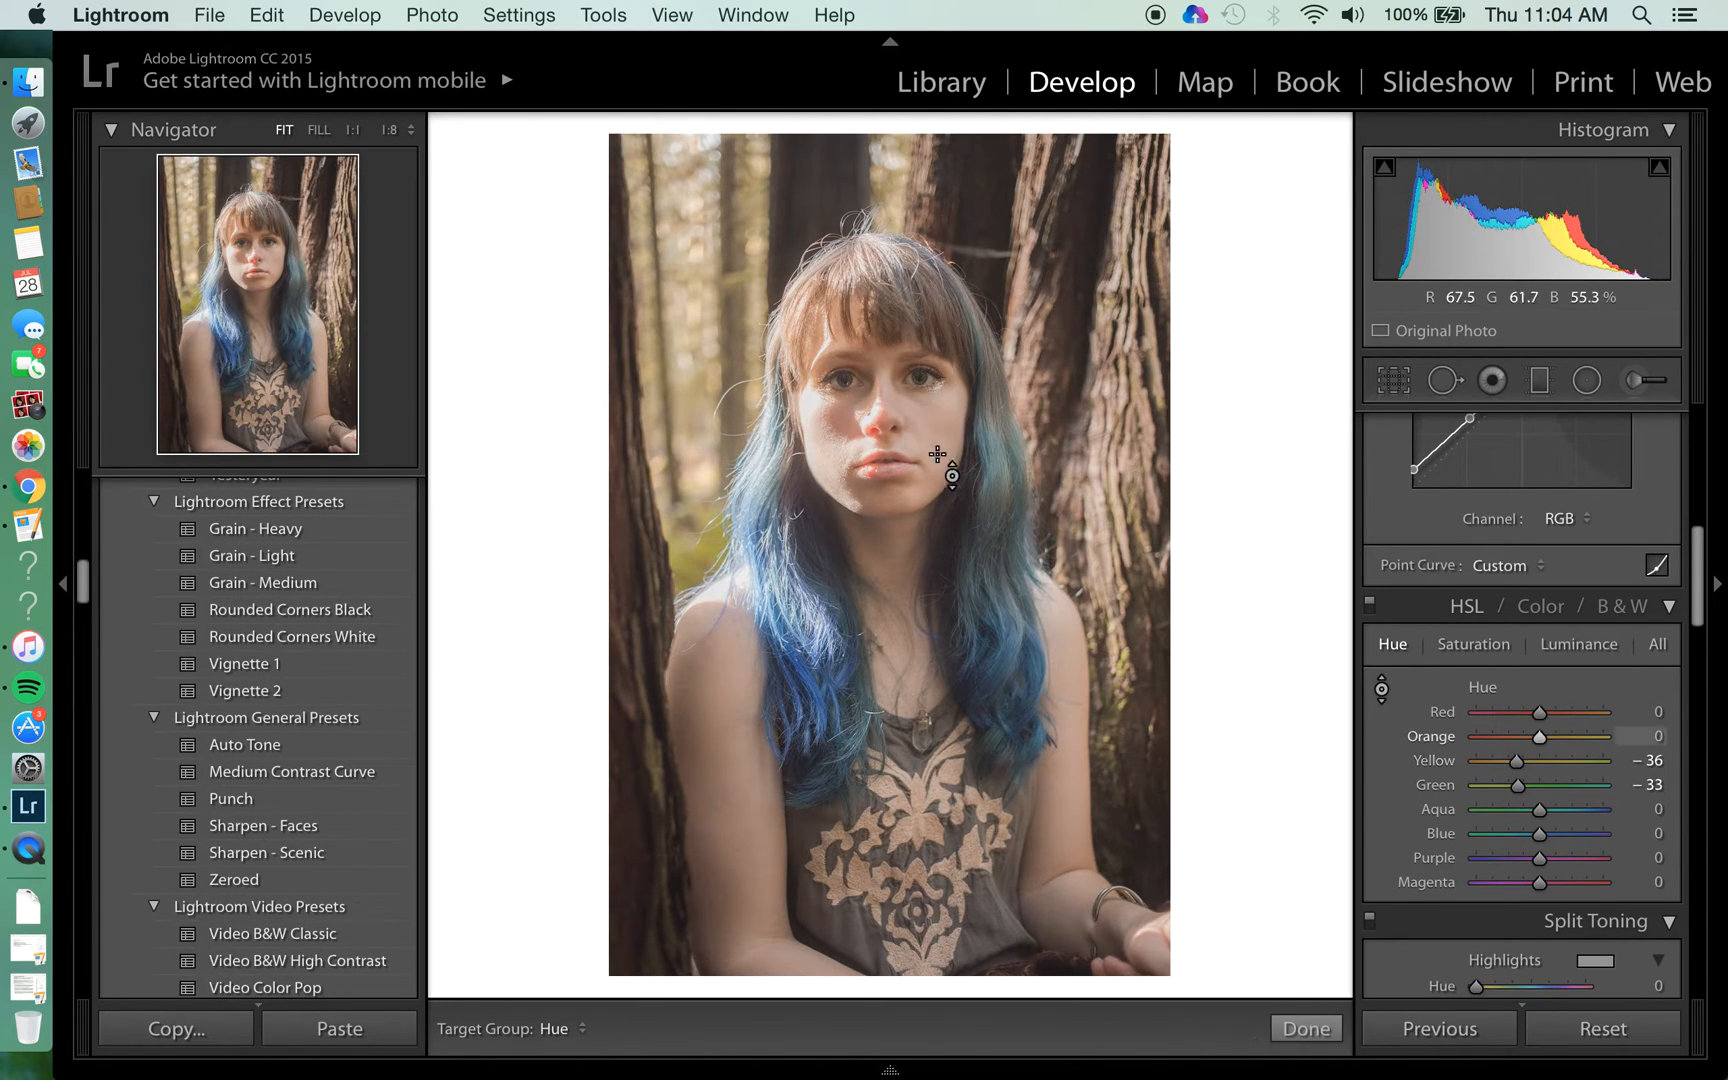
Shift the skin and hair hues to Orange +13, Yellow −35, Green −46, Aqua −2 and Blue −18
{"action": "left_click_drag", "start_coordinate": [848, 440], "coordinate": [848, 430]}
{"action": "mouse_move", "coordinate": [1010, 484]}
{"action": "left_mouse_down"}
{"action": "mouse_move", "coordinate": [1010, 440]}
{"action": "mouse_move", "coordinate": [1010, 490]}
{"action": "left_mouse_up"}
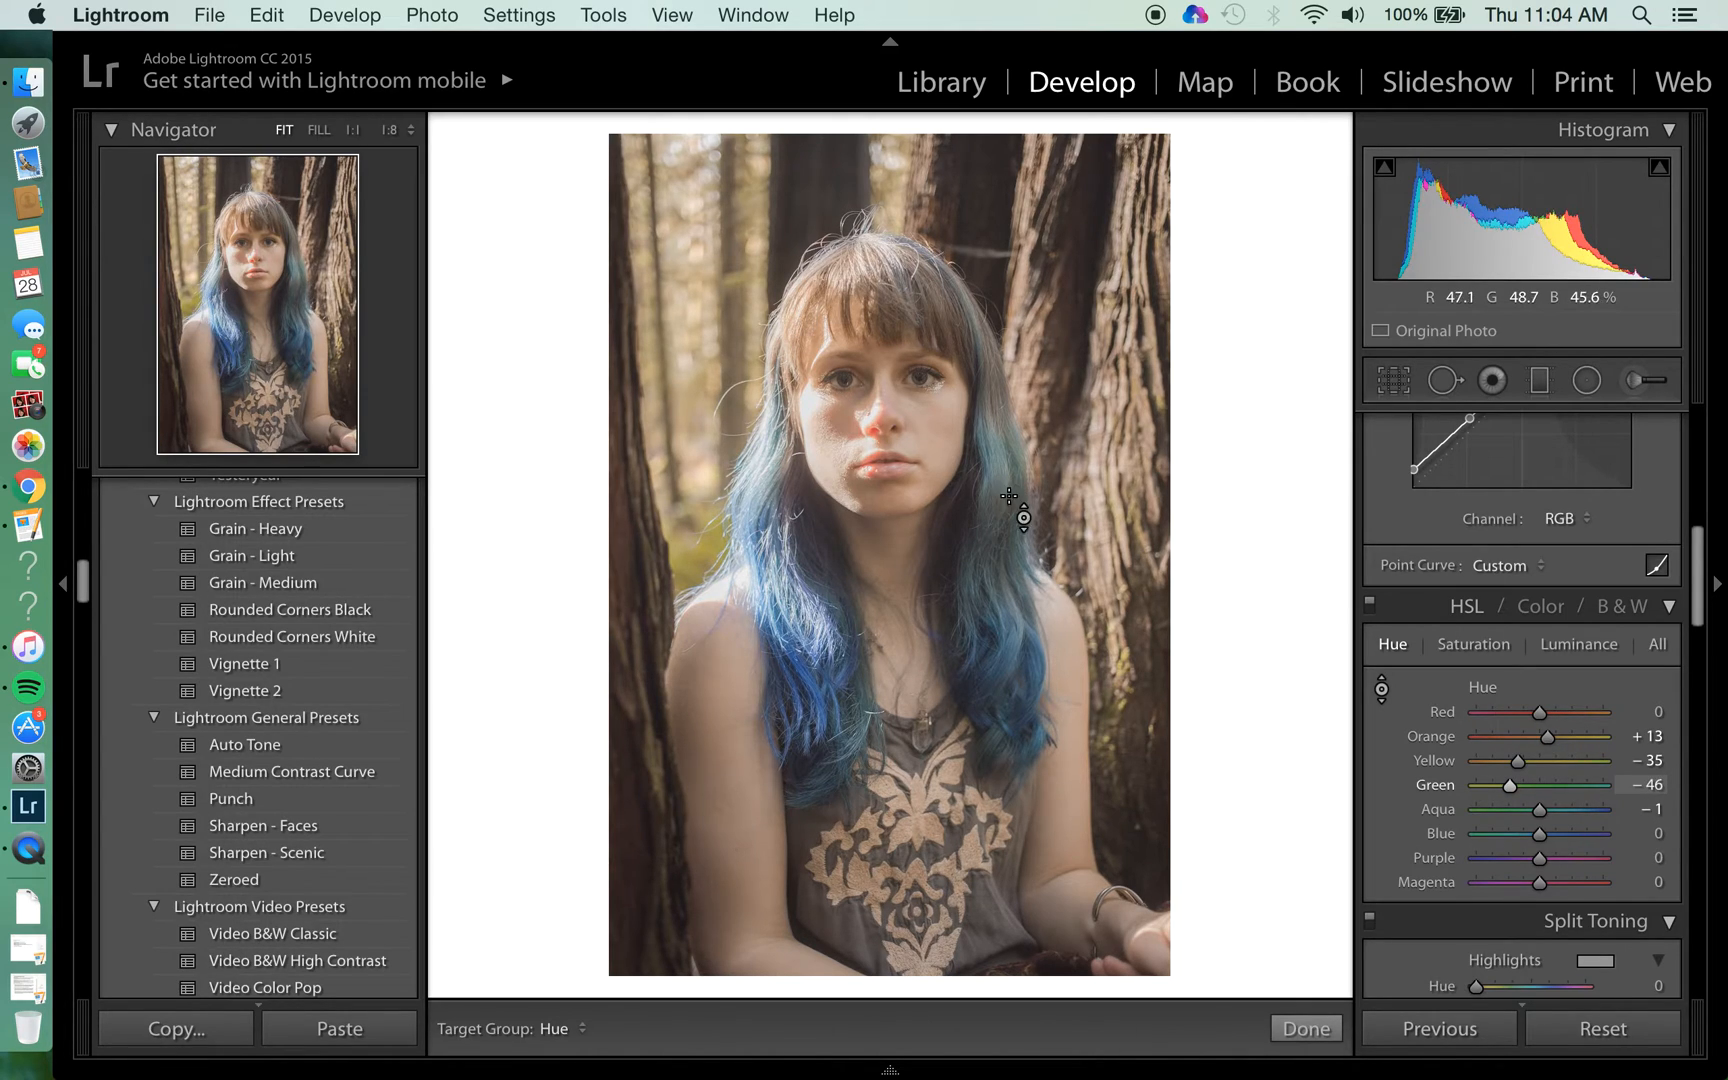
{"action": "left_click_drag", "start_coordinate": [1010, 650], "coordinate": [1012, 712]}
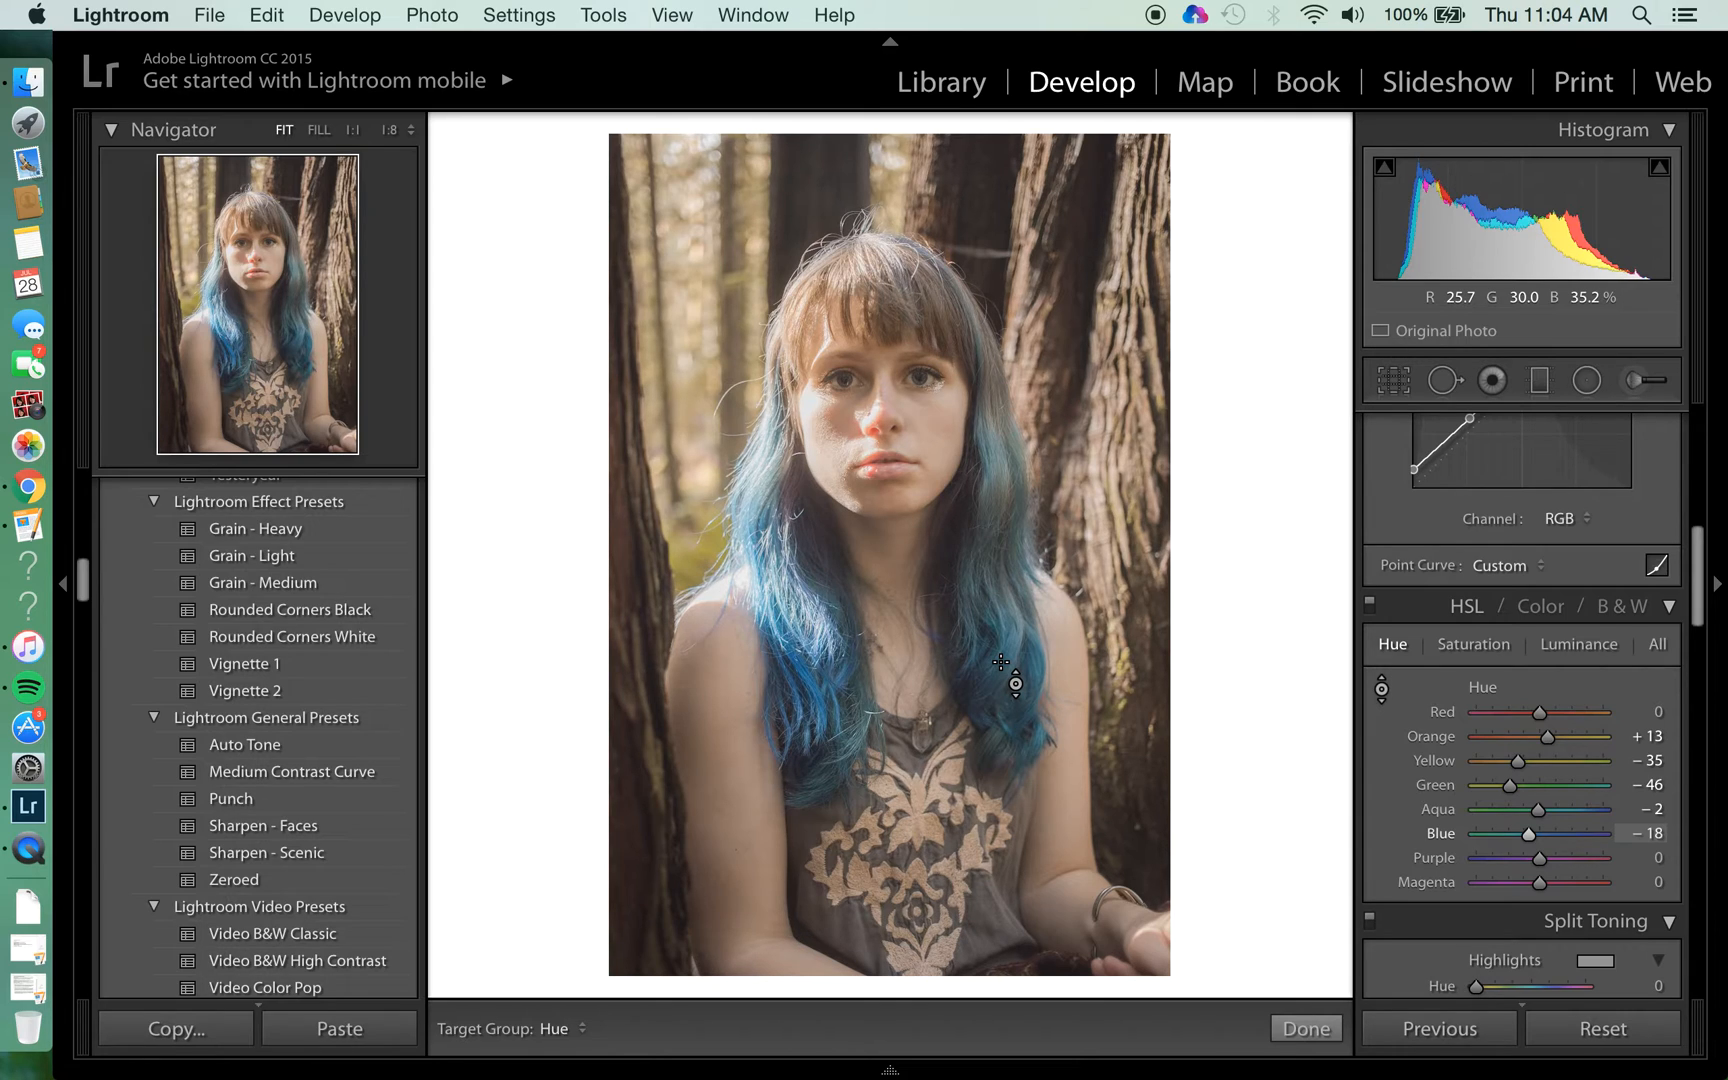
Adjust saturation on the background, skin and hair to Orange −5, Yellow −47, Green +8, Aqua +27 and Blue +33
{"action": "left_click", "coordinate": [1473, 644]}
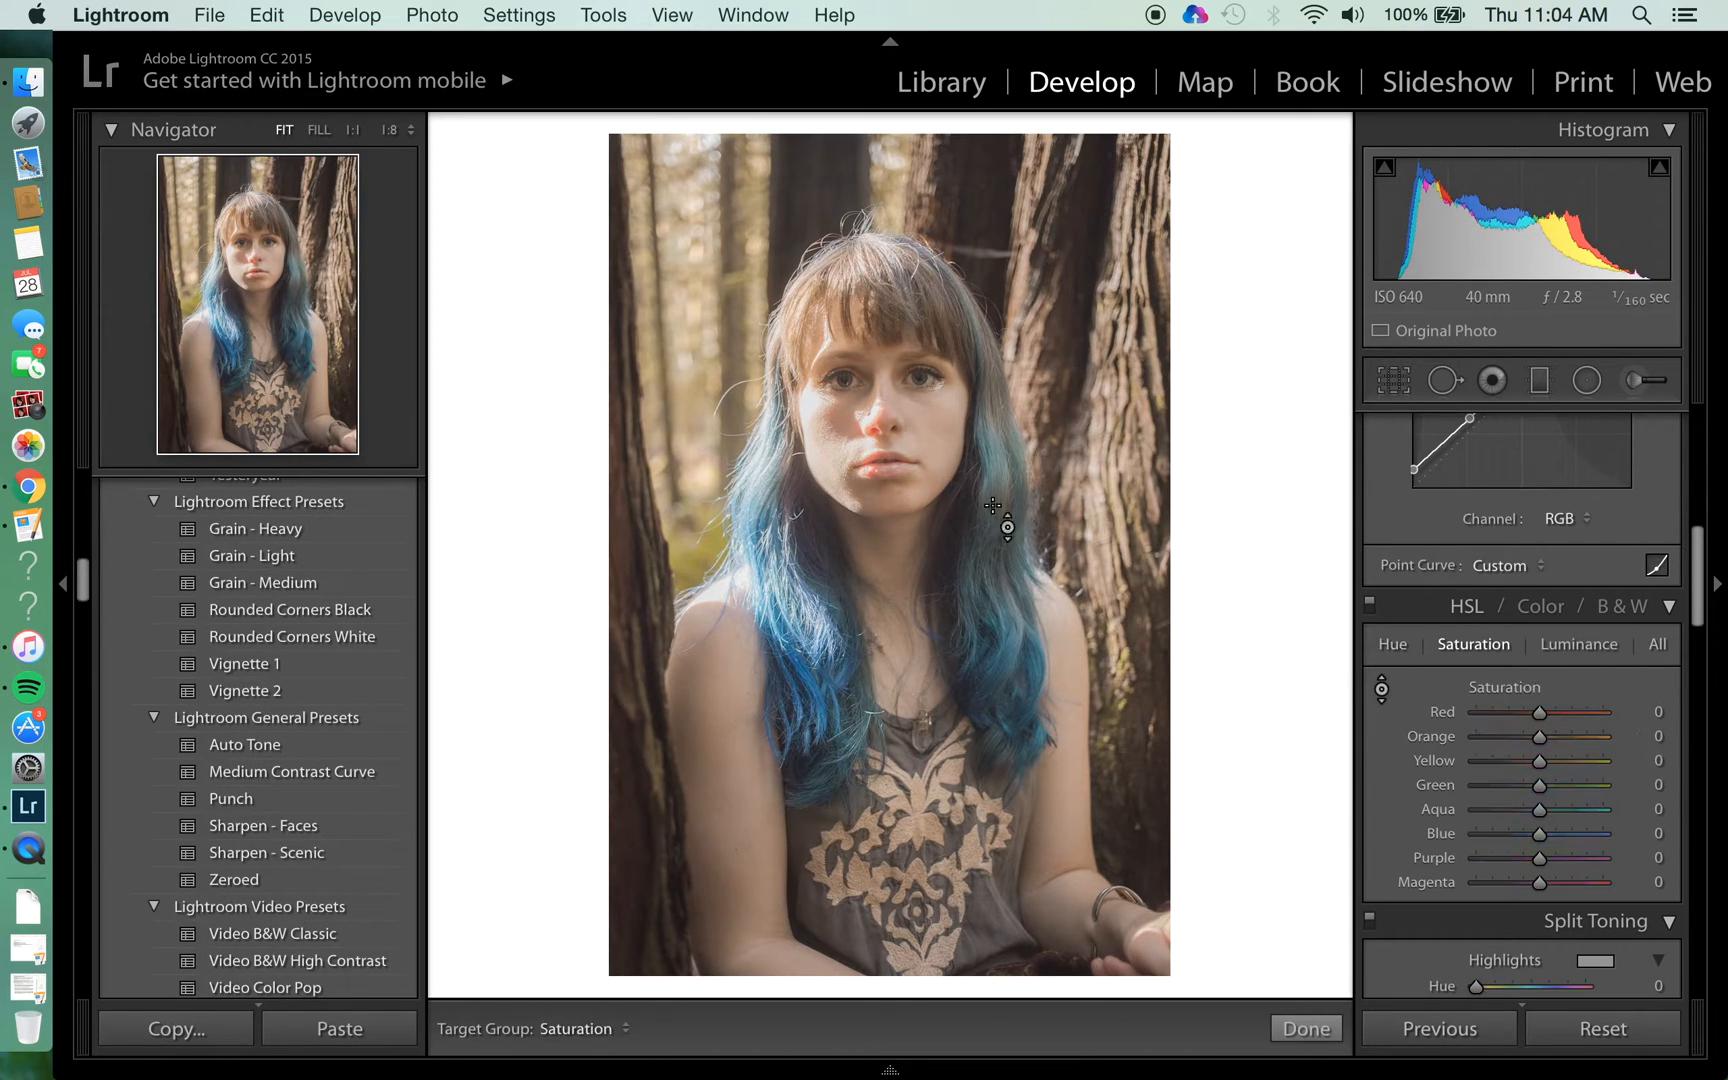
{"action": "left_click_drag", "start_coordinate": [701, 313], "coordinate": [701, 368]}
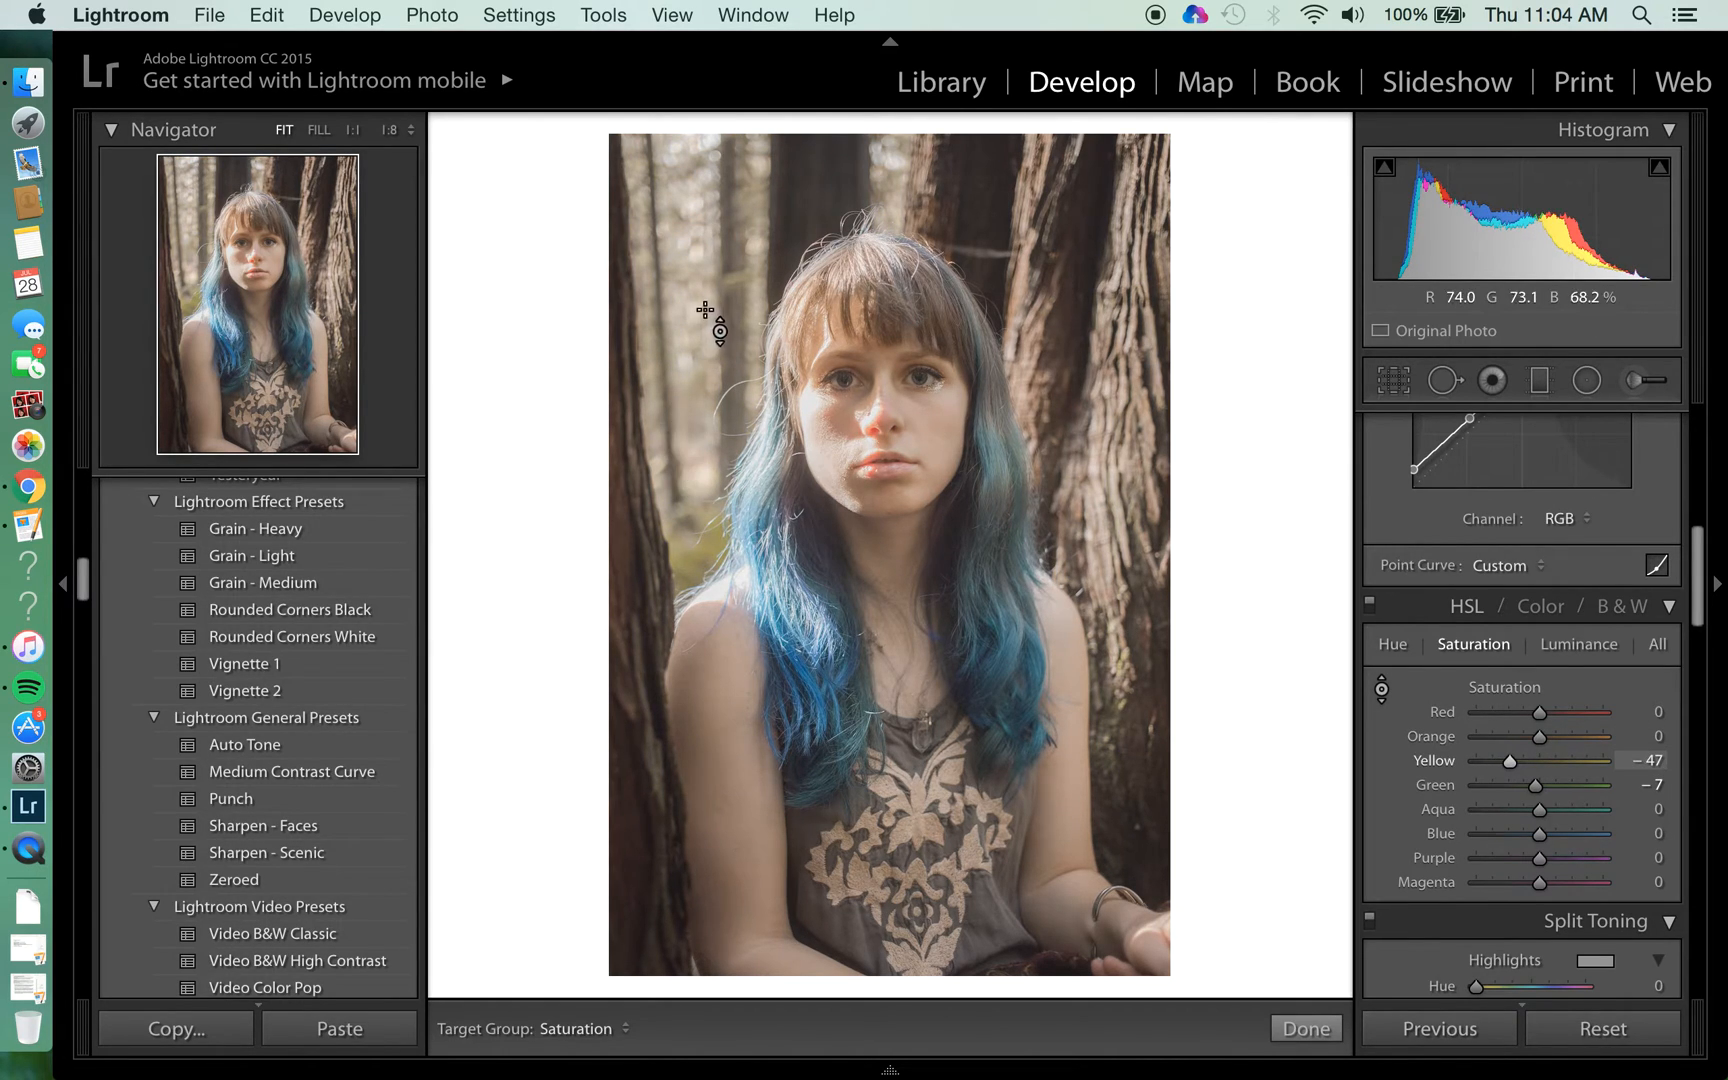
{"action": "mouse_move", "coordinate": [937, 467]}
{"action": "left_mouse_down"}
{"action": "mouse_move", "coordinate": [937, 395]}
{"action": "mouse_move", "coordinate": [937, 478]}
{"action": "left_mouse_up"}
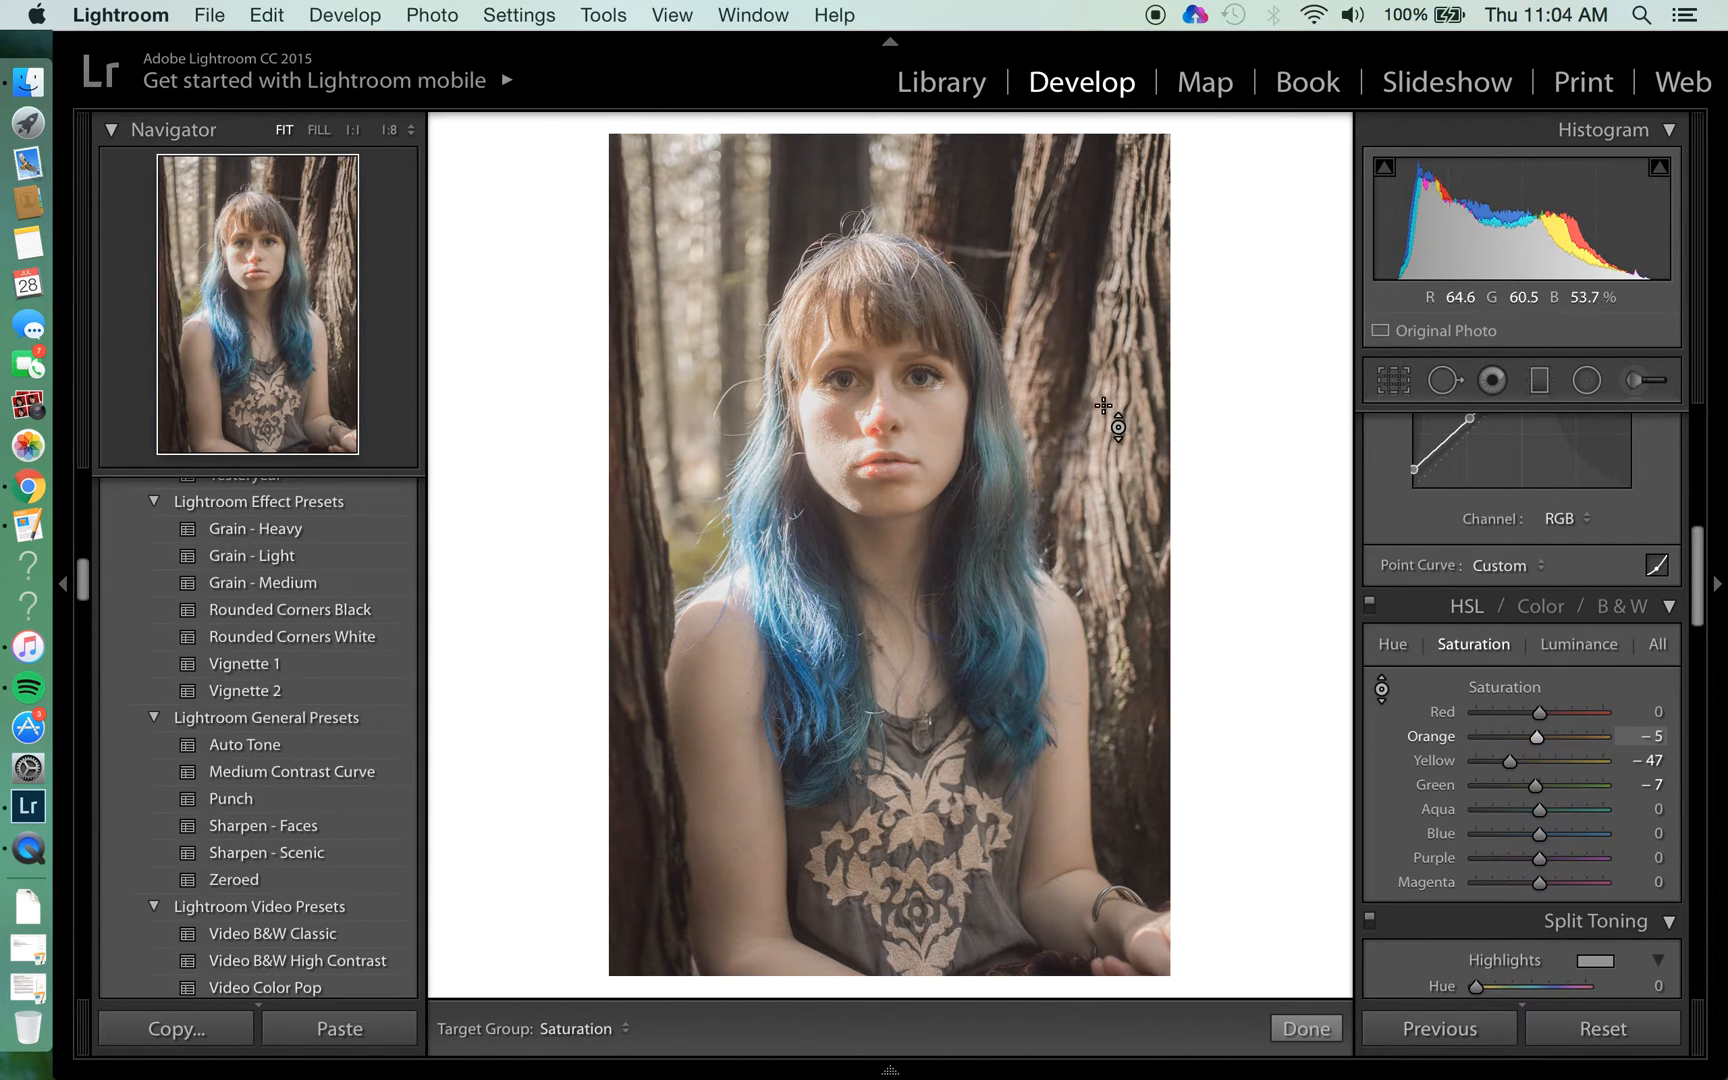
{"action": "left_click_drag", "start_coordinate": [997, 481], "coordinate": [997, 436]}
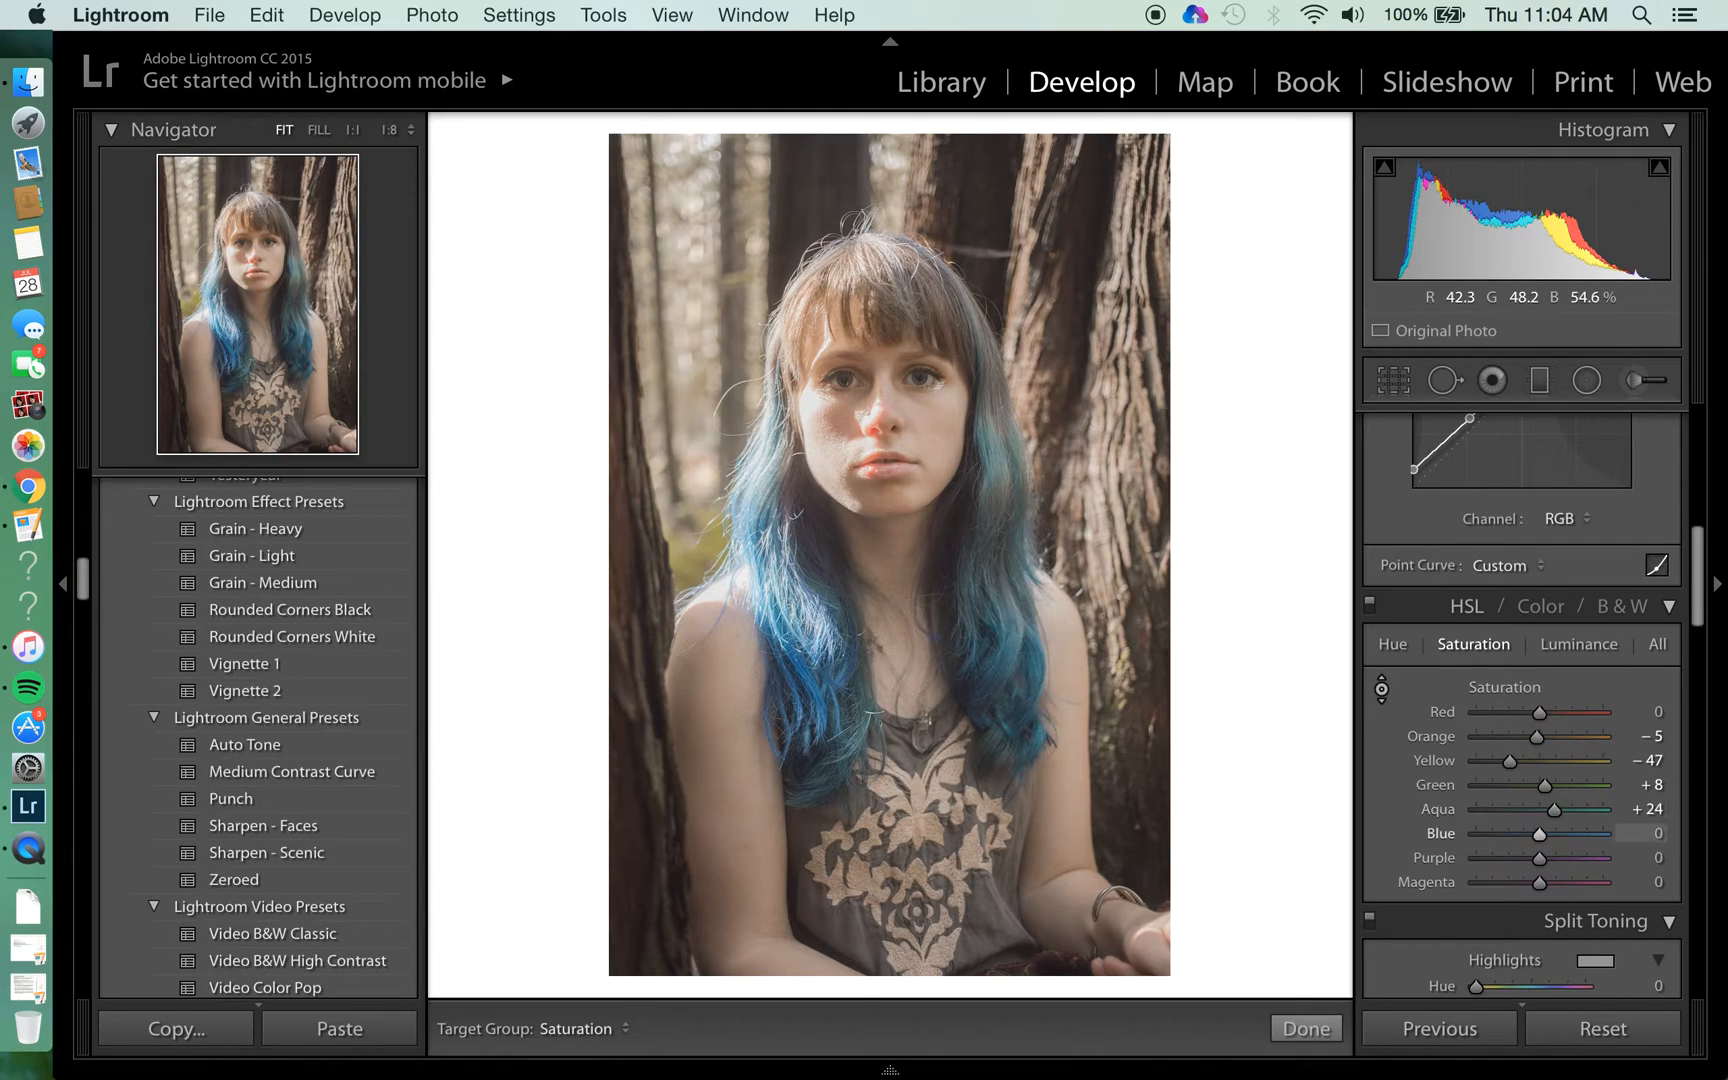
{"action": "left_click_drag", "start_coordinate": [798, 597], "coordinate": [798, 565]}
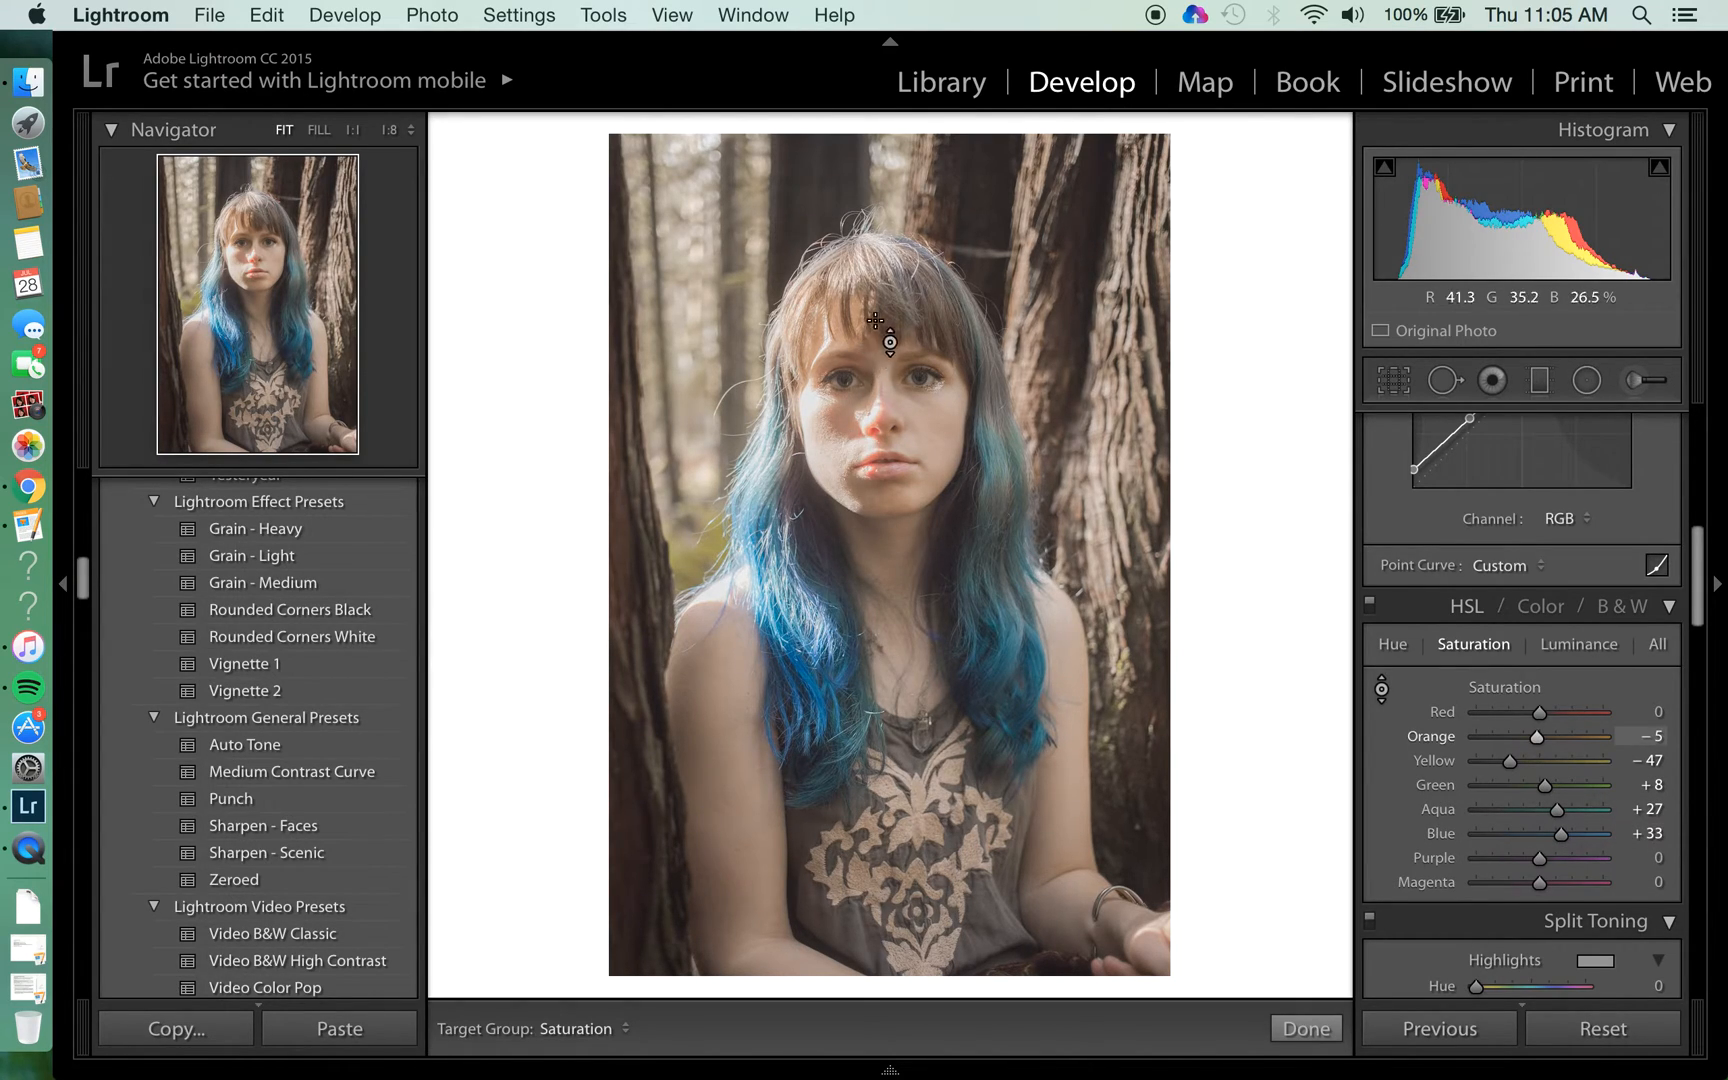
Brighten the skin with targeted Luminance adjustment, trying stronger levels before settling on Red +7 and Orange +20
{"action": "left_click", "coordinate": [1573, 645]}
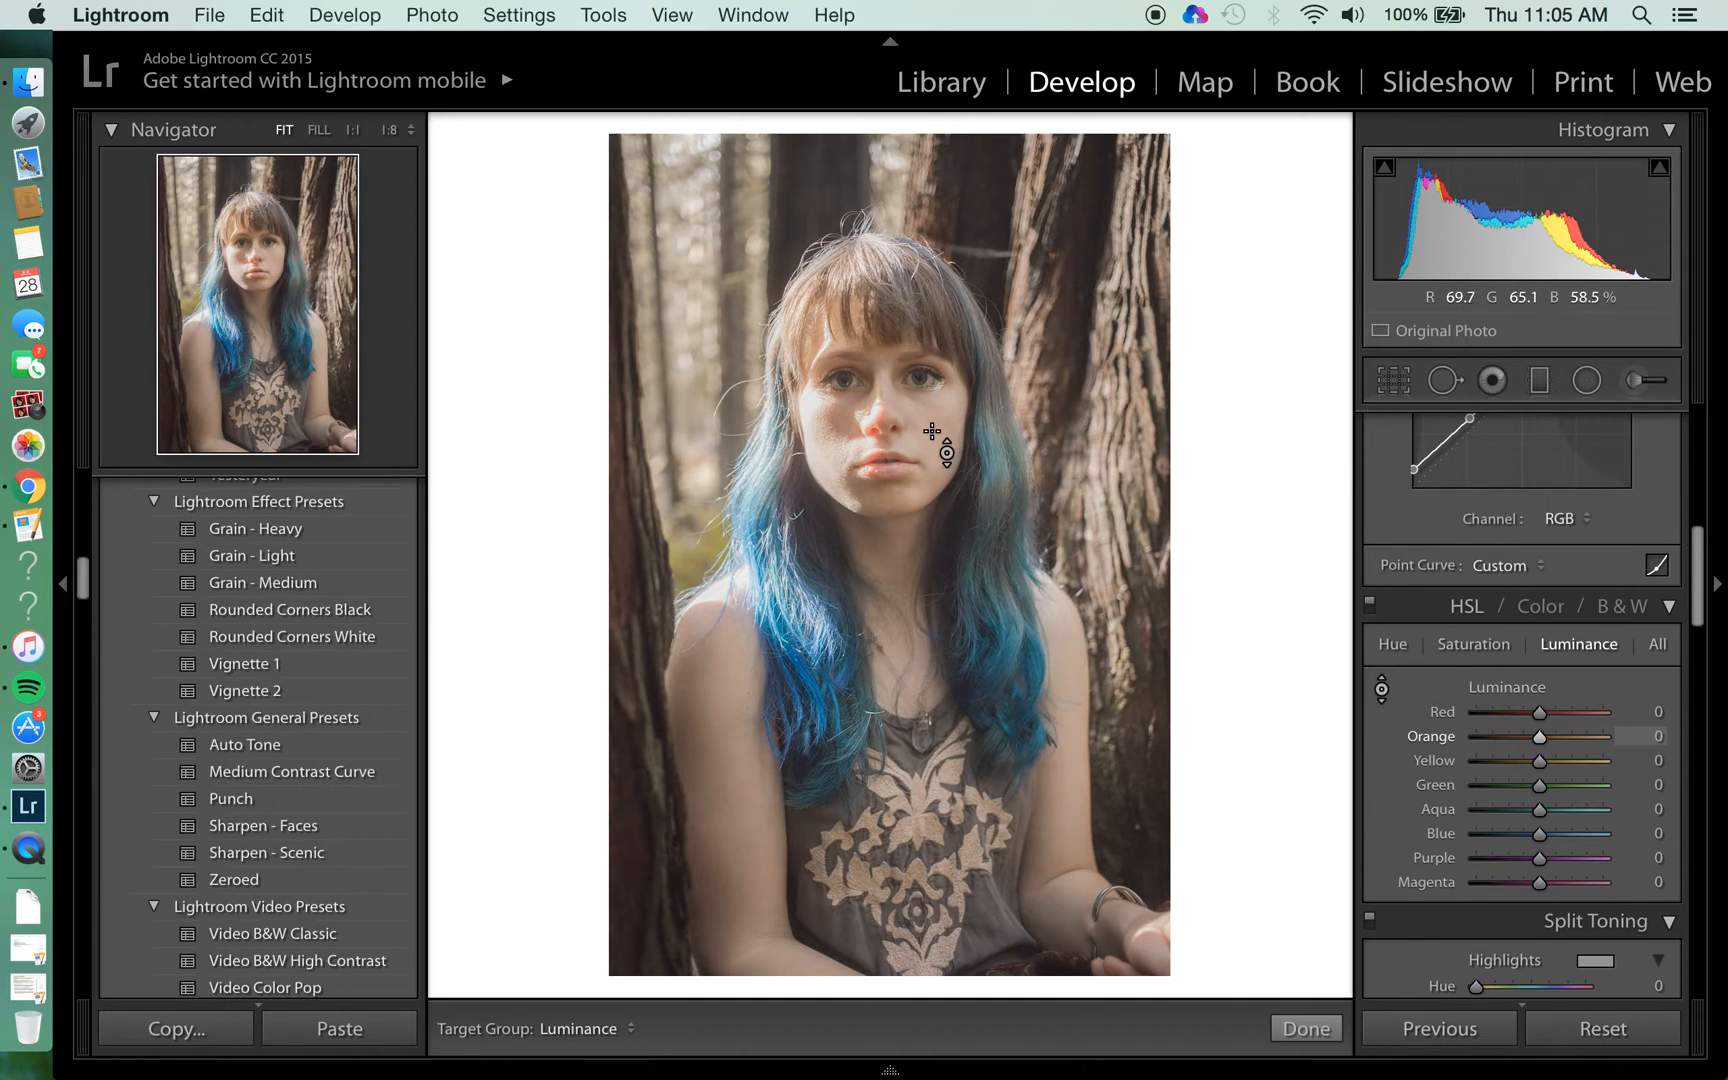
{"action": "mouse_move", "coordinate": [845, 440]}
{"action": "left_mouse_down"}
{"action": "mouse_move", "coordinate": [845, 462]}
{"action": "mouse_move", "coordinate": [845, 426]}
{"action": "left_mouse_up"}
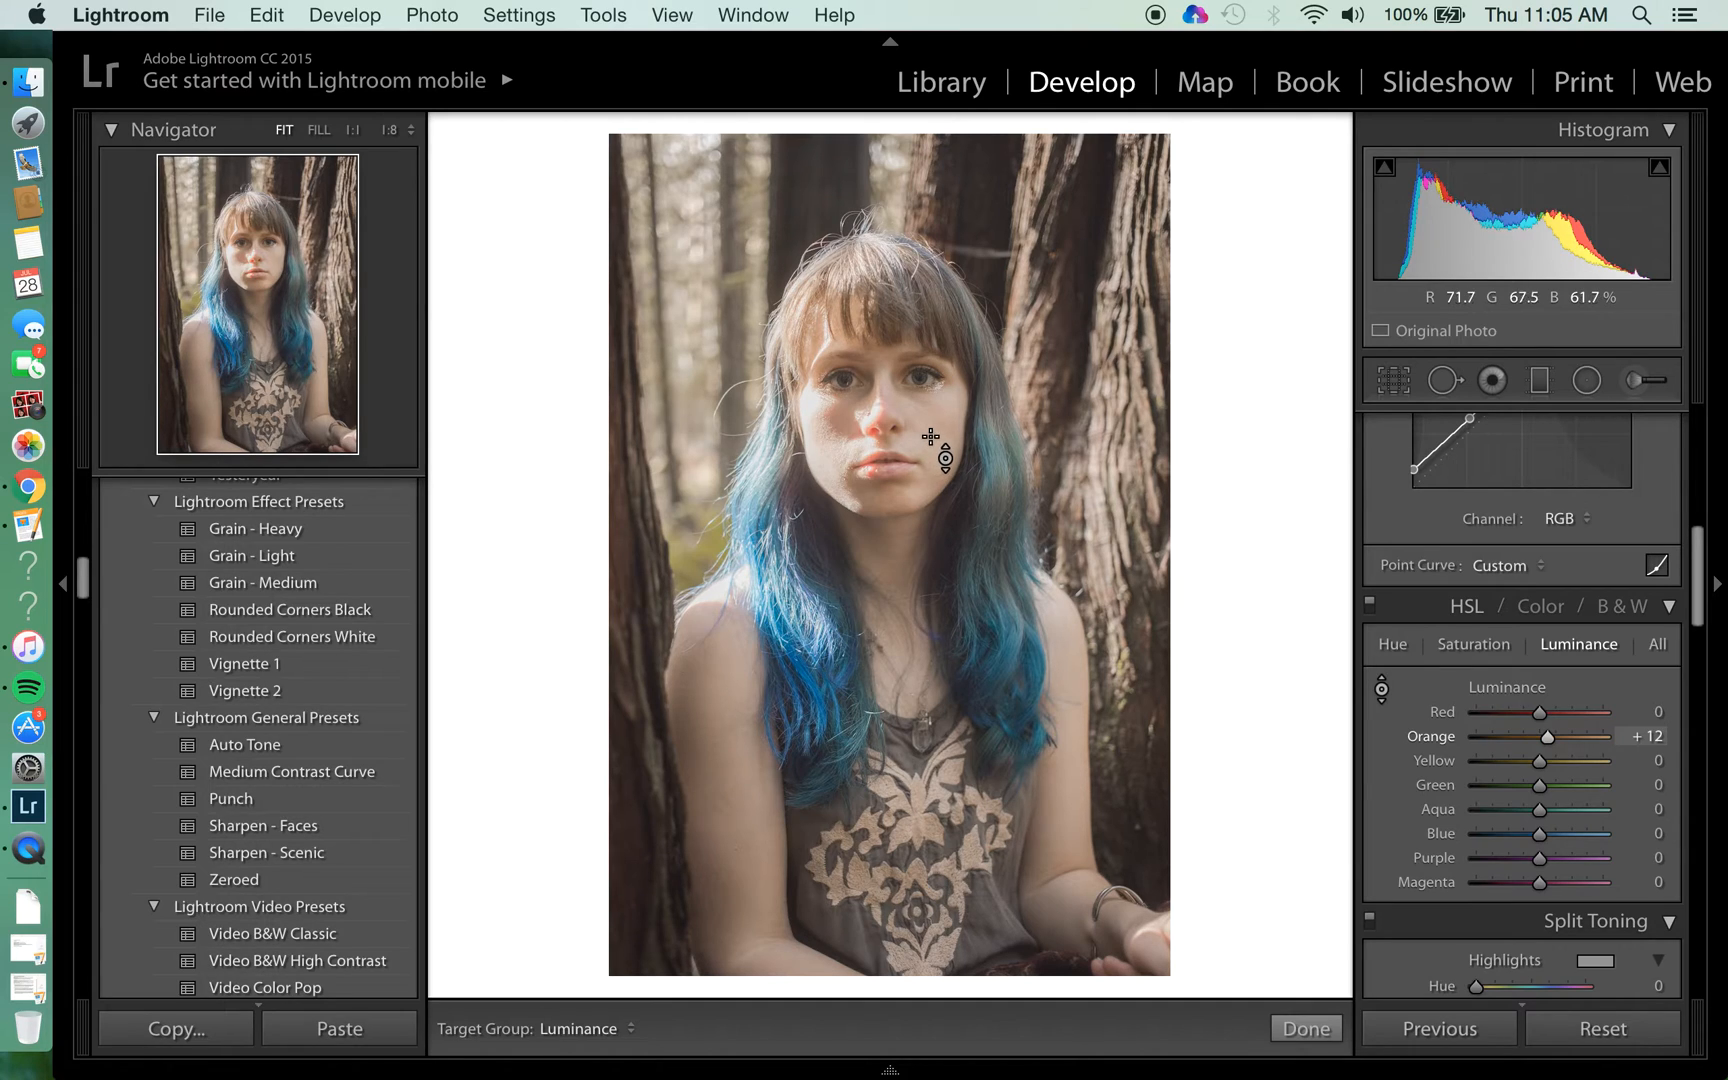
{"action": "left_click_drag", "start_coordinate": [930, 455], "coordinate": [930, 404]}
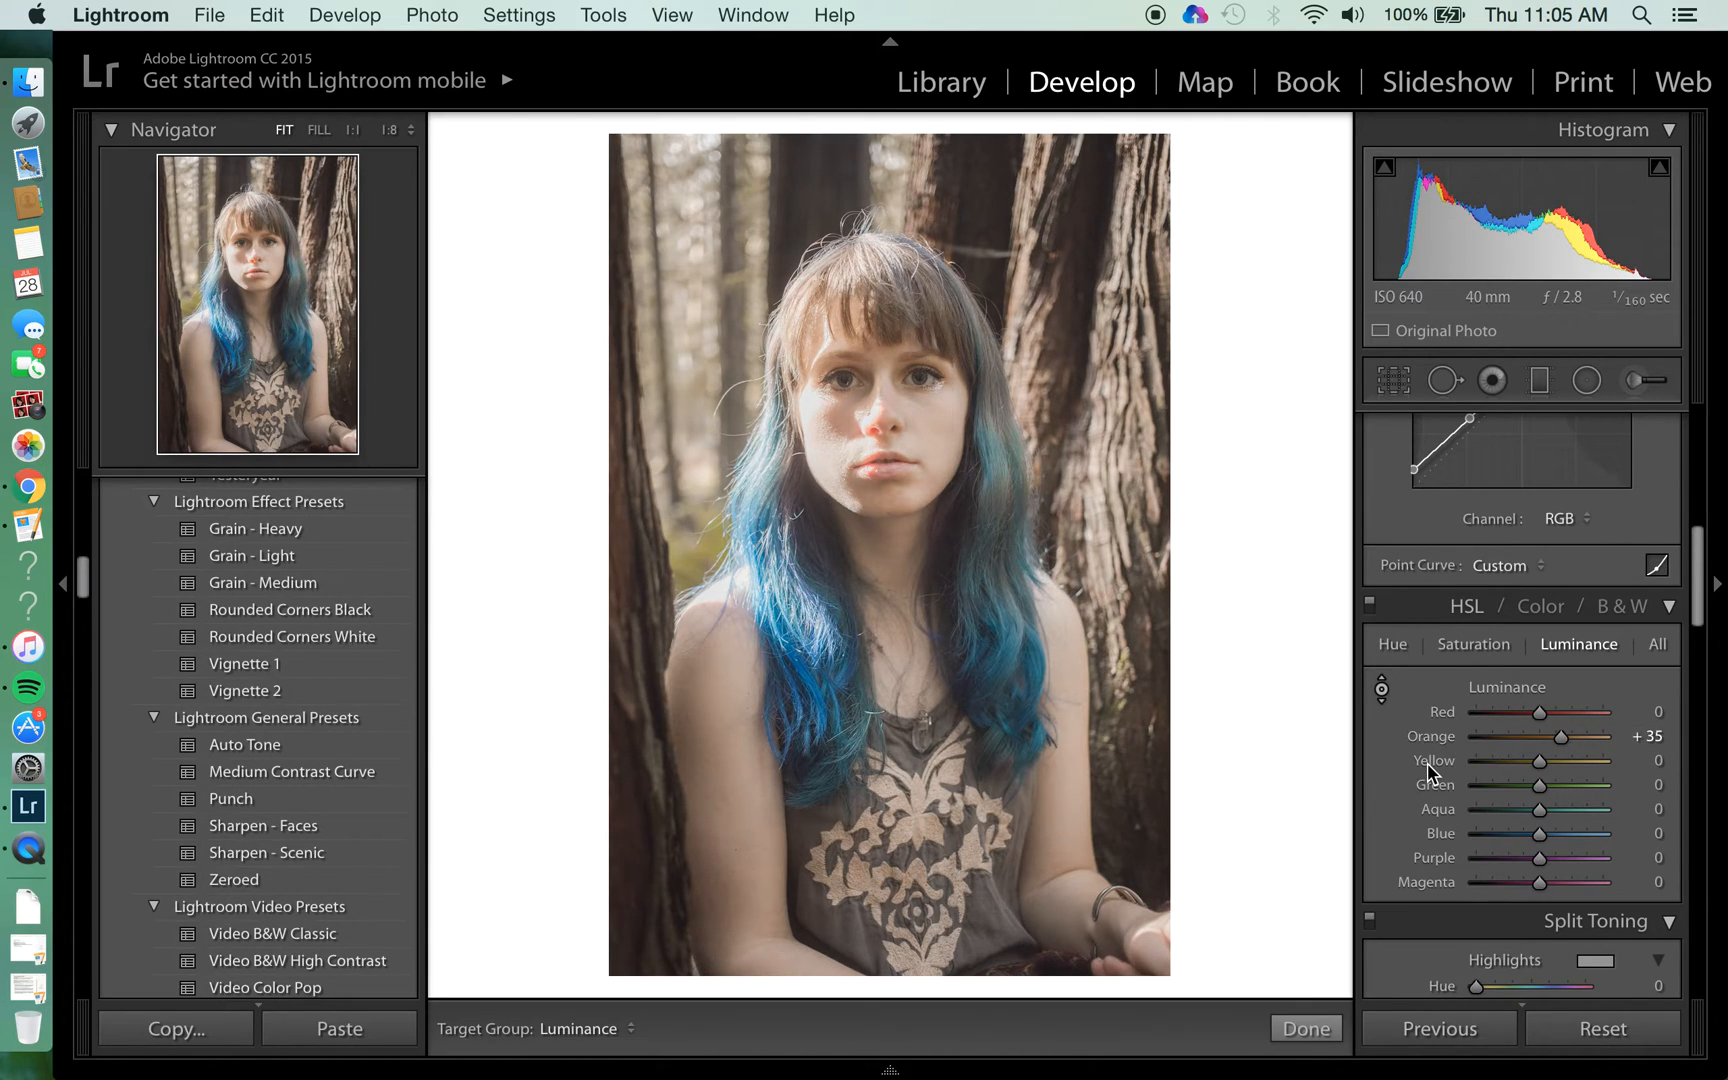
{"action": "left_click_drag", "start_coordinate": [930, 445], "coordinate": [930, 330]}
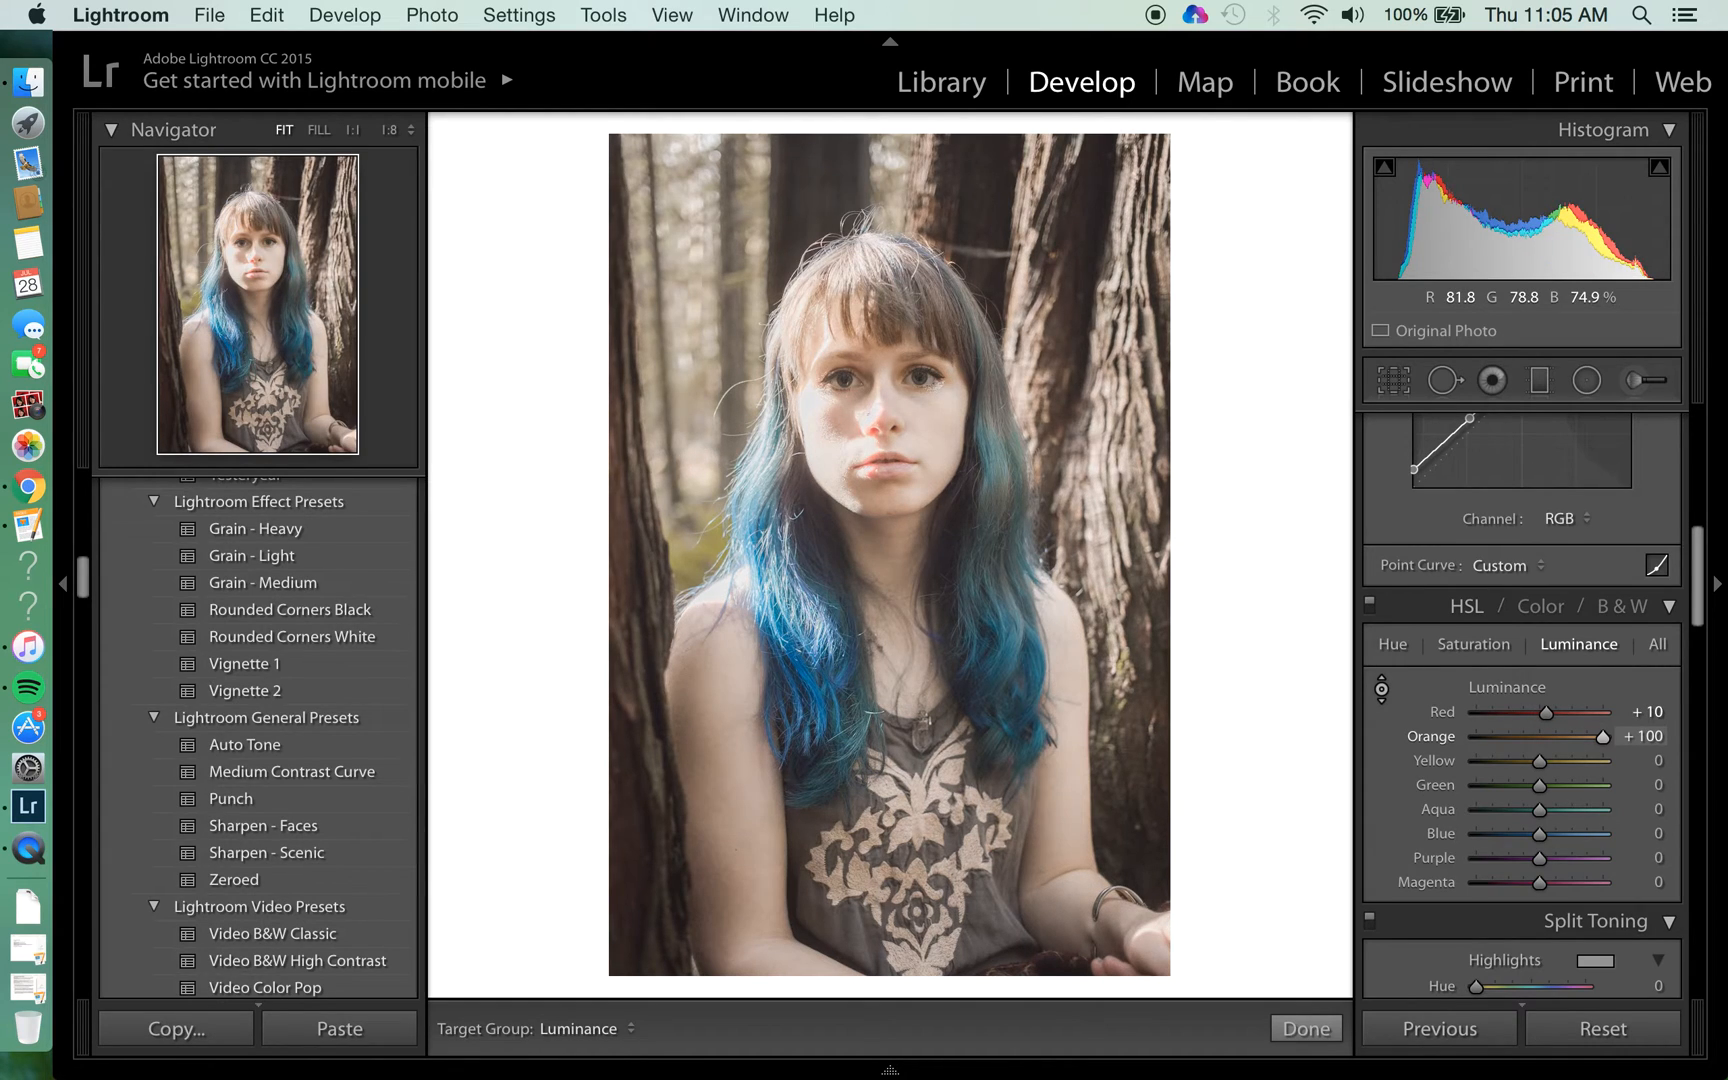
{"action": "left_click_drag", "start_coordinate": [930, 330], "coordinate": [924, 425]}
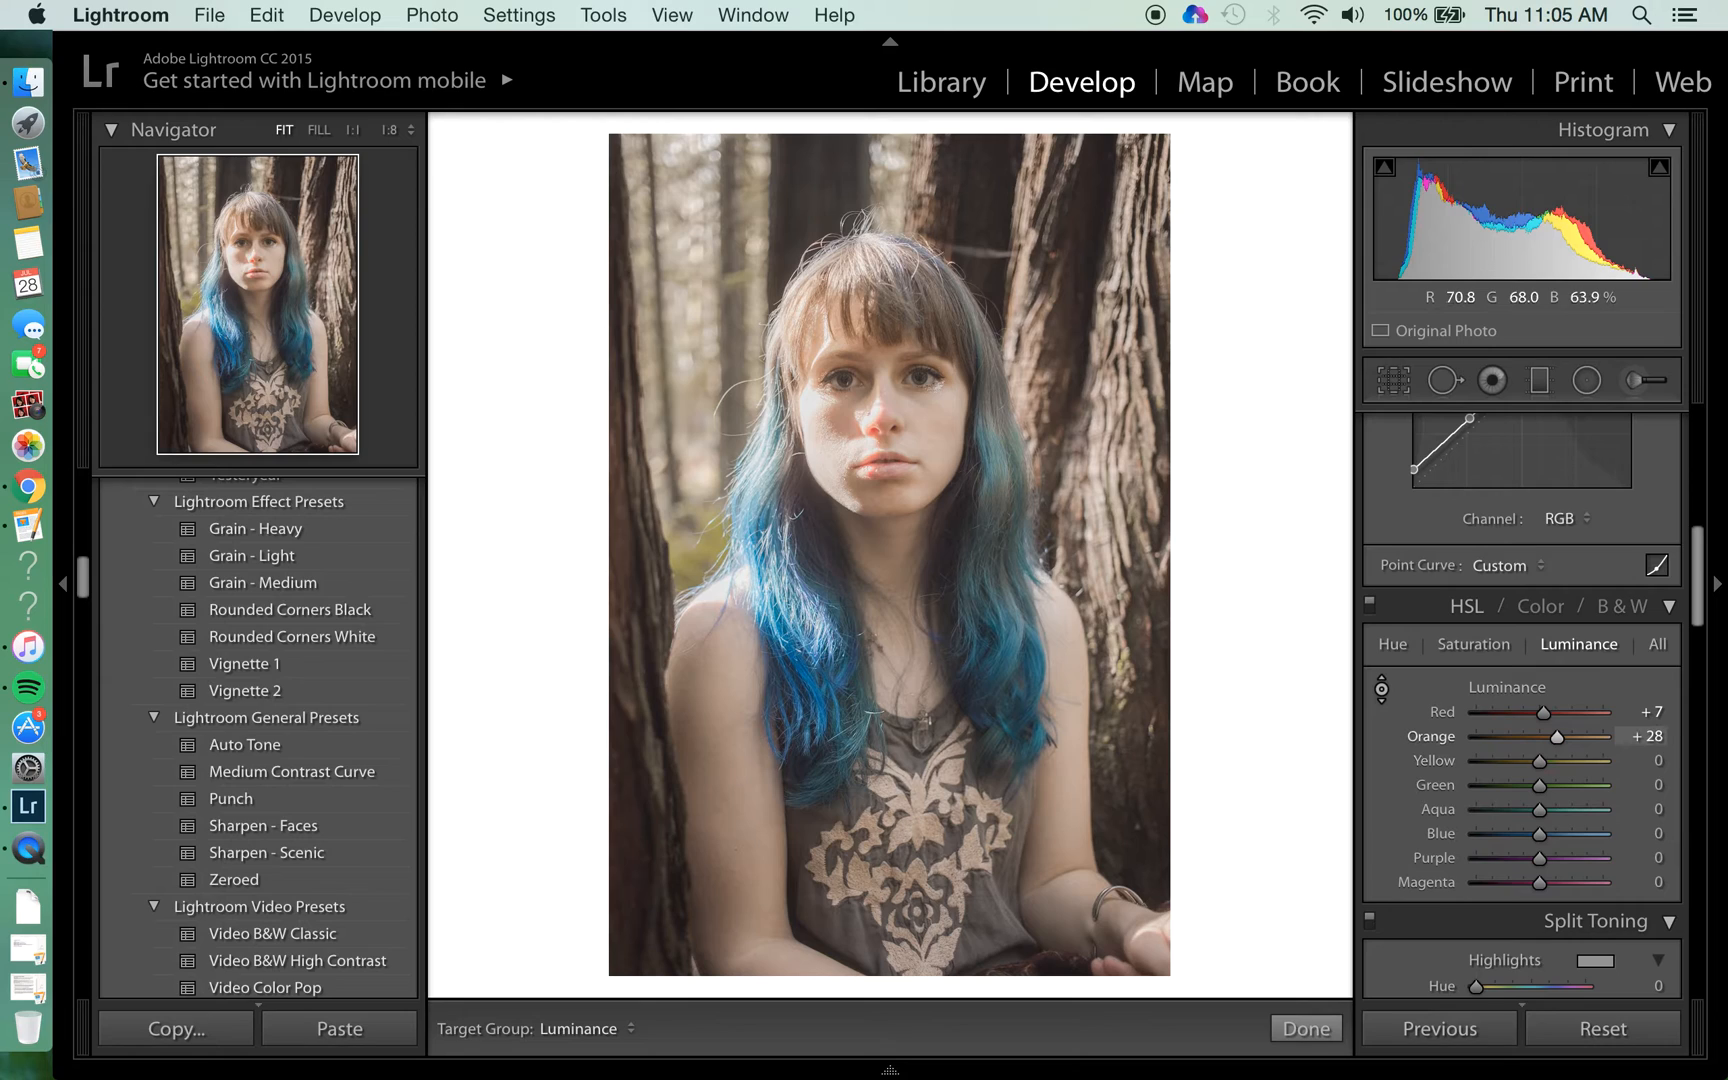
{"action": "mouse_move", "coordinate": [900, 455]}
{"action": "left_mouse_down"}
{"action": "mouse_move", "coordinate": [900, 481]}
{"action": "mouse_move", "coordinate": [900, 461]}
{"action": "left_mouse_up"}
Set Luminance to Orange +45, Yellow +11, Green +2, Aqua +6 and Blue +26 from the background, skin and hair, and finish targeted adjustment
{"action": "mouse_move", "coordinate": [692, 260]}
{"action": "left_mouse_down"}
{"action": "mouse_move", "coordinate": [692, 347]}
{"action": "mouse_move", "coordinate": [692, 244]}
{"action": "left_mouse_up"}
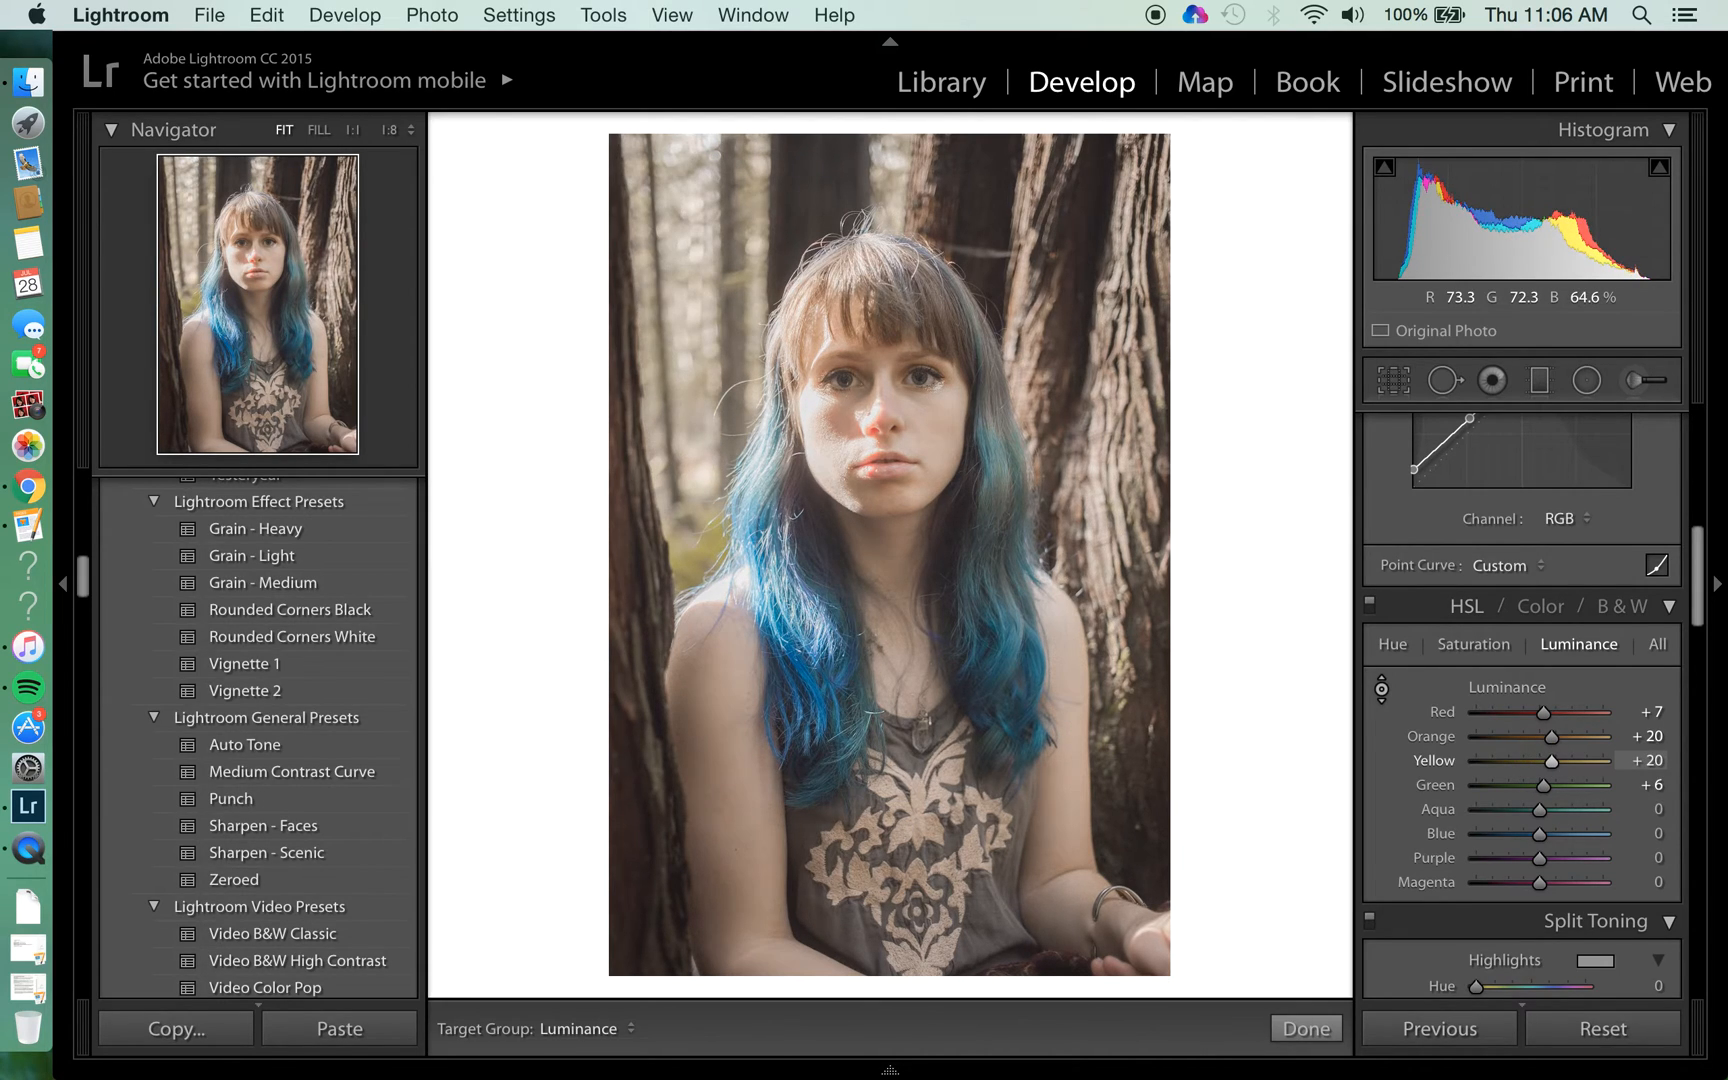
{"action": "left_click_drag", "start_coordinate": [698, 366], "coordinate": [698, 369]}
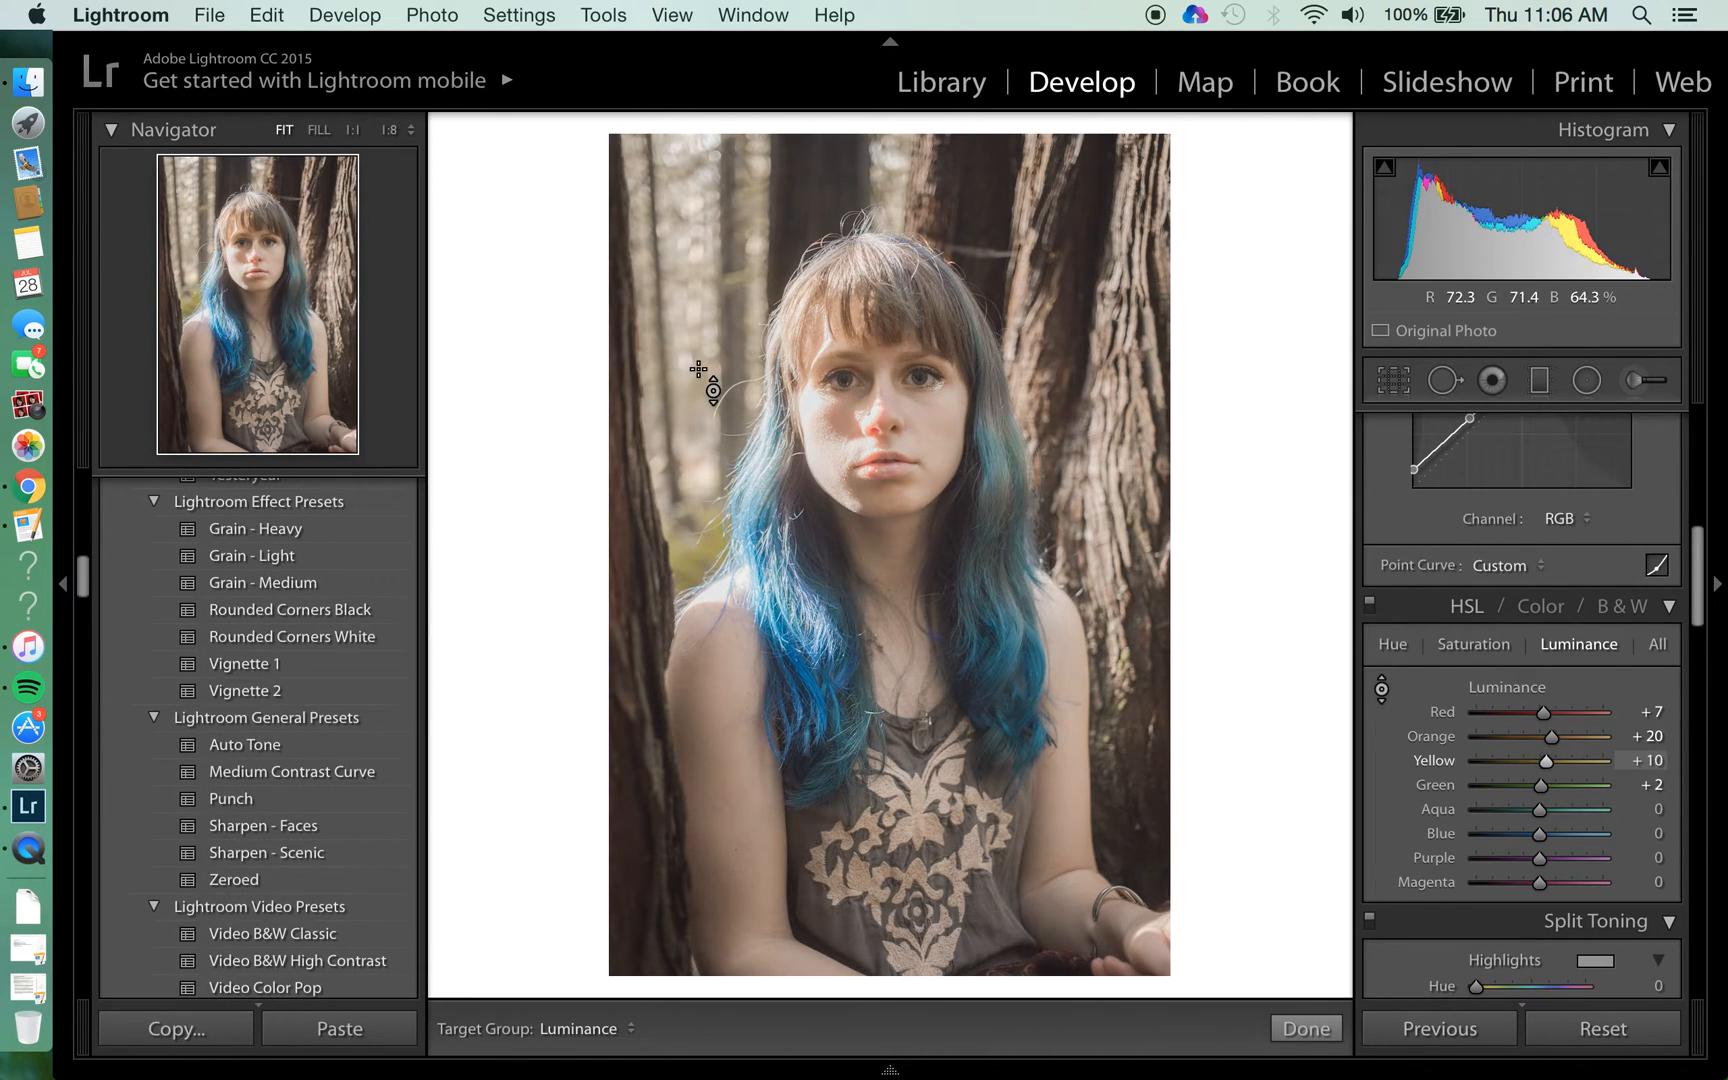
{"action": "left_click_drag", "start_coordinate": [945, 436], "coordinate": [914, 395]}
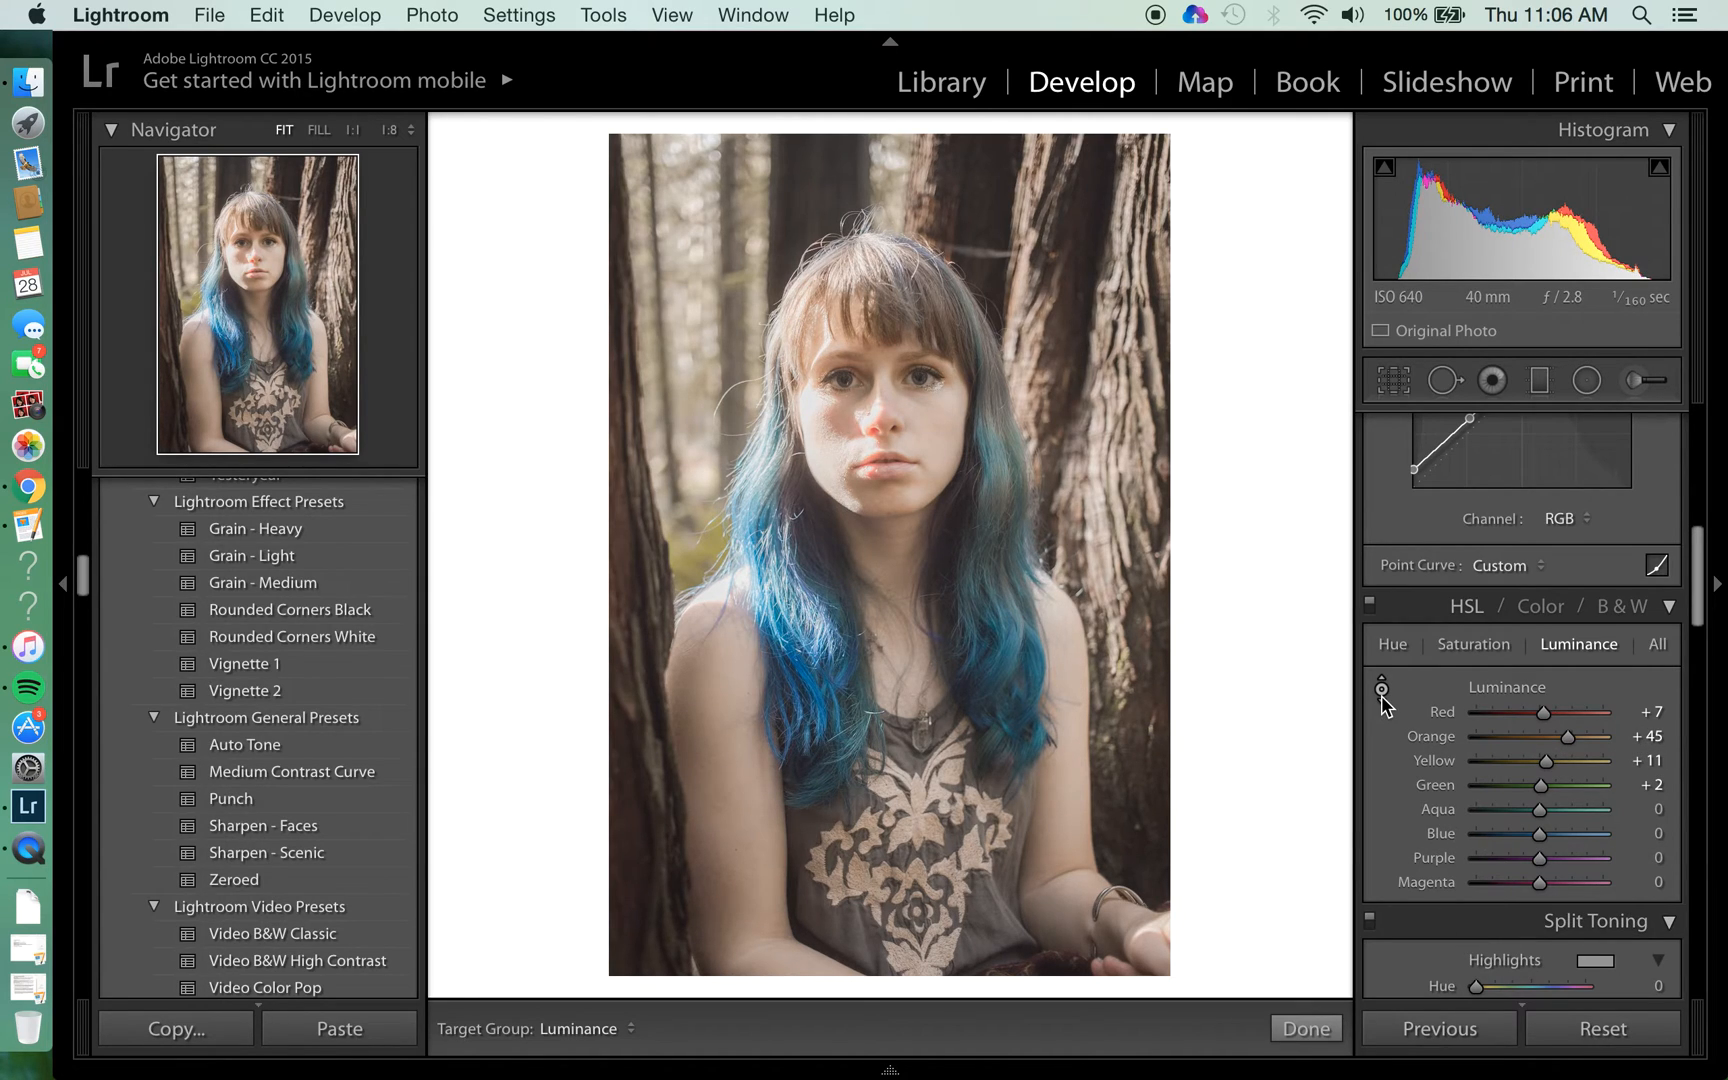
{"action": "mouse_move", "coordinate": [1005, 686]}
{"action": "left_mouse_down"}
{"action": "mouse_move", "coordinate": [1005, 703]}
{"action": "mouse_move", "coordinate": [1003, 685]}
{"action": "left_mouse_up"}
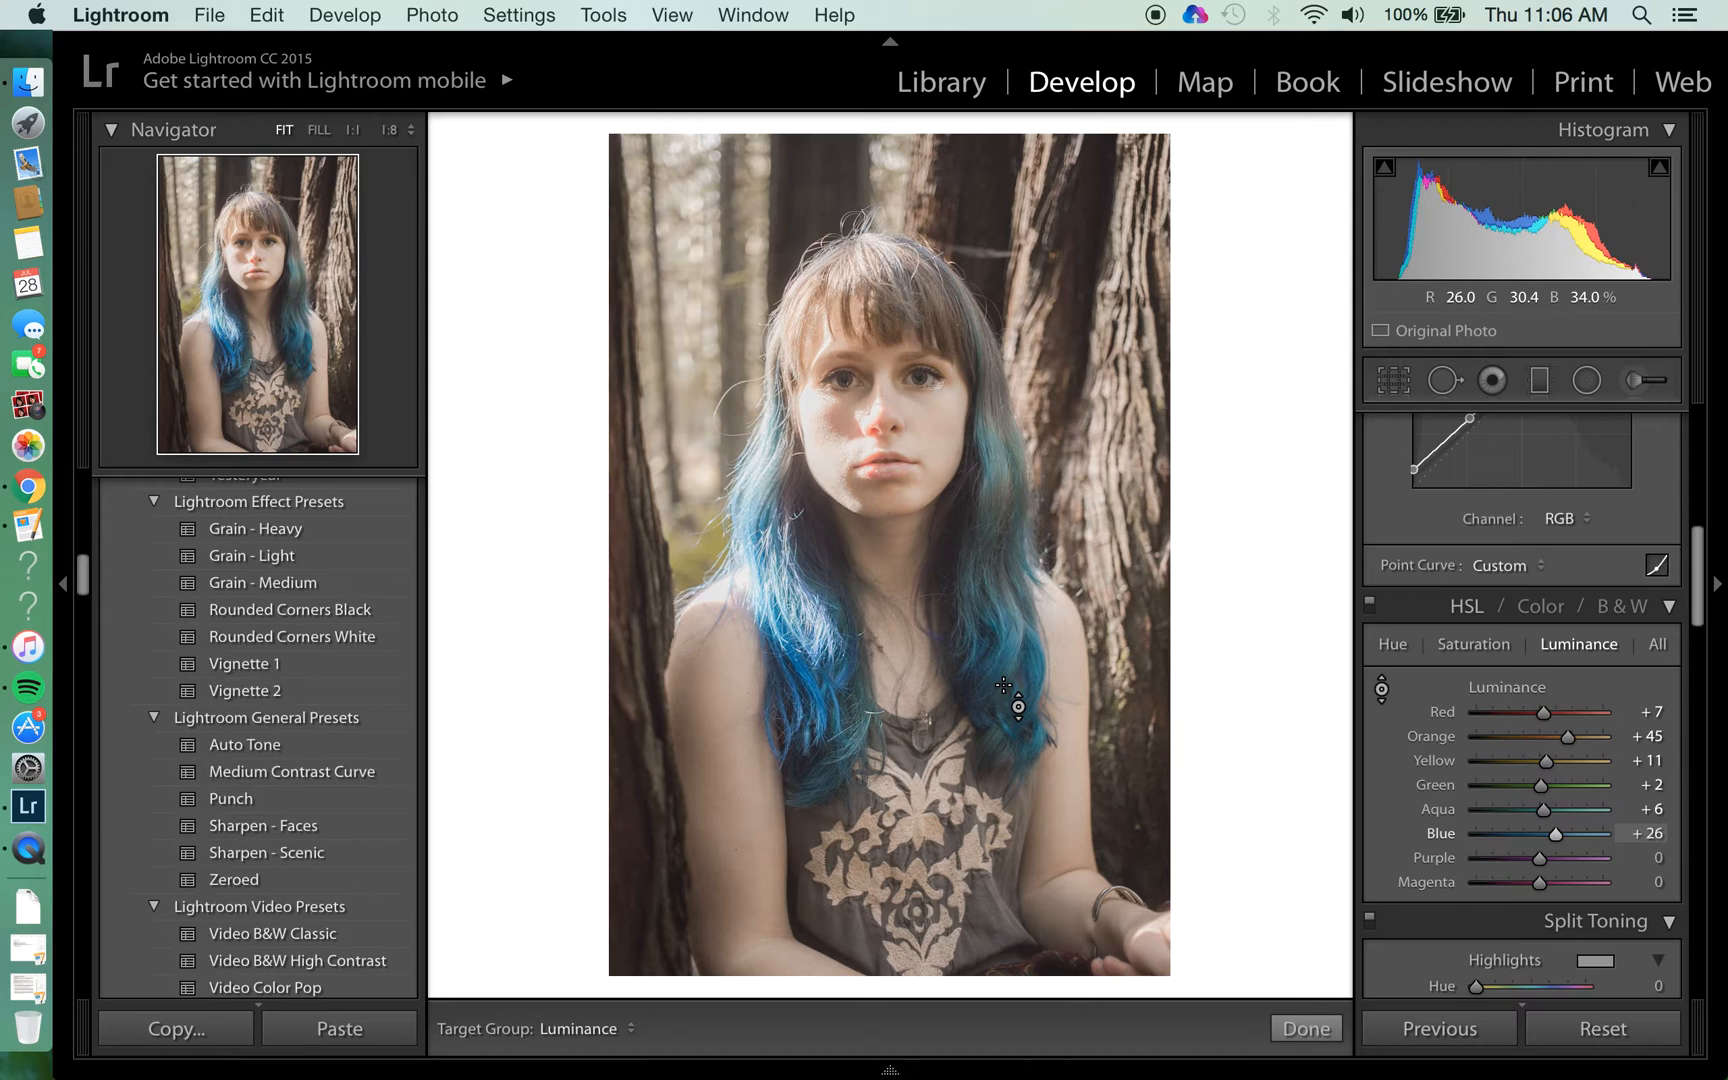
{"action": "left_click", "coordinate": [1382, 689]}
Lower the shadow point of the RGB tone curve slightly and move its midtone point down toward the darker tones
{"action": "scroll", "coordinate": [1383, 690], "scroll_direction": "down", "scroll_amount": 10}
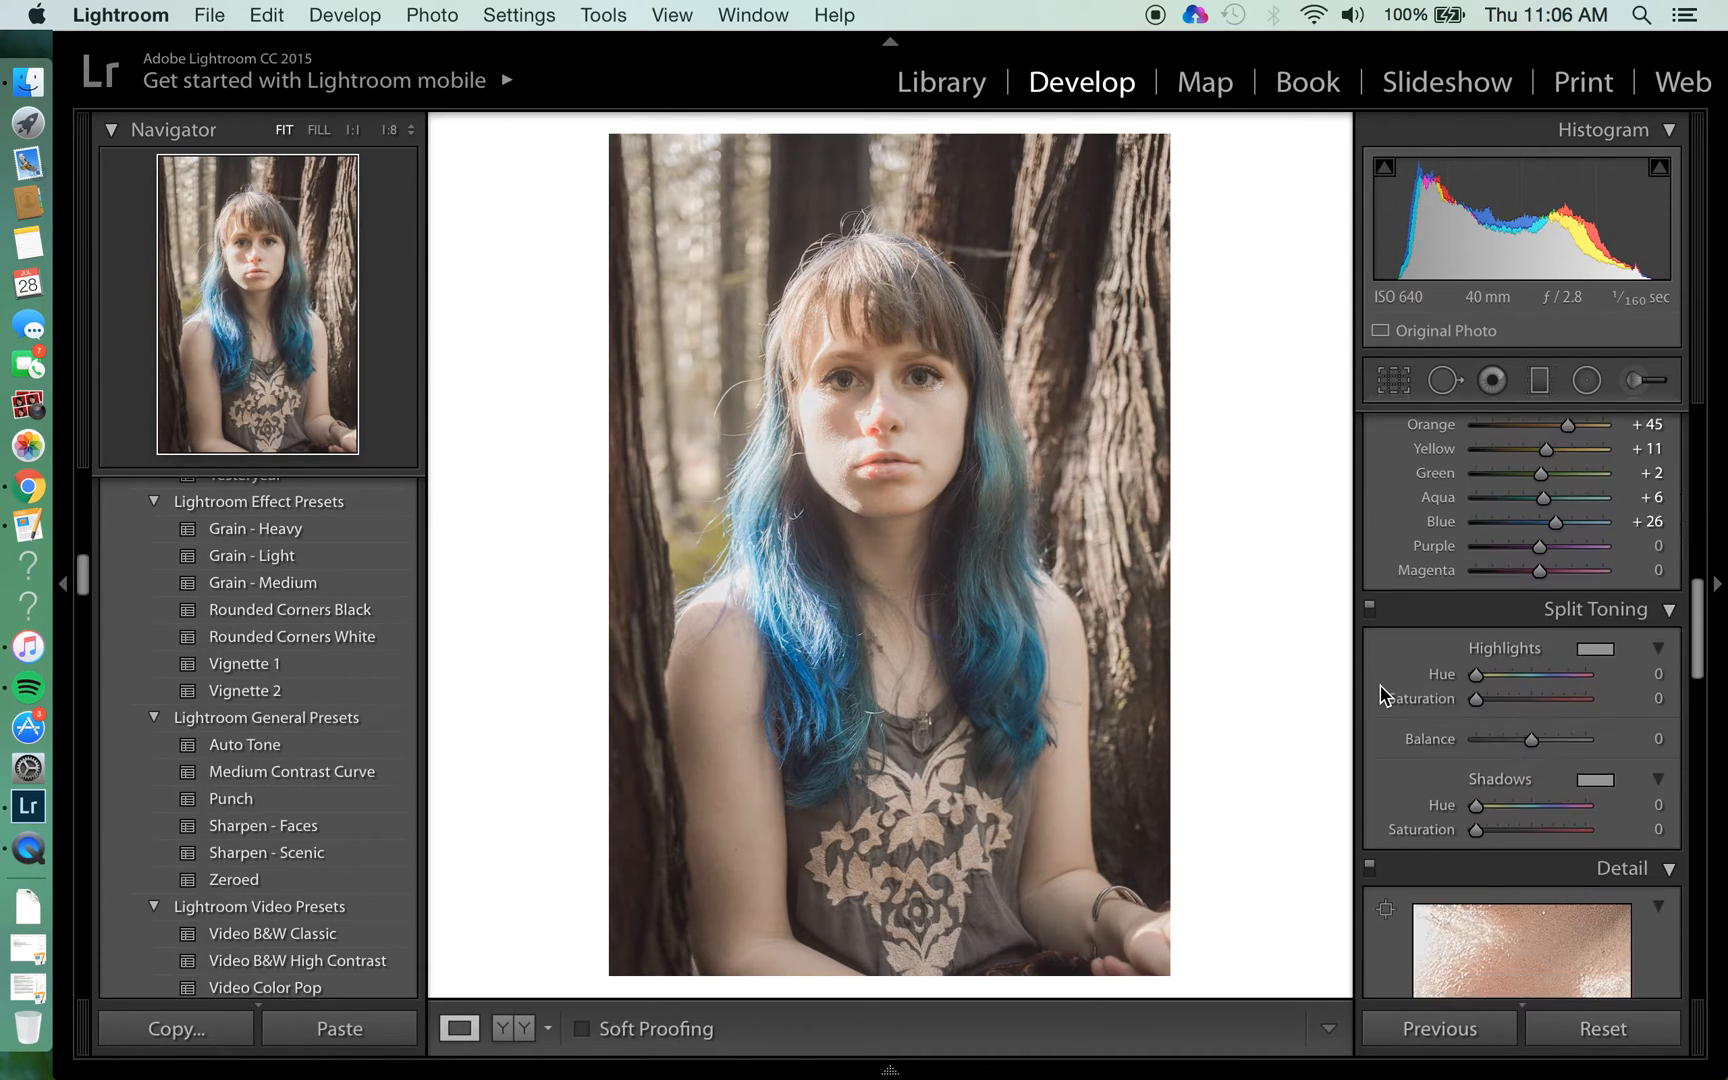
{"action": "scroll", "coordinate": [1383, 695], "scroll_direction": "down", "scroll_amount": 3}
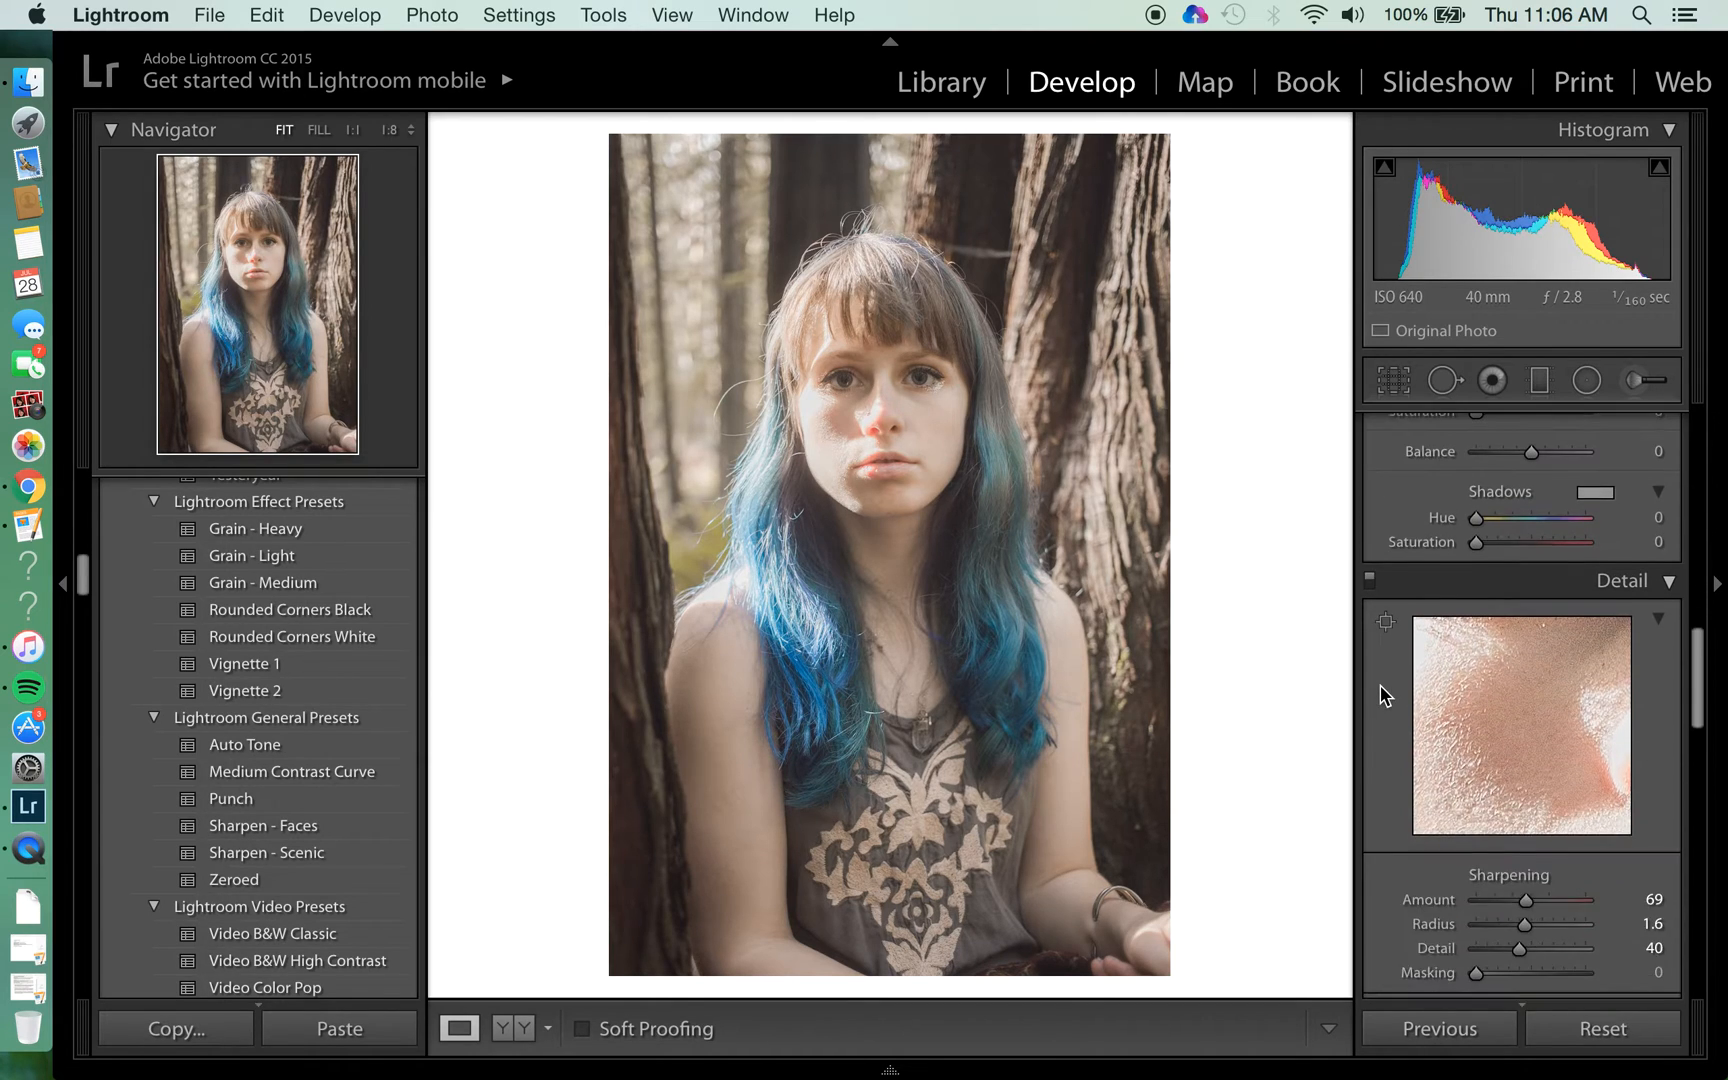
{"action": "scroll", "coordinate": [1383, 695], "scroll_direction": "up", "scroll_amount": 10}
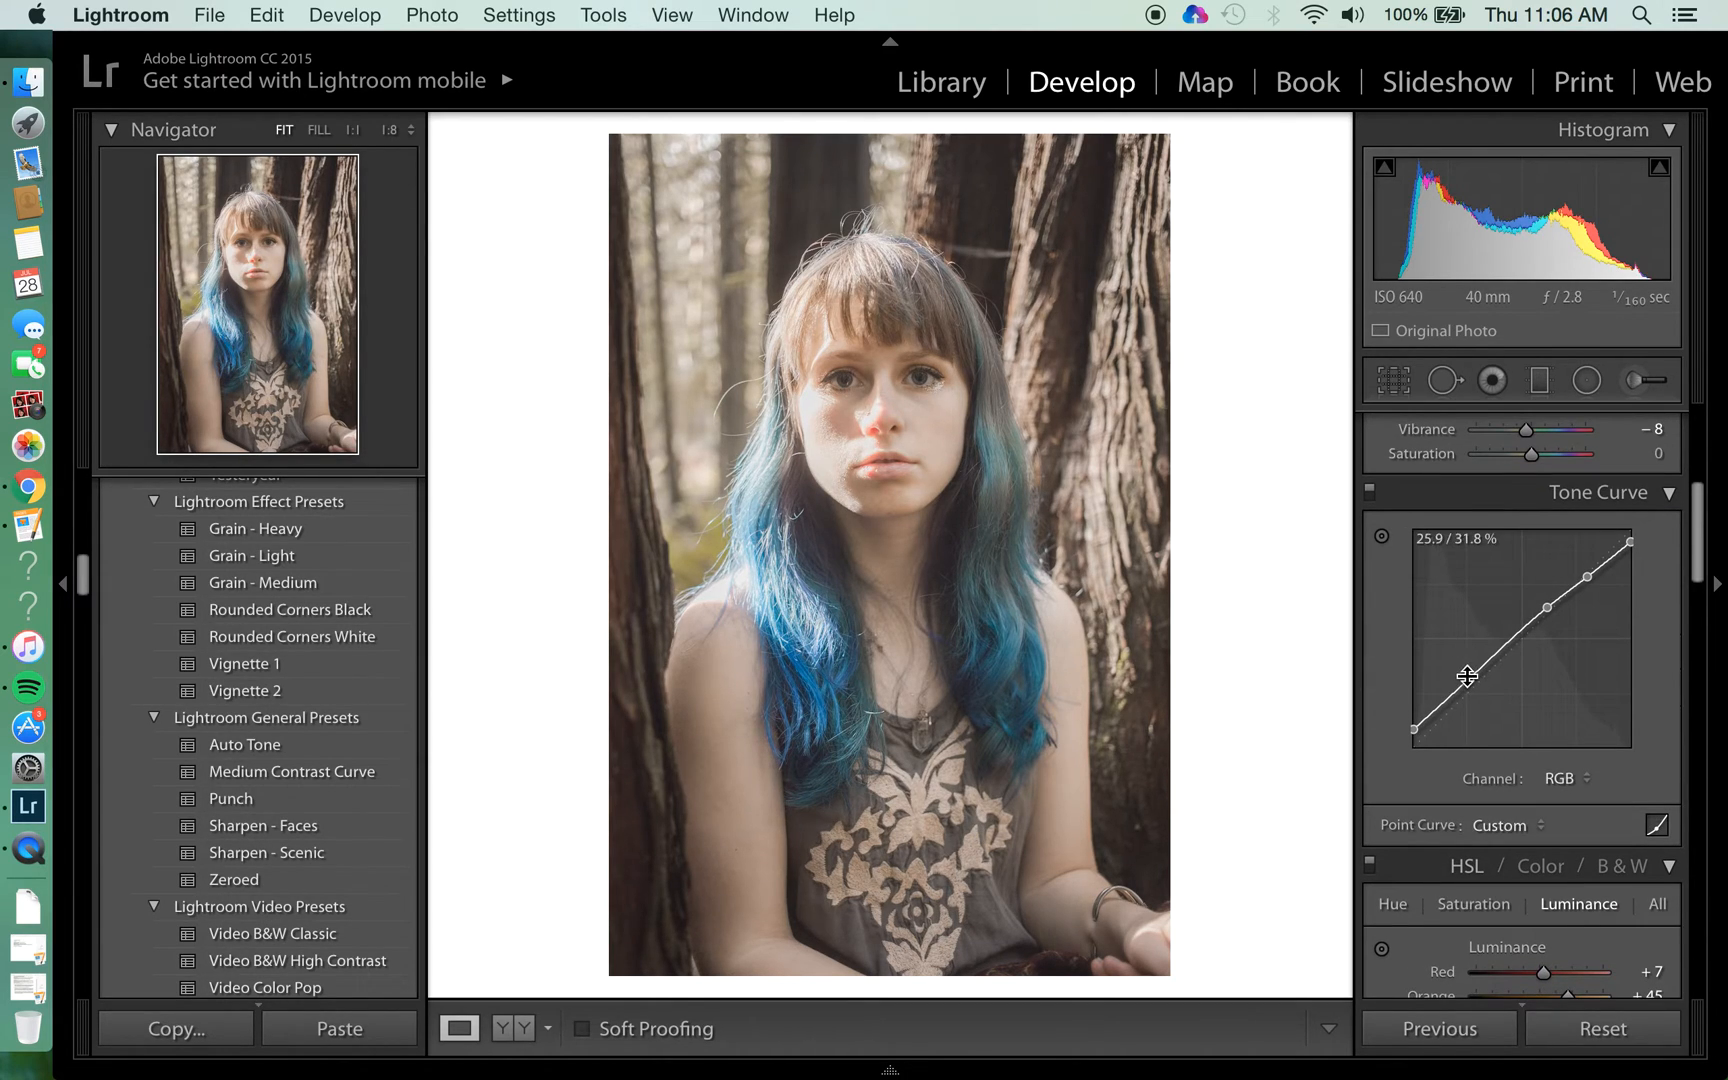
{"action": "left_click_drag", "start_coordinate": [1470, 678], "coordinate": [1466, 684]}
{"action": "left_click_drag", "start_coordinate": [1547, 607], "coordinate": [1531, 623]}
Set Whites to −4 and Blacks to −9 in the basic tone adjustments
{"action": "scroll", "coordinate": [1478, 567], "scroll_direction": "up", "scroll_amount": 2}
{"action": "scroll", "coordinate": [1478, 567], "scroll_direction": "up", "scroll_amount": 6}
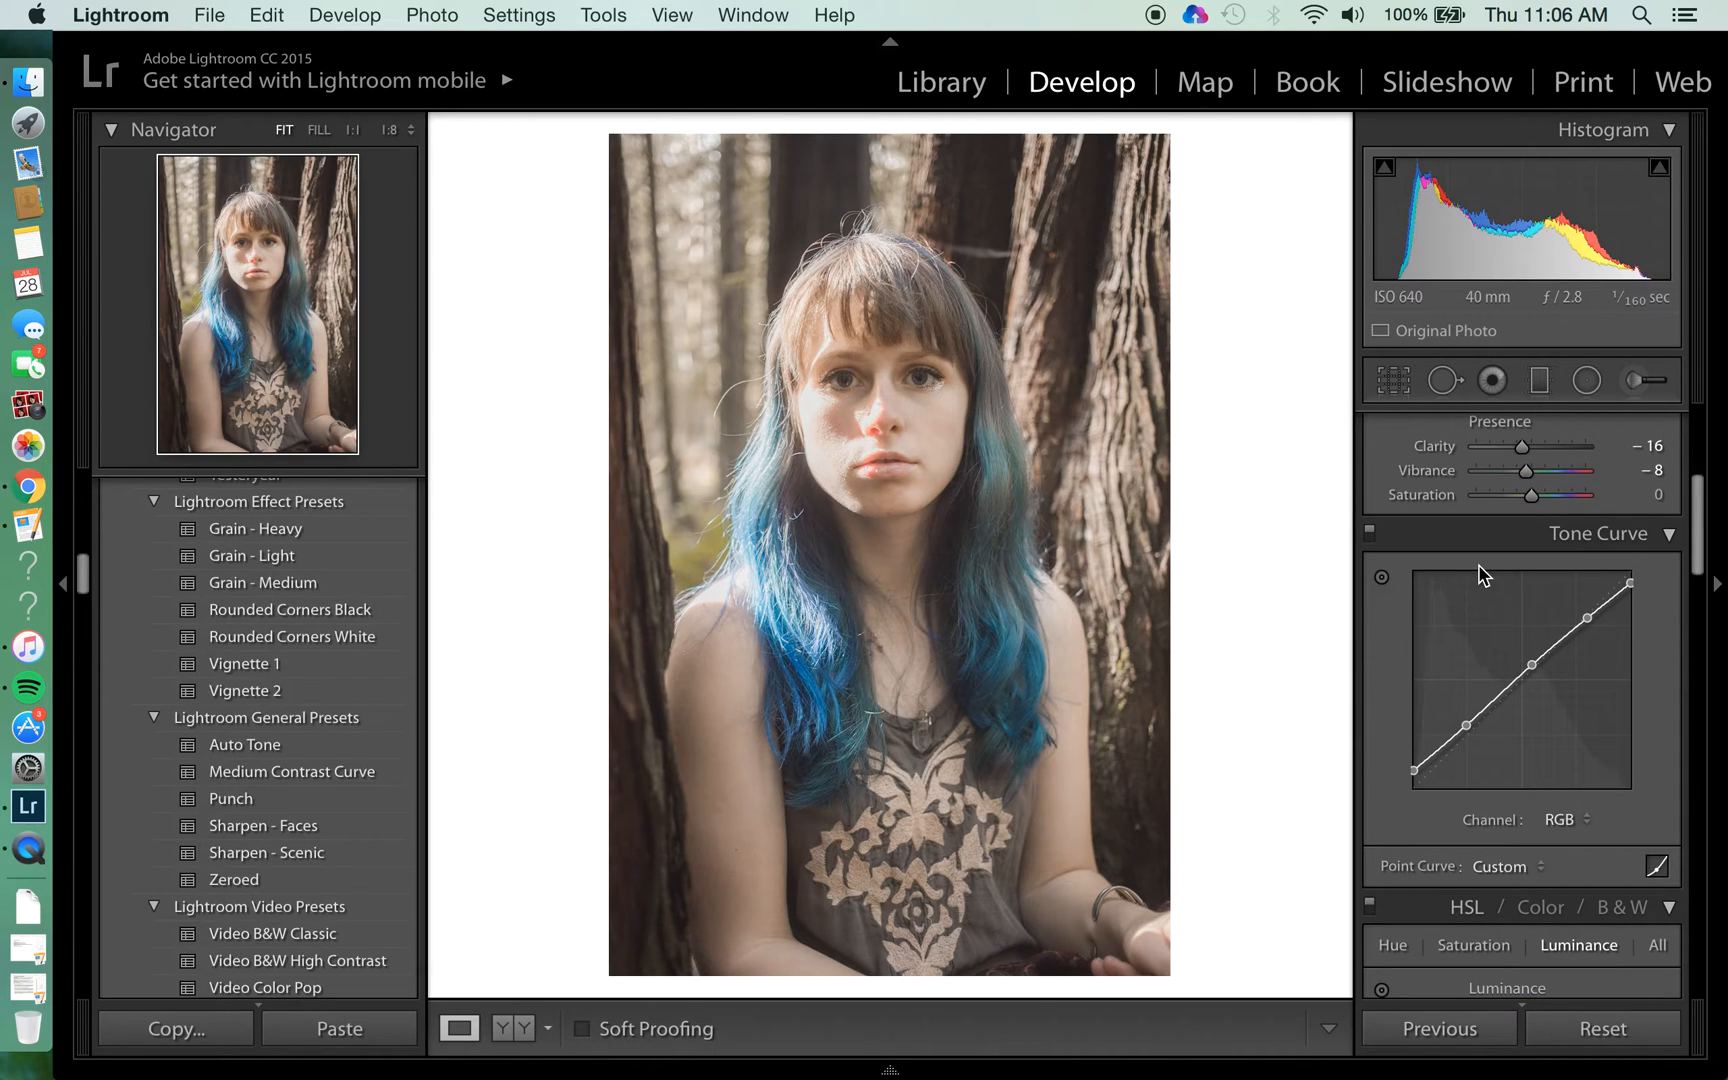
{"action": "scroll", "coordinate": [1473, 571], "scroll_direction": "up", "scroll_amount": 1}
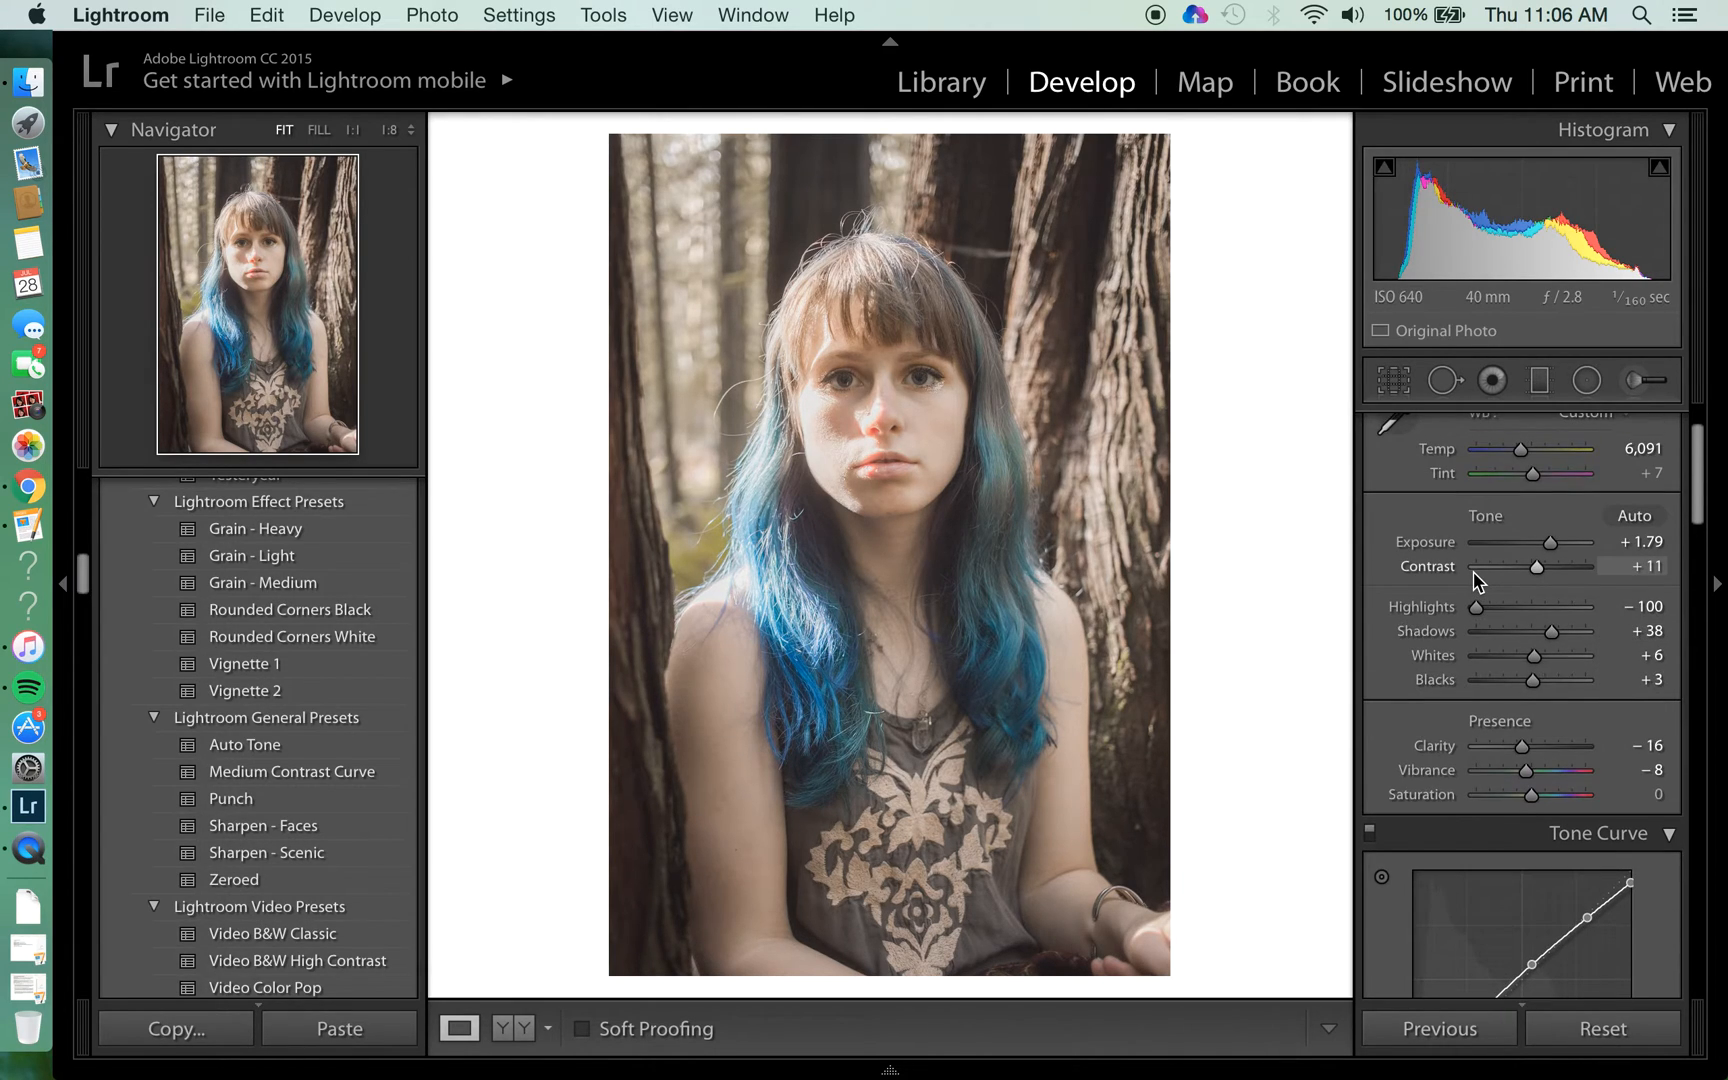
{"action": "left_click", "coordinate": [1518, 656]}
{"action": "left_click_drag", "start_coordinate": [1535, 663], "coordinate": [1525, 683]}
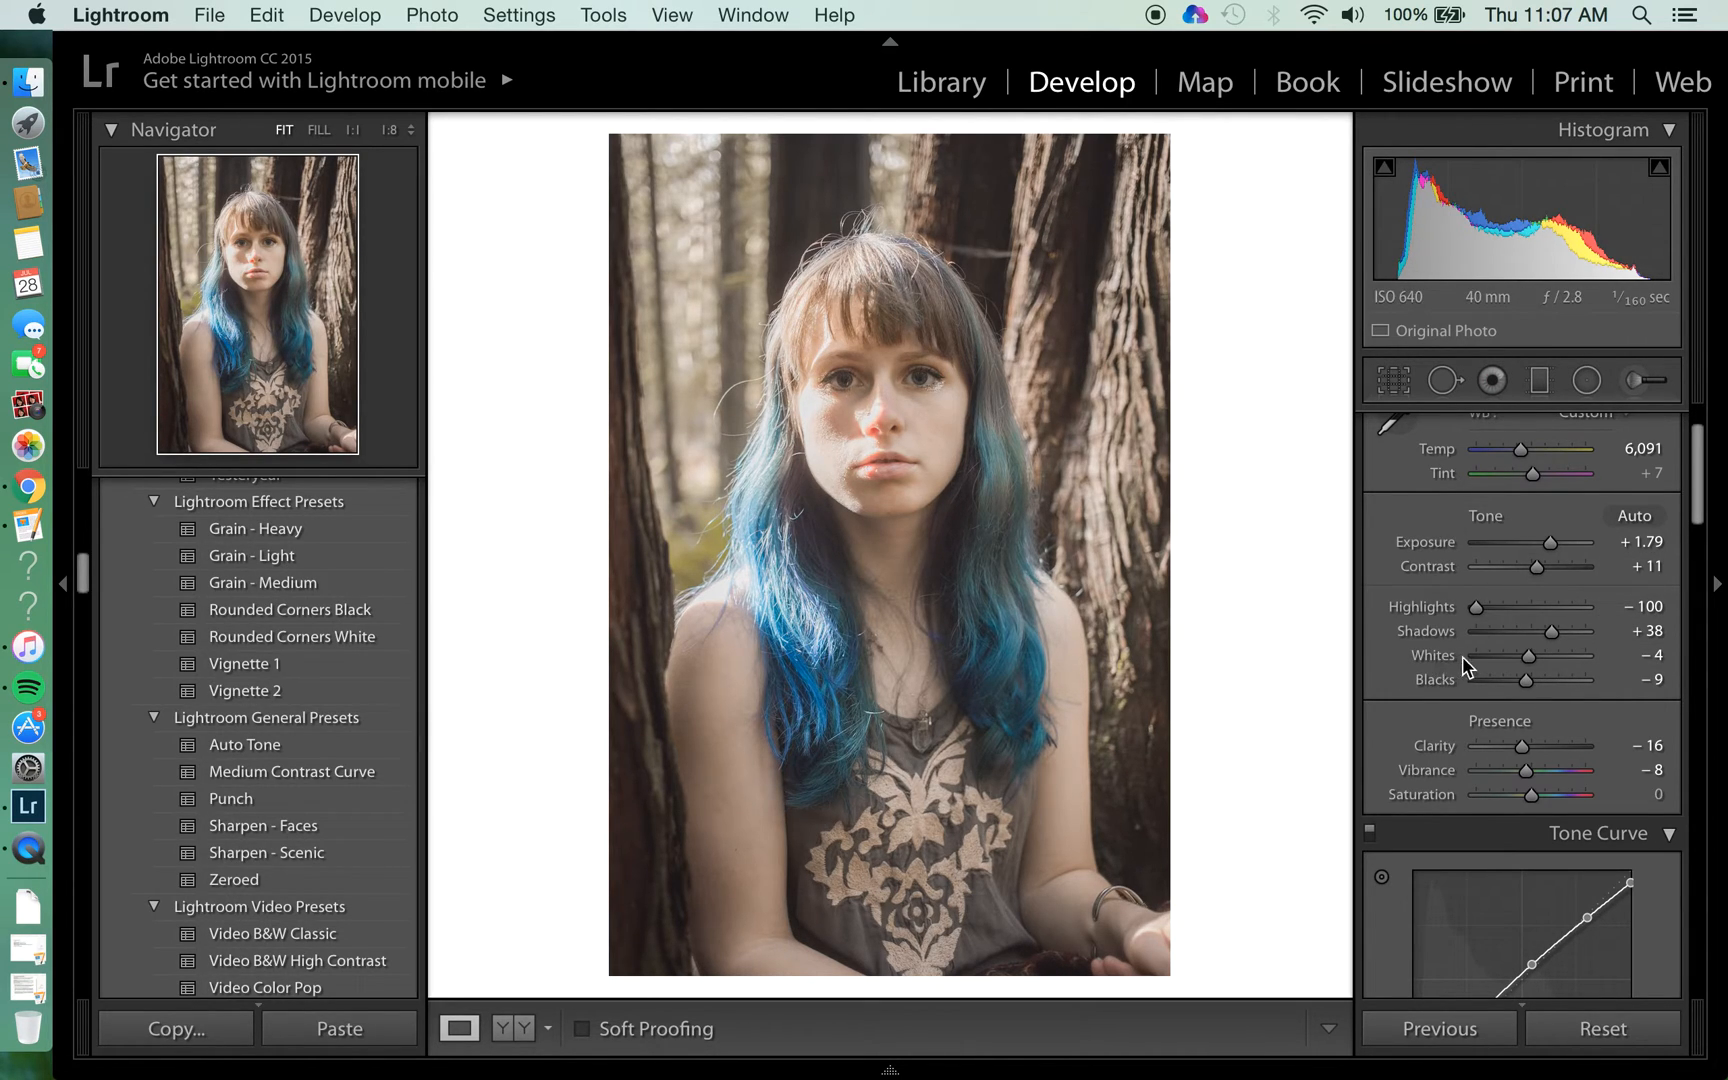
Lower the RGB curve's white endpoint to 92.9%, ease down the highlight point and bring the midtone point to about 51.8 / 51.4%
{"action": "scroll", "coordinate": [1456, 670], "scroll_direction": "down", "scroll_amount": 4}
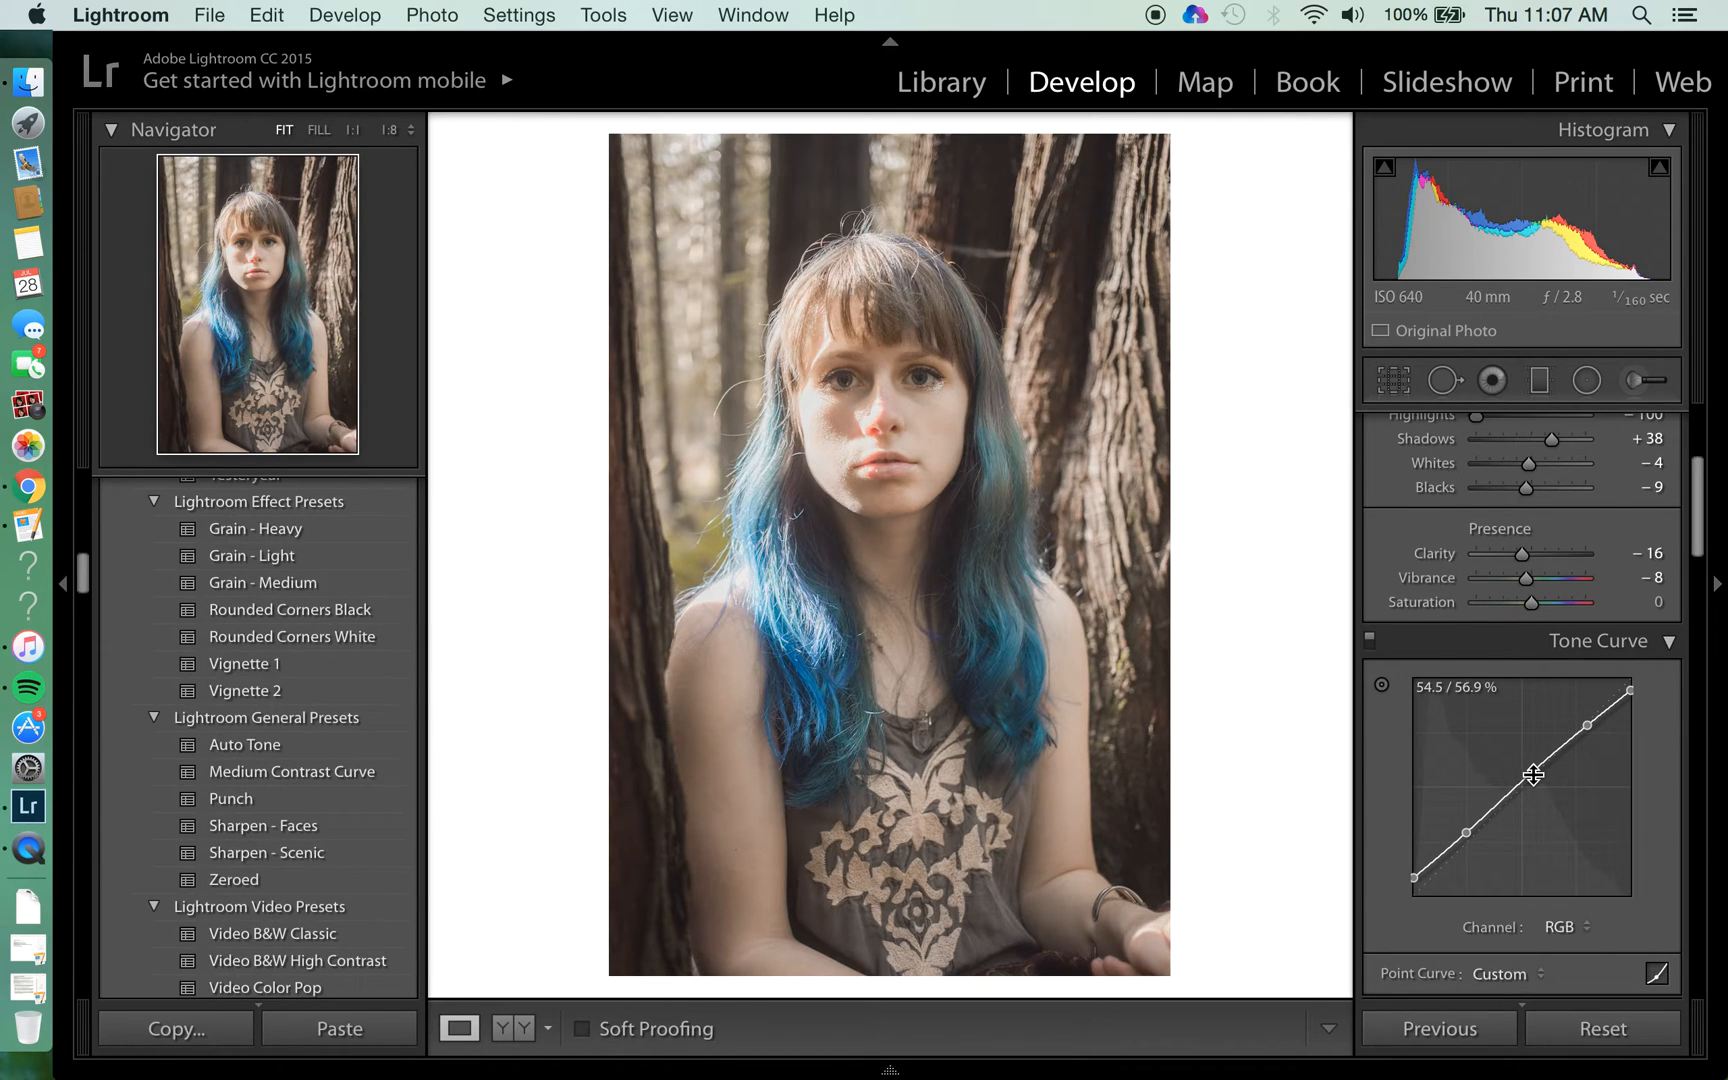
{"action": "left_click_drag", "start_coordinate": [1533, 774], "coordinate": [1526, 780]}
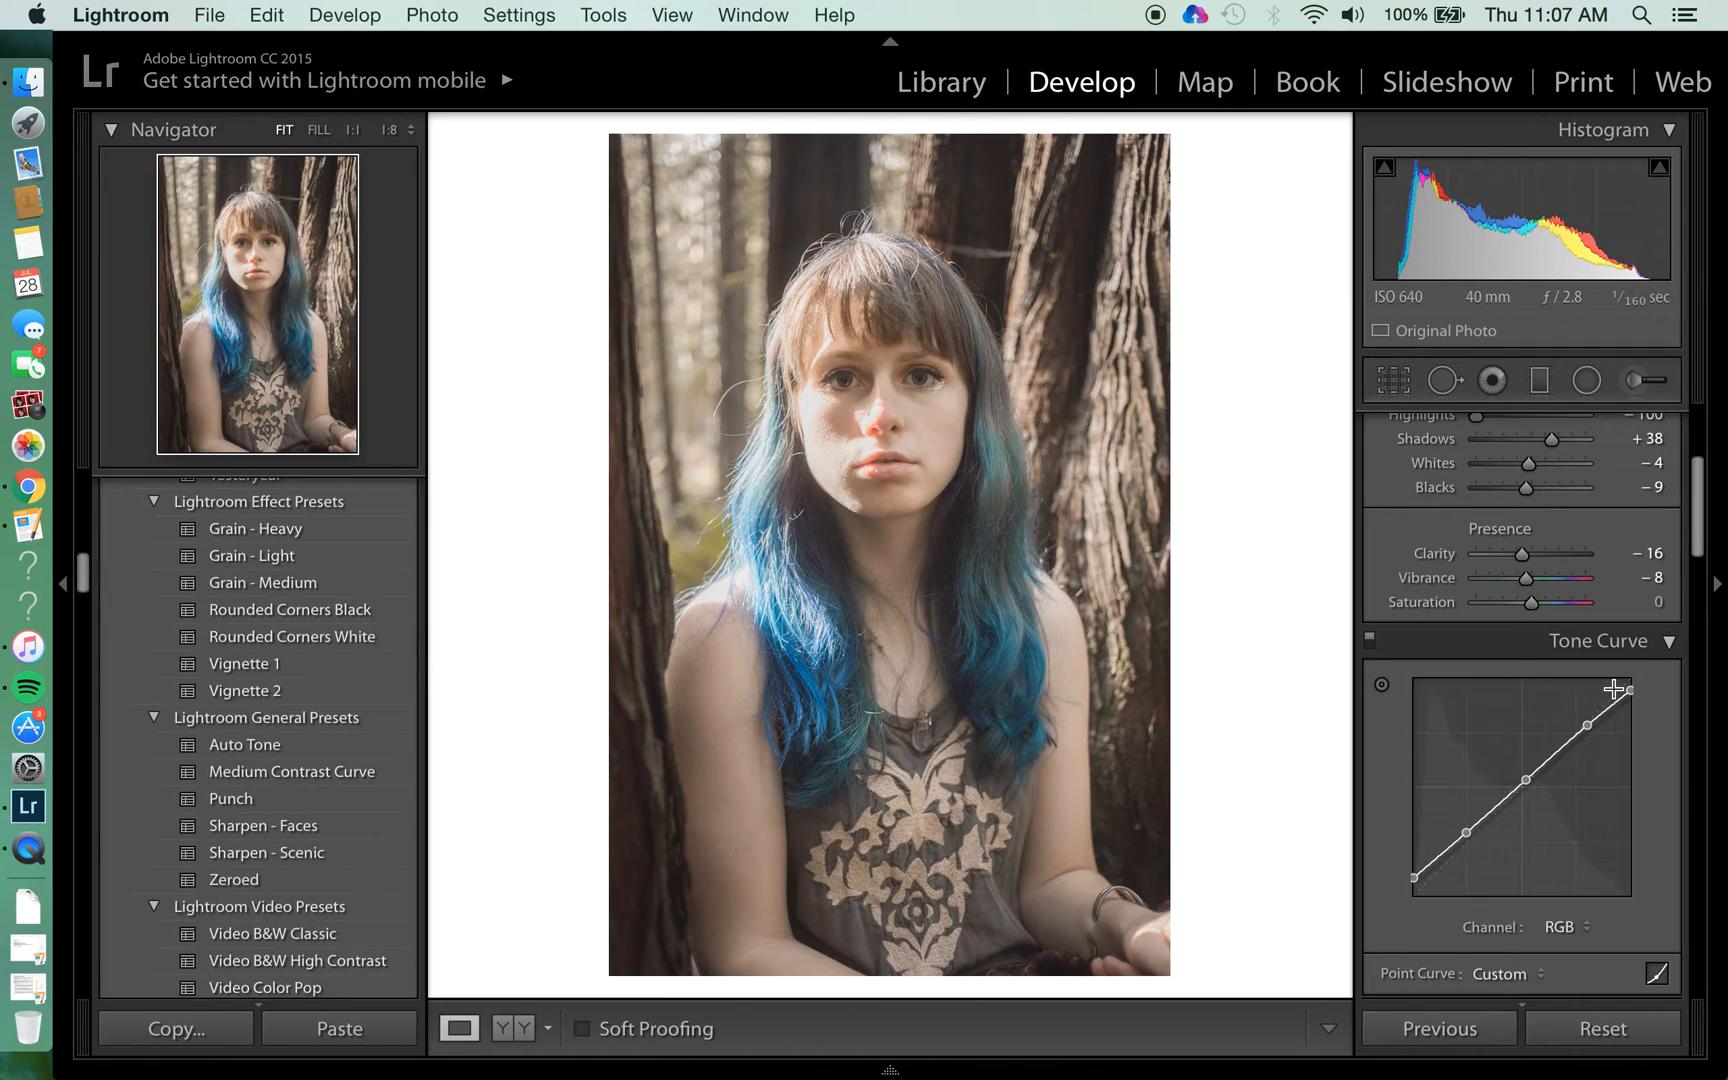
{"action": "left_click_drag", "start_coordinate": [1632, 691], "coordinate": [1614, 693]}
{"action": "mouse_move", "coordinate": [1622, 692]}
{"action": "left_mouse_down"}
{"action": "mouse_move", "coordinate": [1628, 720]}
{"action": "mouse_move", "coordinate": [1630, 694]}
{"action": "left_mouse_up"}
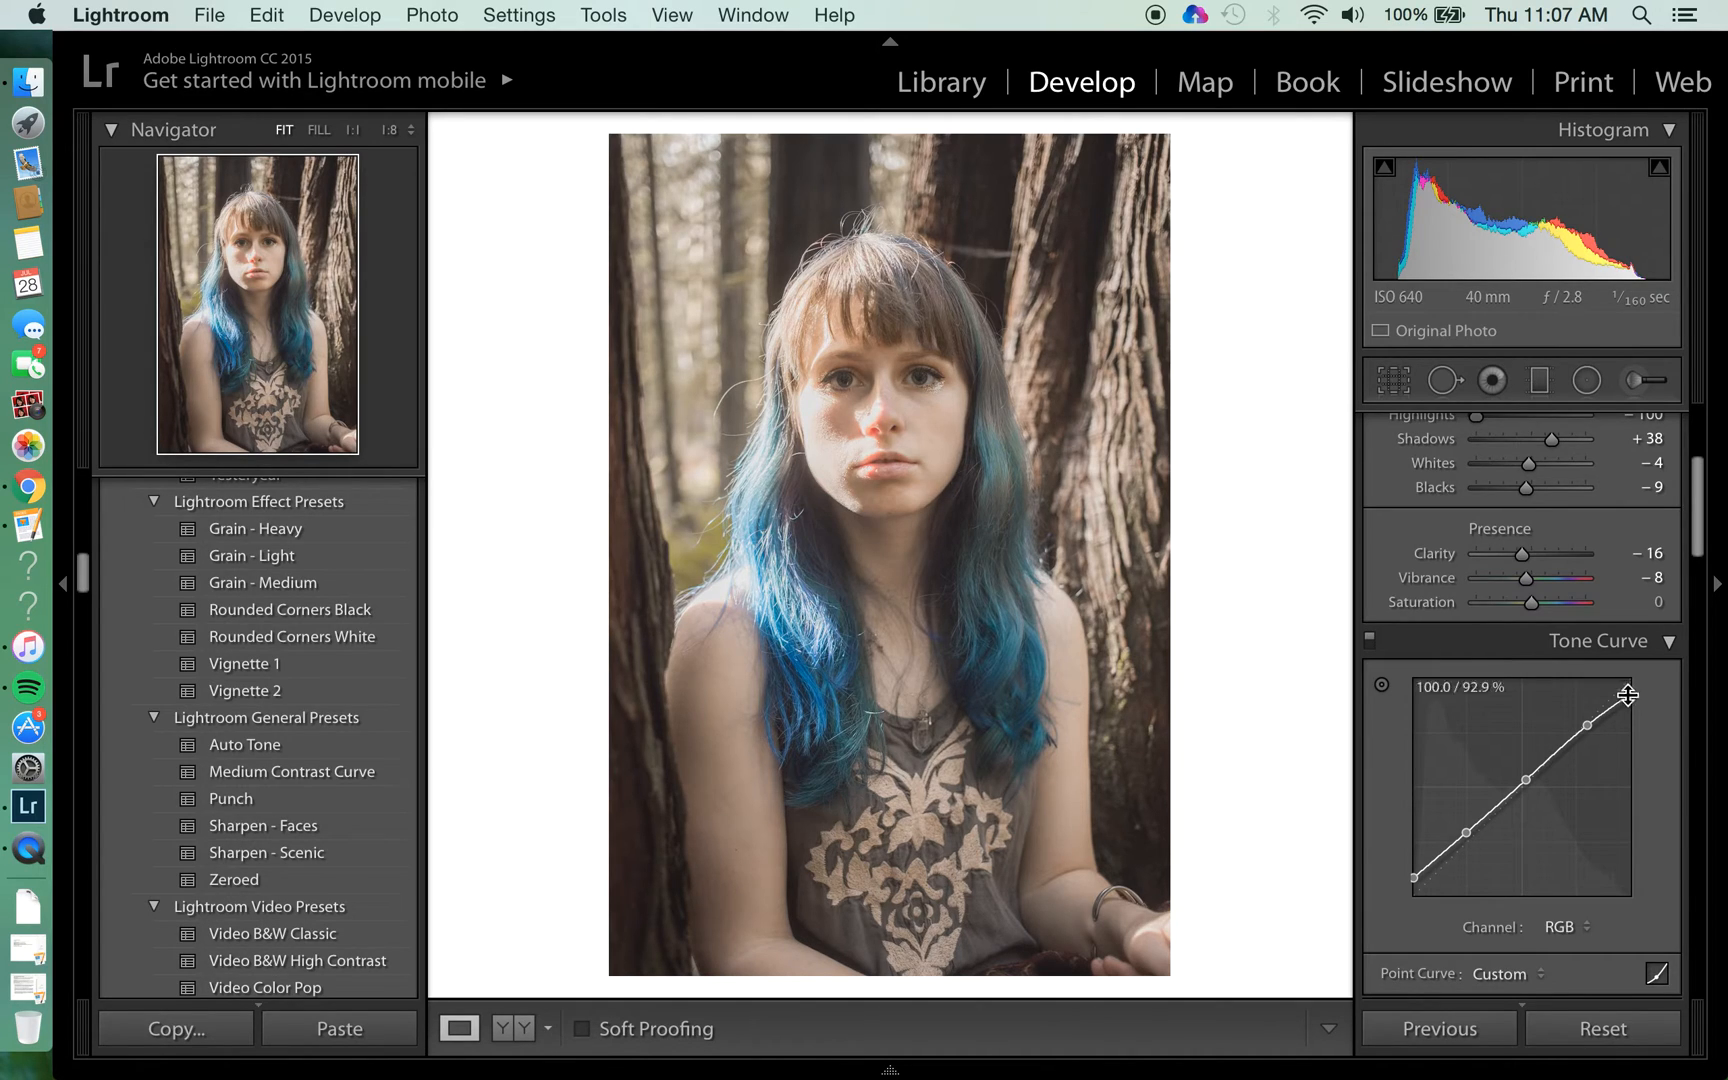
{"action": "left_click_drag", "start_coordinate": [1587, 725], "coordinate": [1526, 785]}
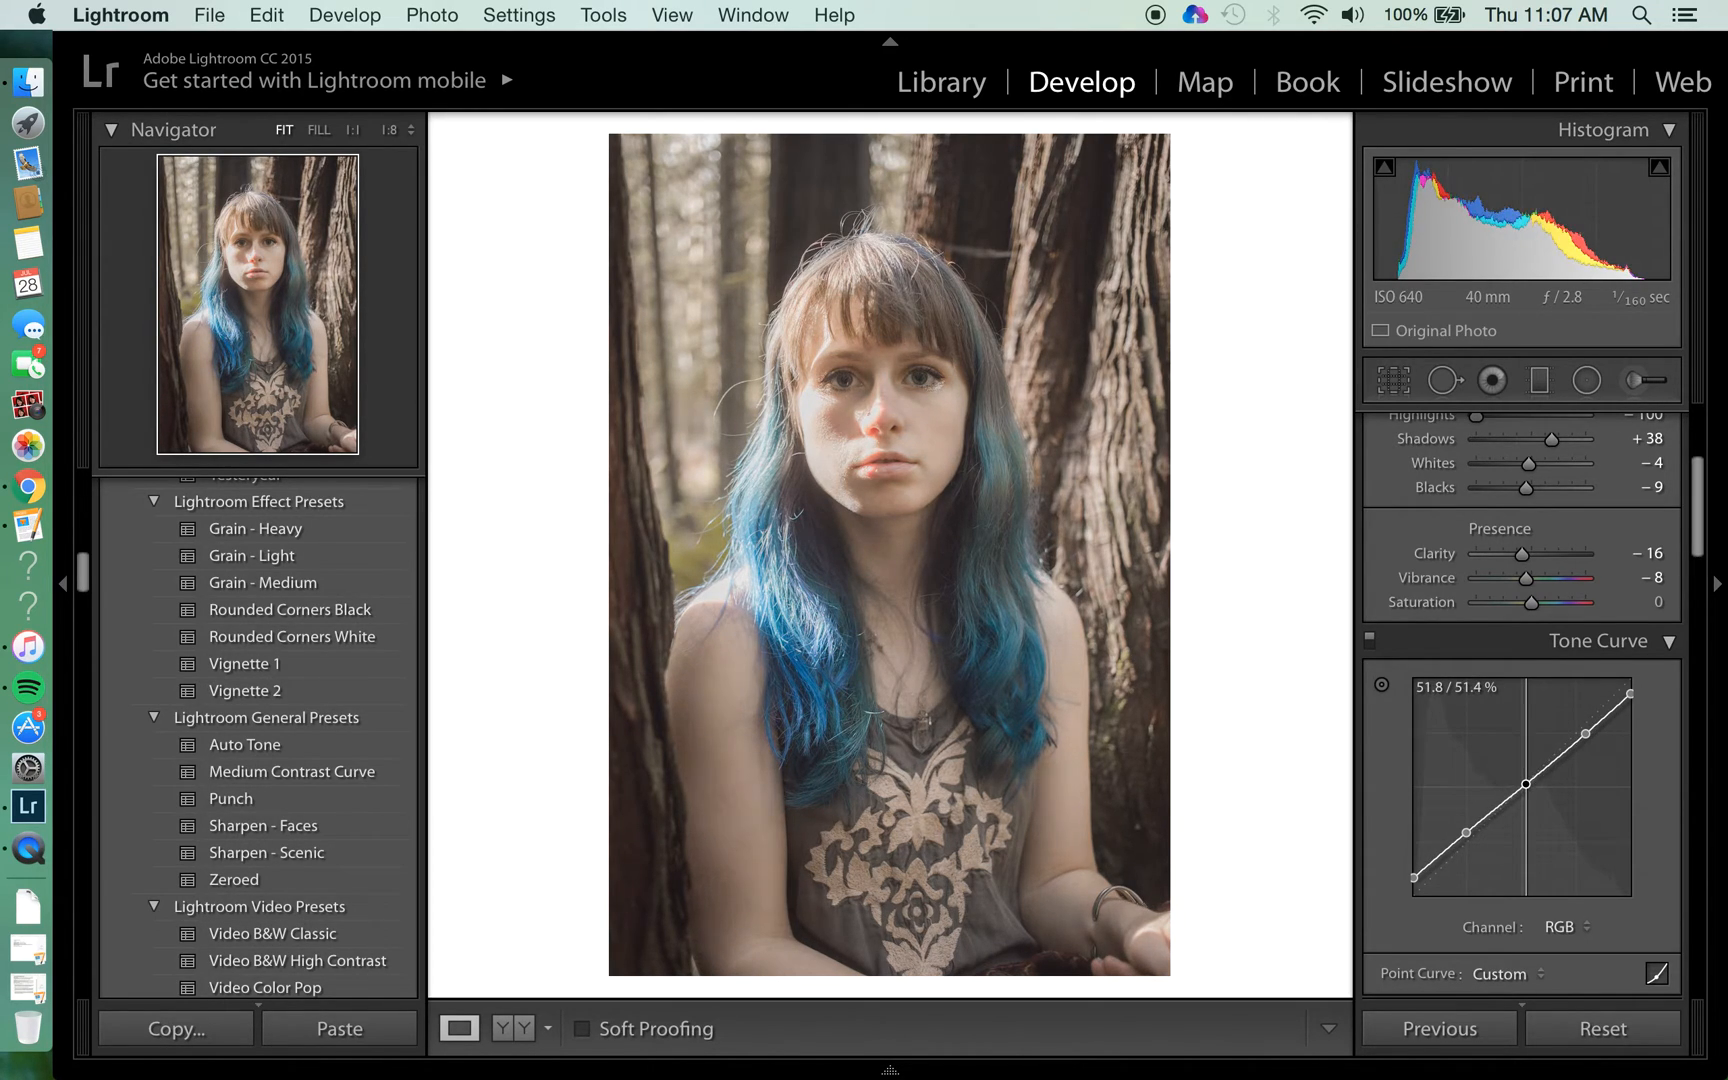
{"action": "scroll", "coordinate": [1434, 779], "scroll_direction": "down", "scroll_amount": 2}
{"action": "scroll", "coordinate": [1434, 779], "scroll_direction": "down", "scroll_amount": 8}
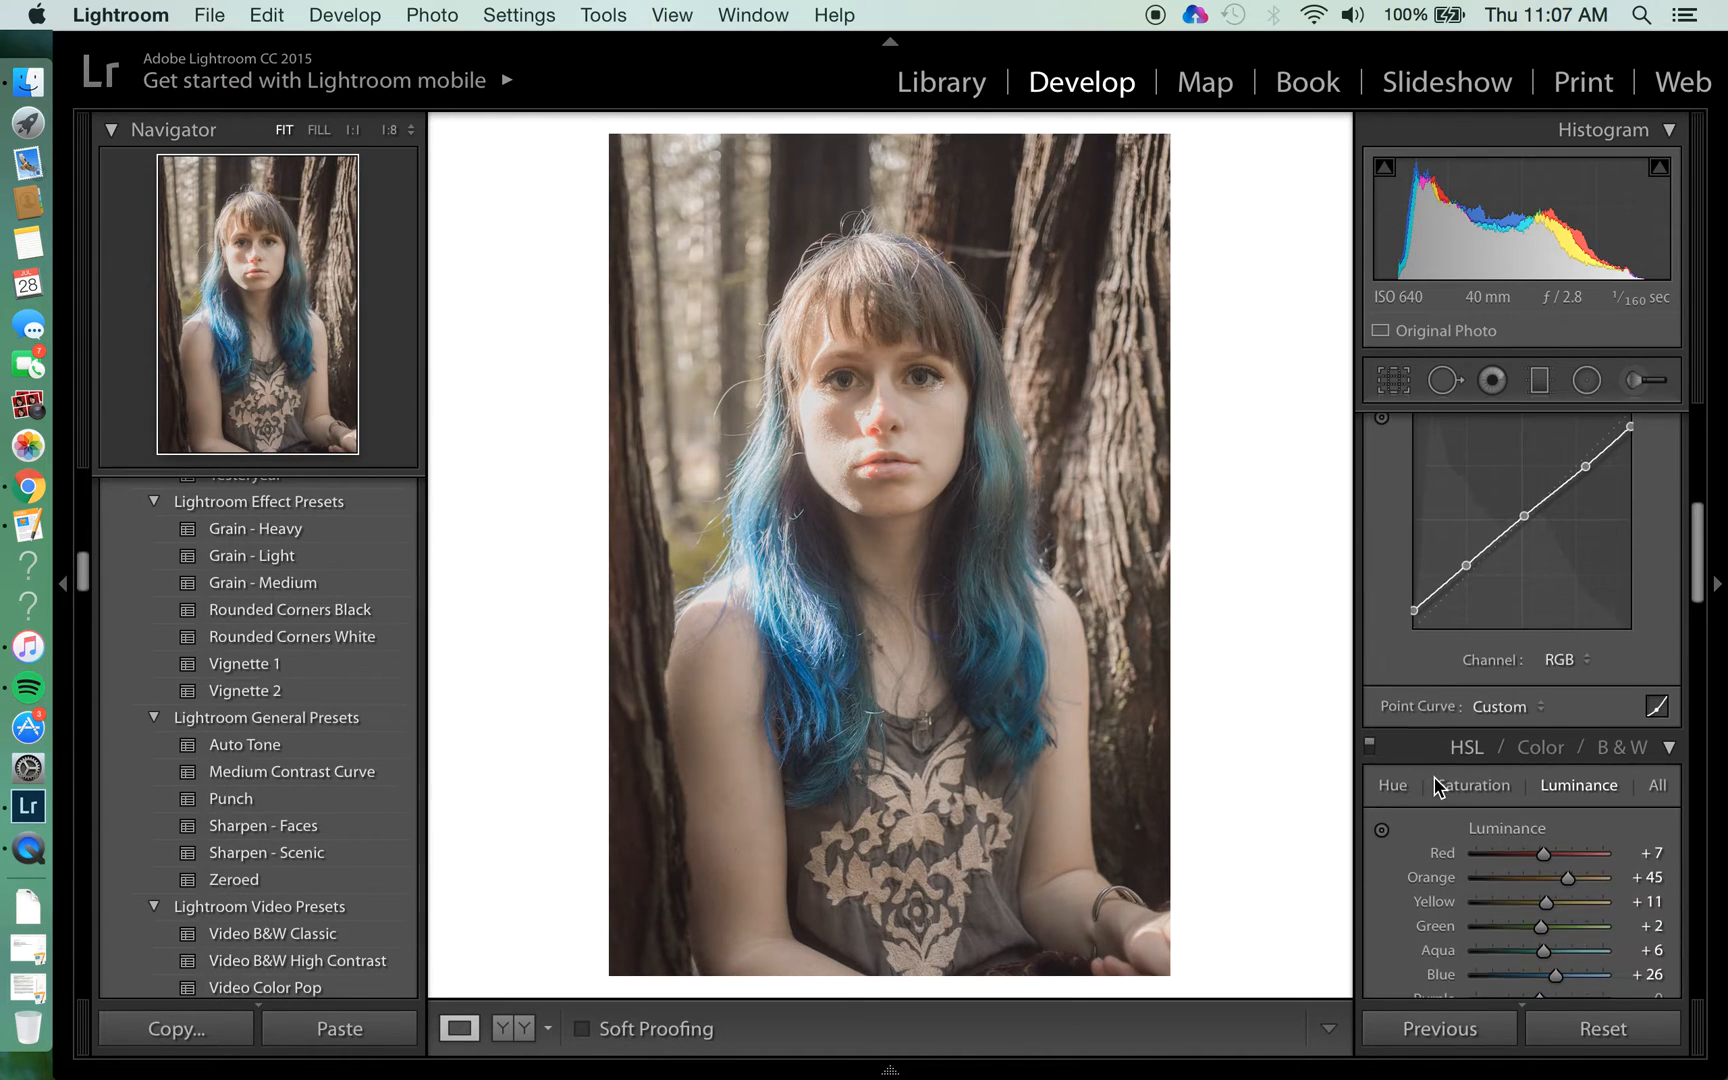
{"action": "scroll", "coordinate": [1434, 785], "scroll_direction": "down", "scroll_amount": 10}
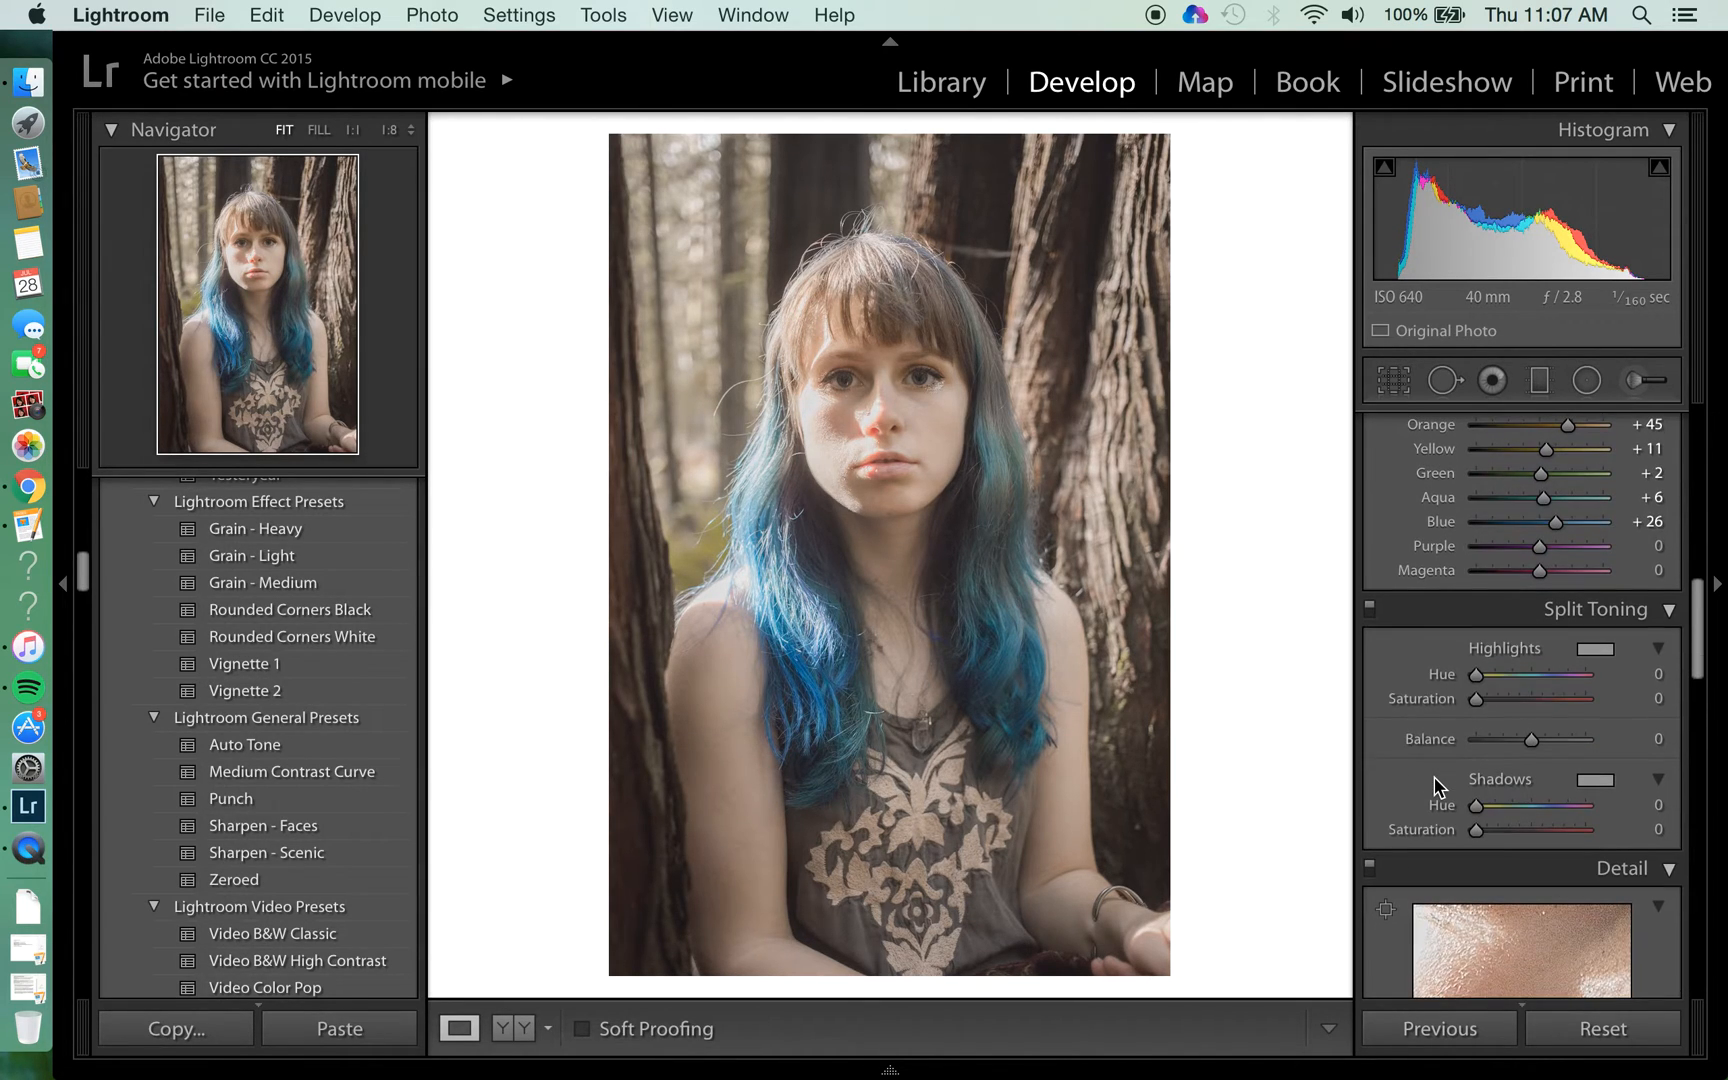
Set Camera Calibration hue/saturation to Red Primary −17/+7, Green Primary −9/+18 and Blue Primary −12/−6, and compare the photo before and after
{"action": "scroll", "coordinate": [1434, 785], "scroll_direction": "up", "scroll_amount": 4}
{"action": "scroll", "coordinate": [1434, 785], "scroll_direction": "down", "scroll_amount": 18}
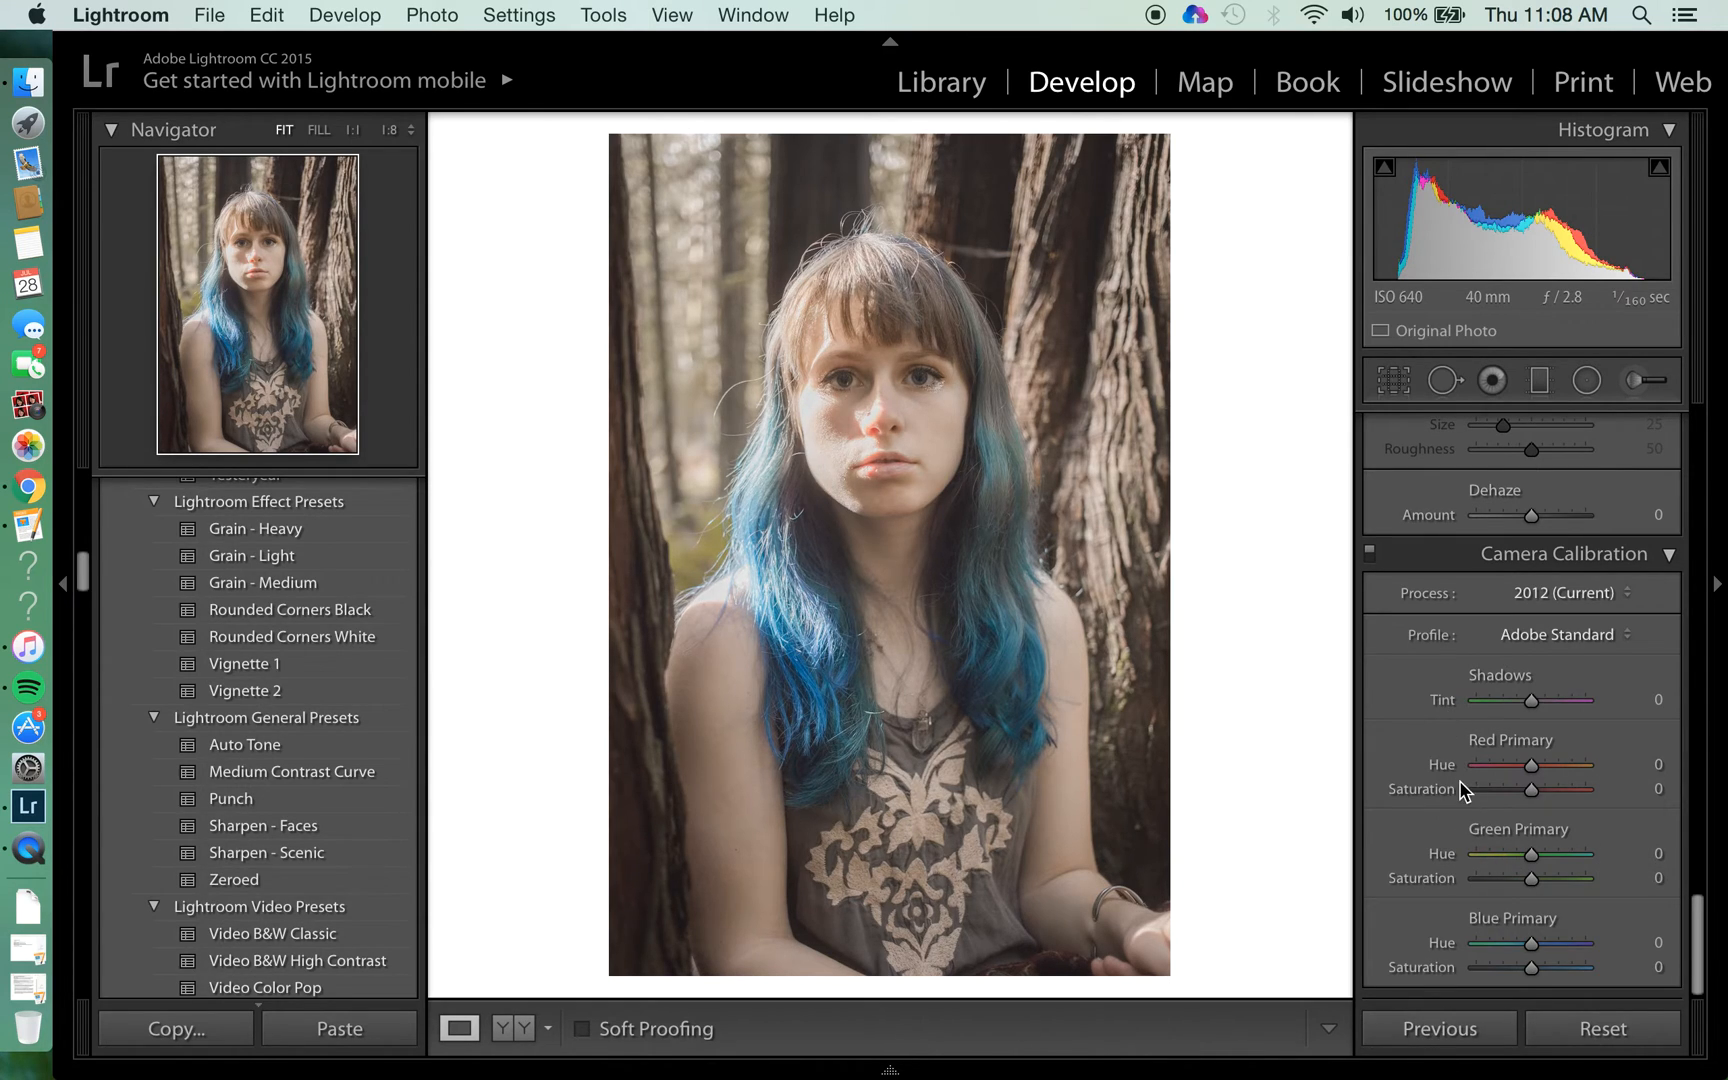
{"action": "mouse_move", "coordinate": [1524, 766]}
{"action": "left_mouse_down"}
{"action": "mouse_move", "coordinate": [1512, 773]}
{"action": "mouse_move", "coordinate": [1537, 770]}
{"action": "mouse_move", "coordinate": [1520, 768]}
{"action": "mouse_move", "coordinate": [1535, 790]}
{"action": "left_mouse_up"}
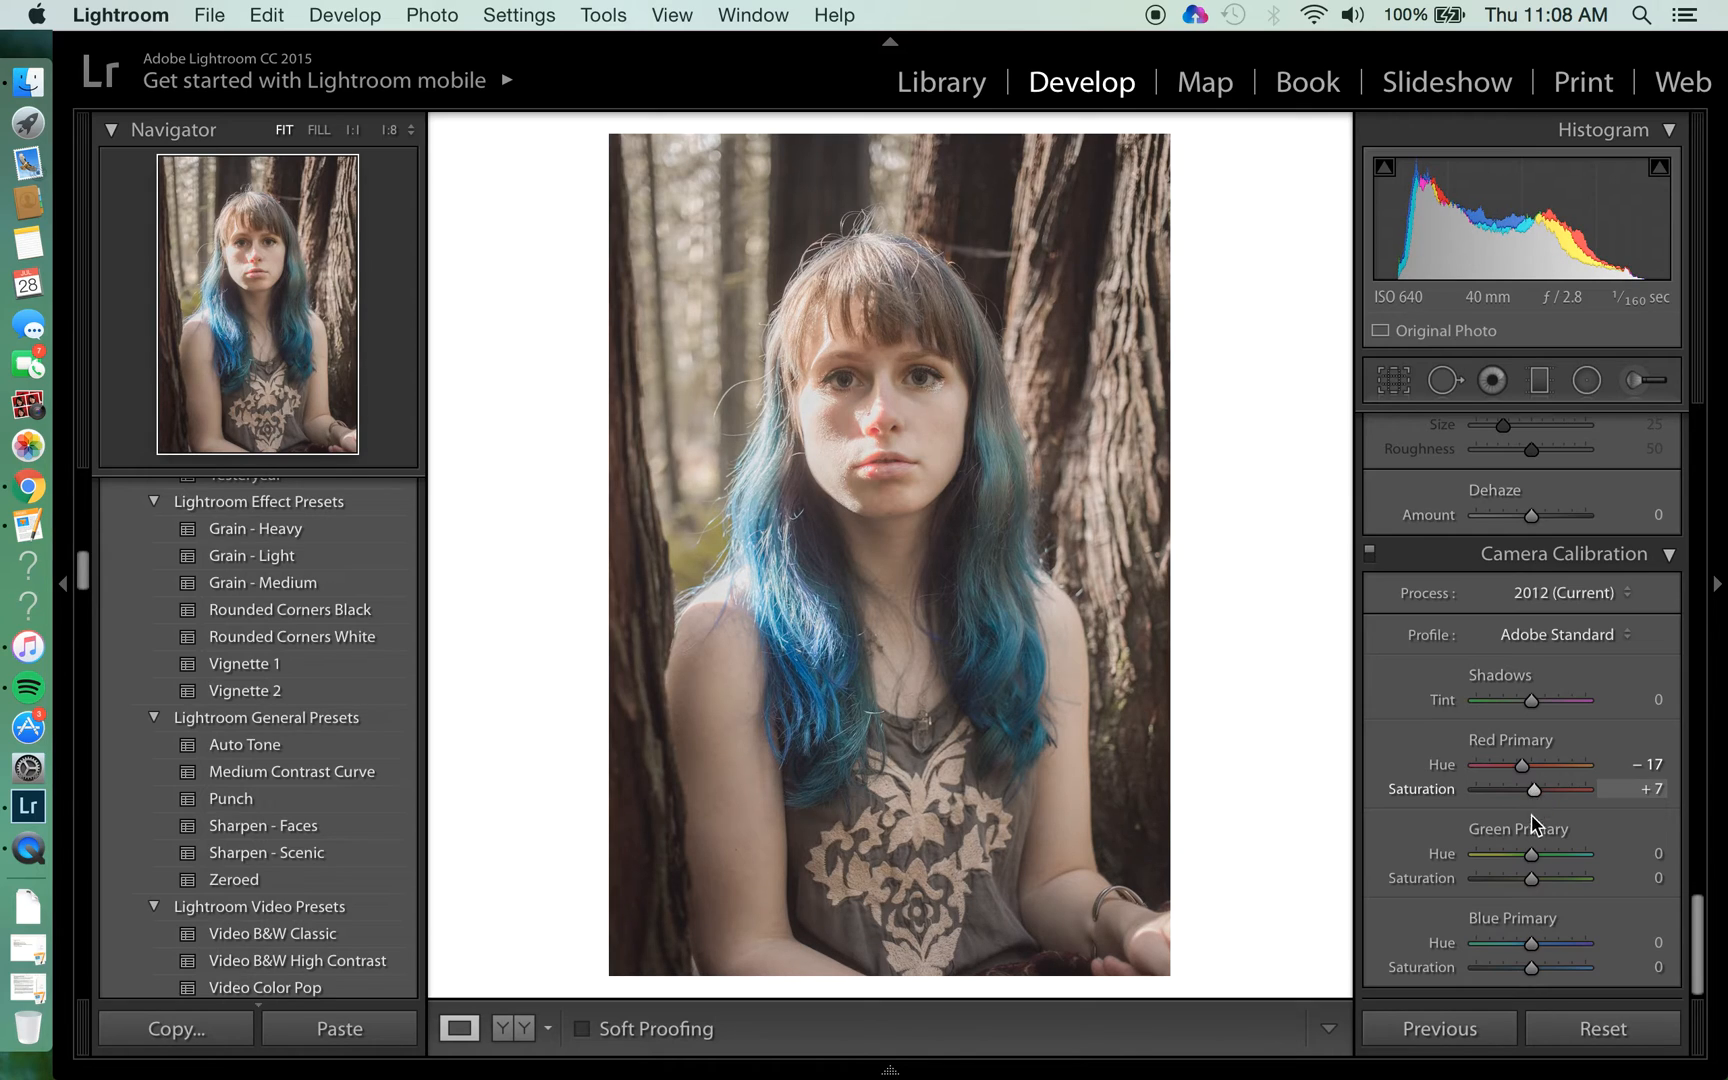
{"action": "mouse_move", "coordinate": [1531, 856]}
{"action": "left_mouse_down"}
{"action": "mouse_move", "coordinate": [1548, 862]}
{"action": "mouse_move", "coordinate": [1518, 860]}
{"action": "mouse_move", "coordinate": [1523, 878]}
{"action": "mouse_move", "coordinate": [1541, 878]}
{"action": "left_mouse_up"}
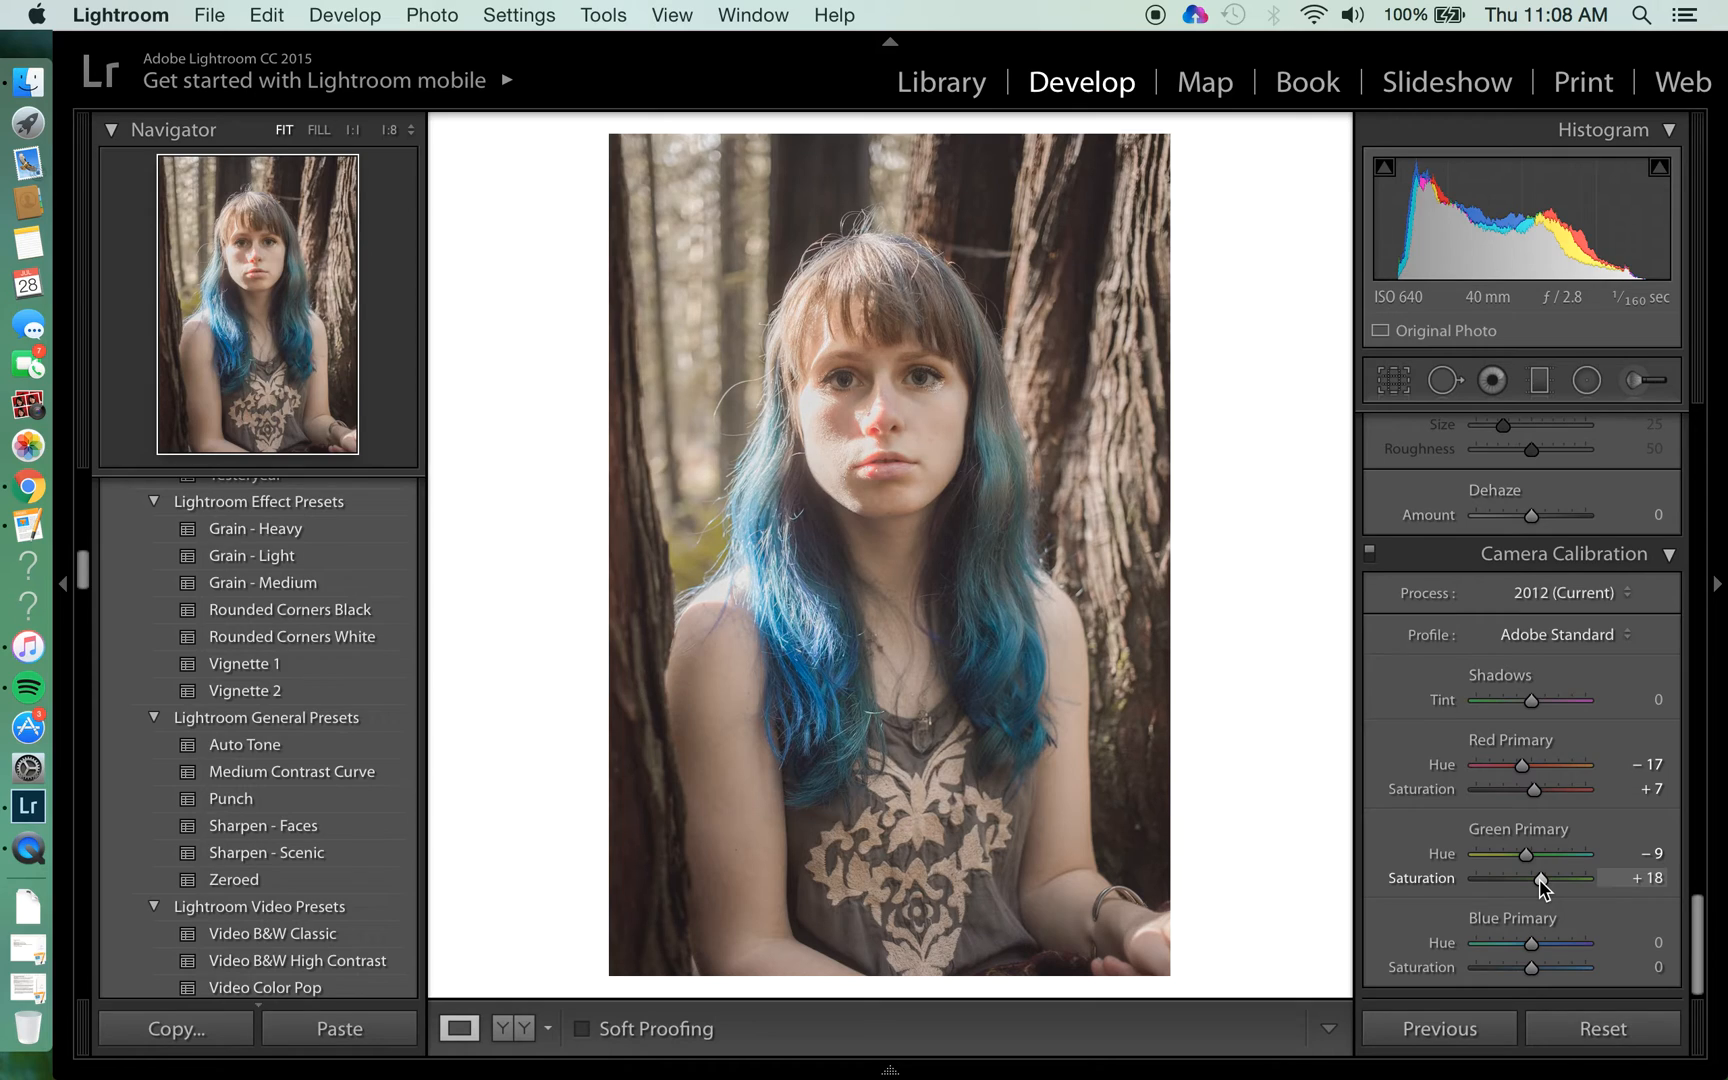
{"action": "left_click_drag", "start_coordinate": [1533, 944], "coordinate": [1518, 944]}
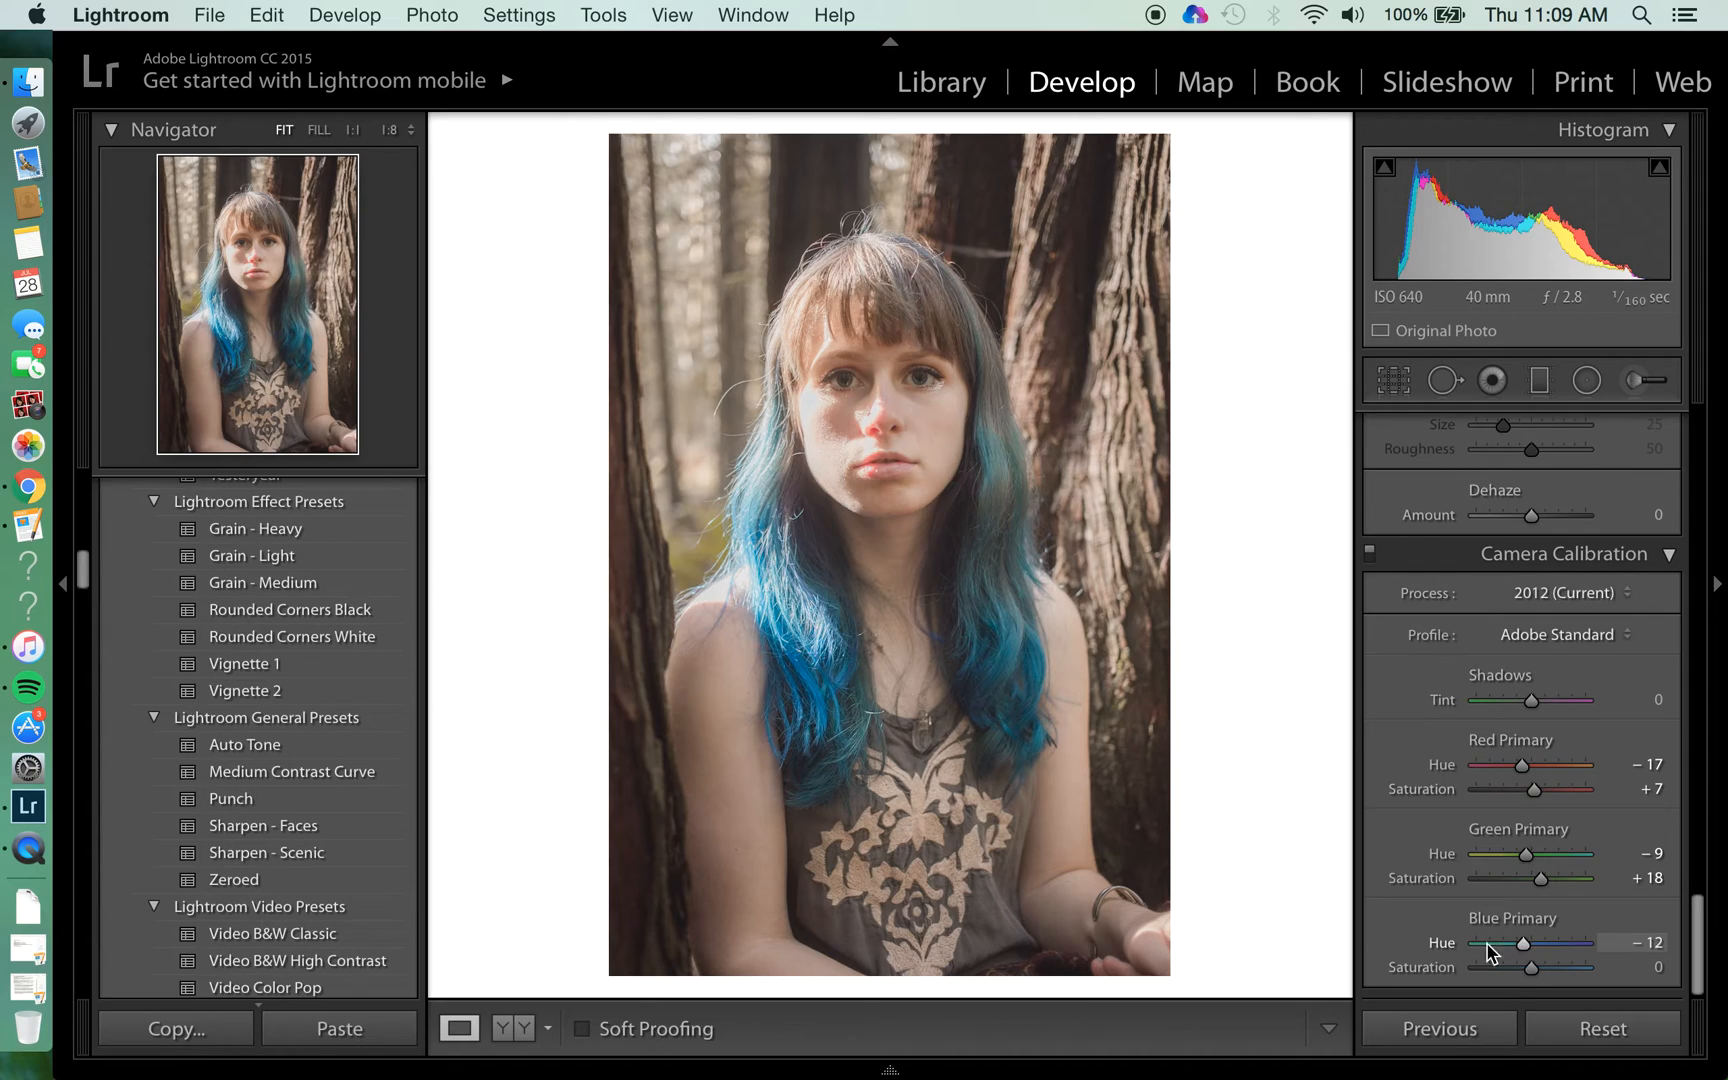
{"action": "left_click_drag", "start_coordinate": [1530, 967], "coordinate": [1527, 969]}
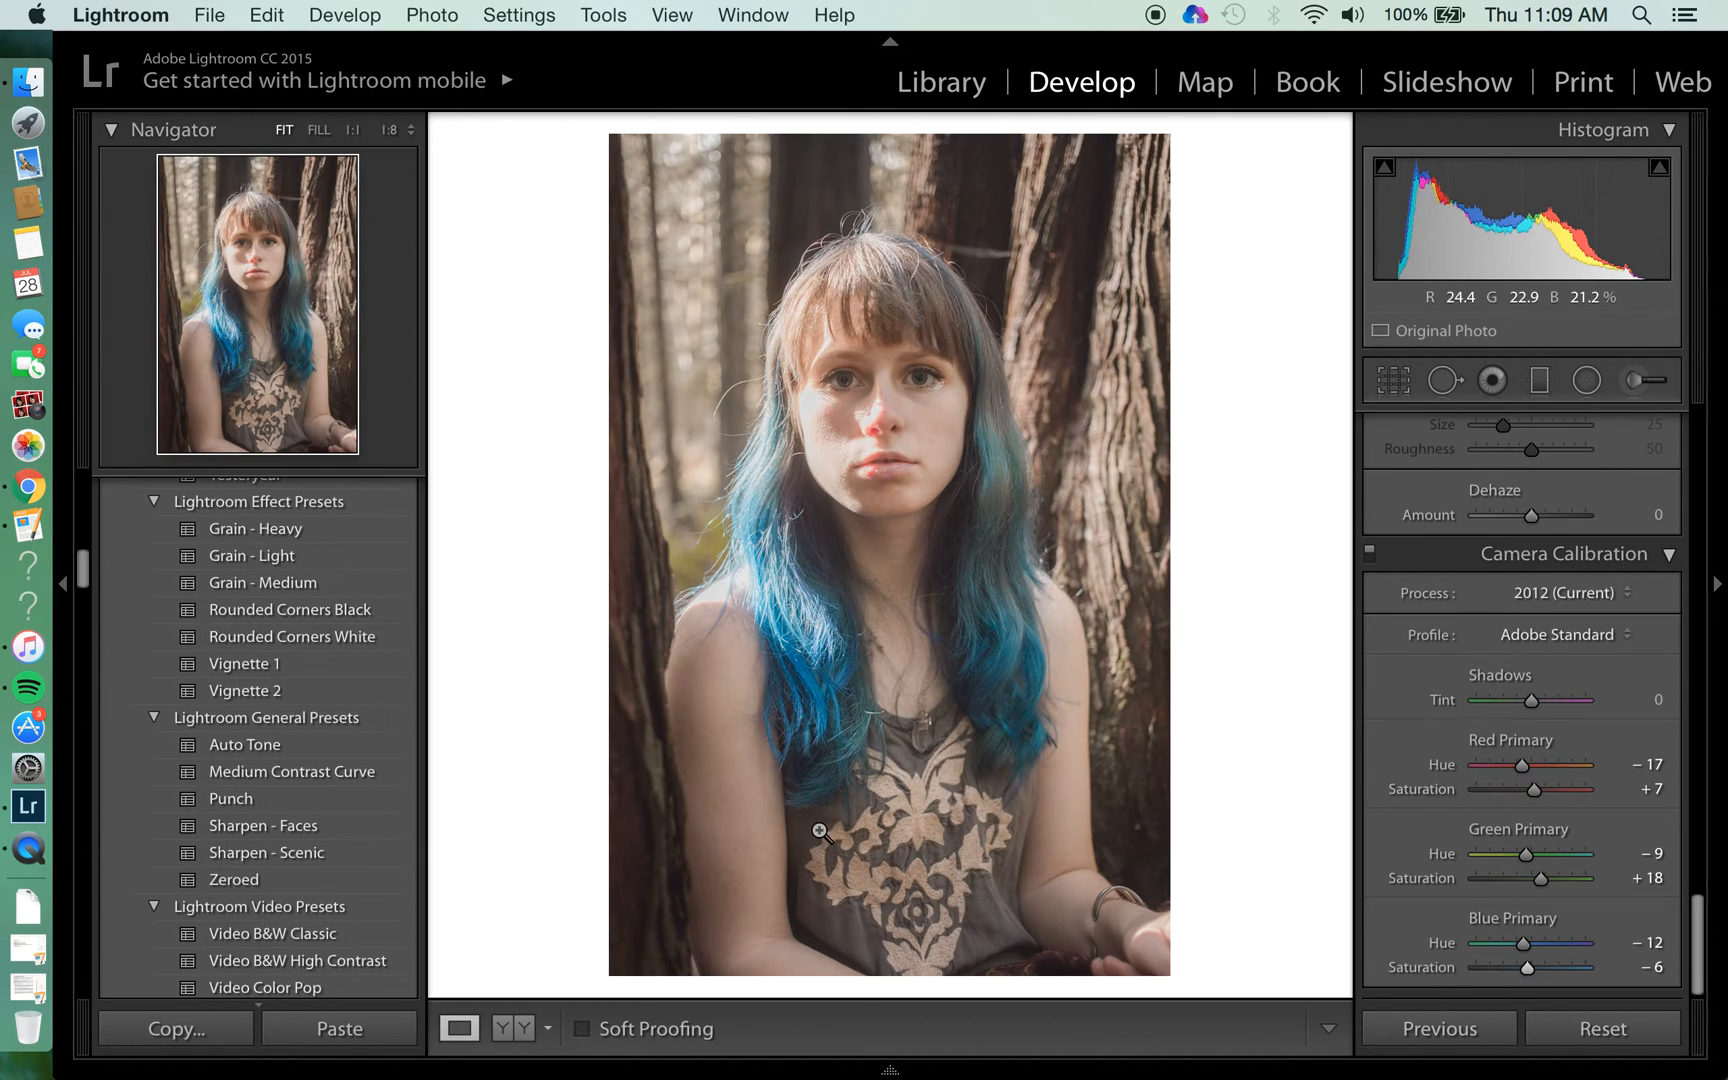
{"action": "left_click", "coordinate": [513, 1031]}
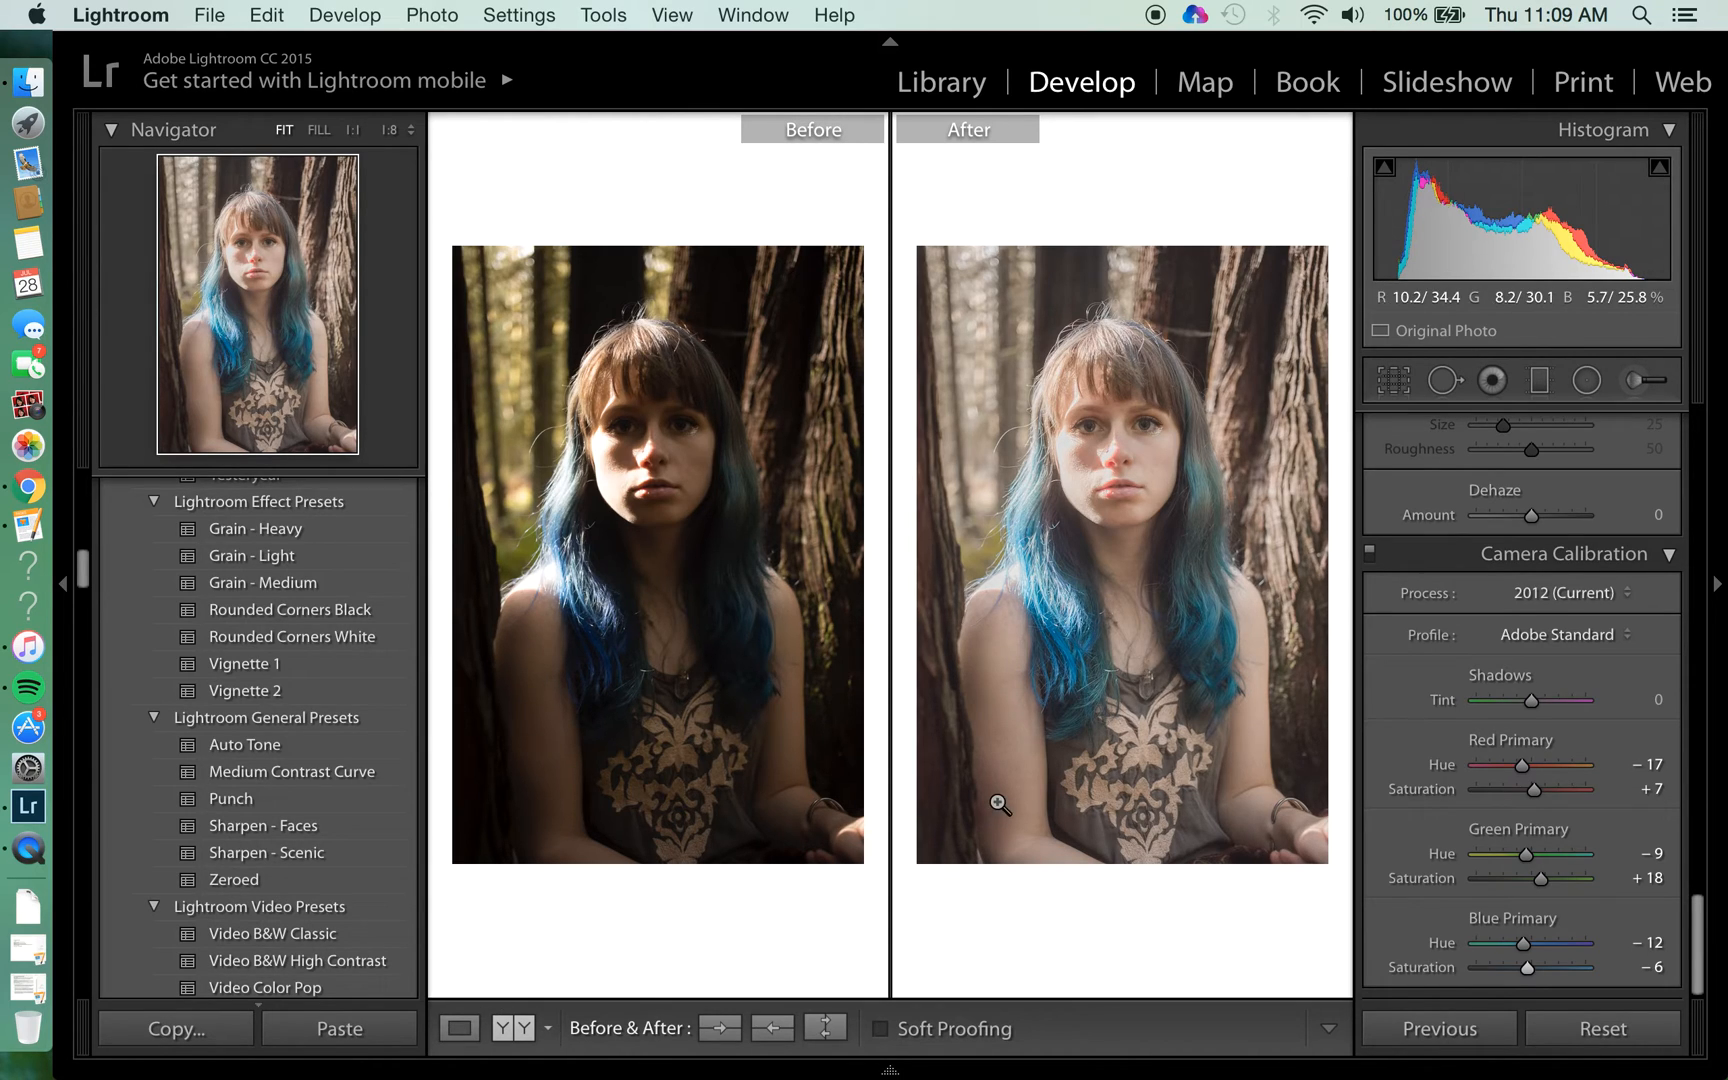
{"action": "left_click", "coordinate": [460, 1028]}
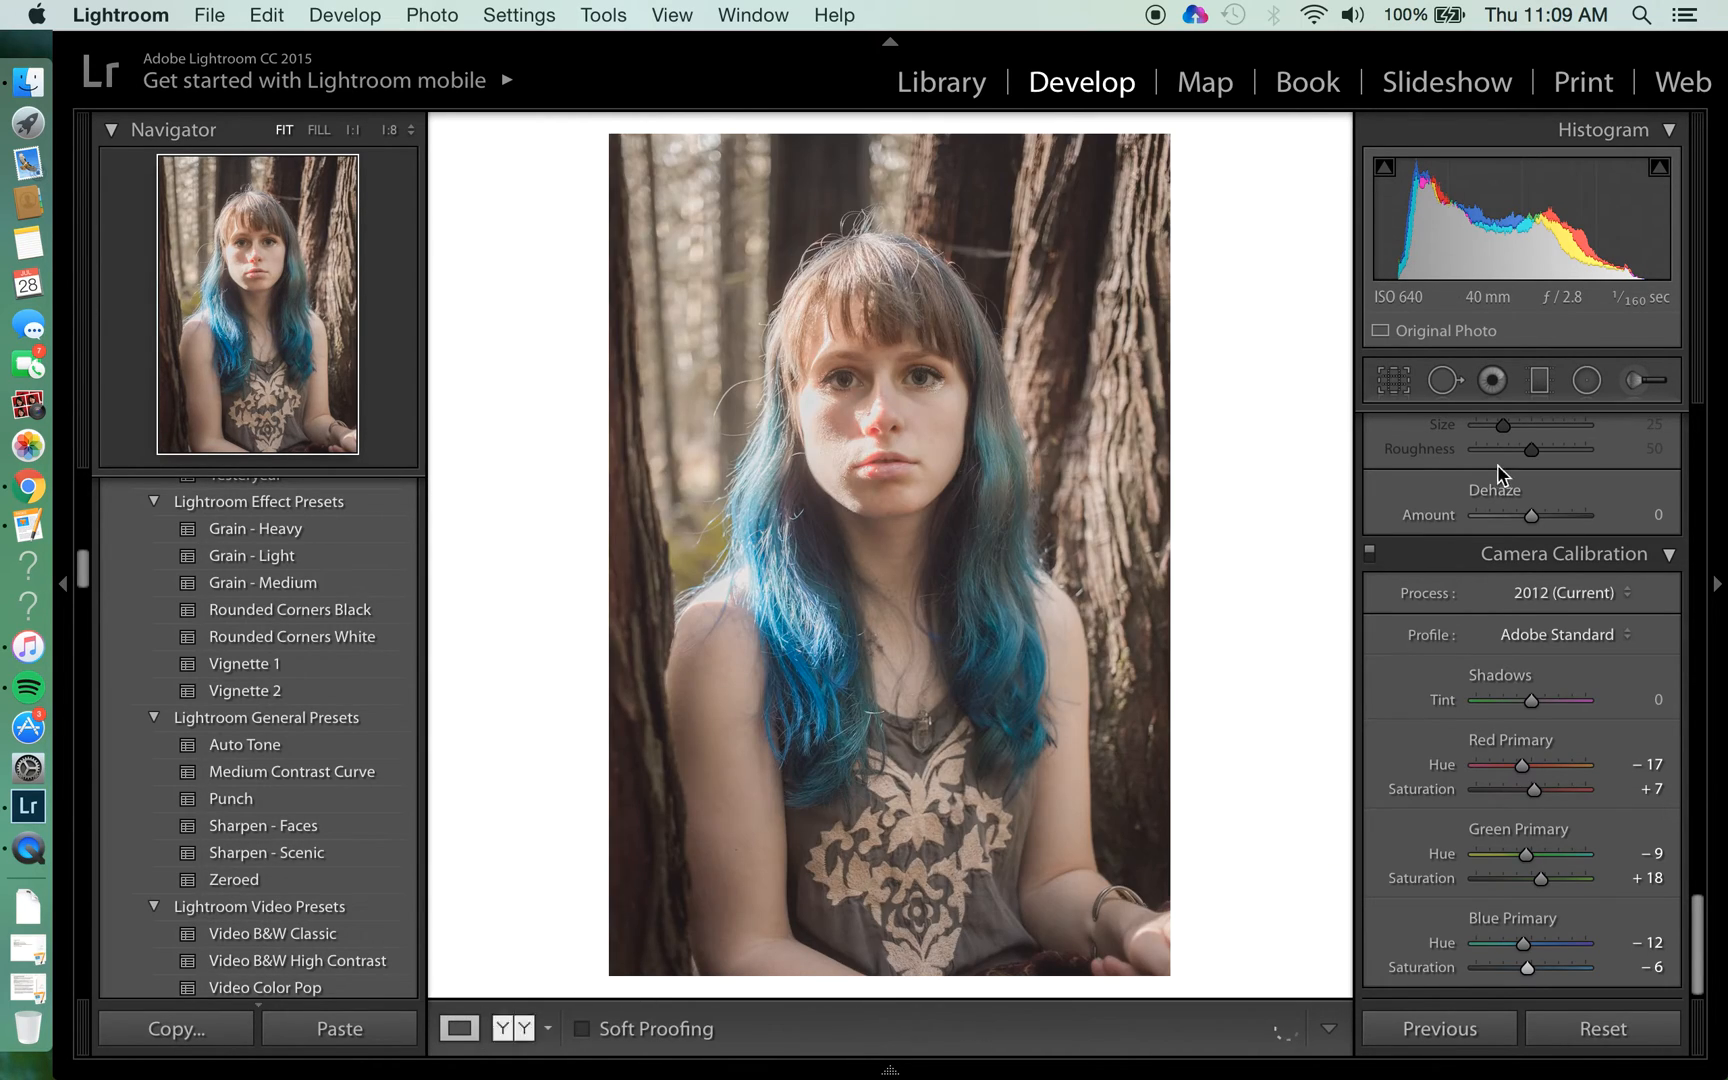
Apply split toning with Highlights hue 25 and saturation 7, and Shadows hue 29 and saturation 8
{"action": "scroll", "coordinate": [1492, 748], "scroll_direction": "up", "scroll_amount": 10}
{"action": "scroll", "coordinate": [1492, 752], "scroll_direction": "up", "scroll_amount": 1}
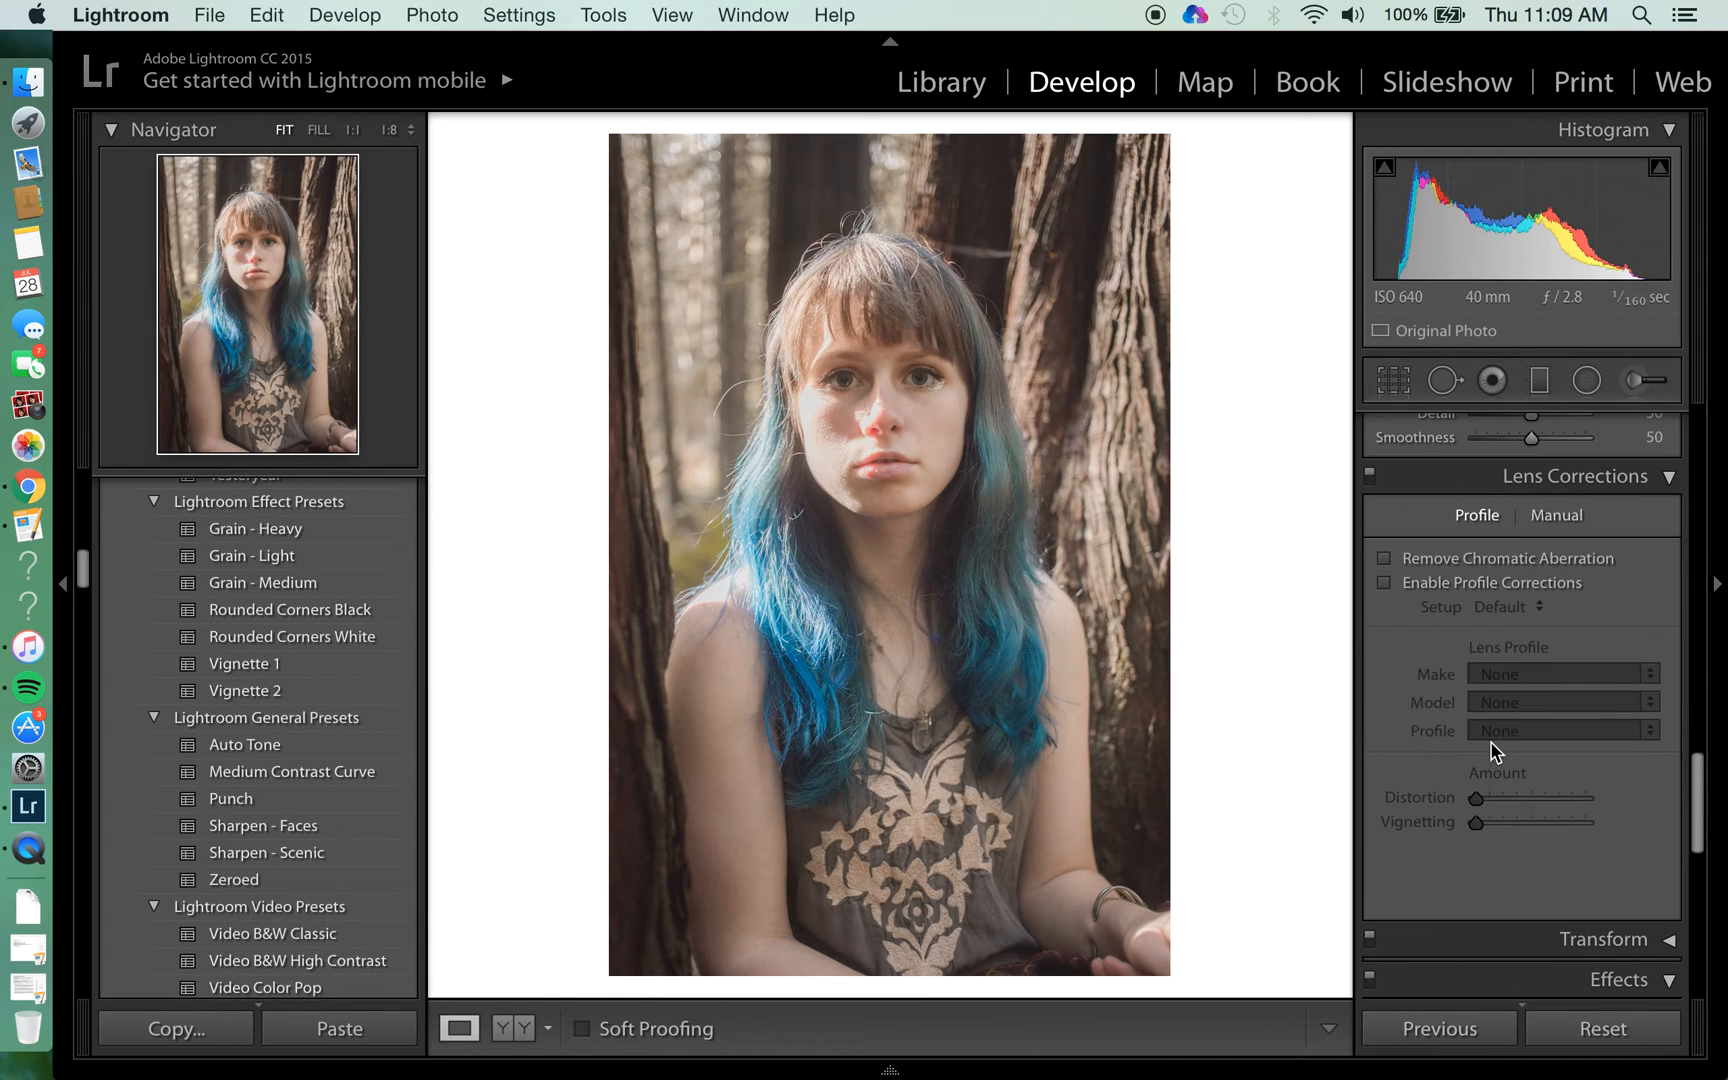
{"action": "scroll", "coordinate": [1495, 748], "scroll_direction": "up", "scroll_amount": 10}
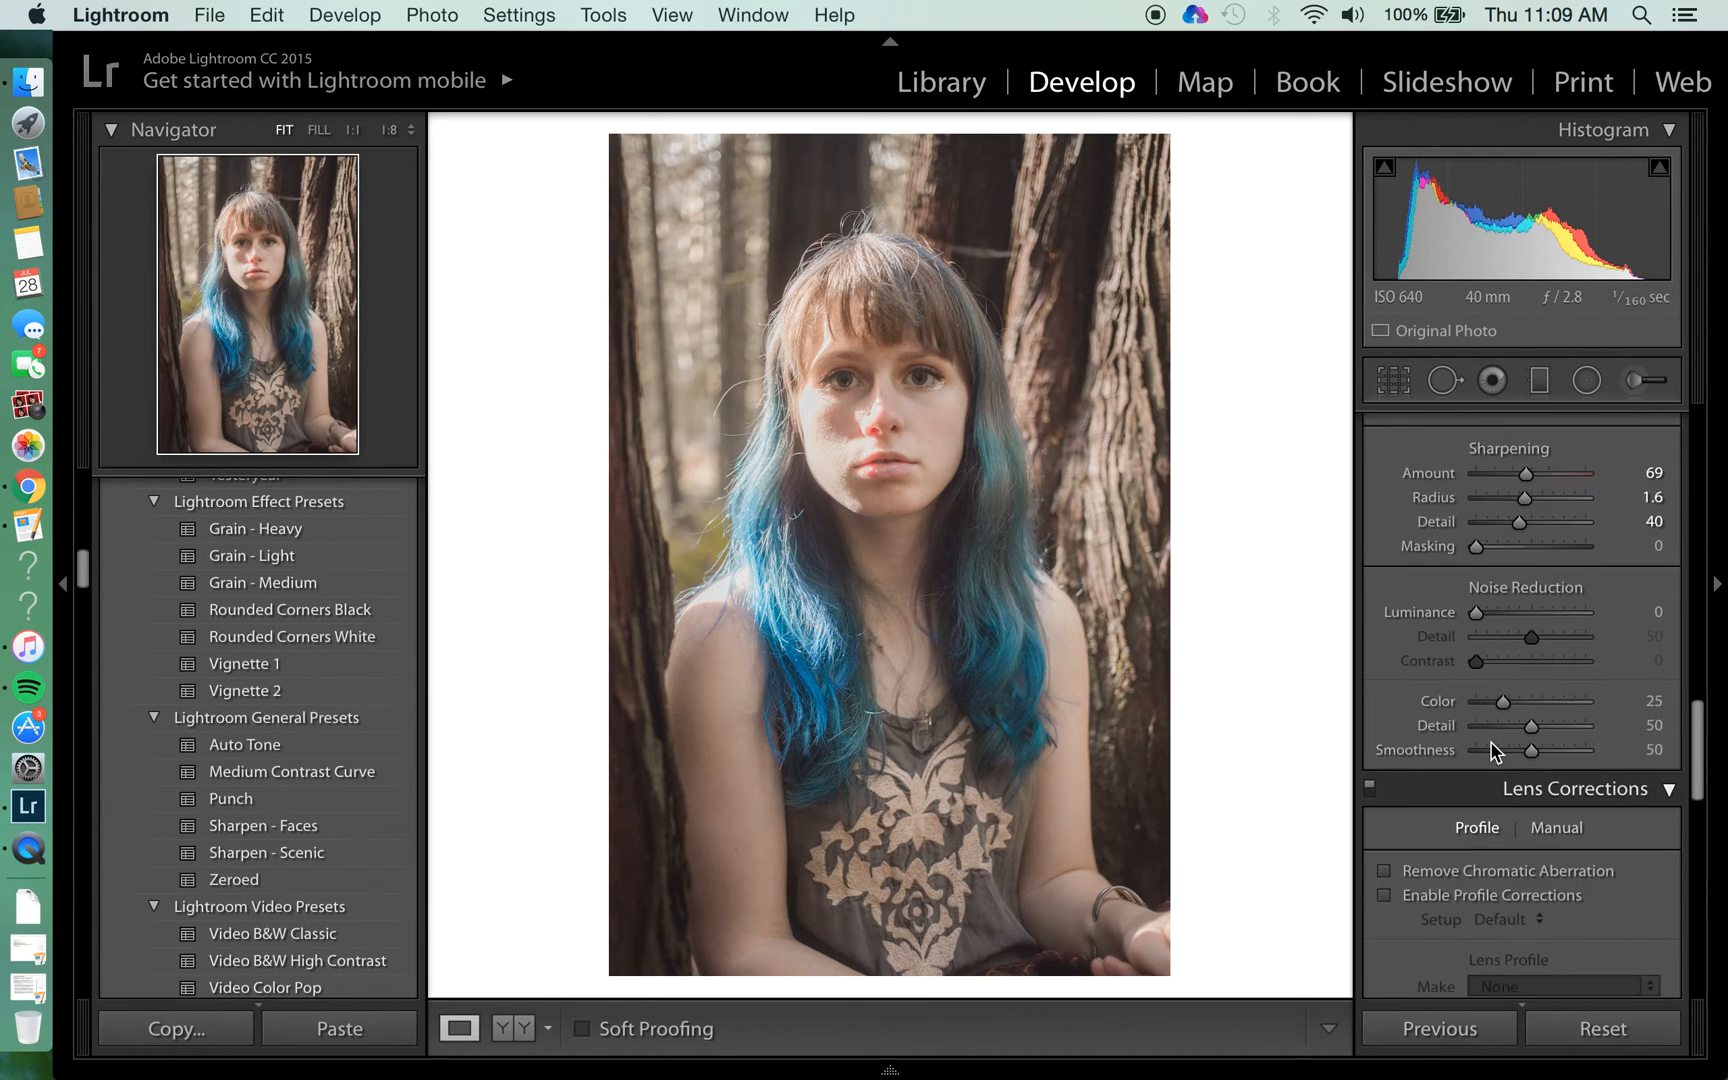
{"action": "scroll", "coordinate": [1492, 745], "scroll_direction": "up", "scroll_amount": 6}
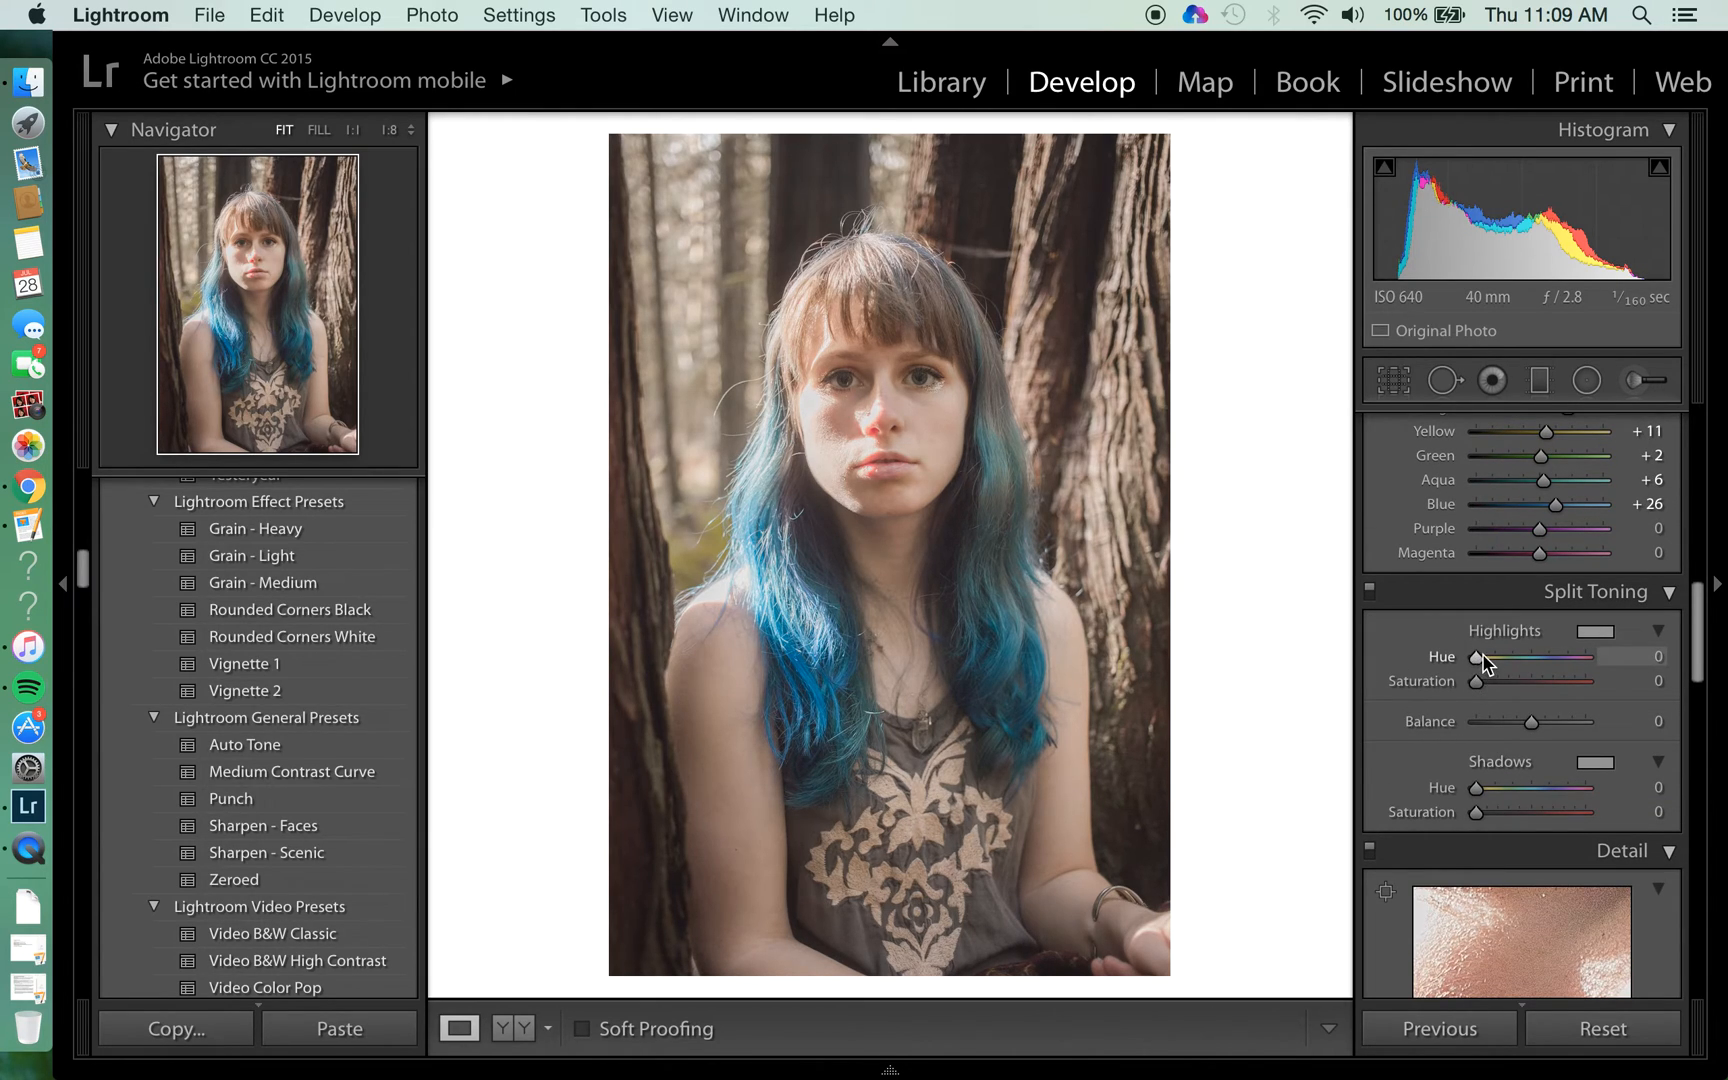
{"action": "left_click", "coordinate": [1484, 787]}
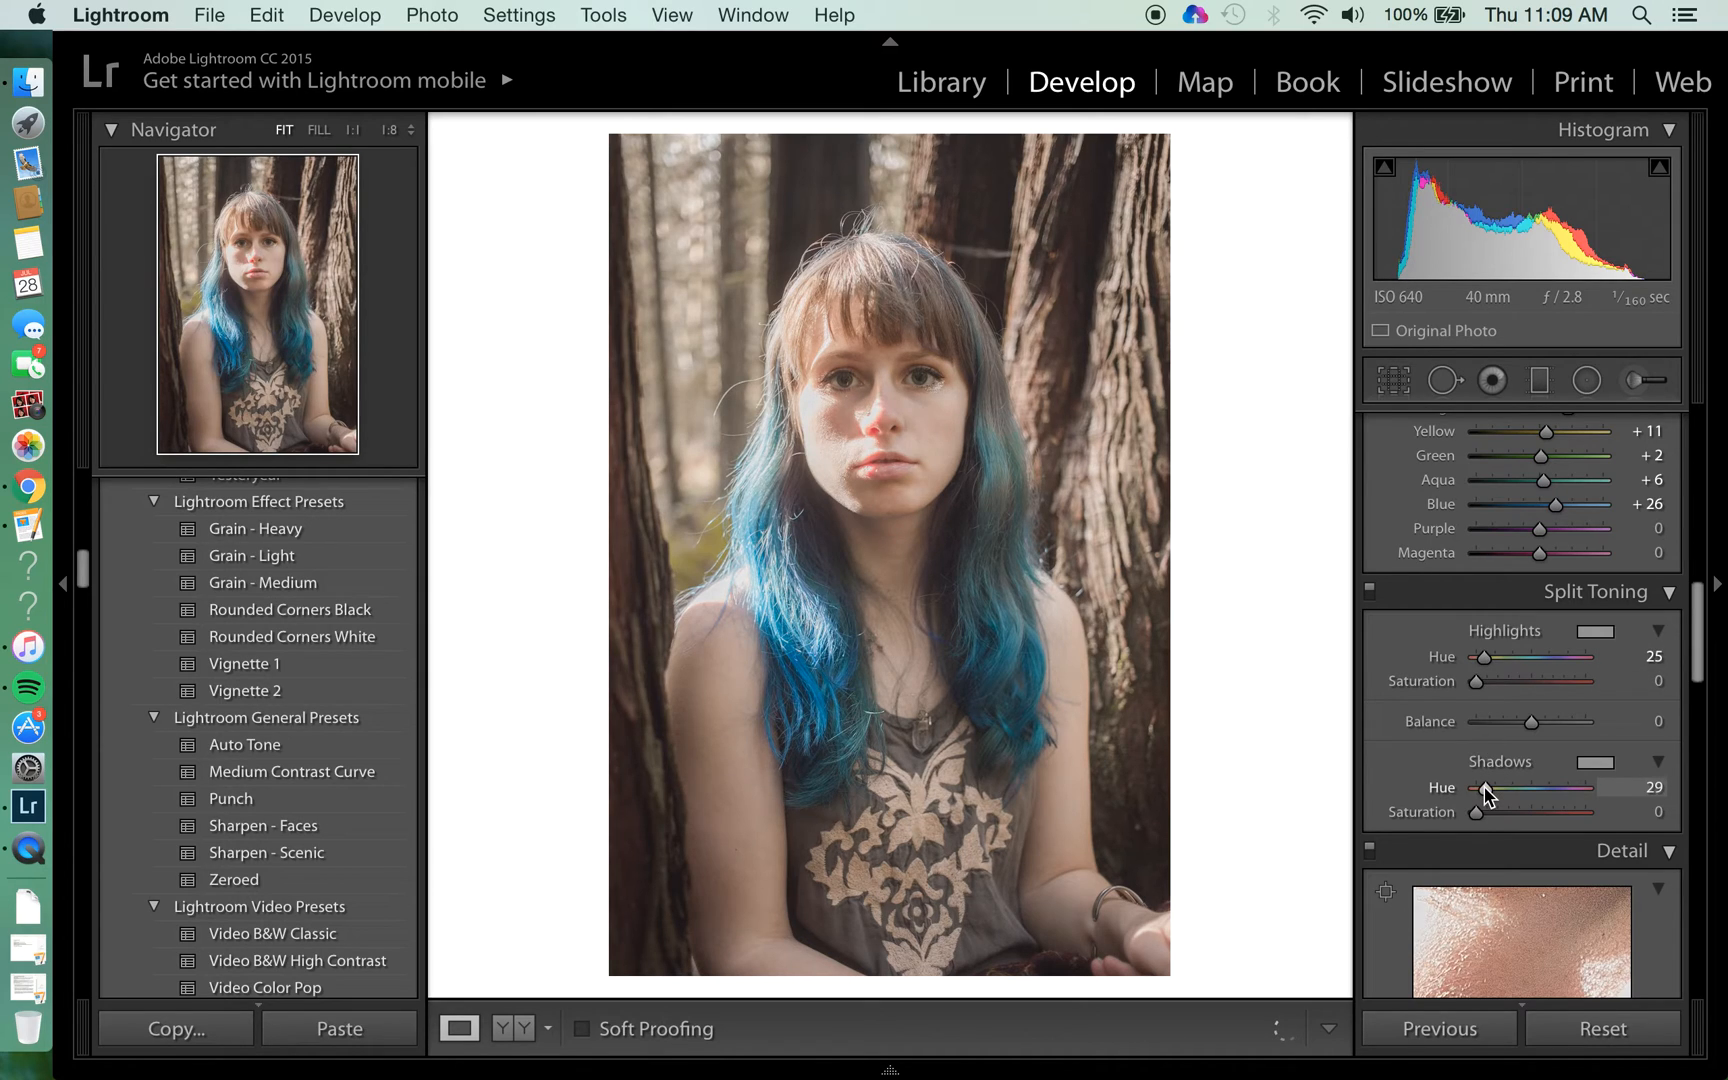
{"action": "left_click", "coordinate": [1484, 812]}
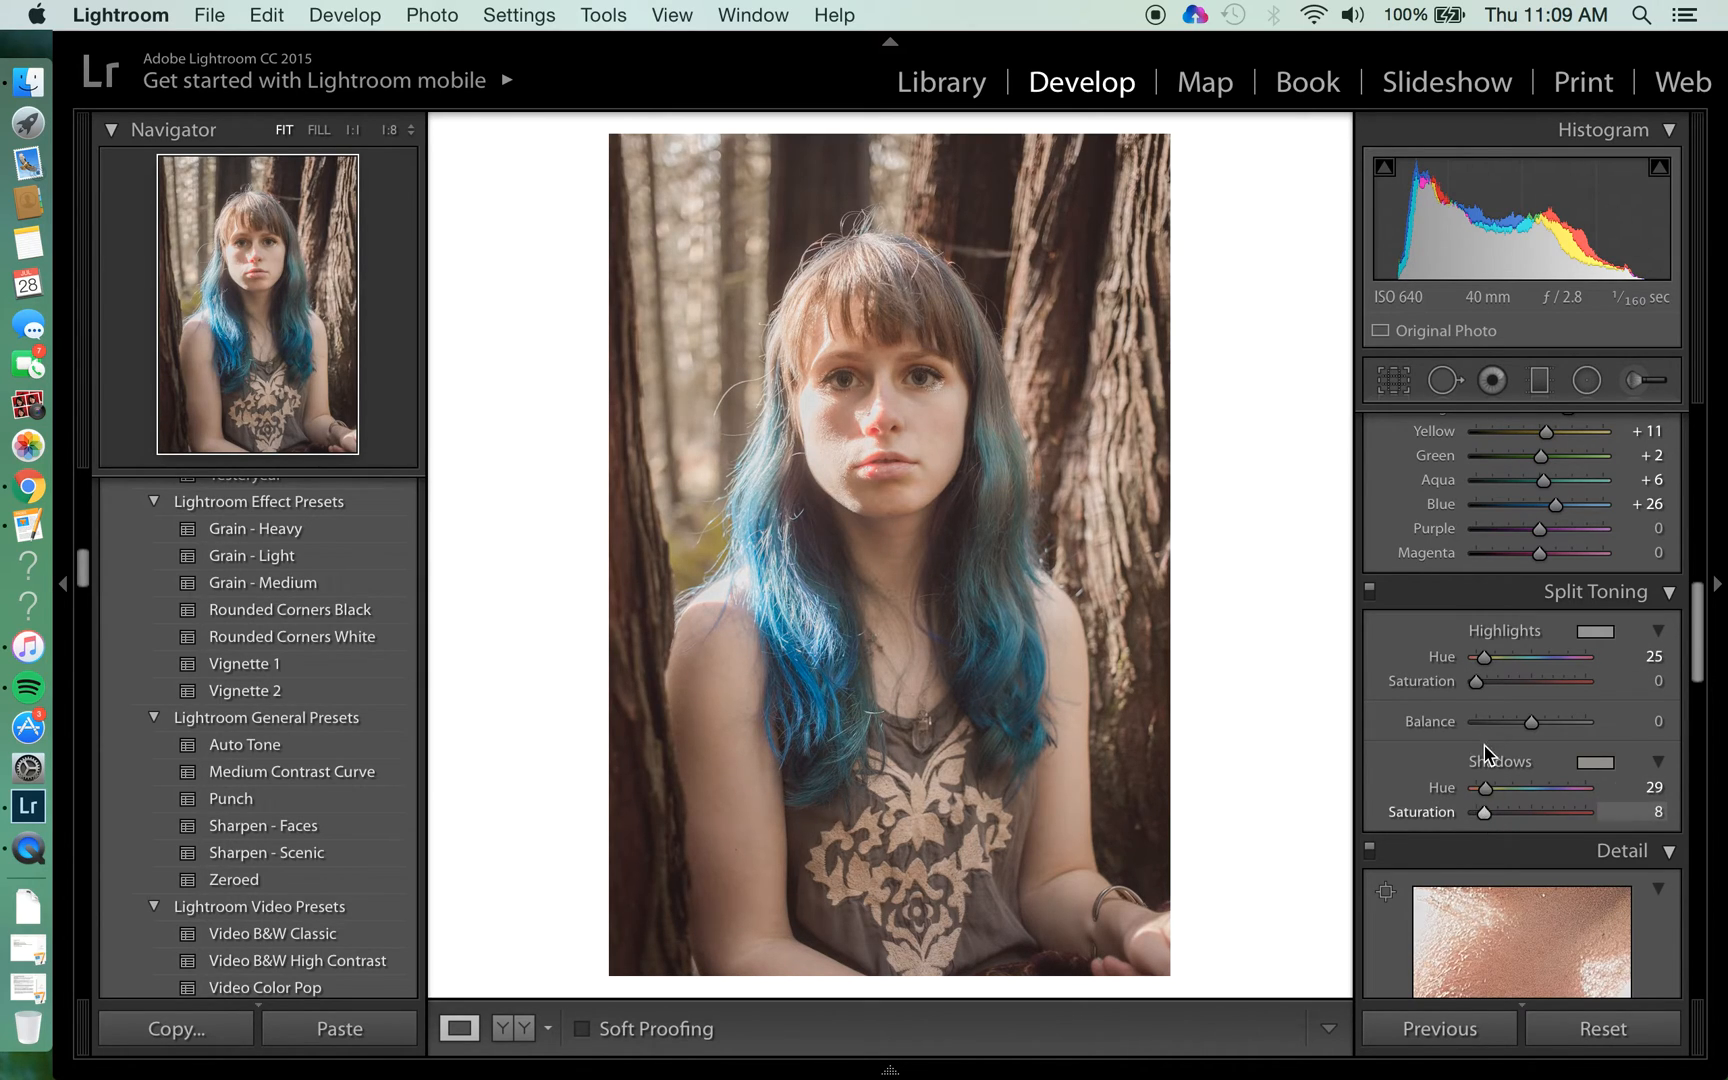
{"action": "left_click", "coordinate": [1482, 682]}
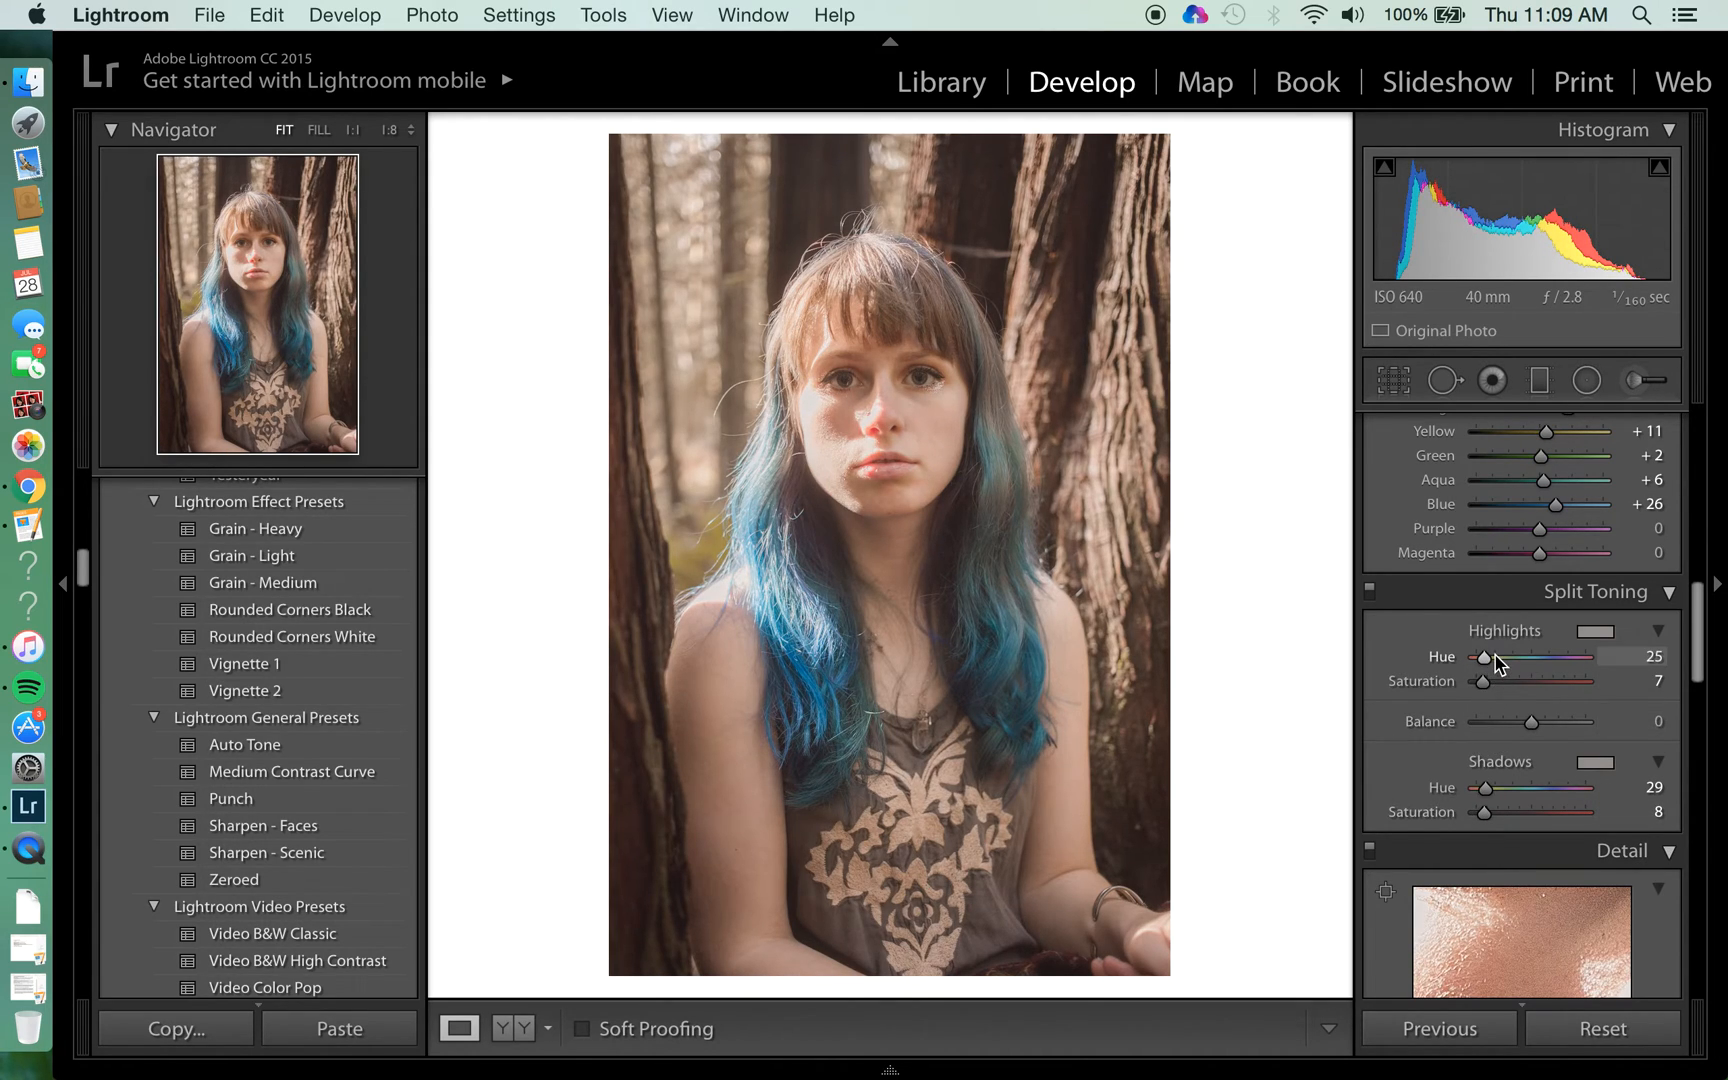
Change the split toning to Highlights hue 241 and Shadows hue 55, with Balance at −5
{"action": "left_click_drag", "start_coordinate": [1486, 658], "coordinate": [1540, 658]}
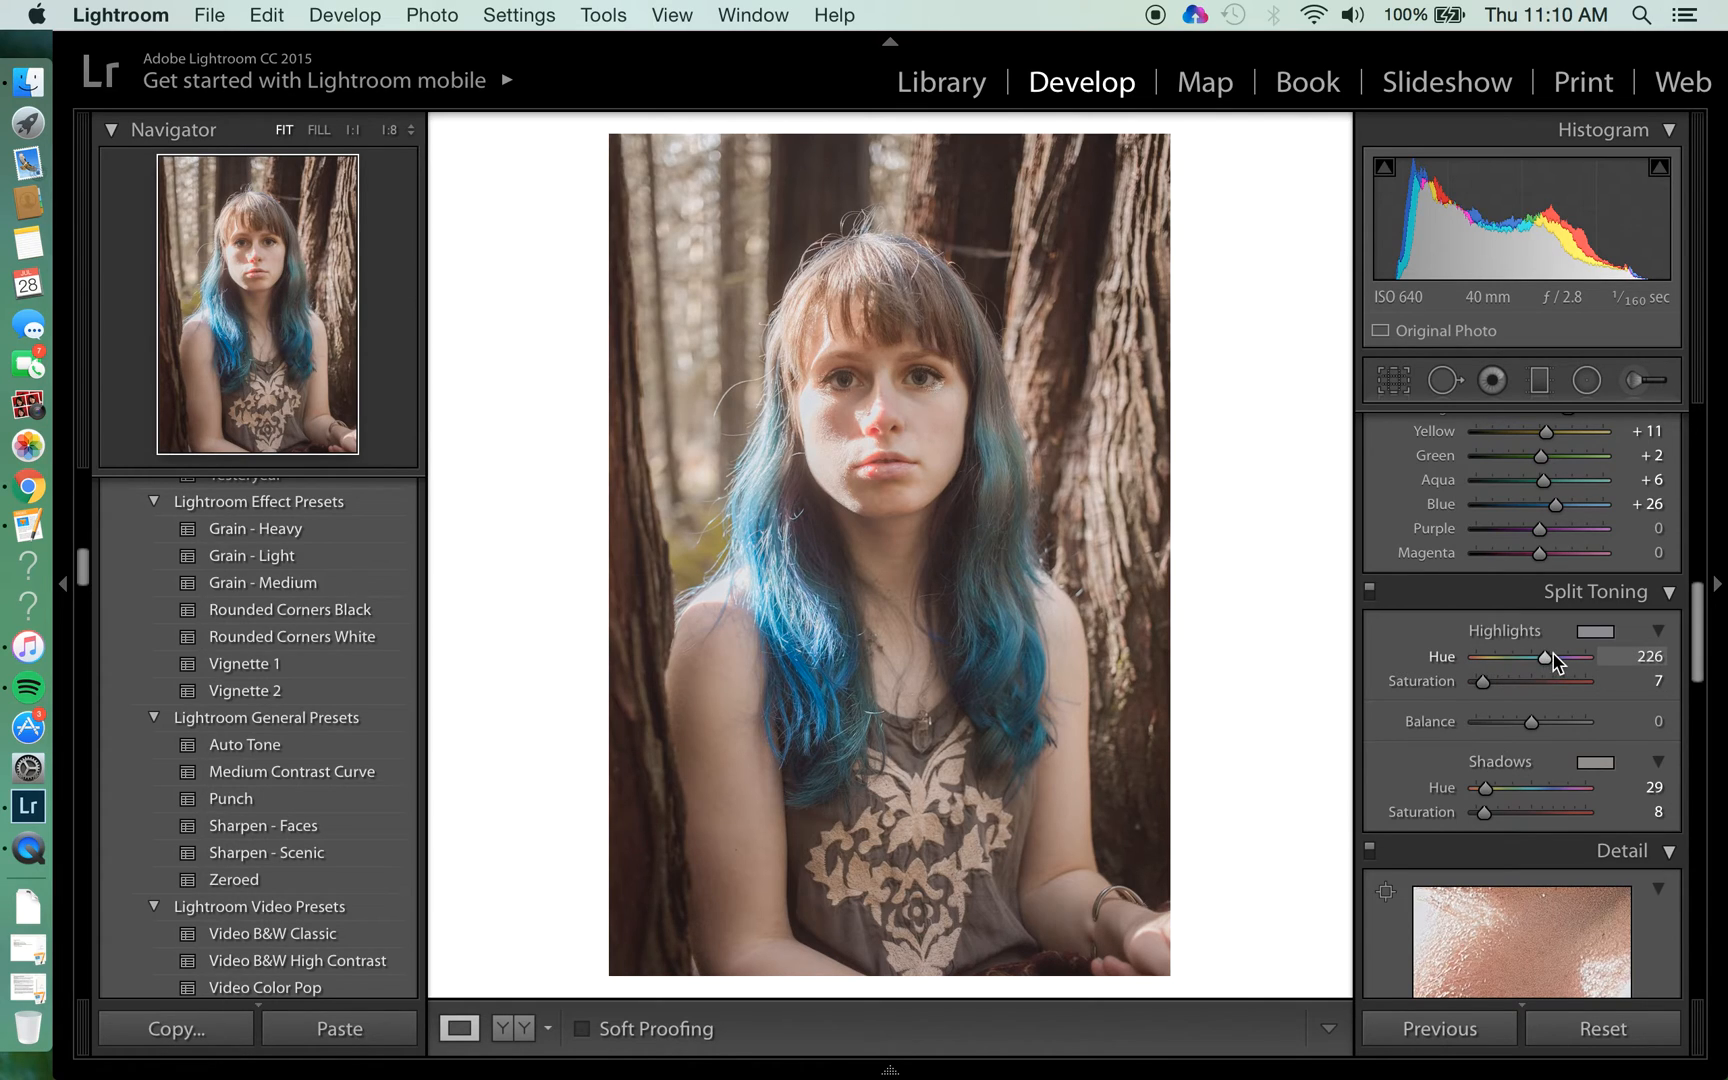
{"action": "mouse_move", "coordinate": [1487, 779]}
{"action": "left_mouse_down"}
{"action": "mouse_move", "coordinate": [1503, 791]}
{"action": "mouse_move", "coordinate": [1486, 797]}
{"action": "mouse_move", "coordinate": [1566, 792]}
{"action": "mouse_move", "coordinate": [1501, 801]}
{"action": "left_mouse_up"}
{"action": "left_click_drag", "start_coordinate": [1545, 658], "coordinate": [1522, 720]}
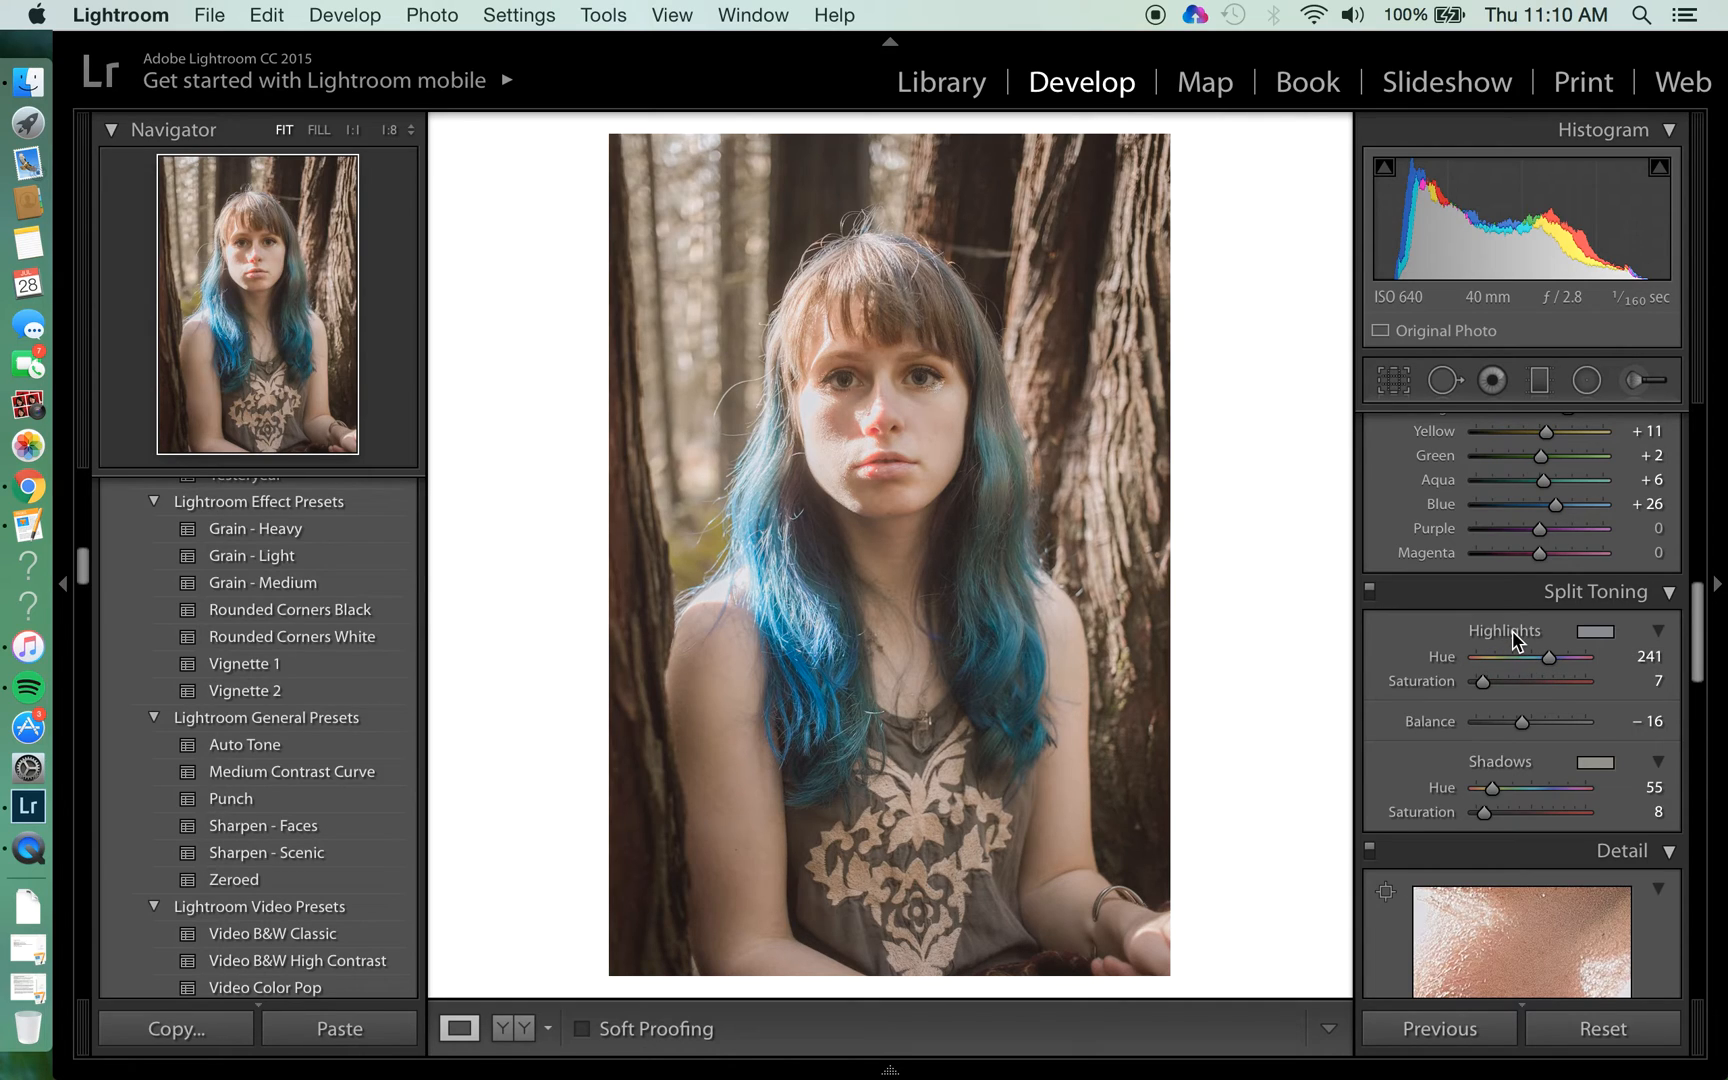
{"action": "left_click", "coordinate": [1508, 722]}
{"action": "left_click_drag", "start_coordinate": [1530, 718], "coordinate": [1527, 721]}
{"action": "left_click_drag", "start_coordinate": [1527, 721], "coordinate": [1527, 721]}
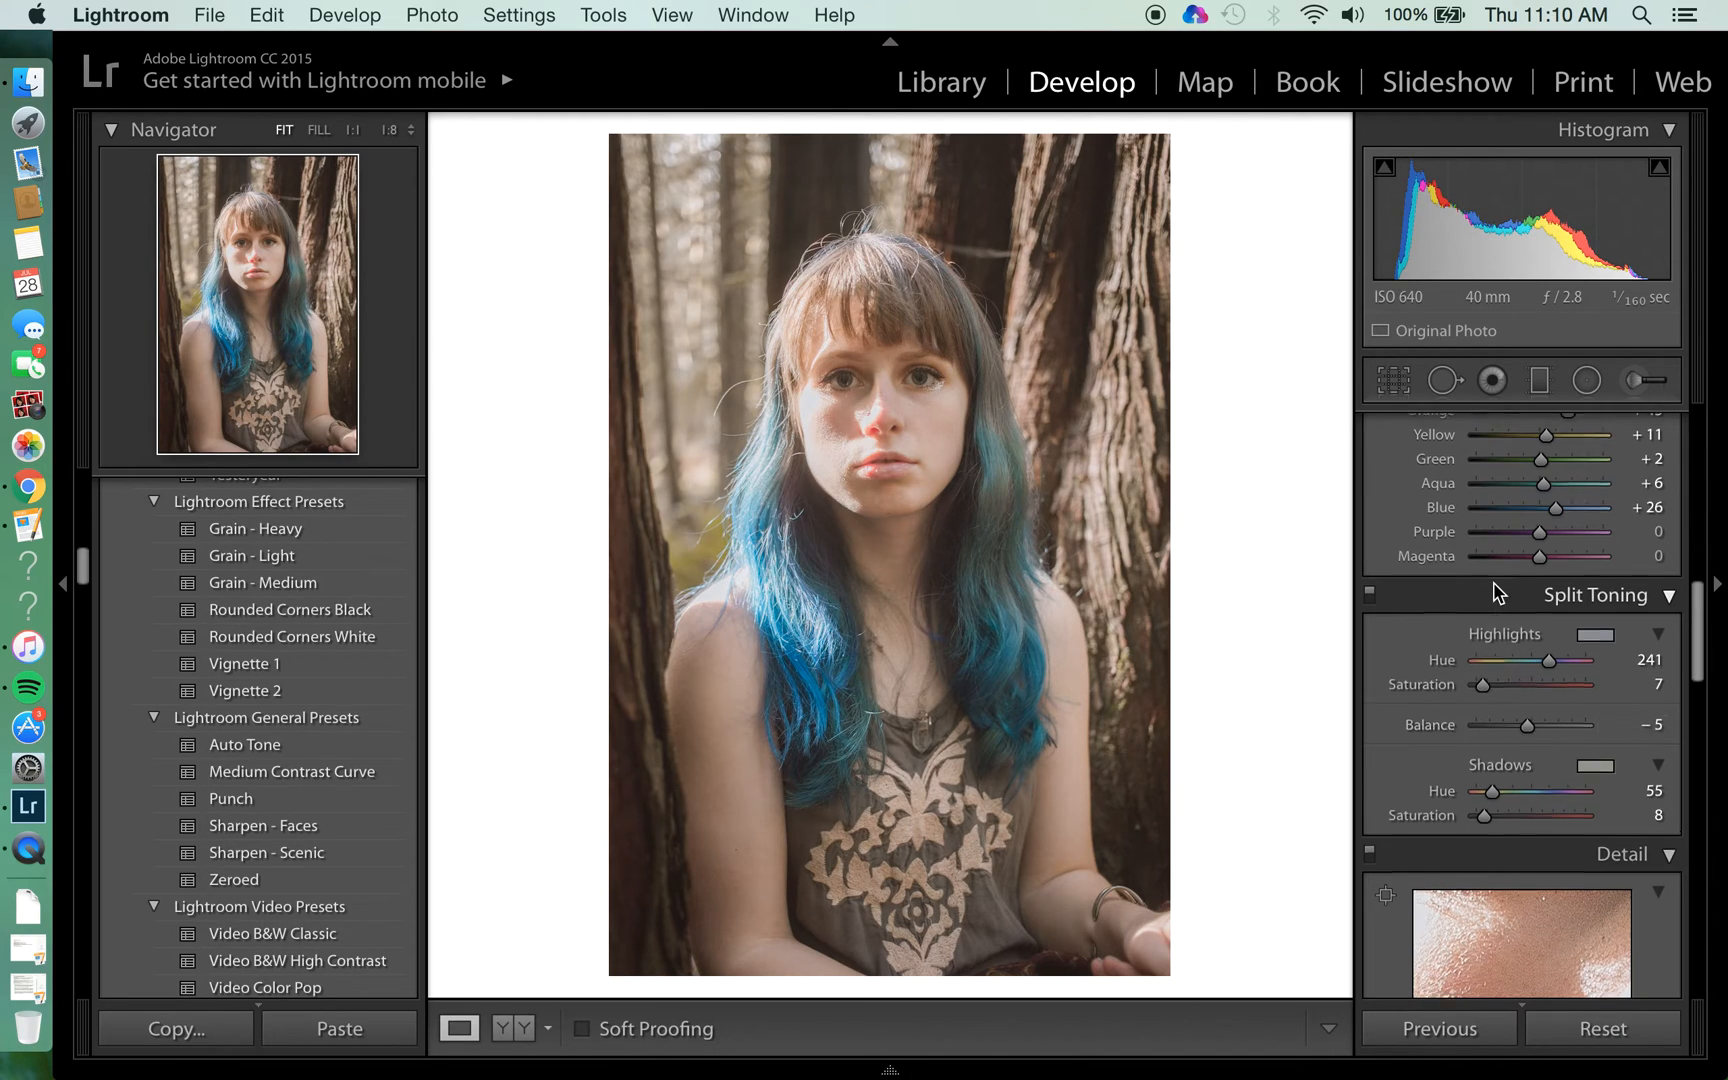
Set the white balance Tint to +9 in the basic adjustments
{"action": "scroll", "coordinate": [1500, 590], "scroll_direction": "up", "scroll_amount": 10}
{"action": "scroll", "coordinate": [1497, 590], "scroll_direction": "up", "scroll_amount": 3}
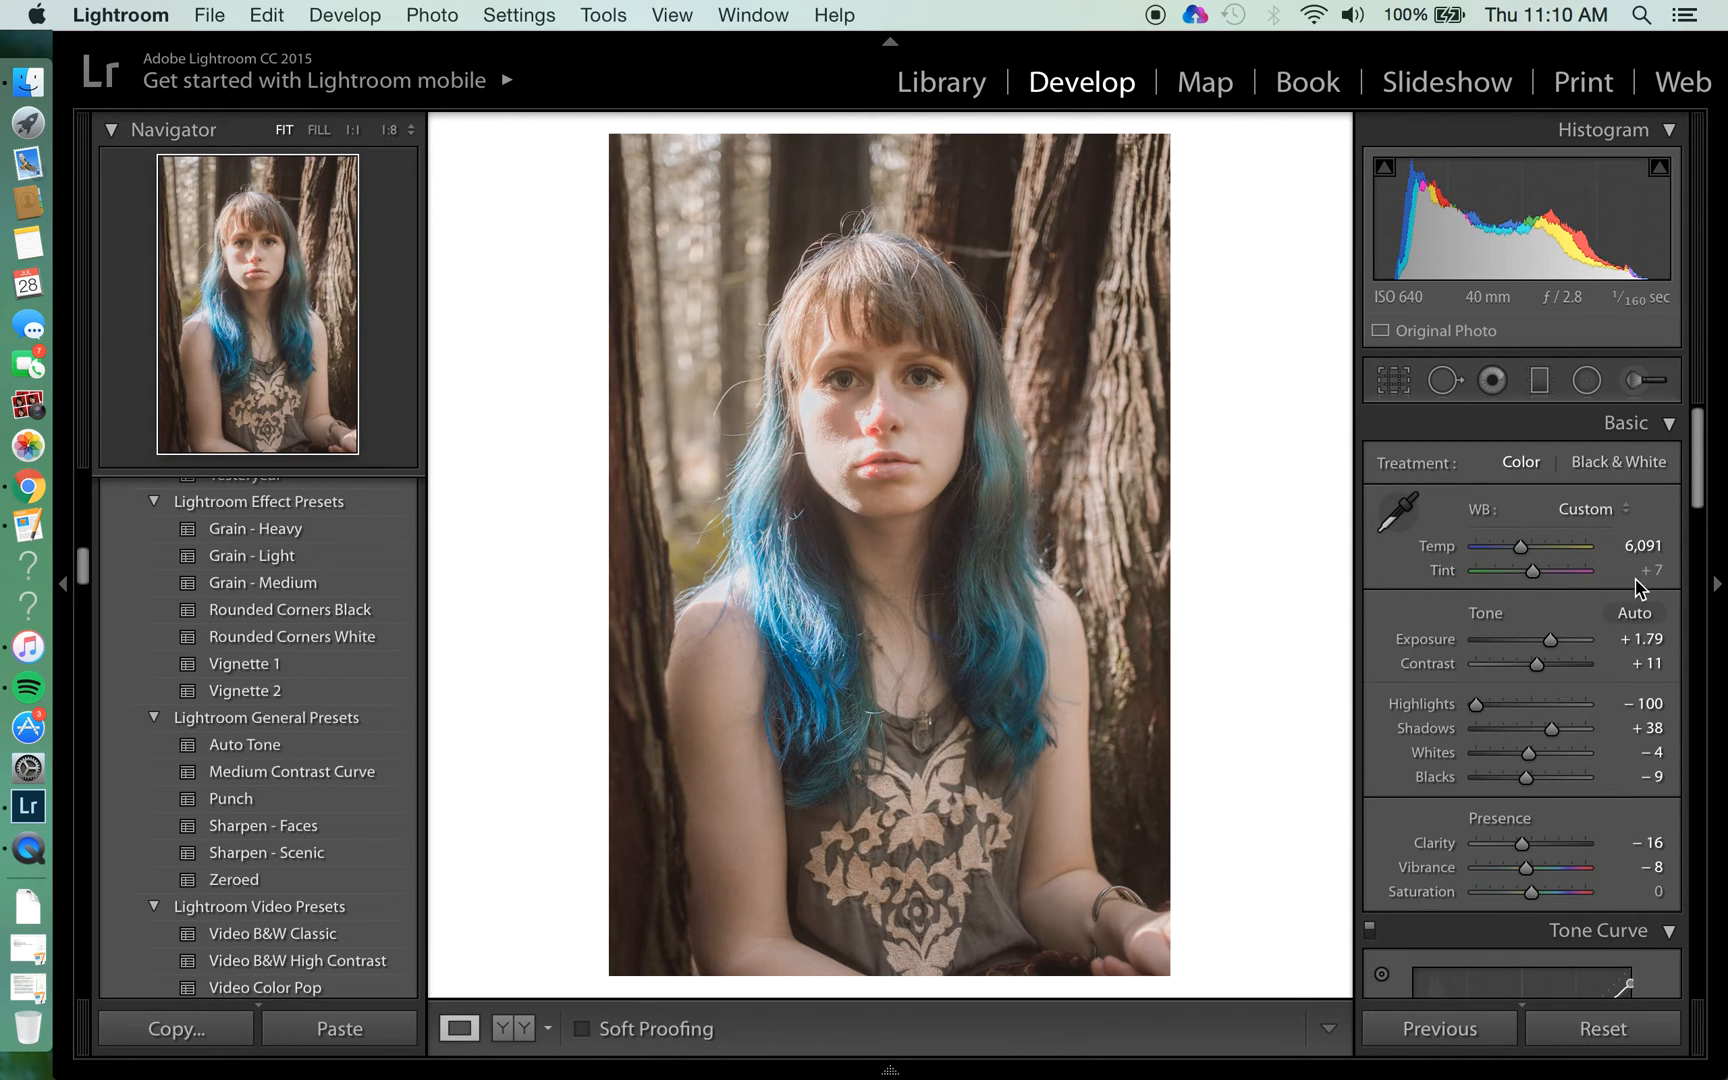
{"action": "left_click_drag", "start_coordinate": [1637, 578], "coordinate": [1645, 578]}
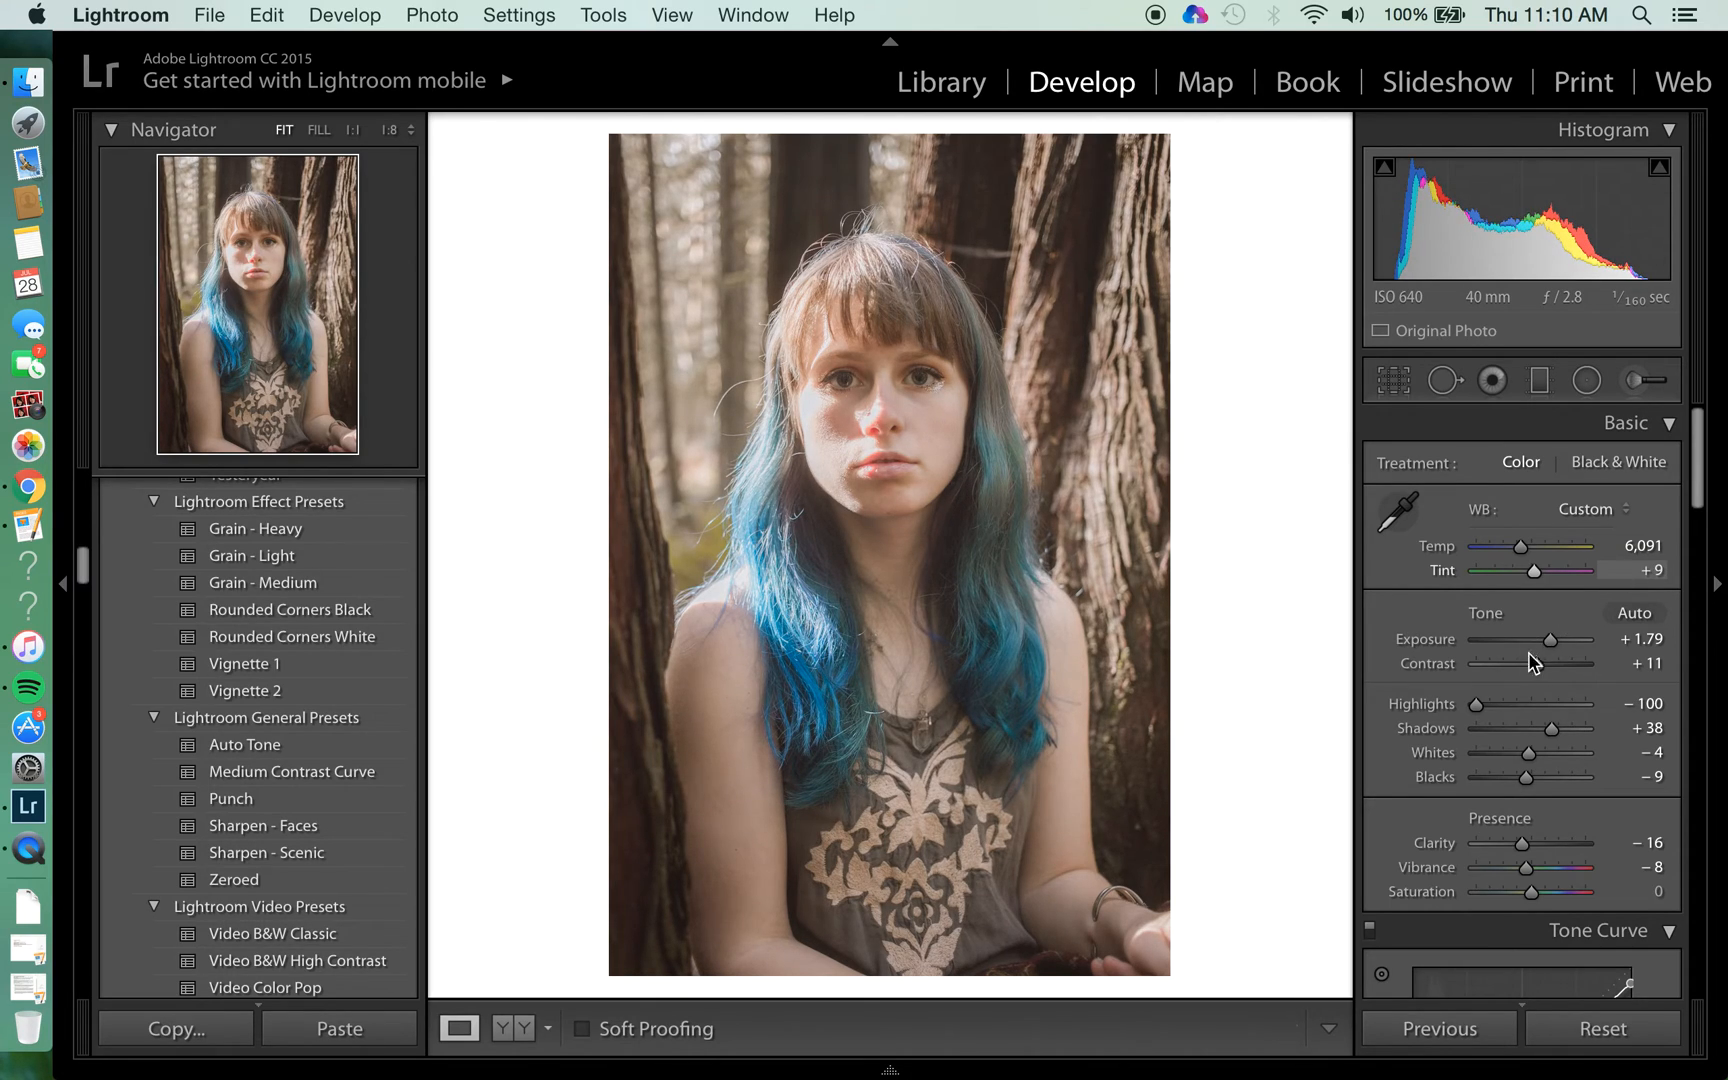
Set Highlights to −92, Shadows to +32, Whites to +10 and Blacks to −17, and check the face up close
{"action": "left_click", "coordinate": [1497, 706]}
{"action": "left_click_drag", "start_coordinate": [1497, 706], "coordinate": [1540, 752]}
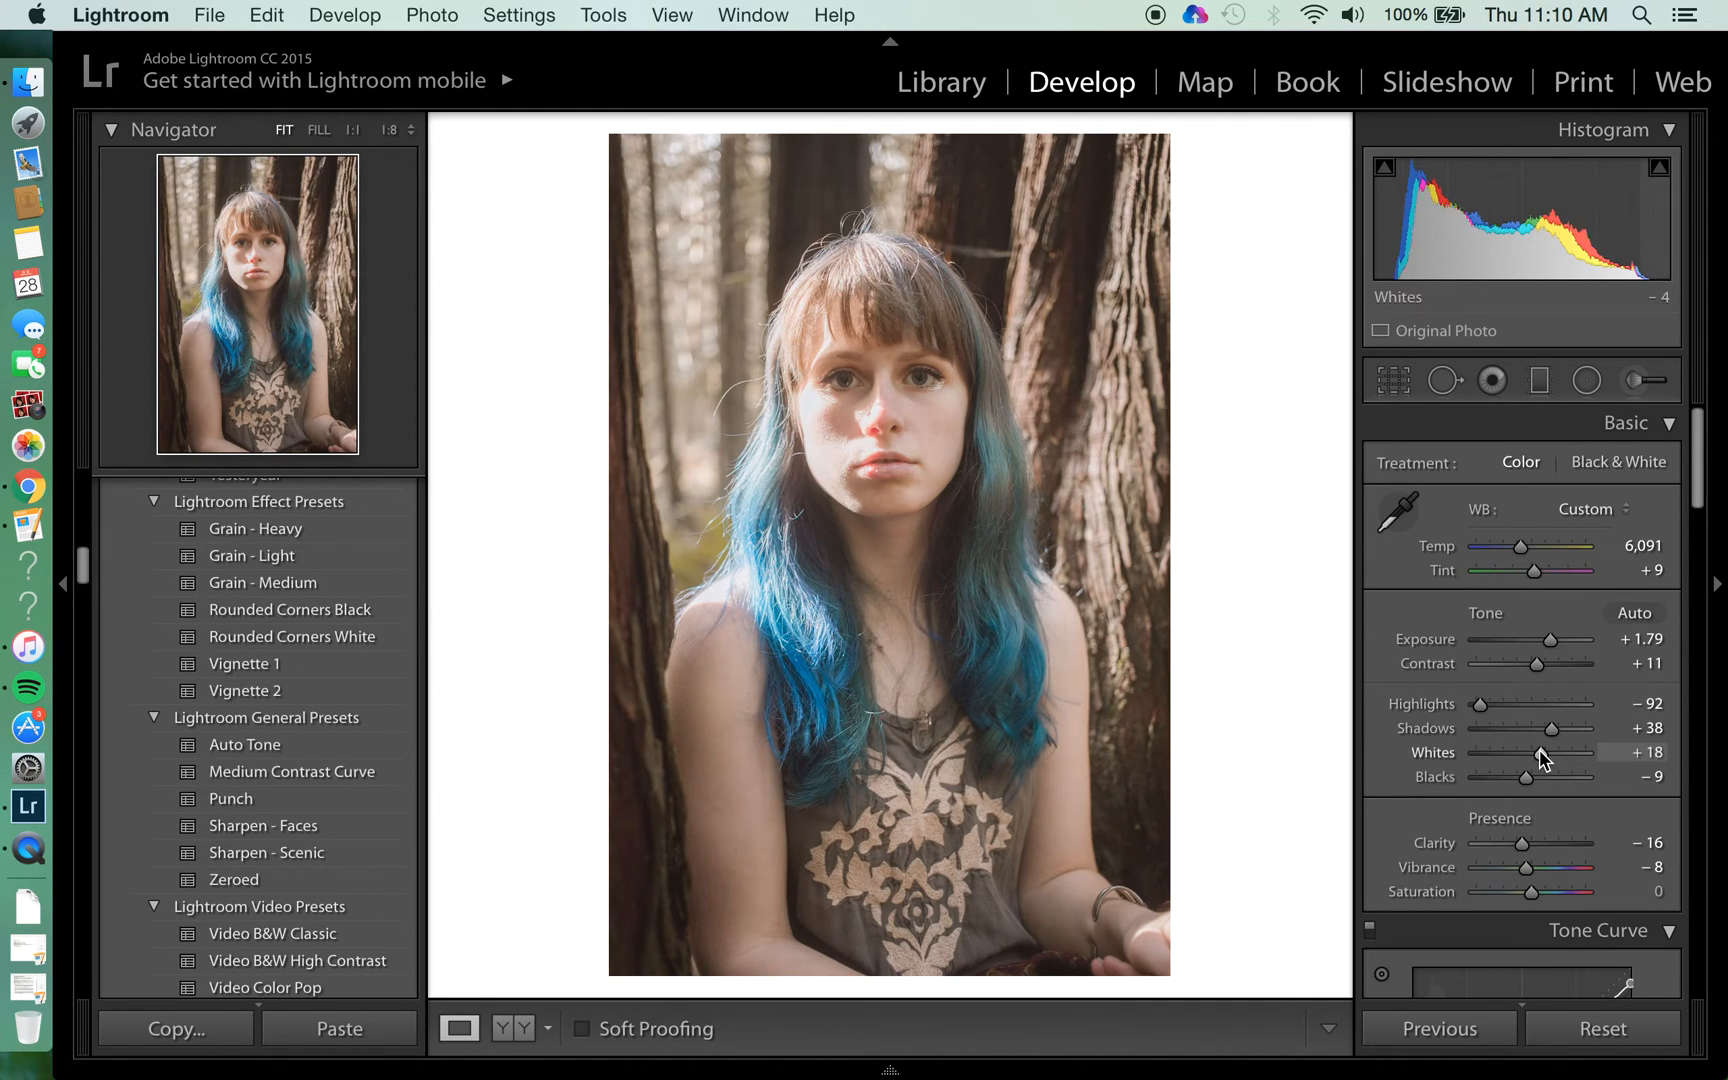
{"action": "left_click_drag", "start_coordinate": [1538, 778], "coordinate": [1537, 783]}
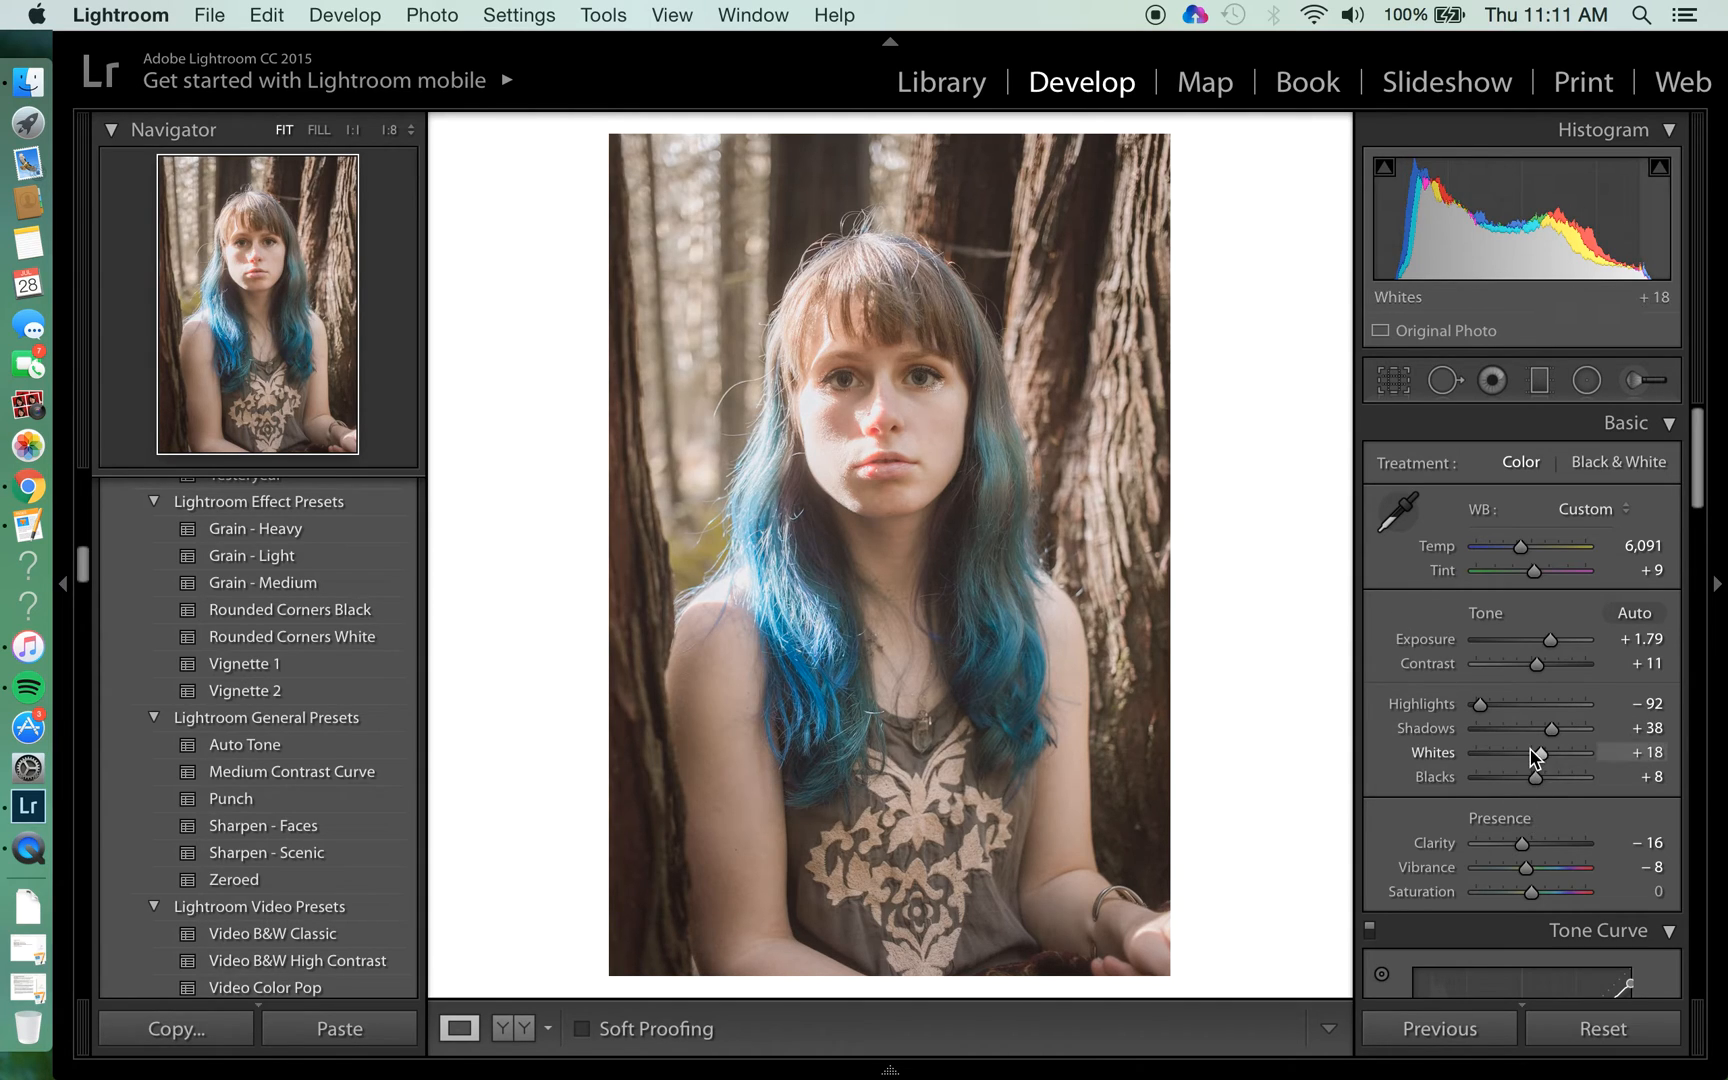
{"action": "left_click_drag", "start_coordinate": [1523, 757], "coordinate": [1549, 738]}
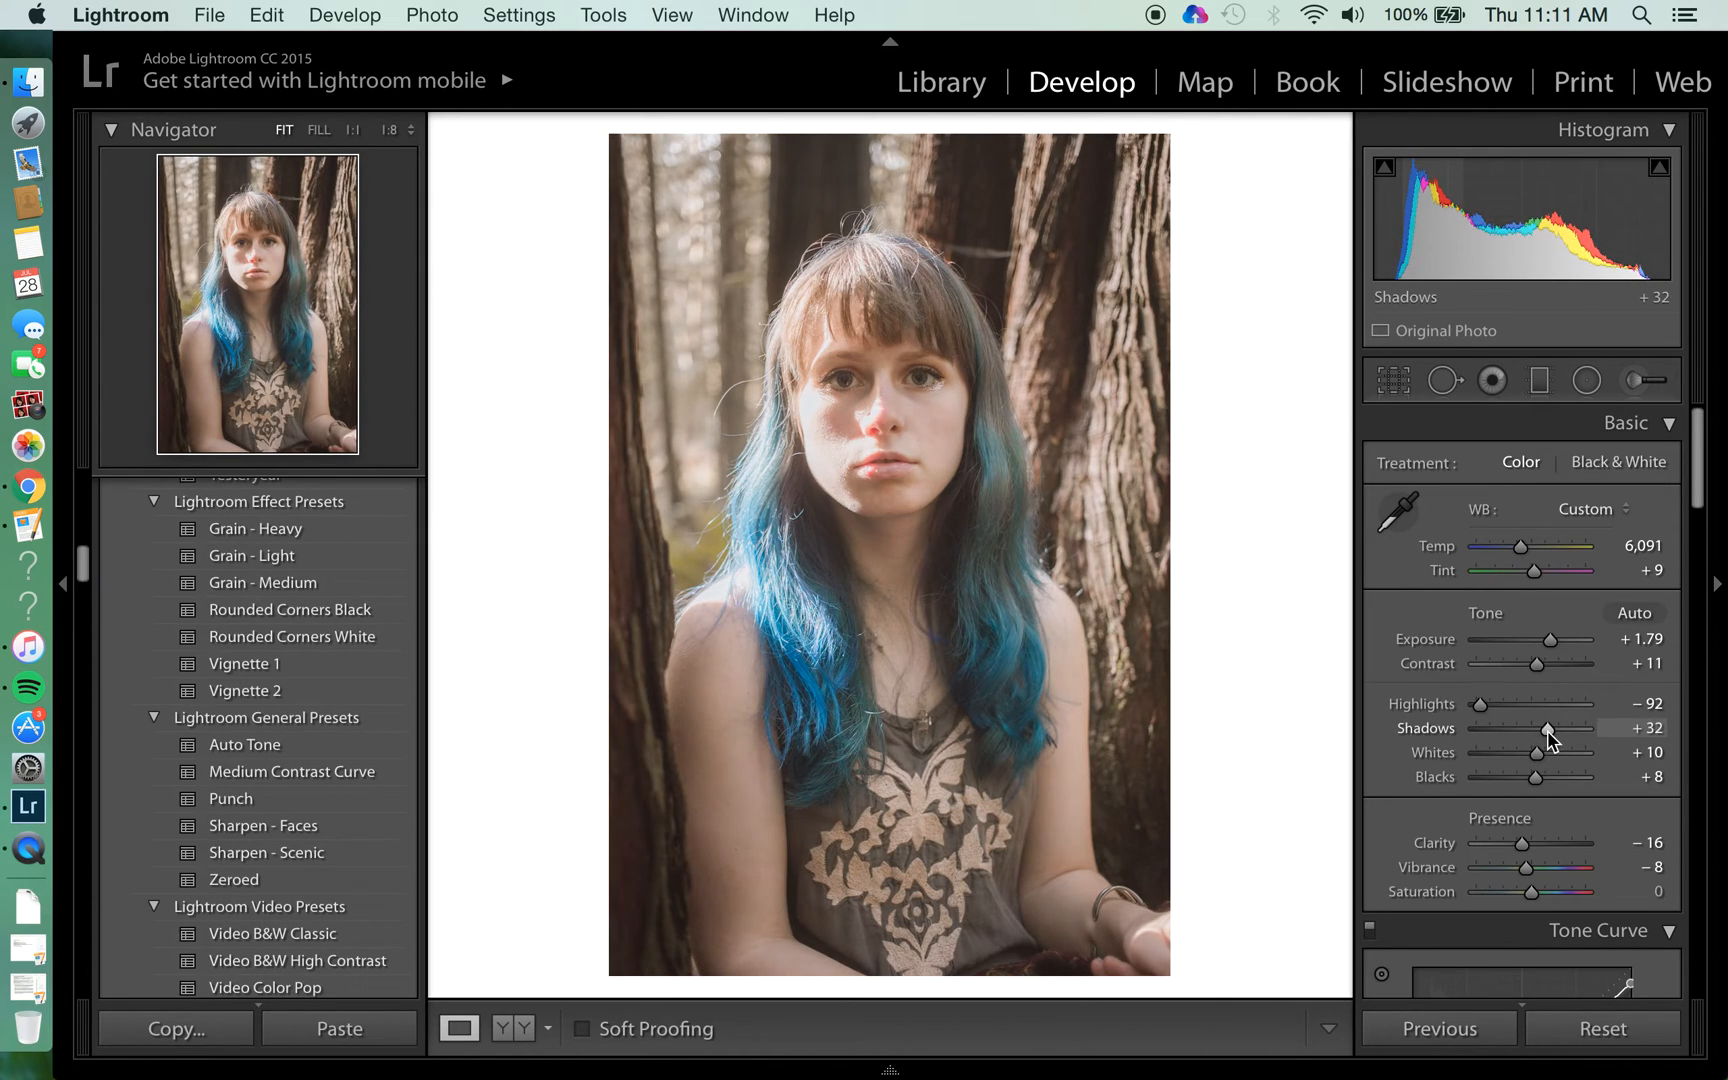
{"action": "left_click_drag", "start_coordinate": [1529, 782], "coordinate": [1541, 783]}
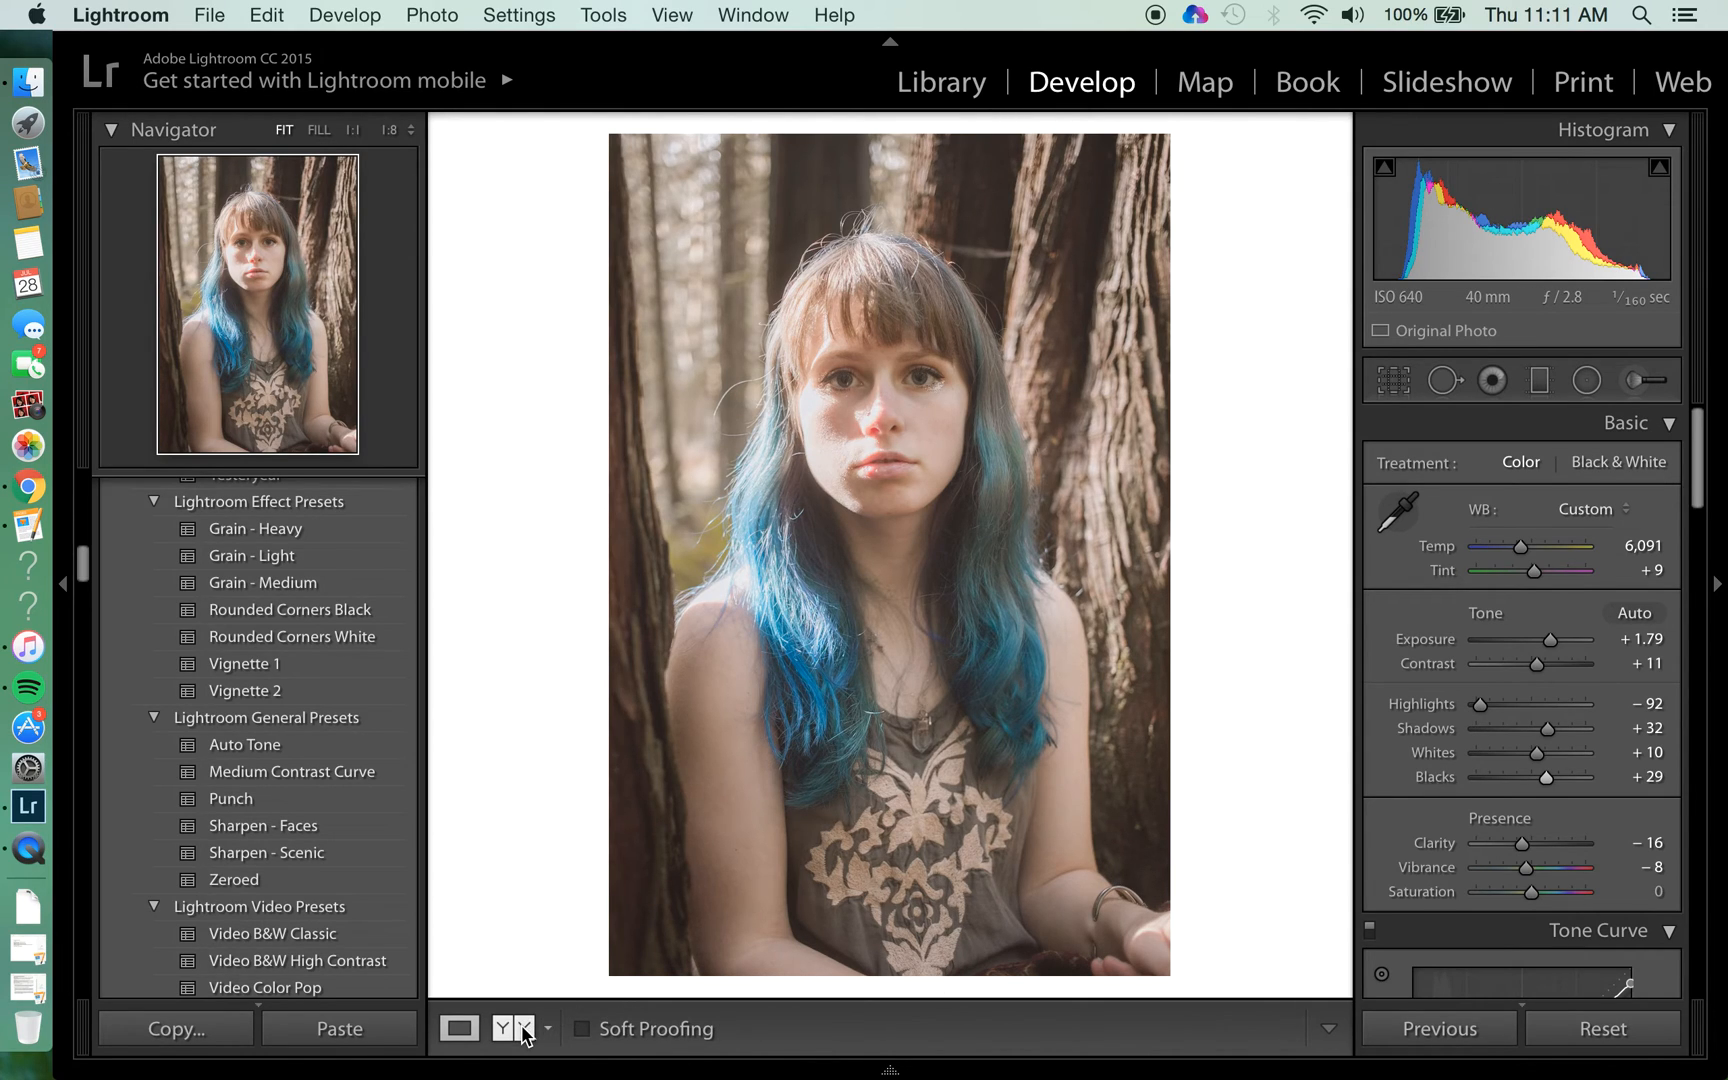
{"action": "left_click", "coordinate": [1510, 780]}
{"action": "left_click_drag", "start_coordinate": [1510, 778], "coordinate": [1520, 776]}
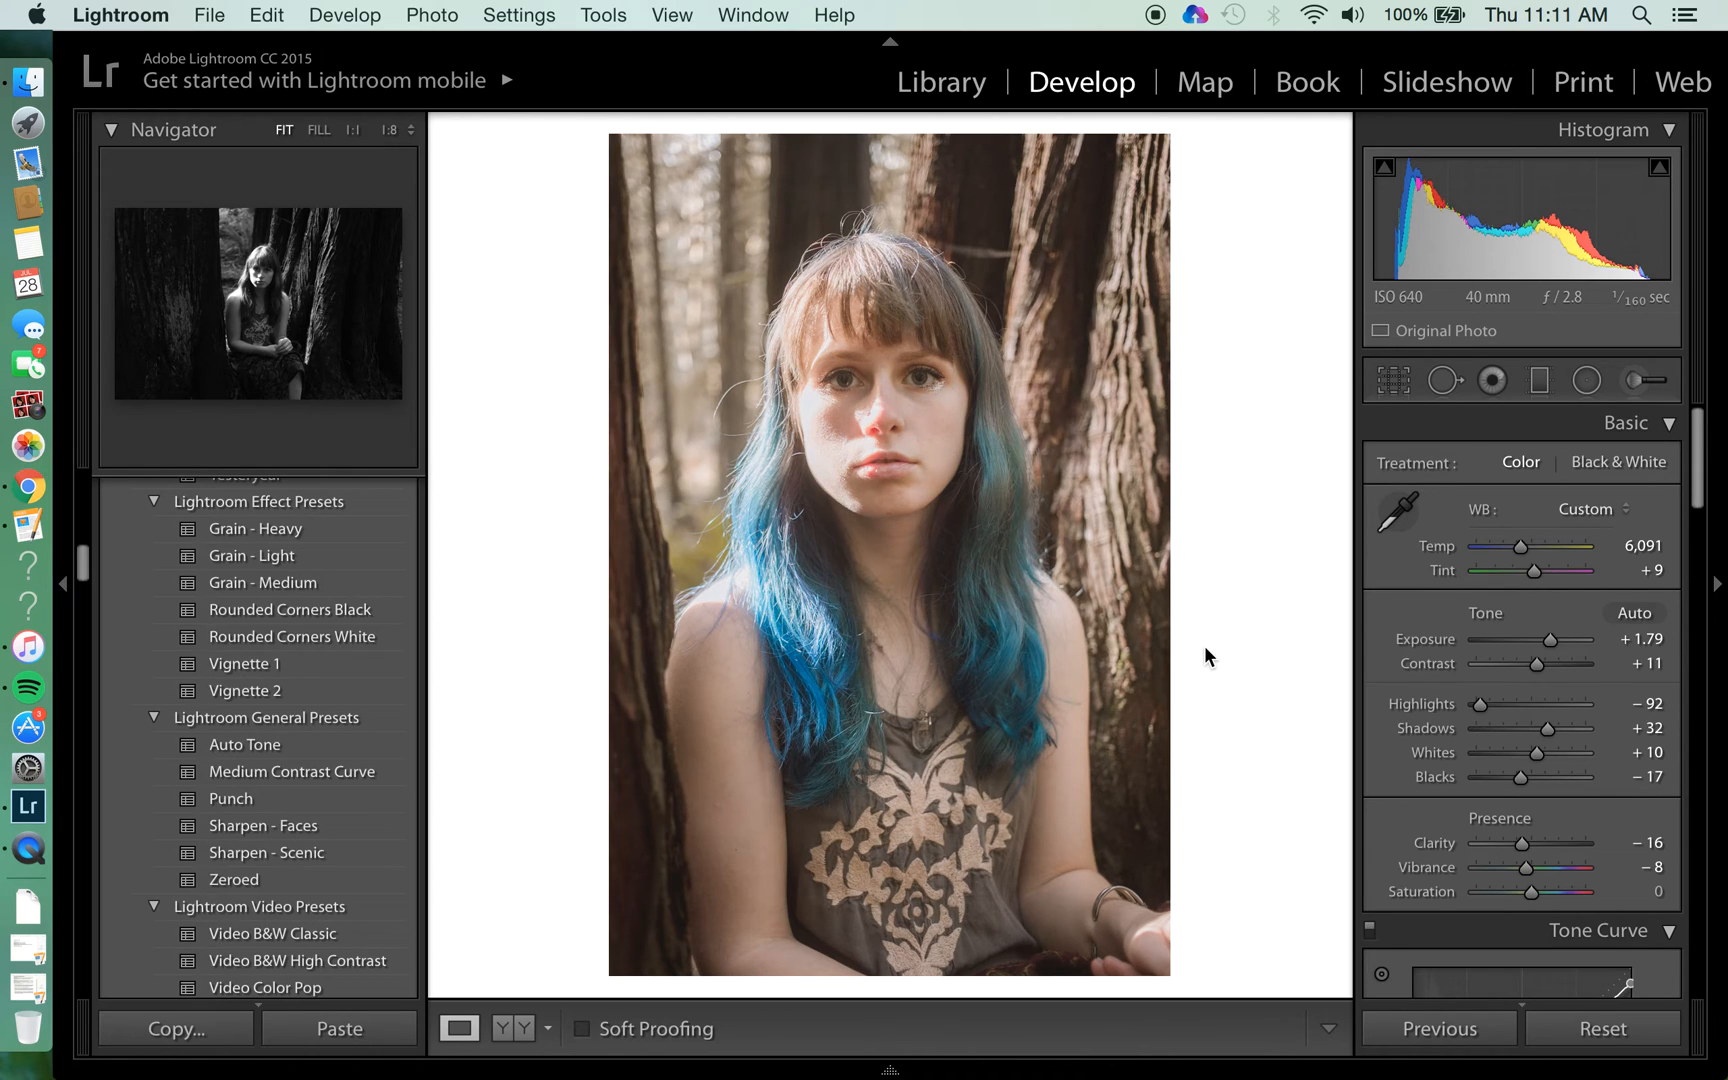
{"action": "left_click", "coordinate": [860, 425]}
{"action": "left_click", "coordinate": [864, 428]}
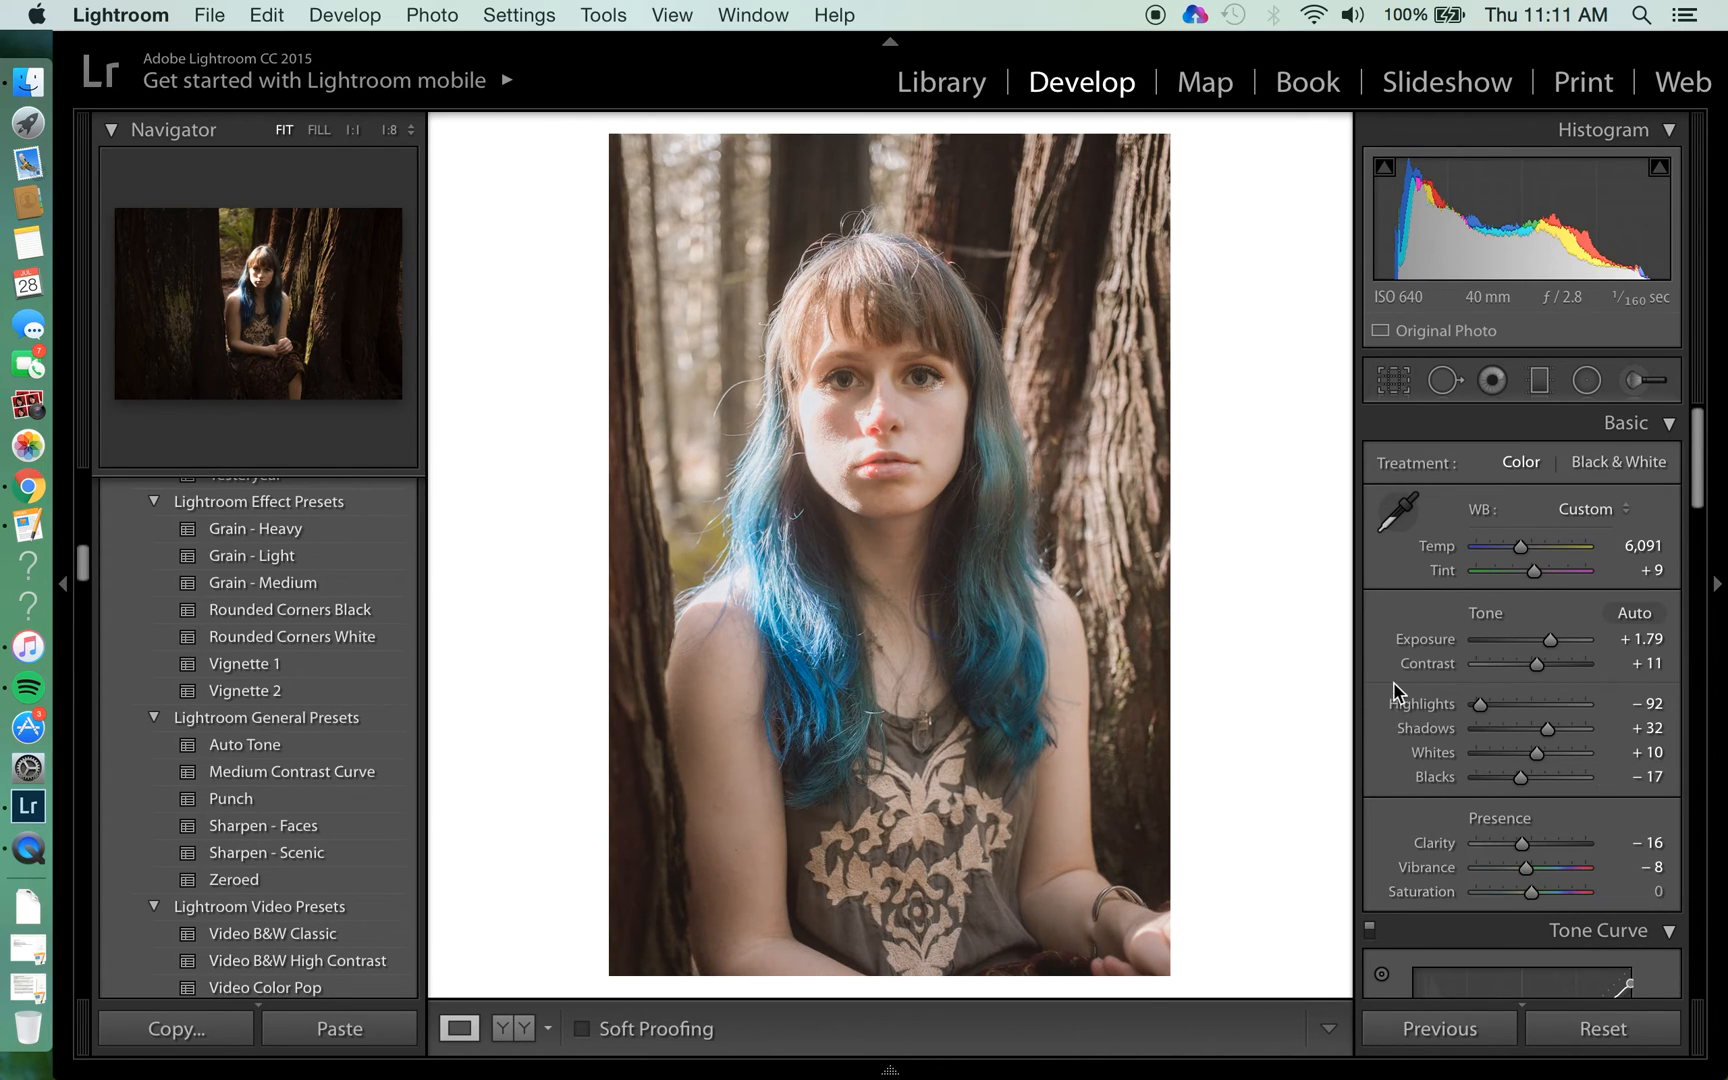
Set the region tone curve to Highlights −18 and Darks −1 by targeted adjustment on the photo, and compare before and after
{"action": "scroll", "coordinate": [1389, 676], "scroll_direction": "down", "scroll_amount": 6}
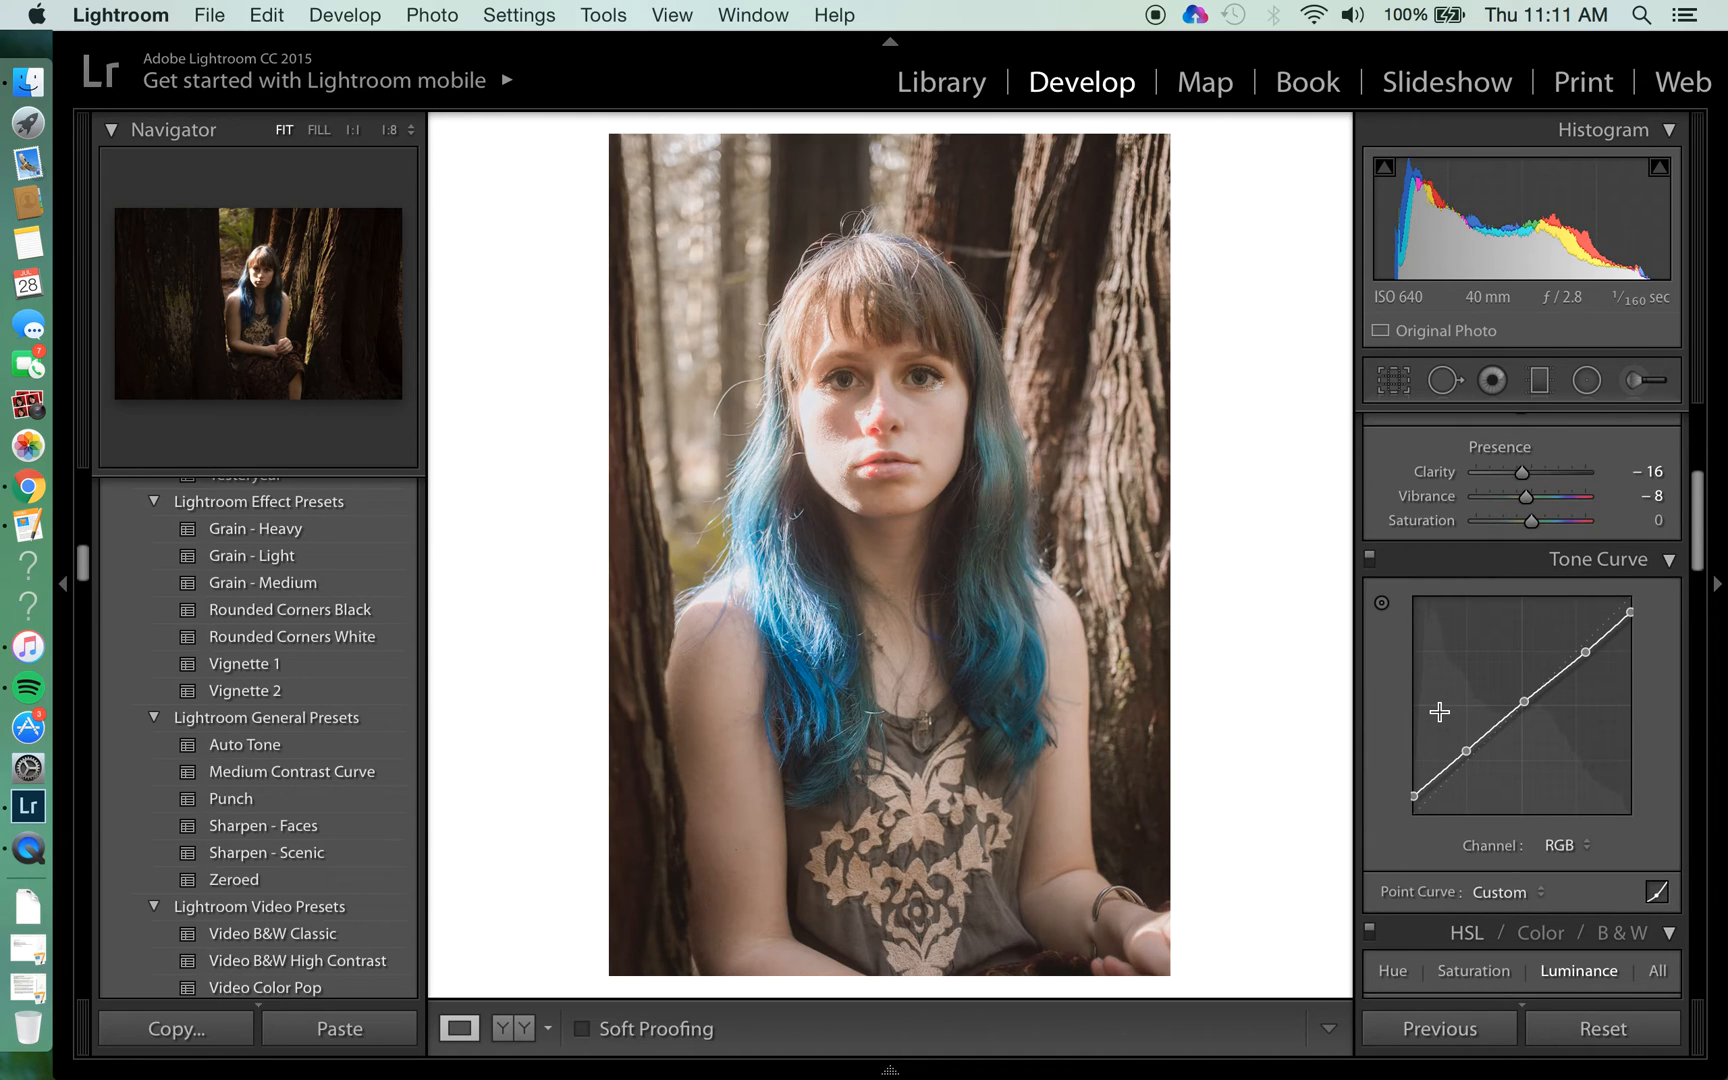
{"action": "left_click", "coordinate": [1657, 893]}
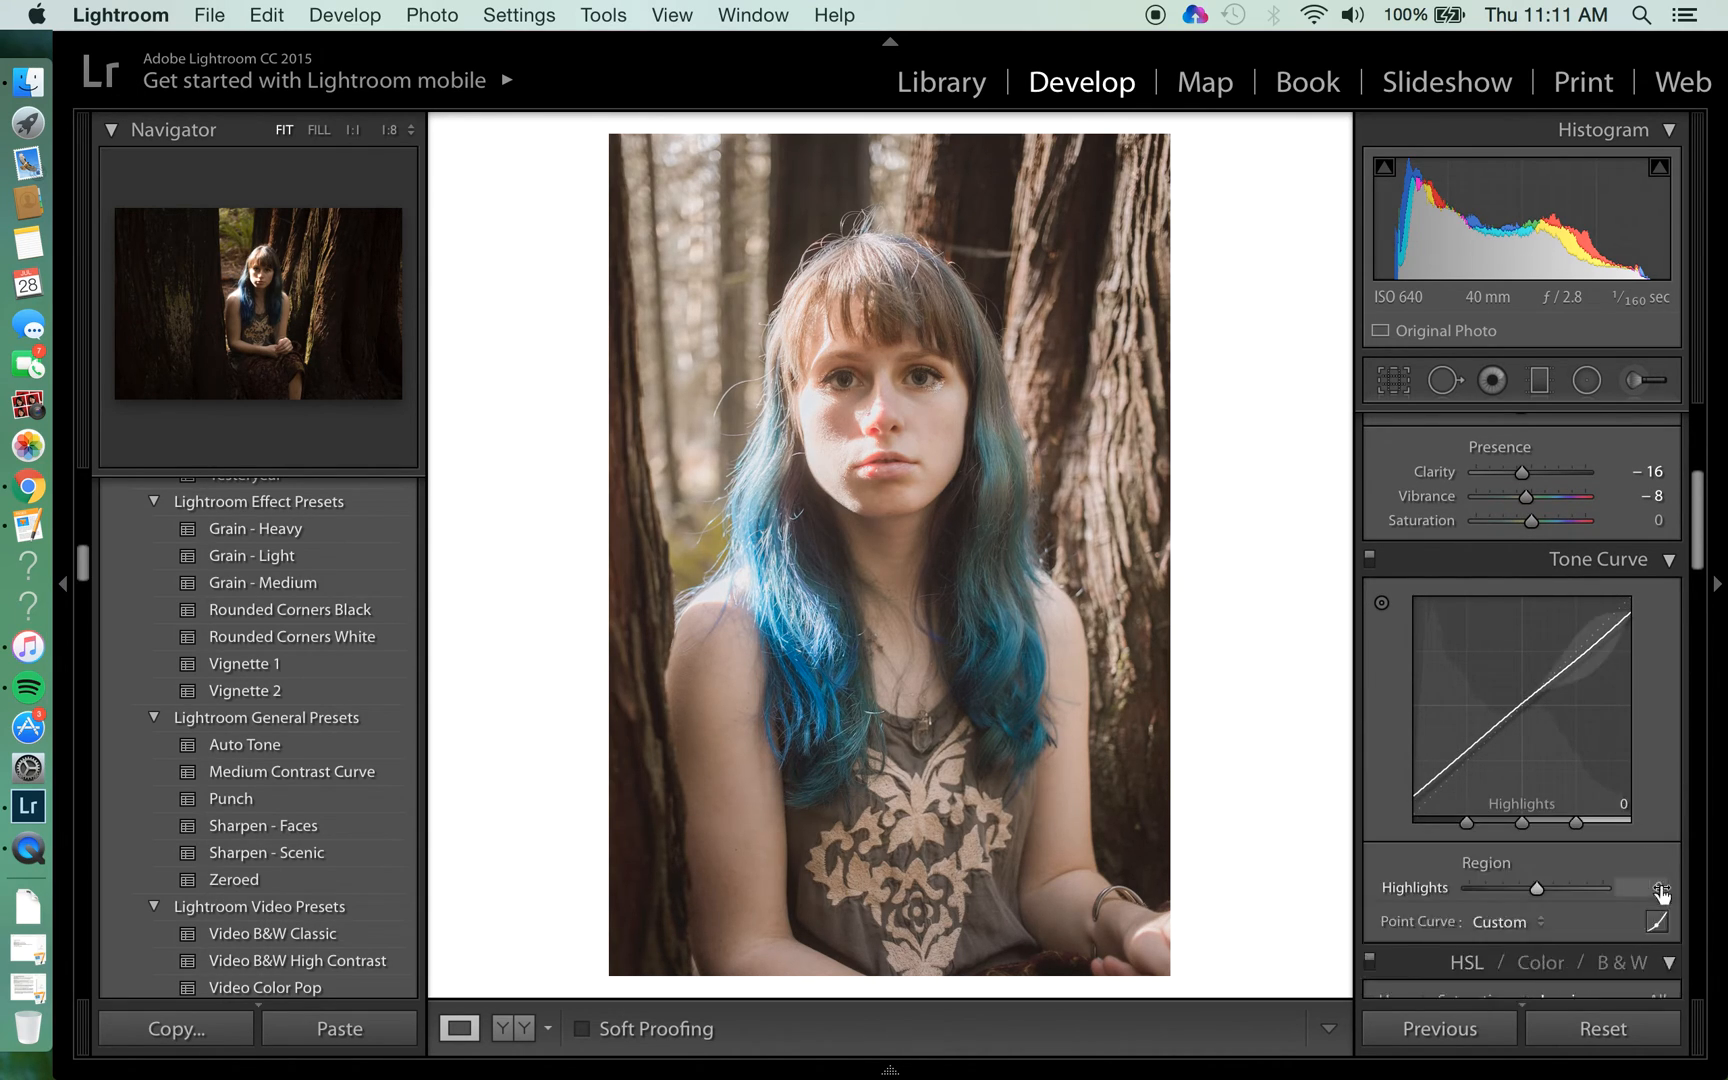
{"action": "left_click", "coordinate": [1382, 603]}
{"action": "mouse_move", "coordinate": [835, 465]}
{"action": "left_mouse_down"}
{"action": "mouse_move", "coordinate": [835, 405]}
{"action": "mouse_move", "coordinate": [835, 500]}
{"action": "mouse_move", "coordinate": [829, 467]}
{"action": "left_mouse_up"}
{"action": "mouse_move", "coordinate": [926, 443]}
{"action": "left_mouse_down"}
{"action": "mouse_move", "coordinate": [926, 424]}
{"action": "mouse_move", "coordinate": [926, 462]}
{"action": "mouse_move", "coordinate": [924, 443]}
{"action": "left_mouse_up"}
{"action": "left_click_drag", "start_coordinate": [1054, 295], "coordinate": [1062, 305]}
{"action": "left_click_drag", "start_coordinate": [685, 401], "coordinate": [681, 400]}
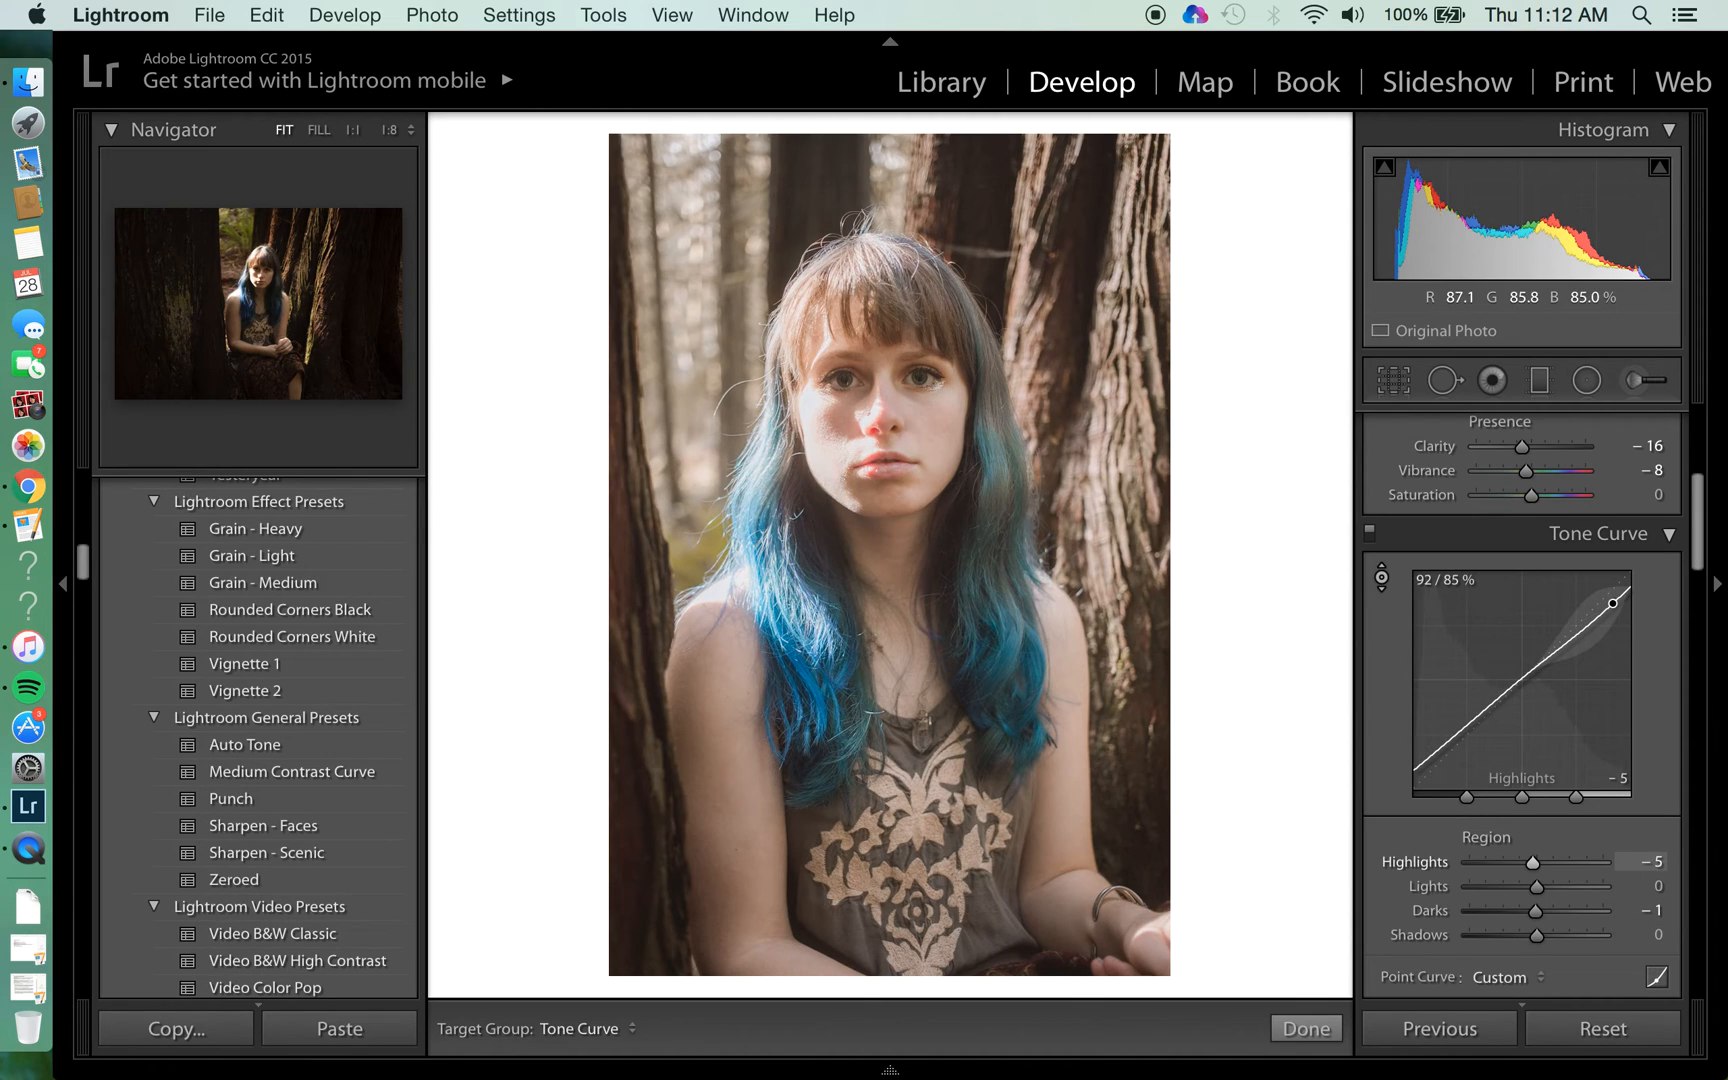
{"action": "left_click_drag", "start_coordinate": [819, 464], "coordinate": [819, 464]}
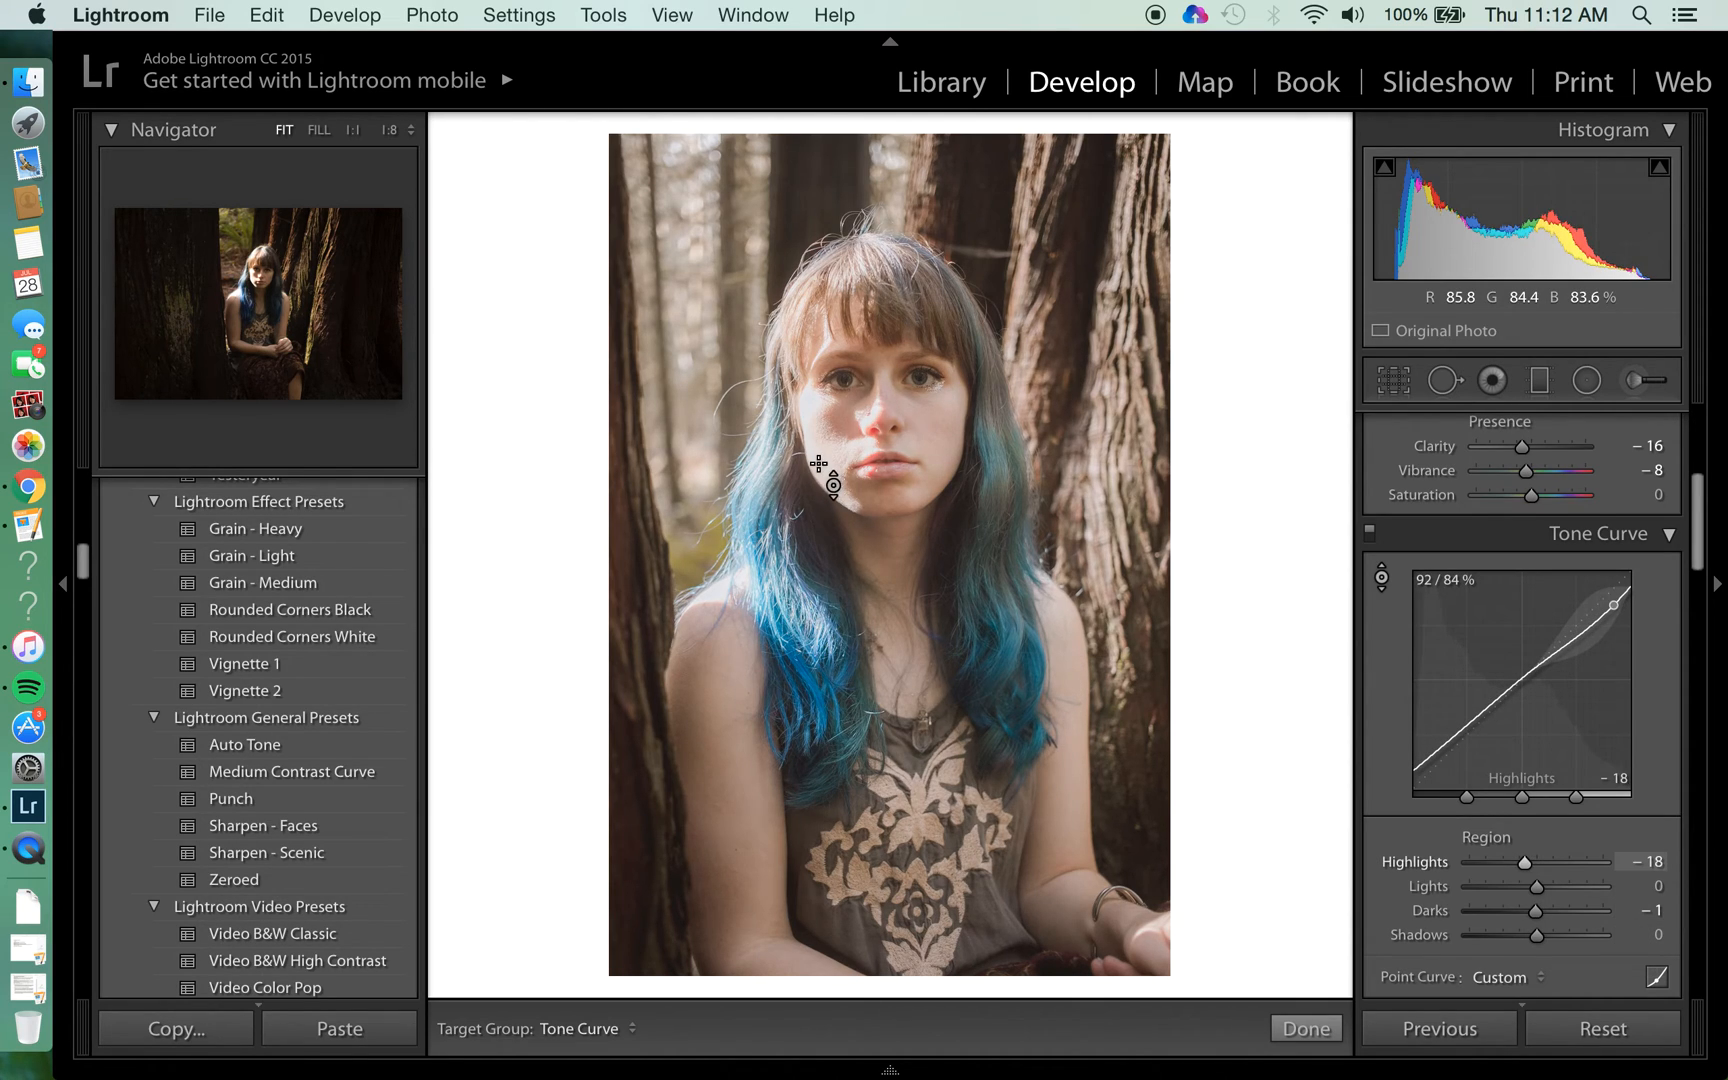
{"action": "left_click", "coordinate": [1381, 578]}
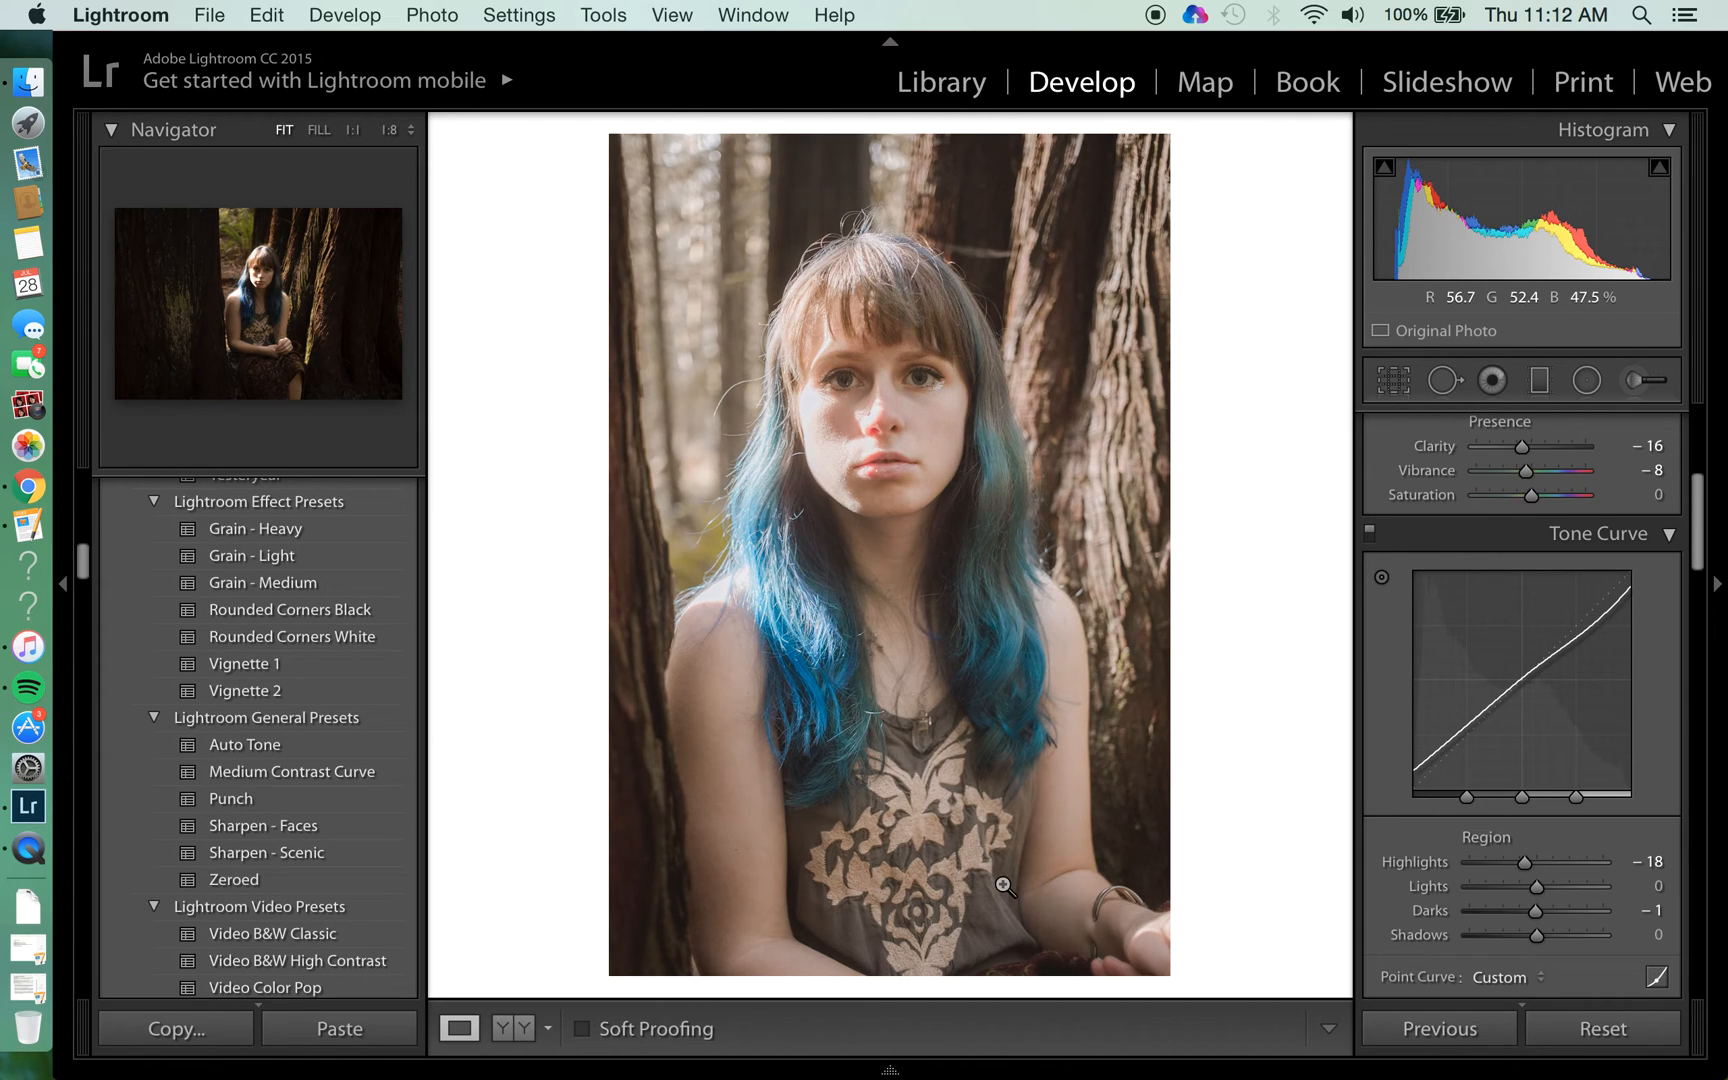
{"action": "left_click", "coordinate": [510, 1035]}
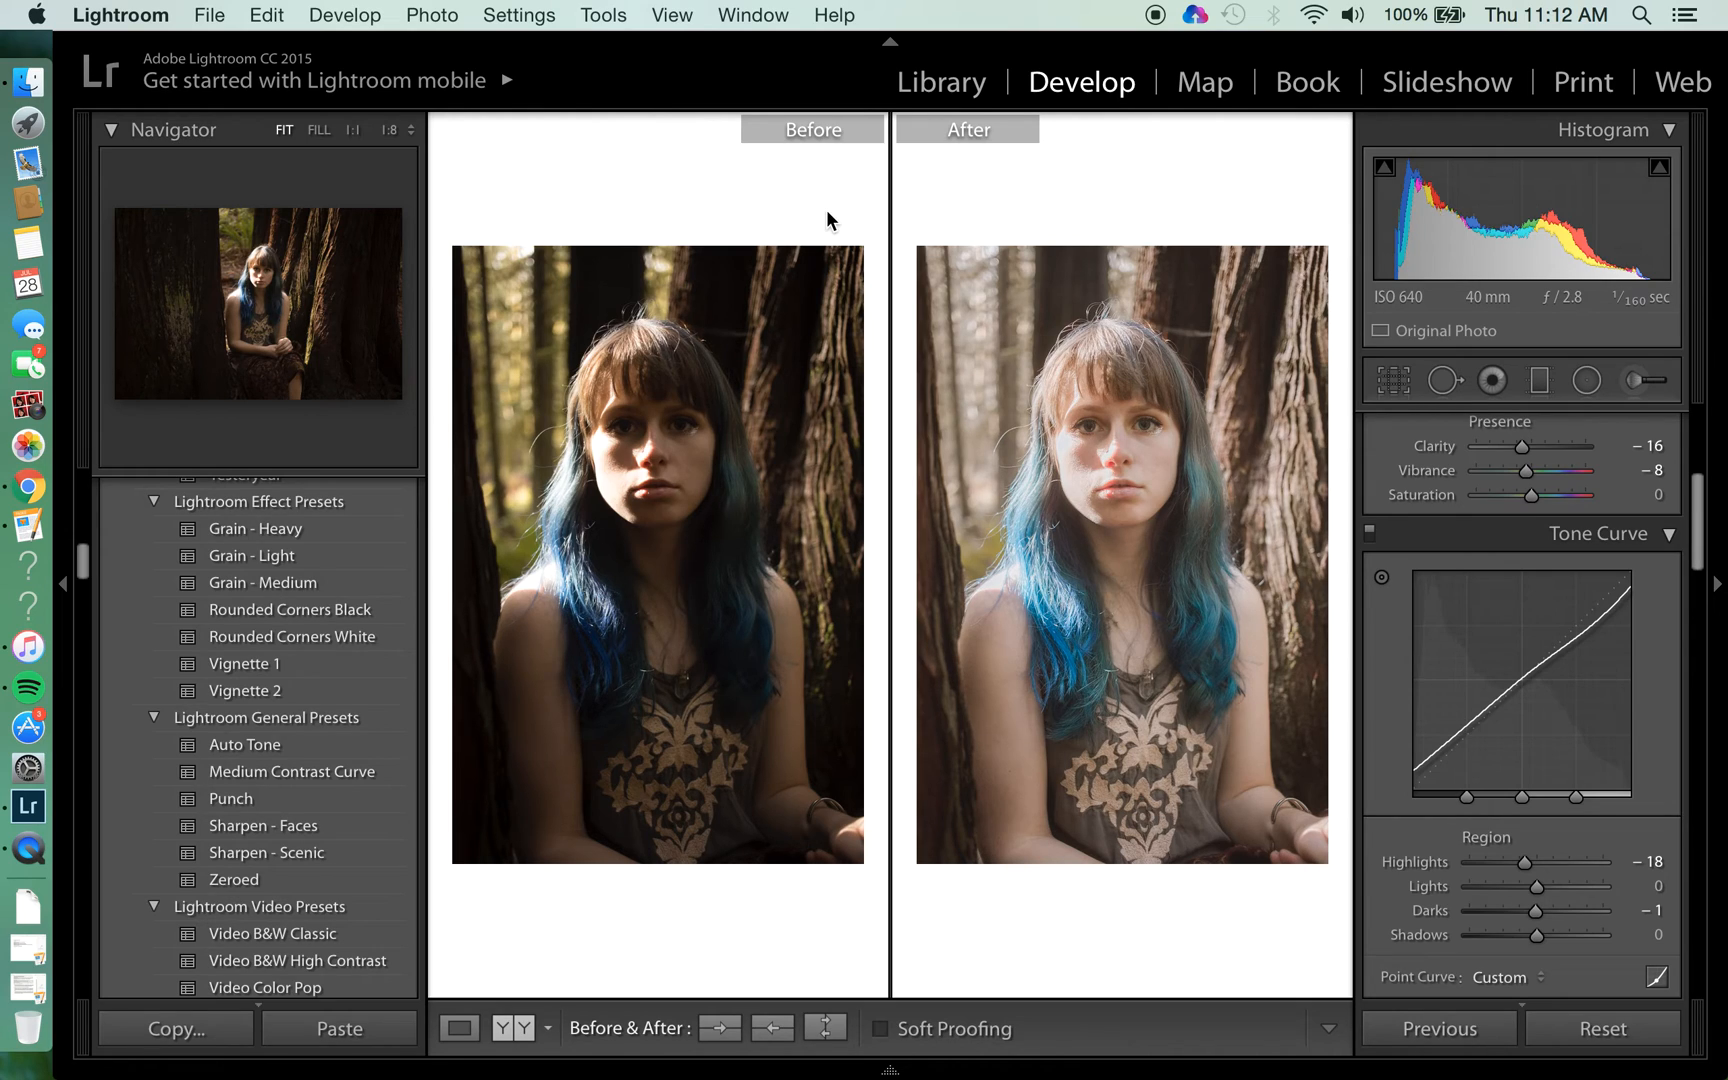
{"action": "left_click", "coordinate": [458, 1029]}
{"action": "scroll", "coordinate": [320, 690], "scroll_direction": "up", "scroll_amount": 15}
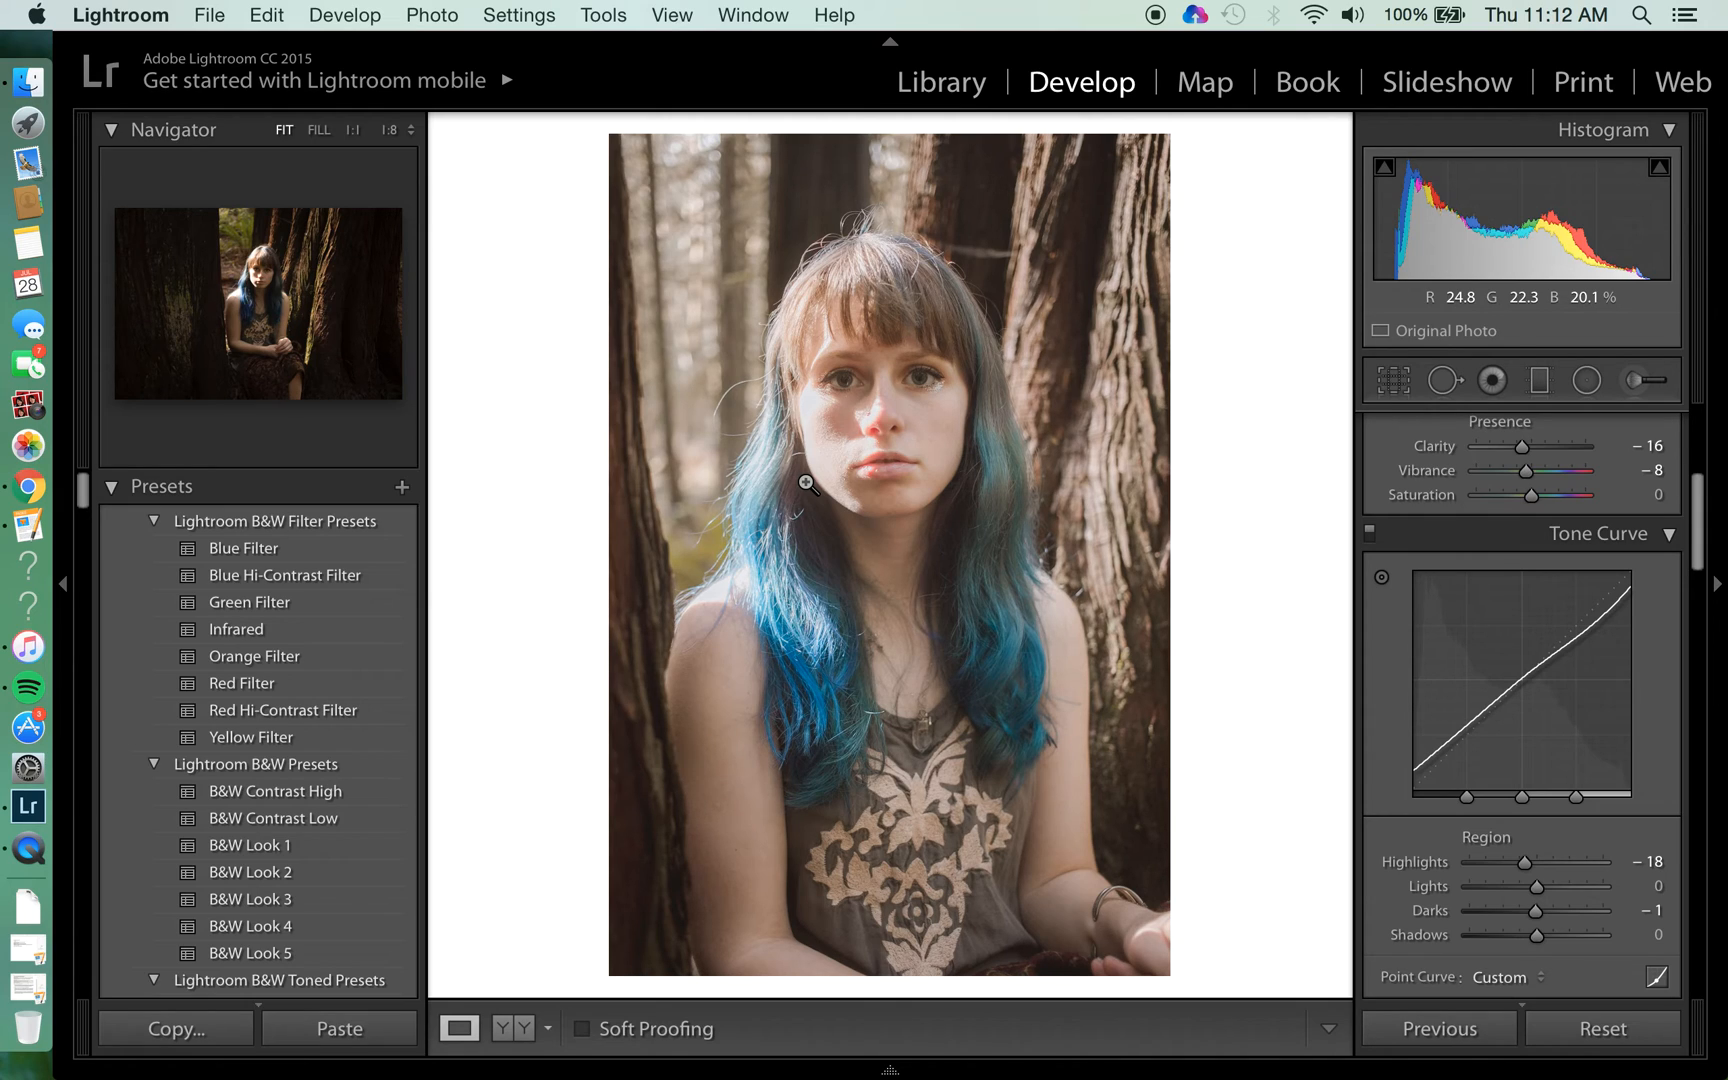
{"action": "left_click", "coordinate": [402, 488]}
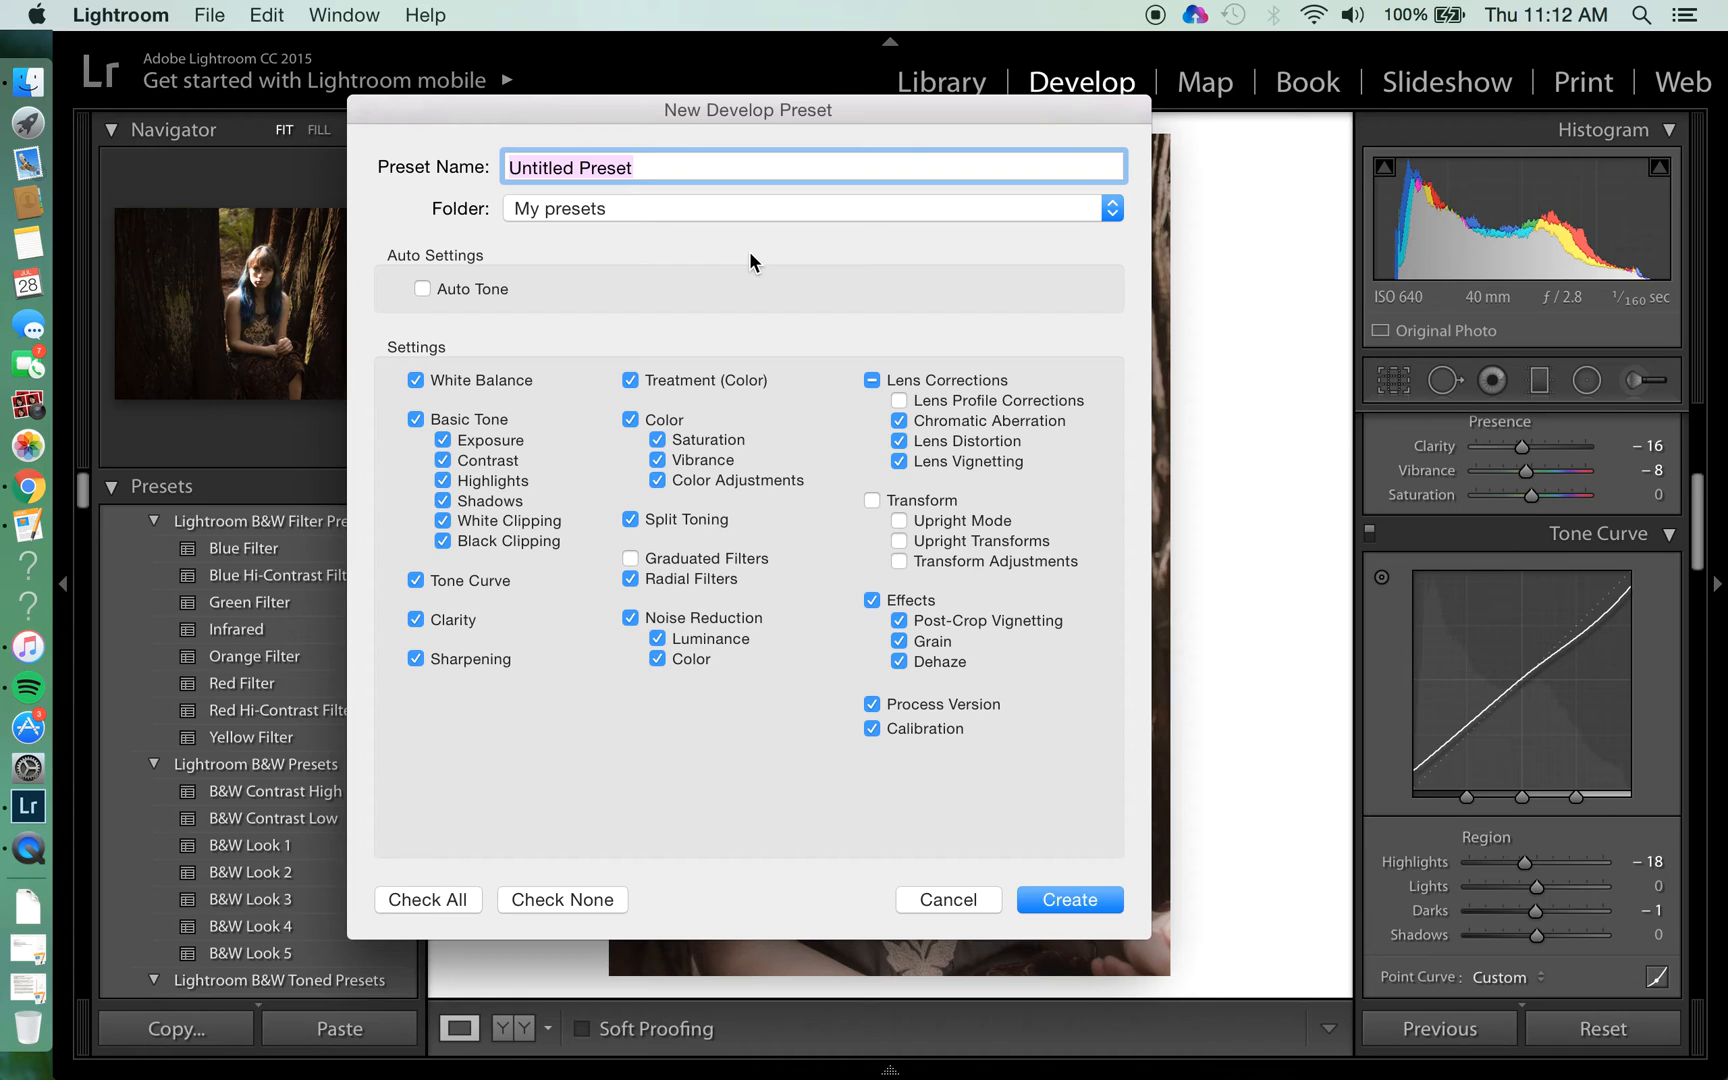
{"action": "type", "text": "adkfjad;klj"}
{"action": "key", "text": "BackSpace"}
{"action": "key", "text": "BackSpace"}
{"action": "key", "text": "BackSpace"}
{"action": "key", "text": "BackSpace"}
{"action": "key", "text": "BackSpace"}
{"action": "key", "text": "BackSpace"}
{"action": "key", "text": "BackSpace"}
{"action": "key", "text": "BackSpace"}
{"action": "key", "text": "BackSpace"}
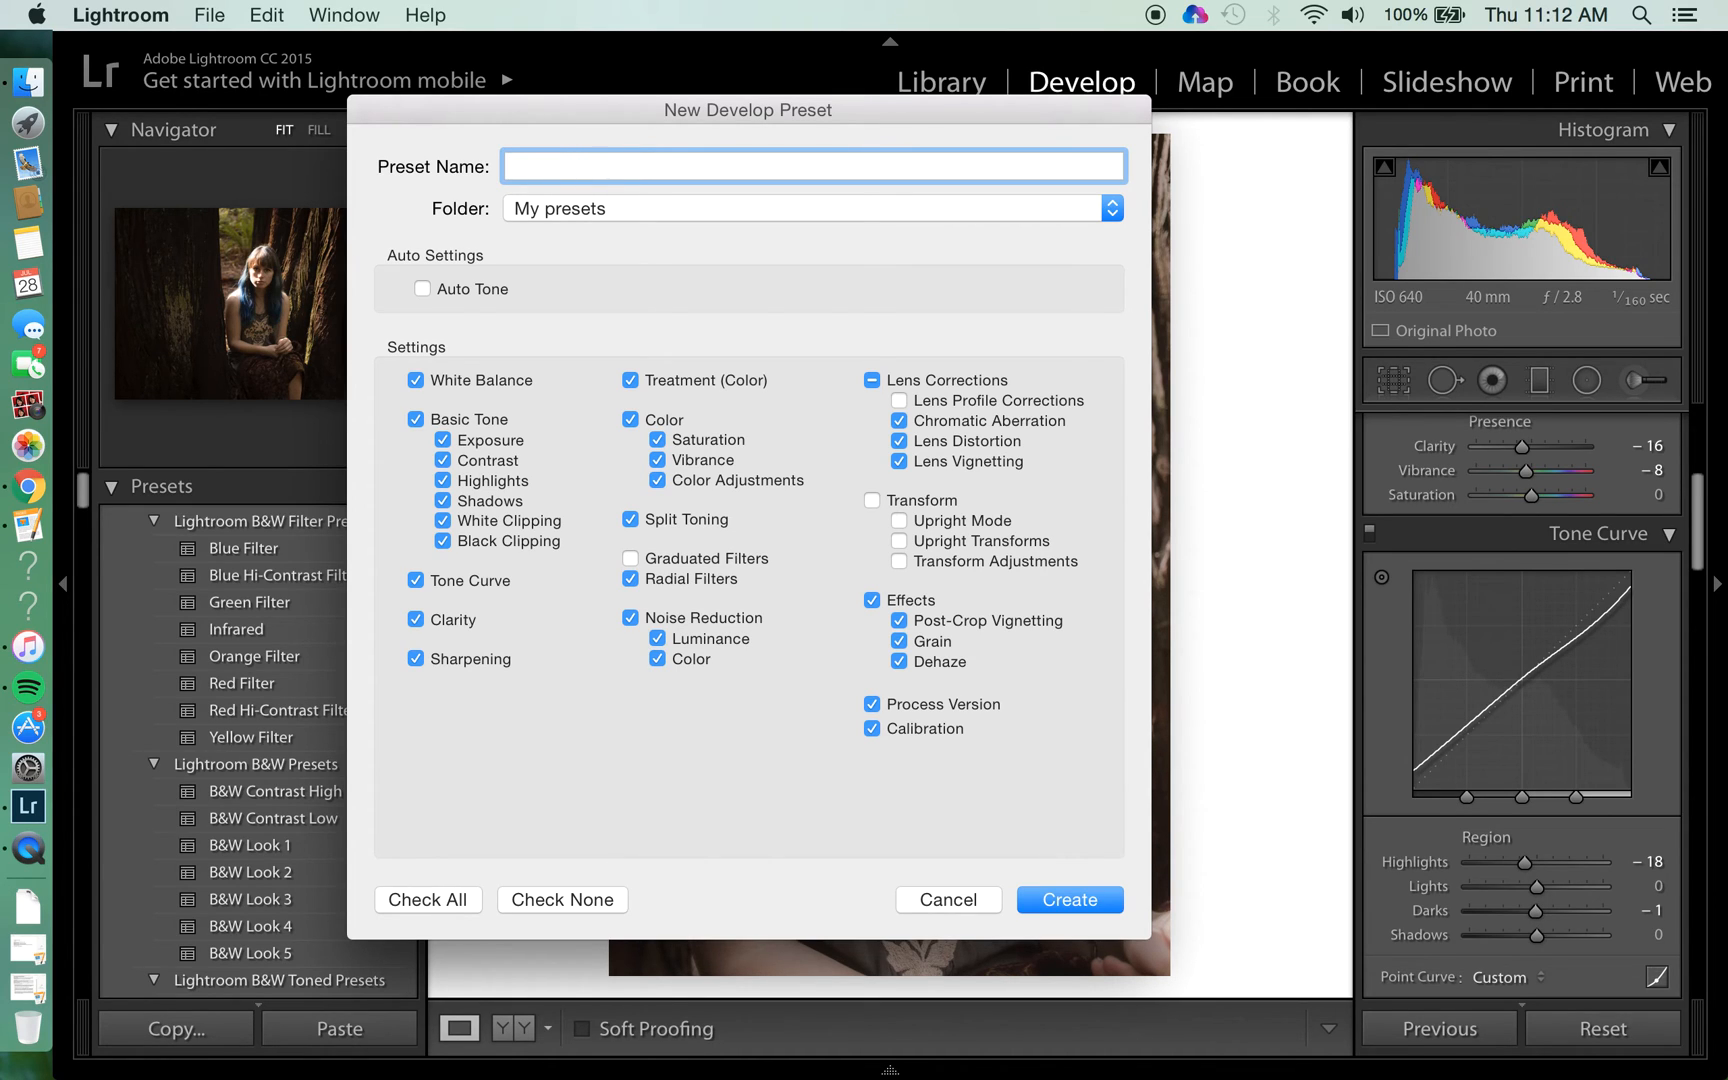
{"action": "left_click", "coordinate": [948, 900]}
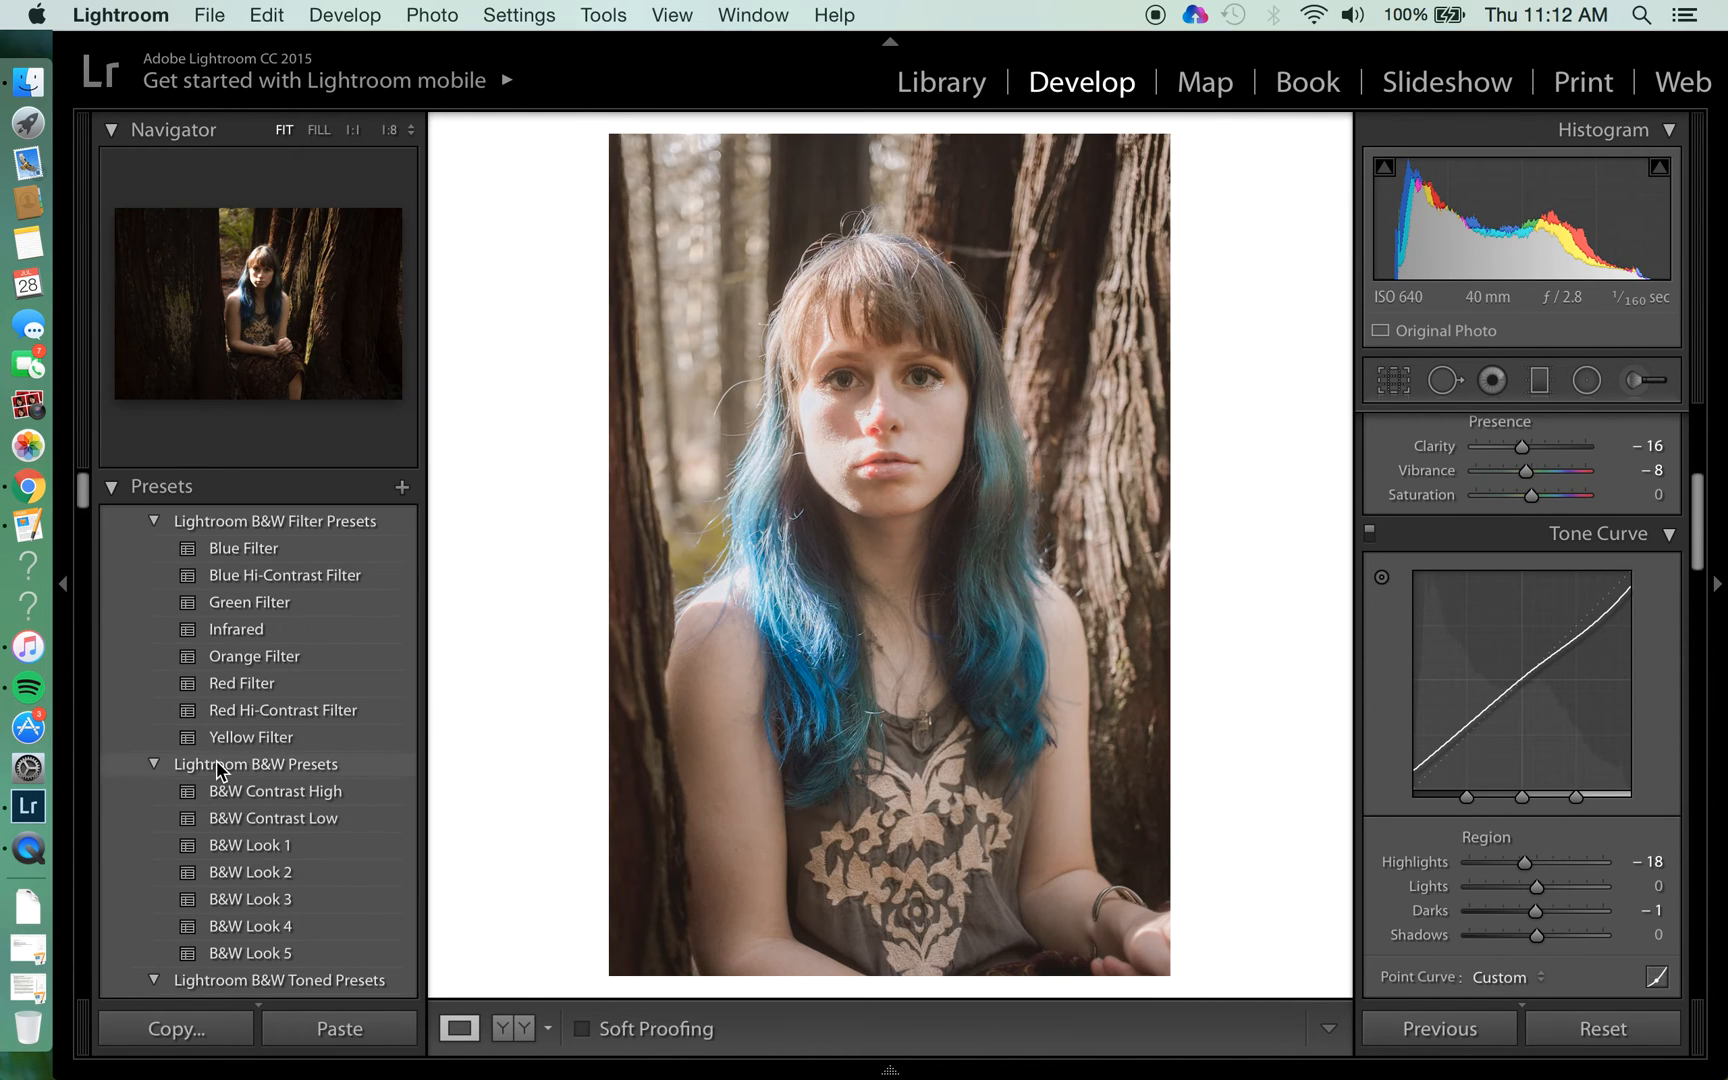
Look through the saved presets in the My presets folder
{"action": "scroll", "coordinate": [220, 763], "scroll_direction": "down", "scroll_amount": 5}
{"action": "scroll", "coordinate": [216, 760], "scroll_direction": "down", "scroll_amount": 15}
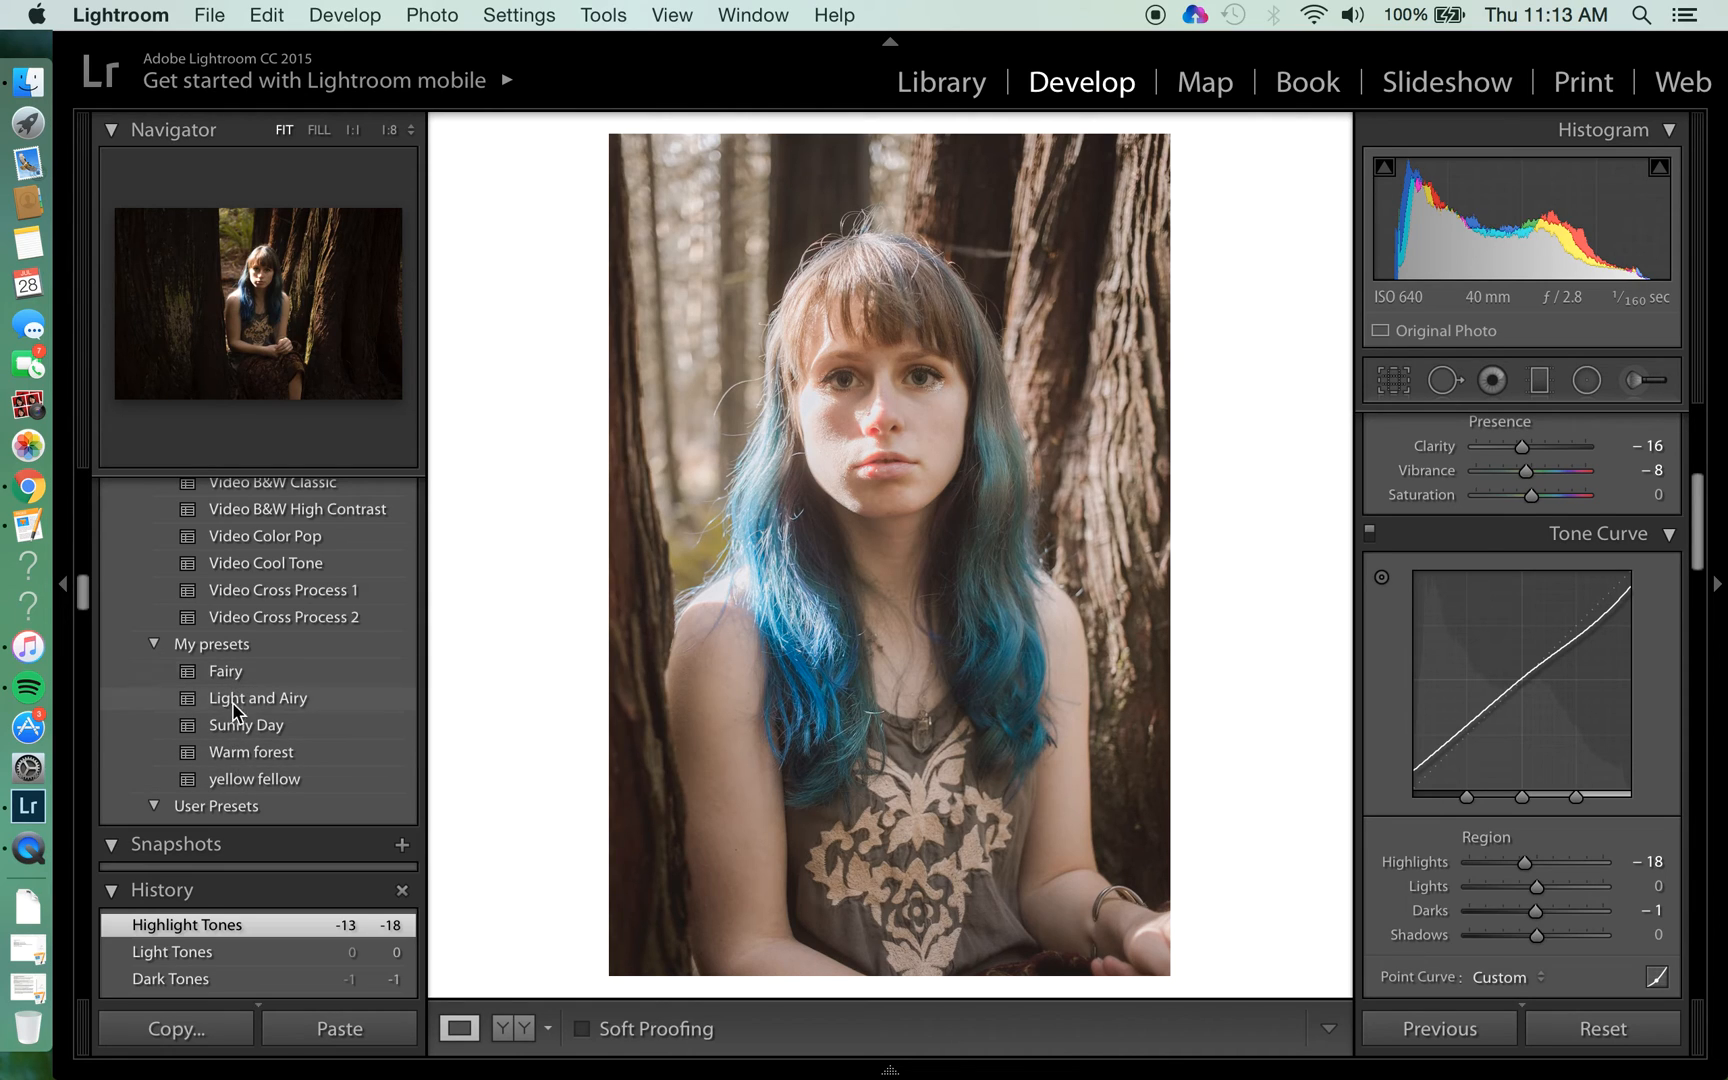
Copy the edited close-up portrait's develop settings, leaving out lens profile corrections, brush, graduated filters, transform, spot removal and crop
{"action": "left_click", "coordinate": [889, 1072]}
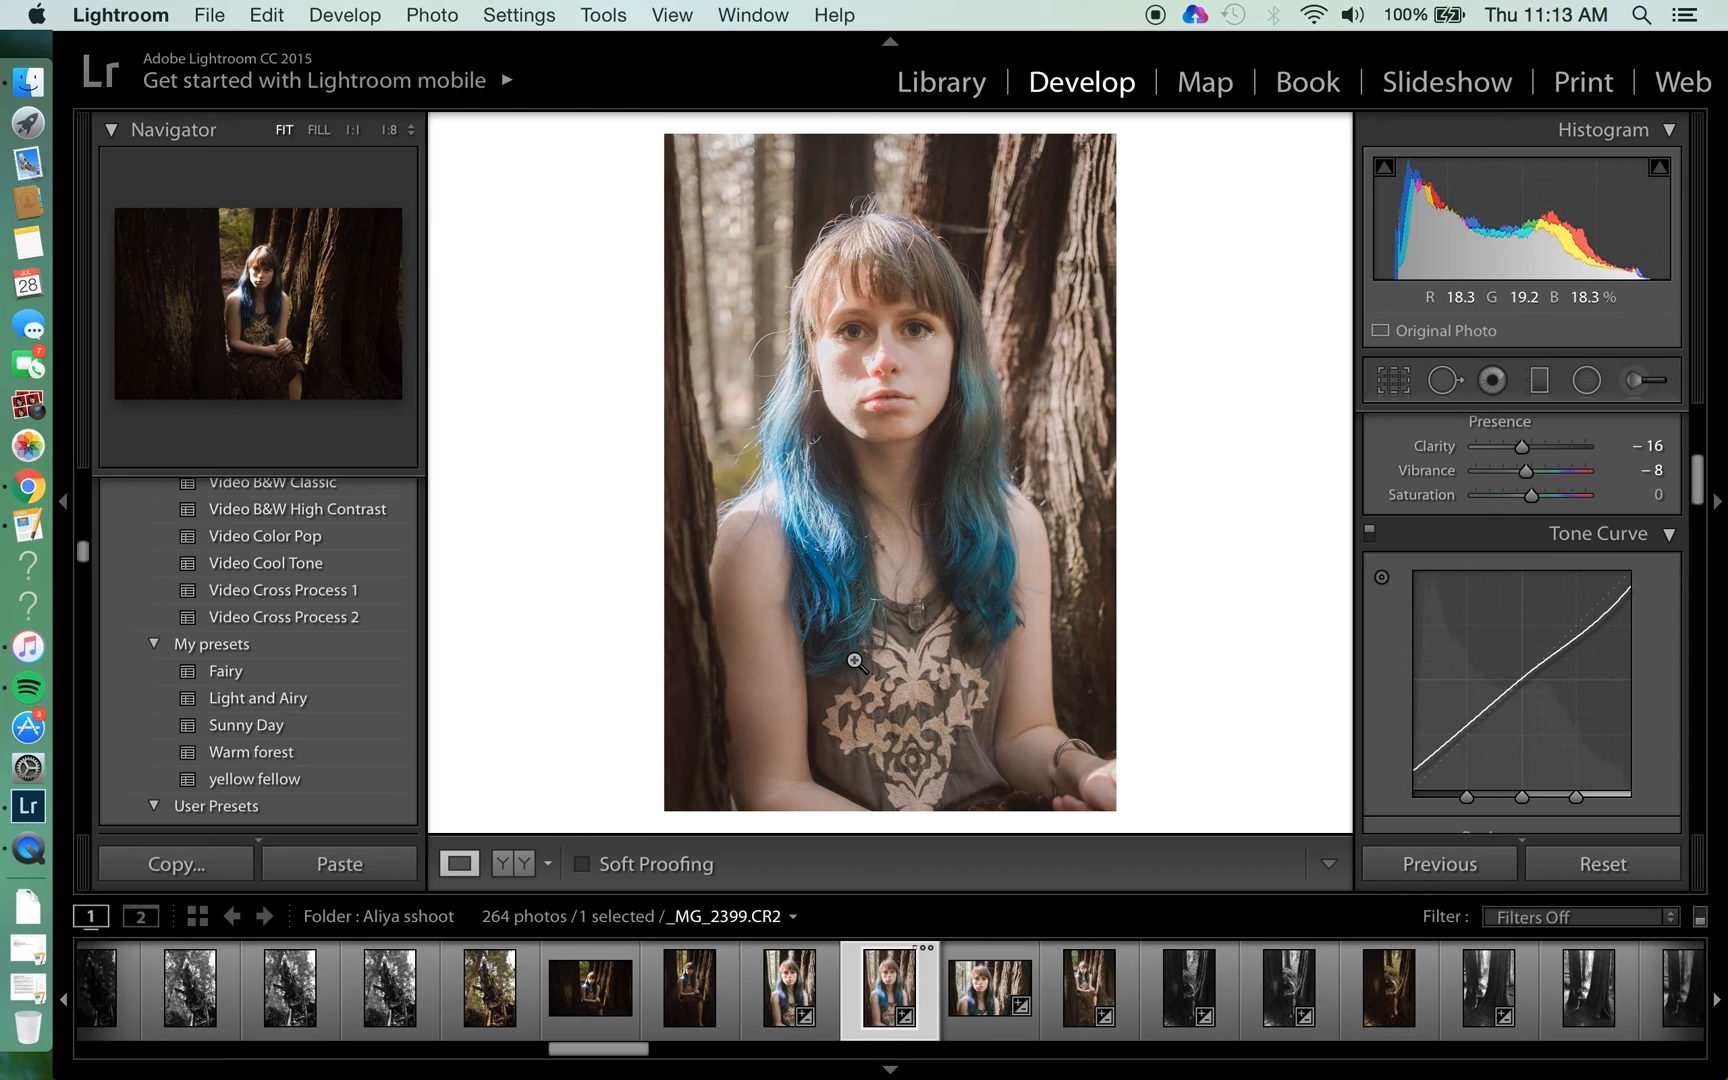
{"action": "left_click", "coordinate": [891, 1072]}
{"action": "left_click", "coordinate": [178, 1031]}
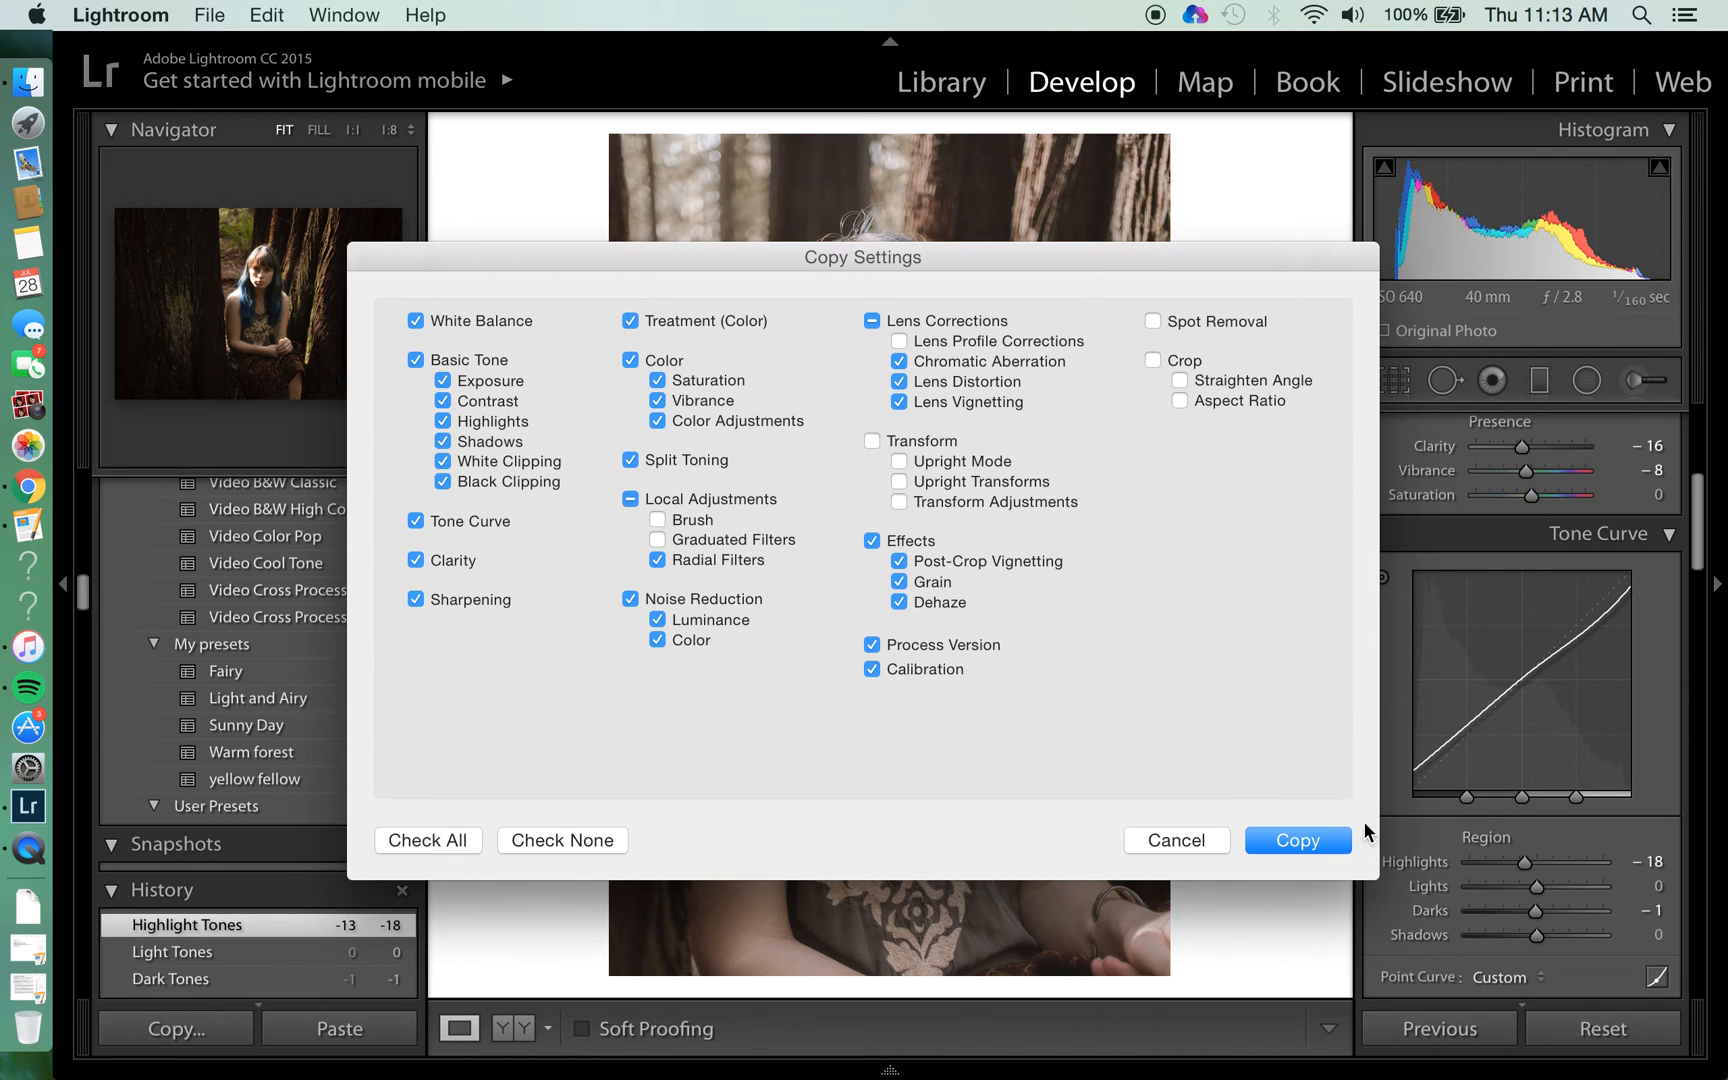
{"action": "left_click", "coordinate": [1300, 843]}
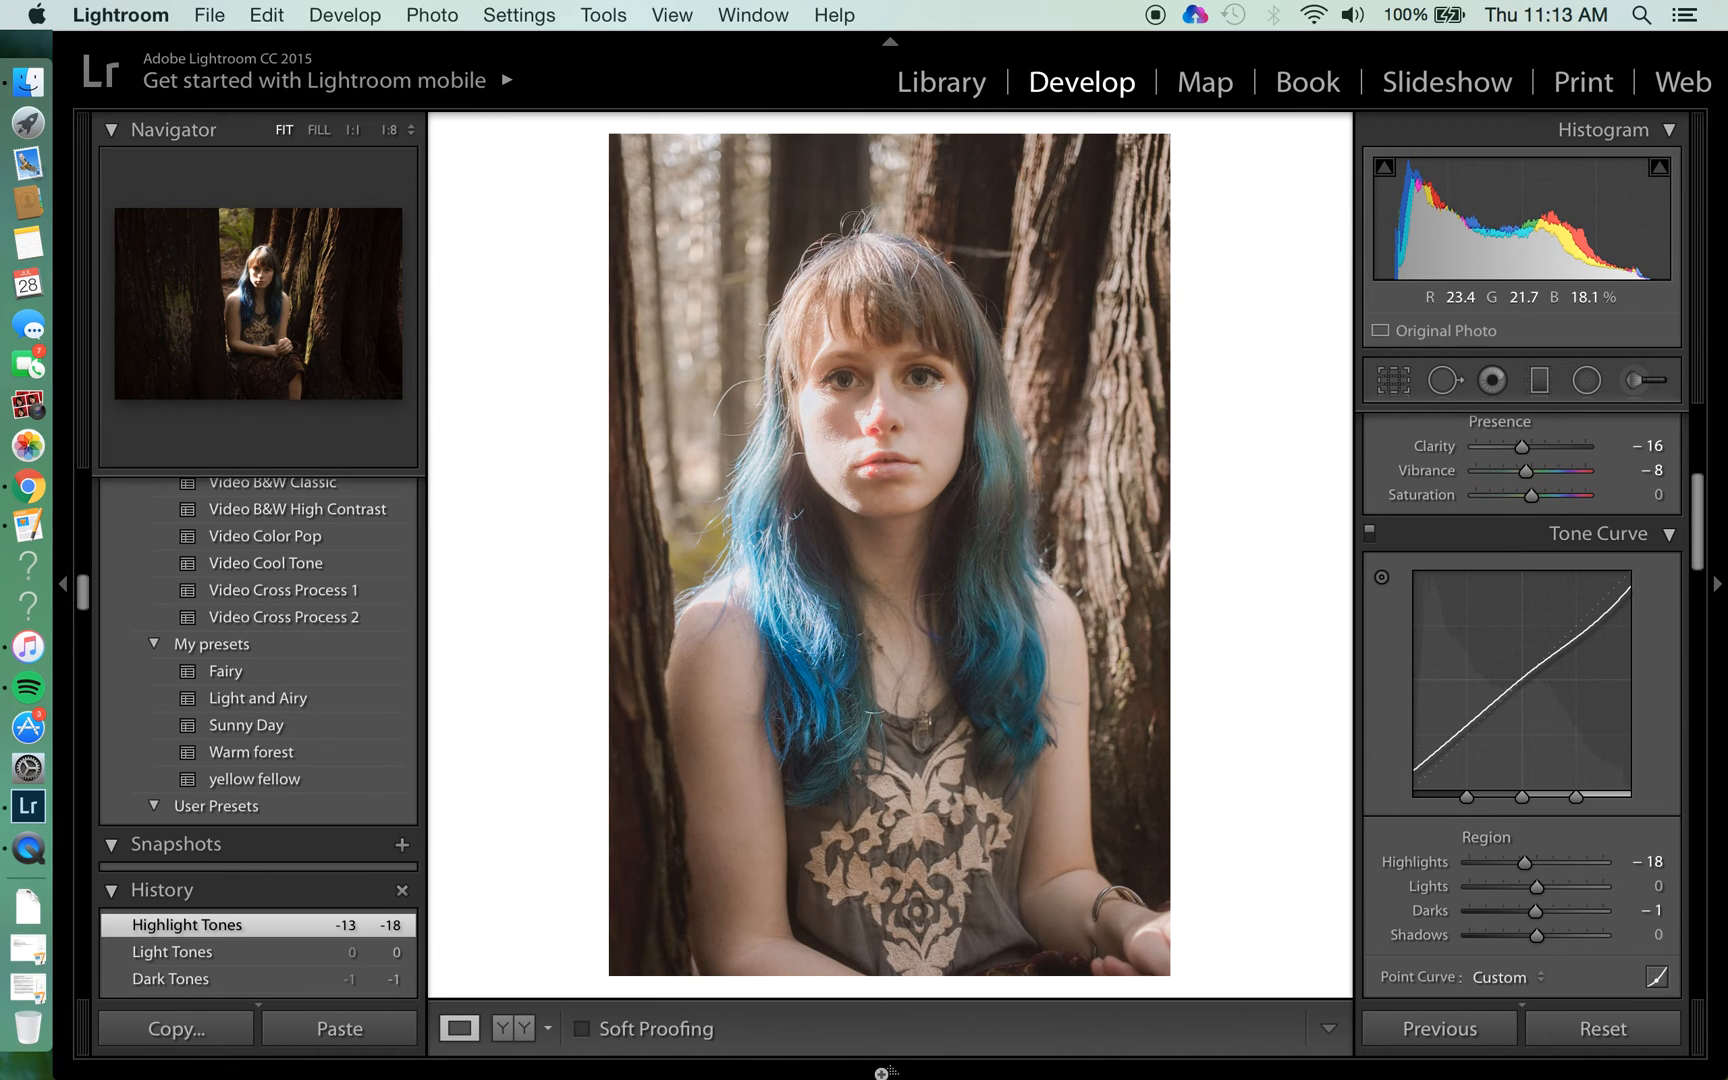
Paste the copied develop settings onto the dark, unedited portrait of the woman seated between the trees
{"action": "key", "text": "Right"}
{"action": "key", "text": "super+shift+v"}
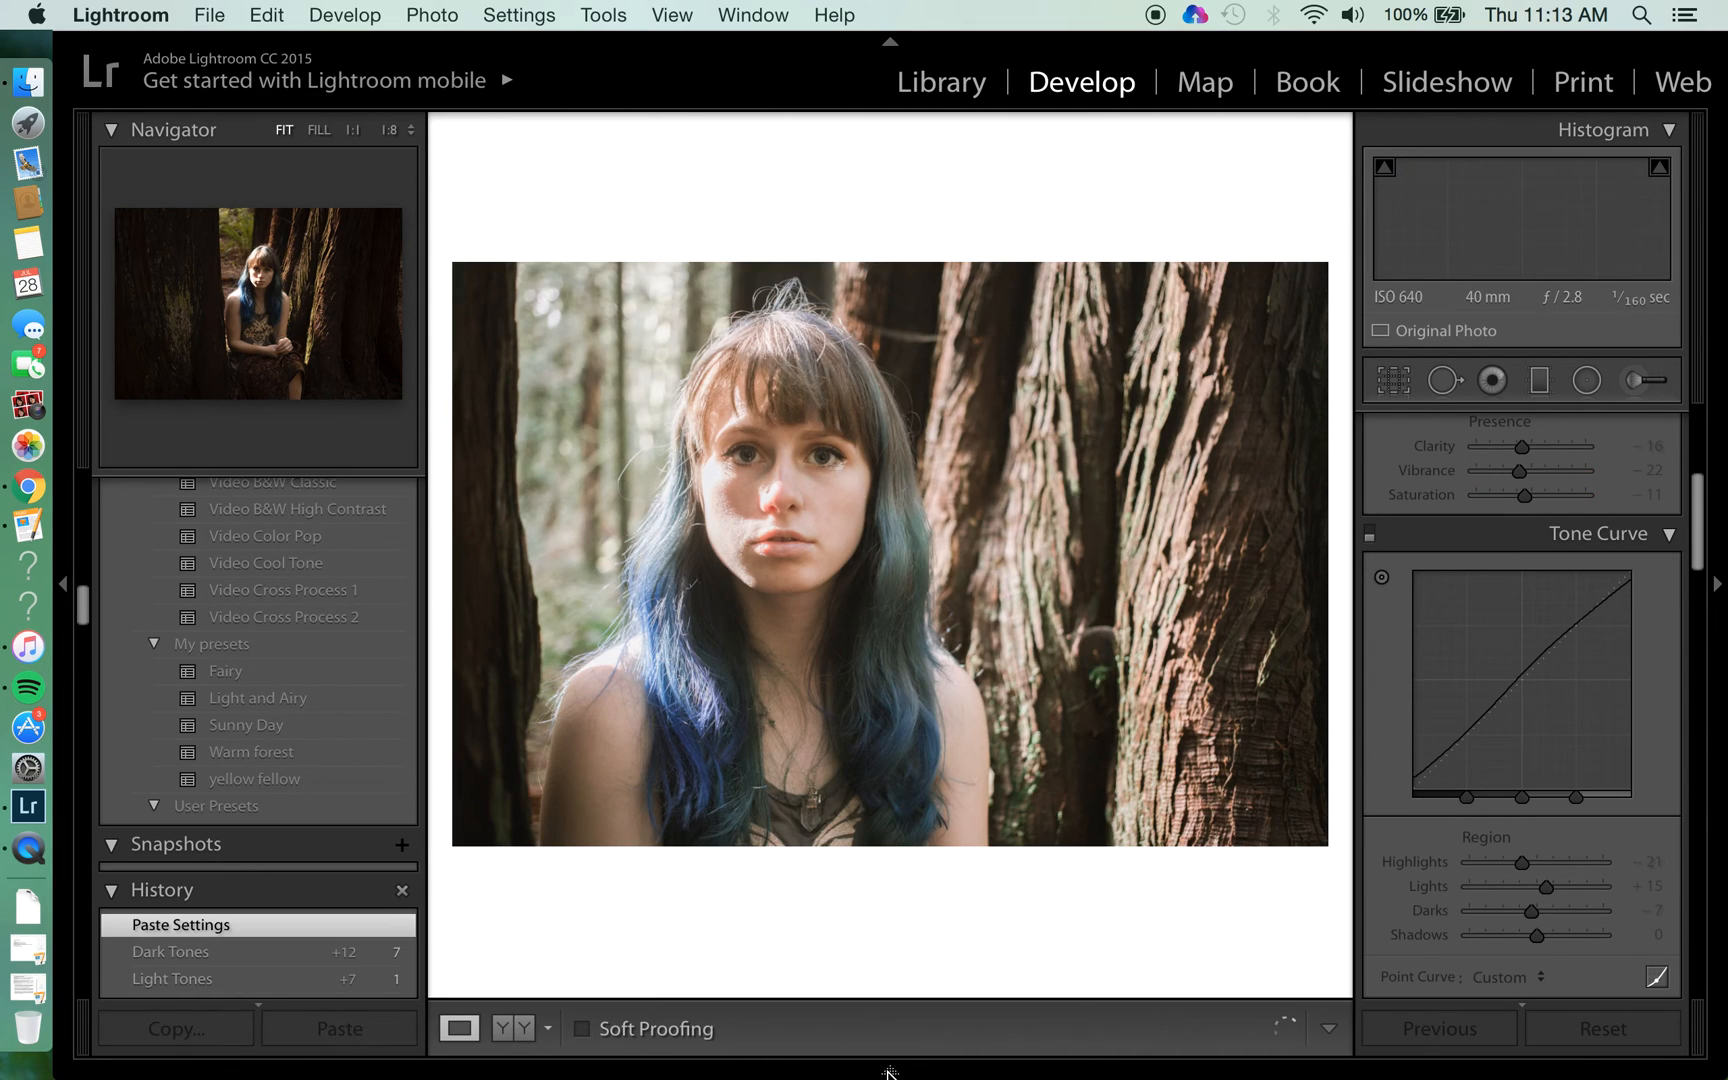
{"action": "left_click", "coordinate": [889, 1070]}
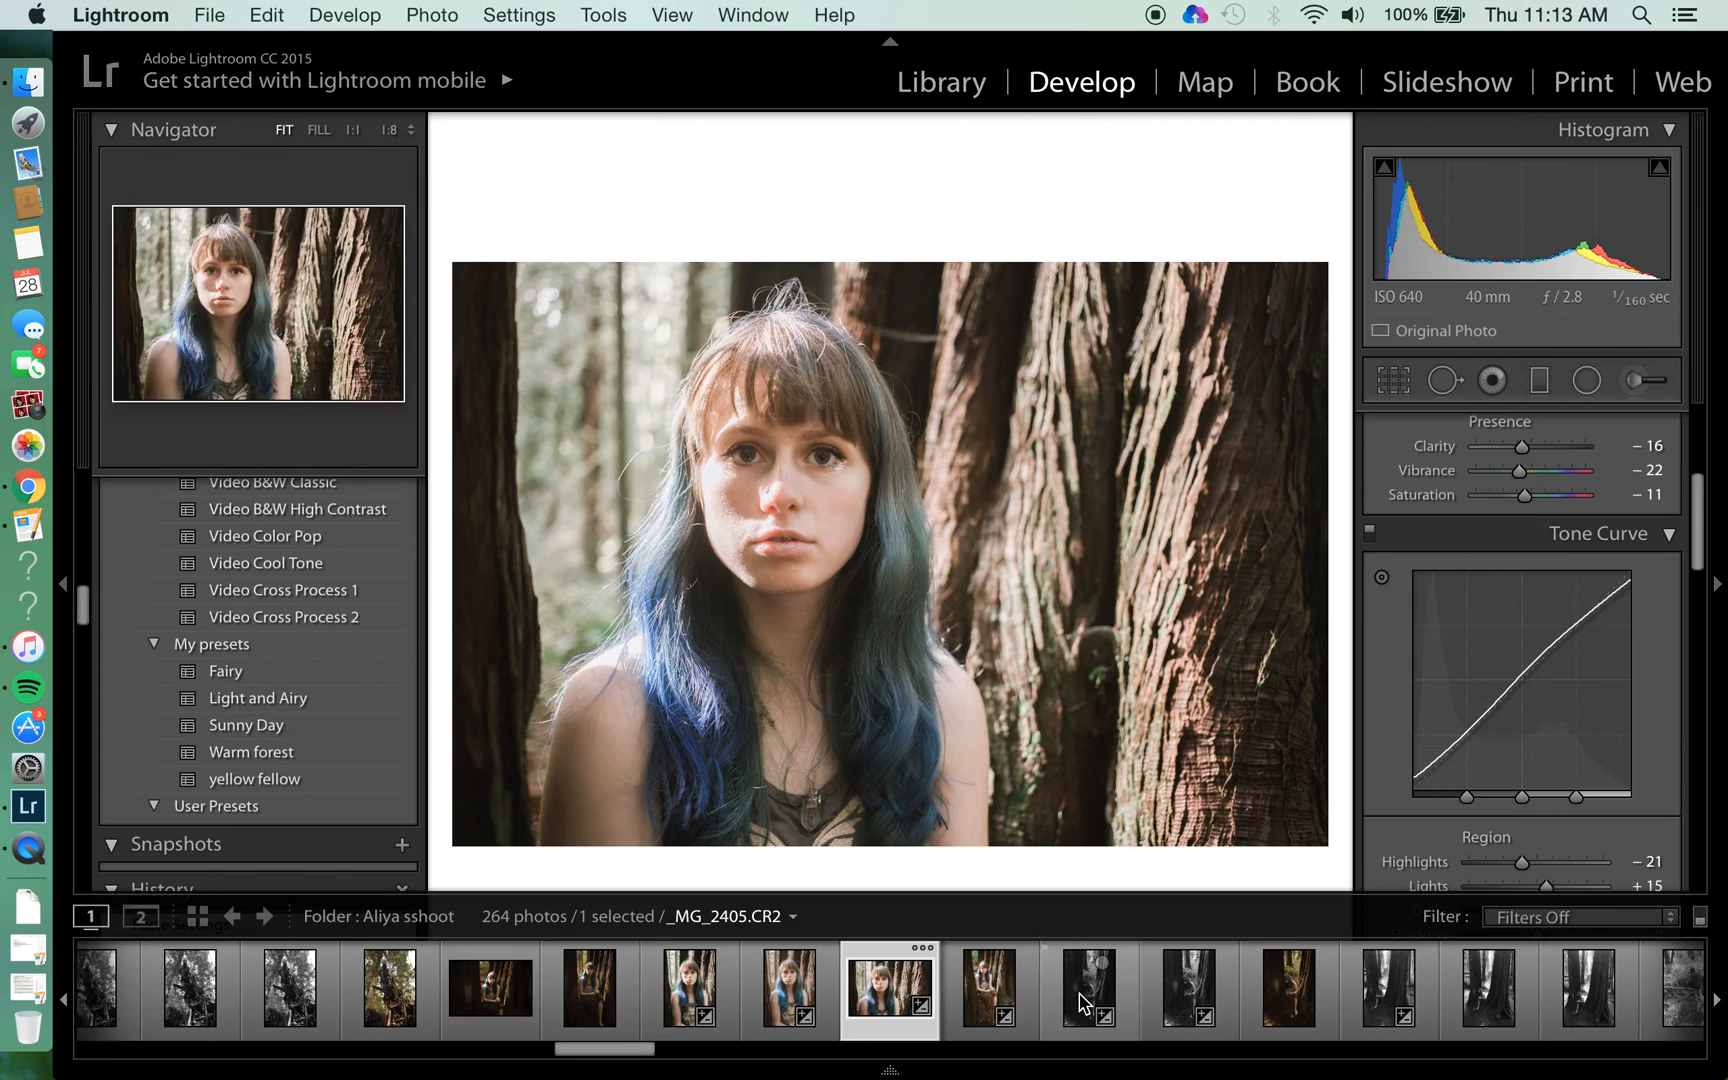
{"action": "left_click", "coordinate": [592, 1000]}
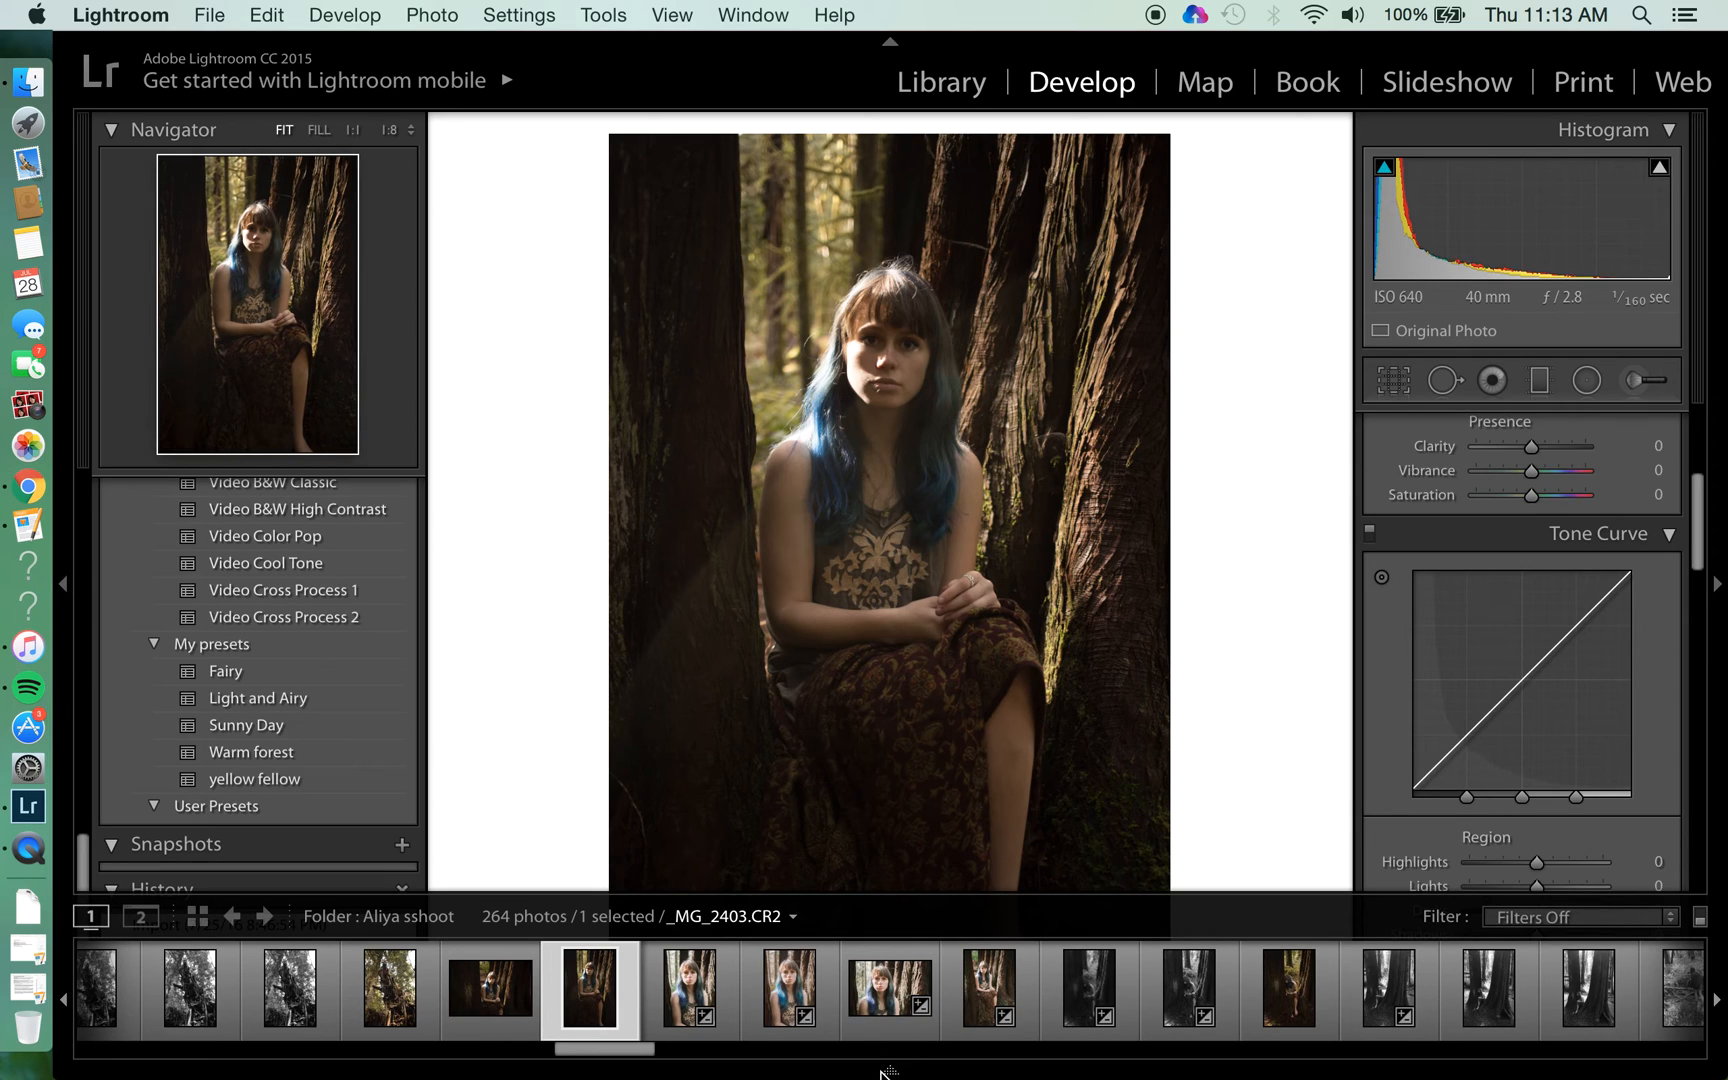
{"action": "key", "text": "t"}
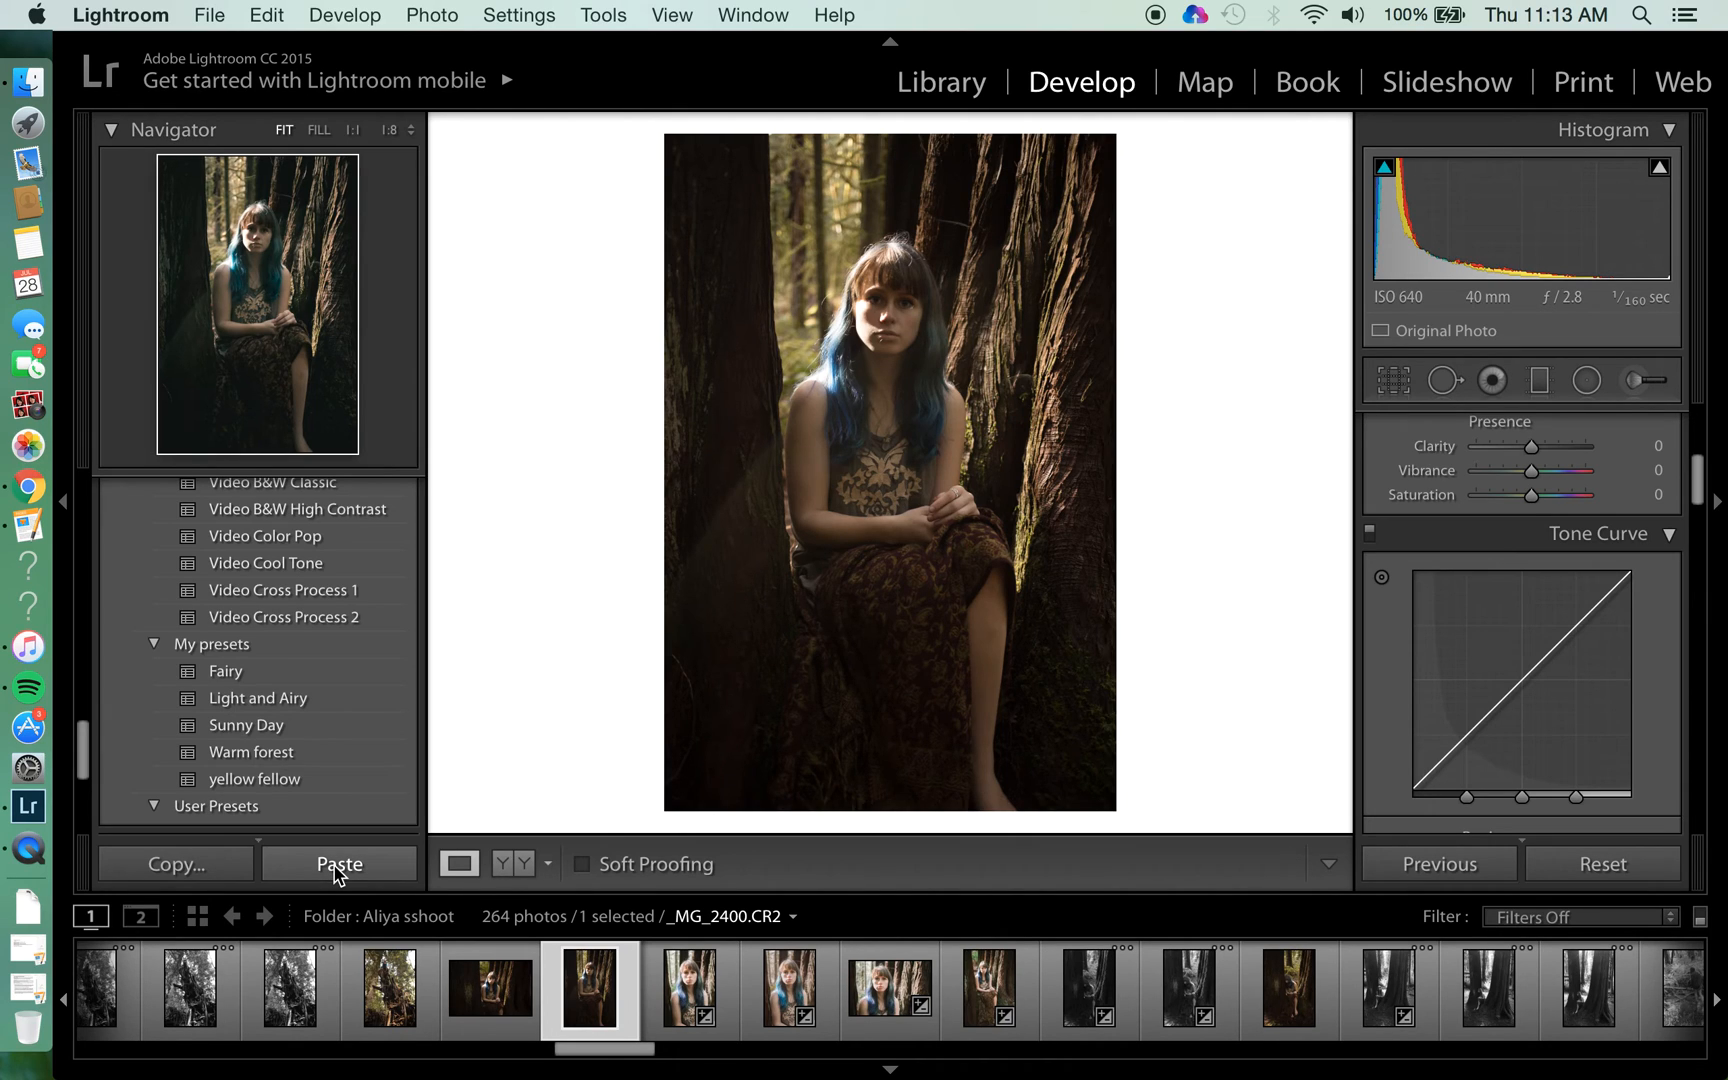
{"action": "left_click", "coordinate": [337, 866]}
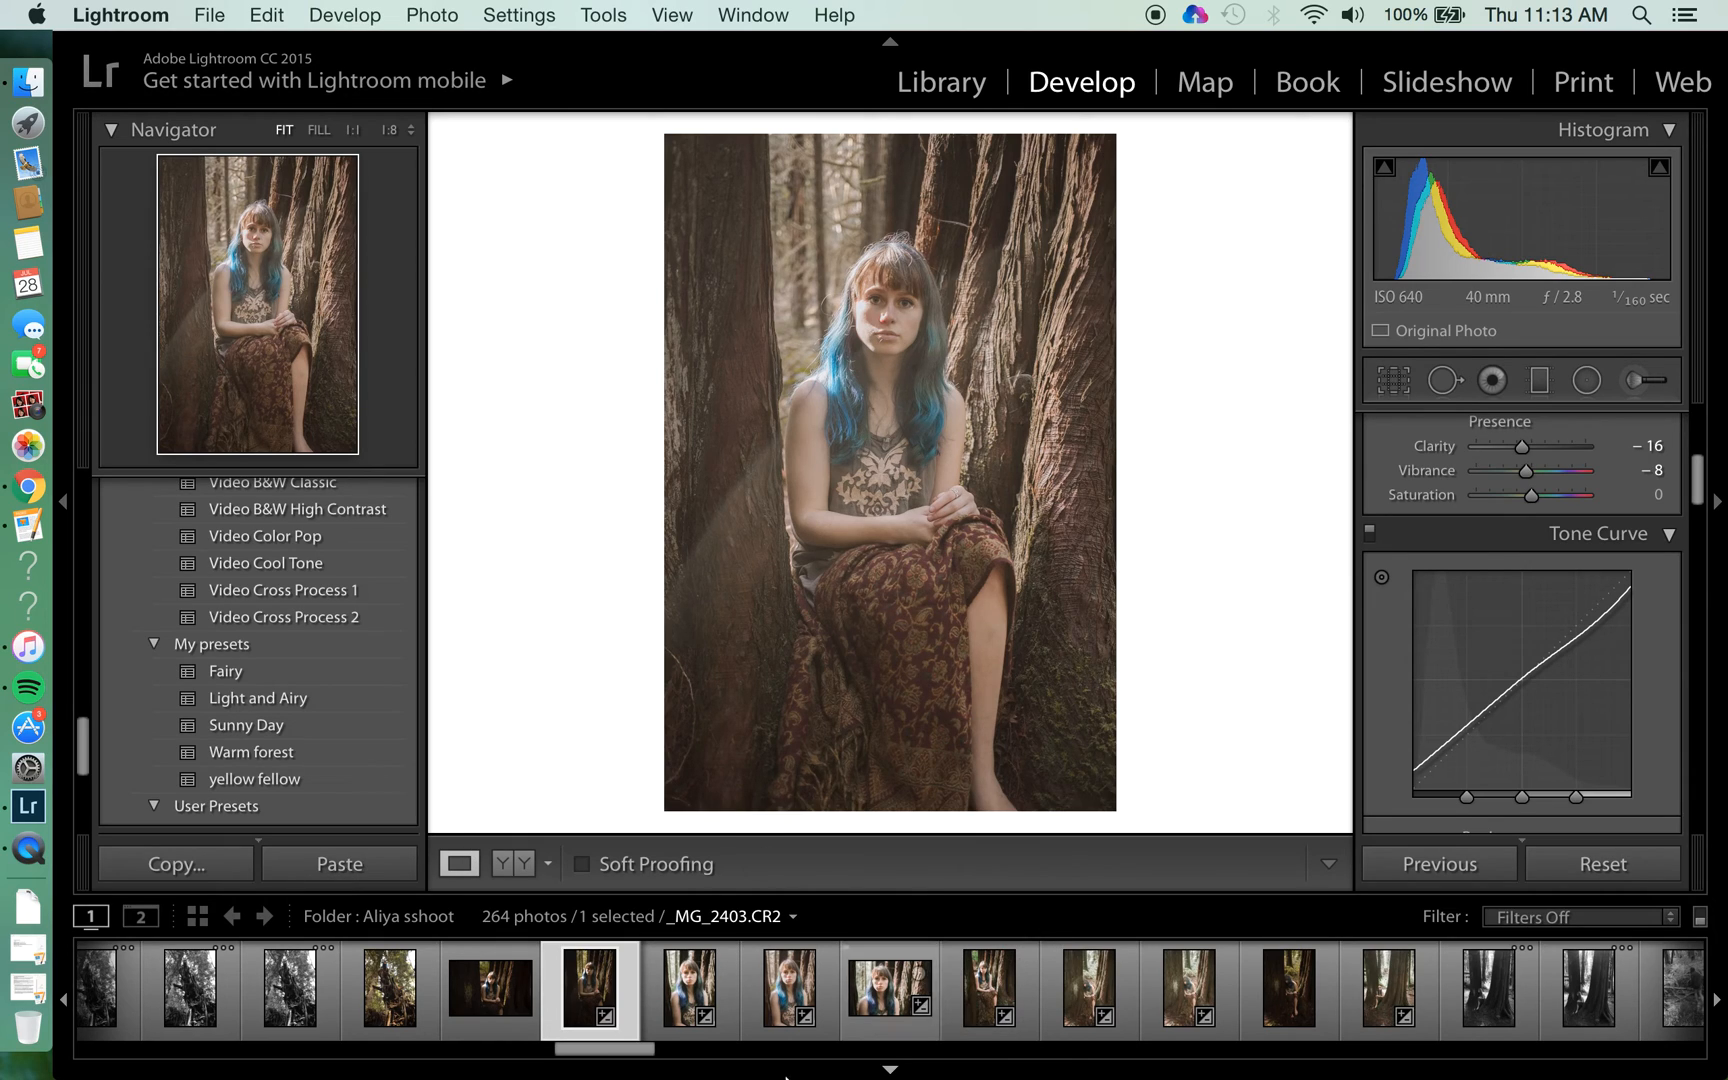
{"action": "left_click", "coordinate": [890, 1072]}
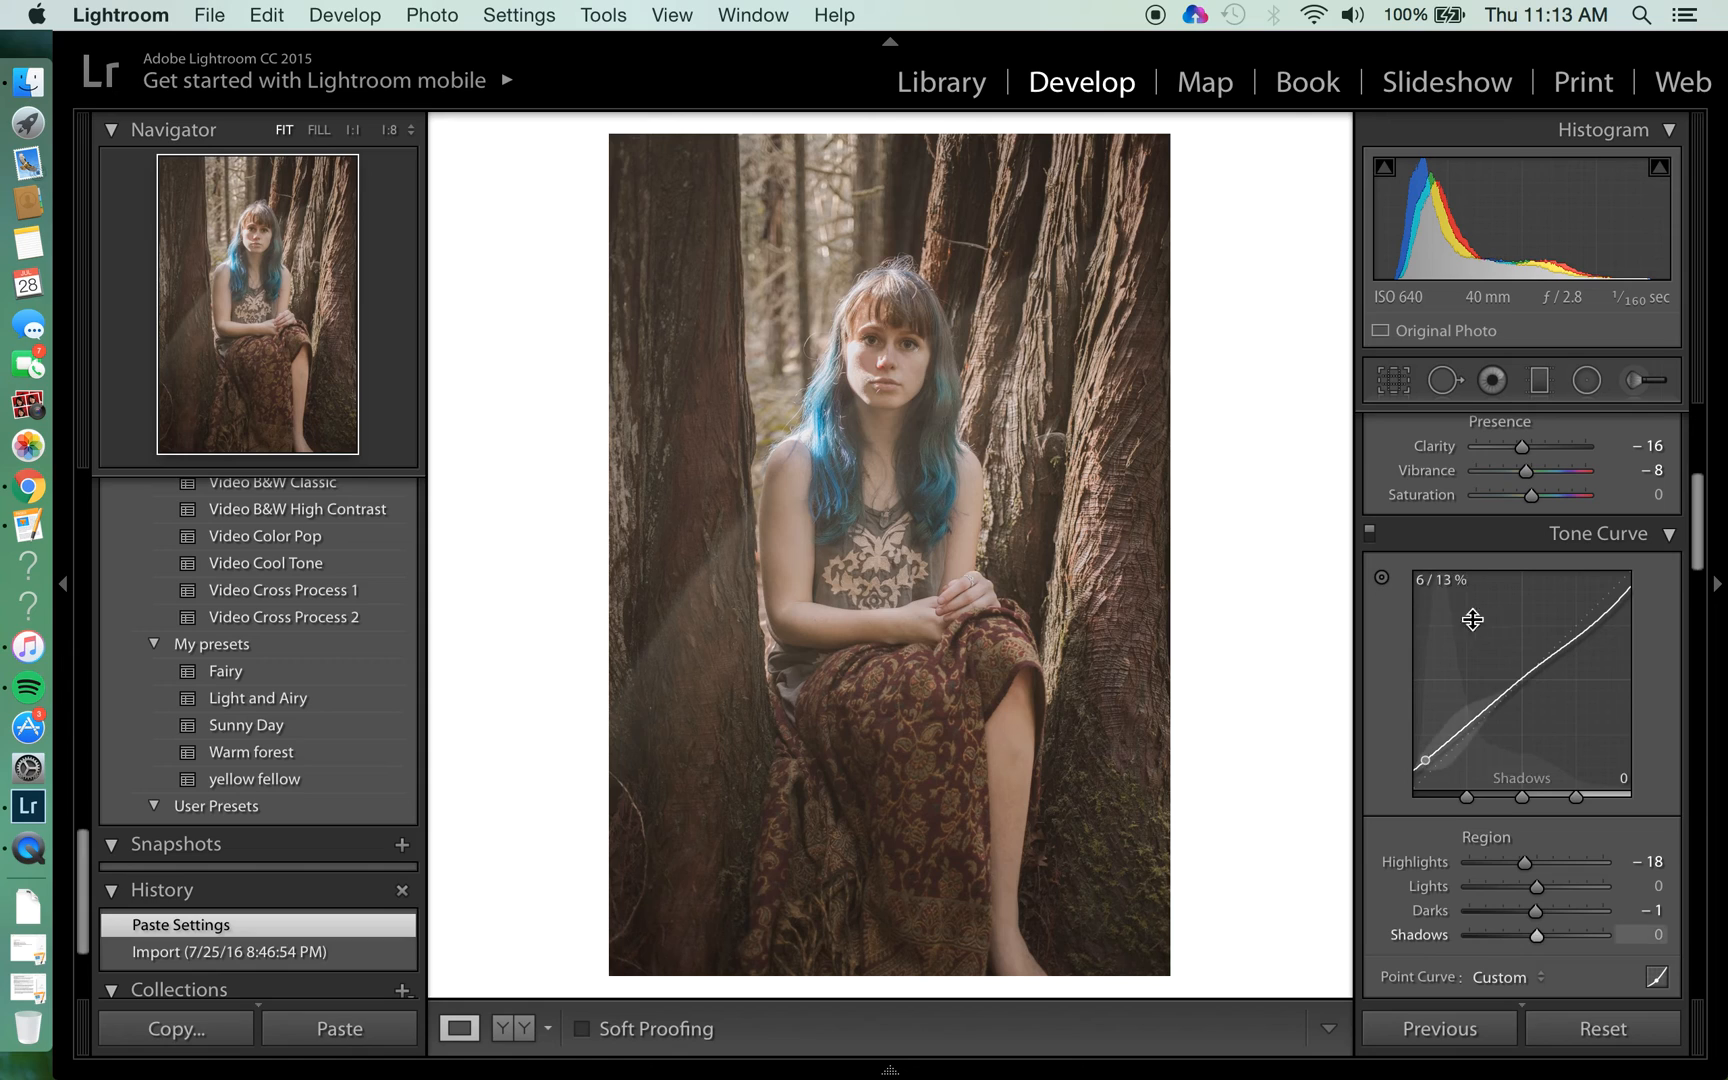
Set the seated portrait's Highlights to −64, Shadows to +25, Whites to −8 and Blacks to −20
{"action": "scroll", "coordinate": [1495, 617], "scroll_direction": "up", "scroll_amount": 6}
{"action": "left_click_drag", "start_coordinate": [1481, 688], "coordinate": [1543, 714]}
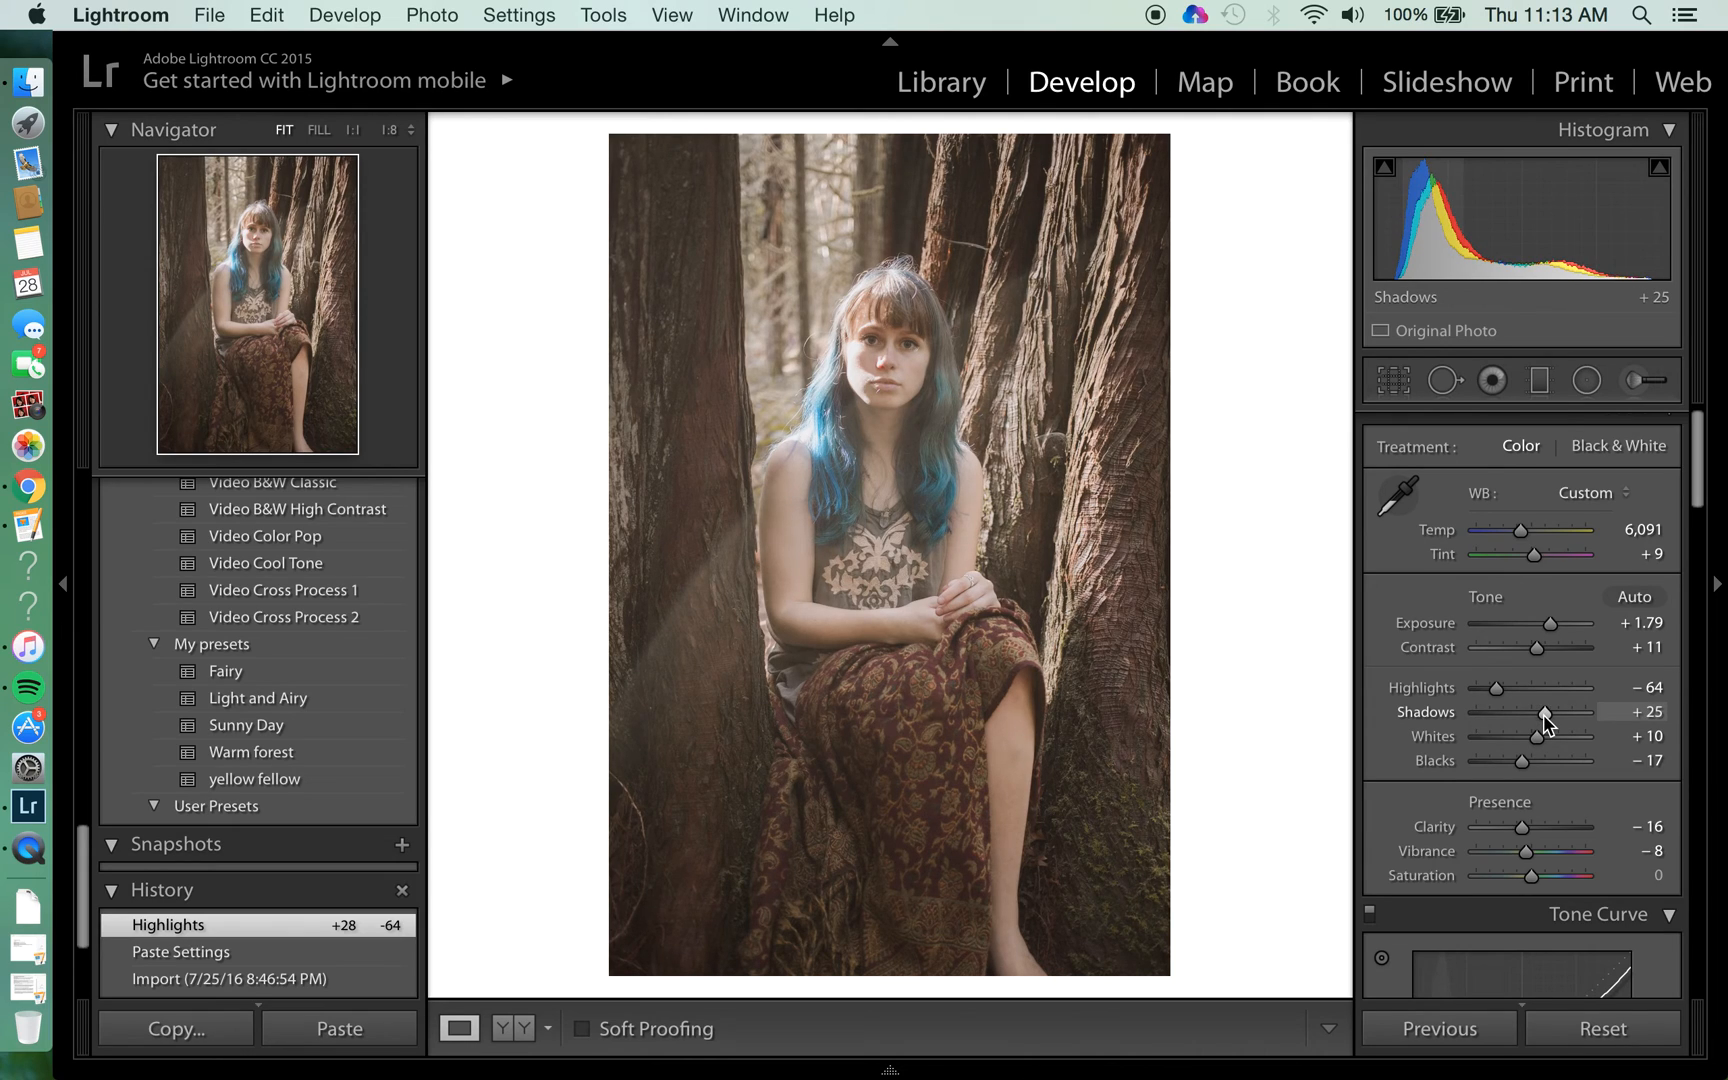
{"action": "mouse_move", "coordinate": [1537, 737]}
{"action": "left_mouse_down"}
{"action": "mouse_move", "coordinate": [1510, 736]}
{"action": "mouse_move", "coordinate": [1513, 760]}
{"action": "left_mouse_up"}
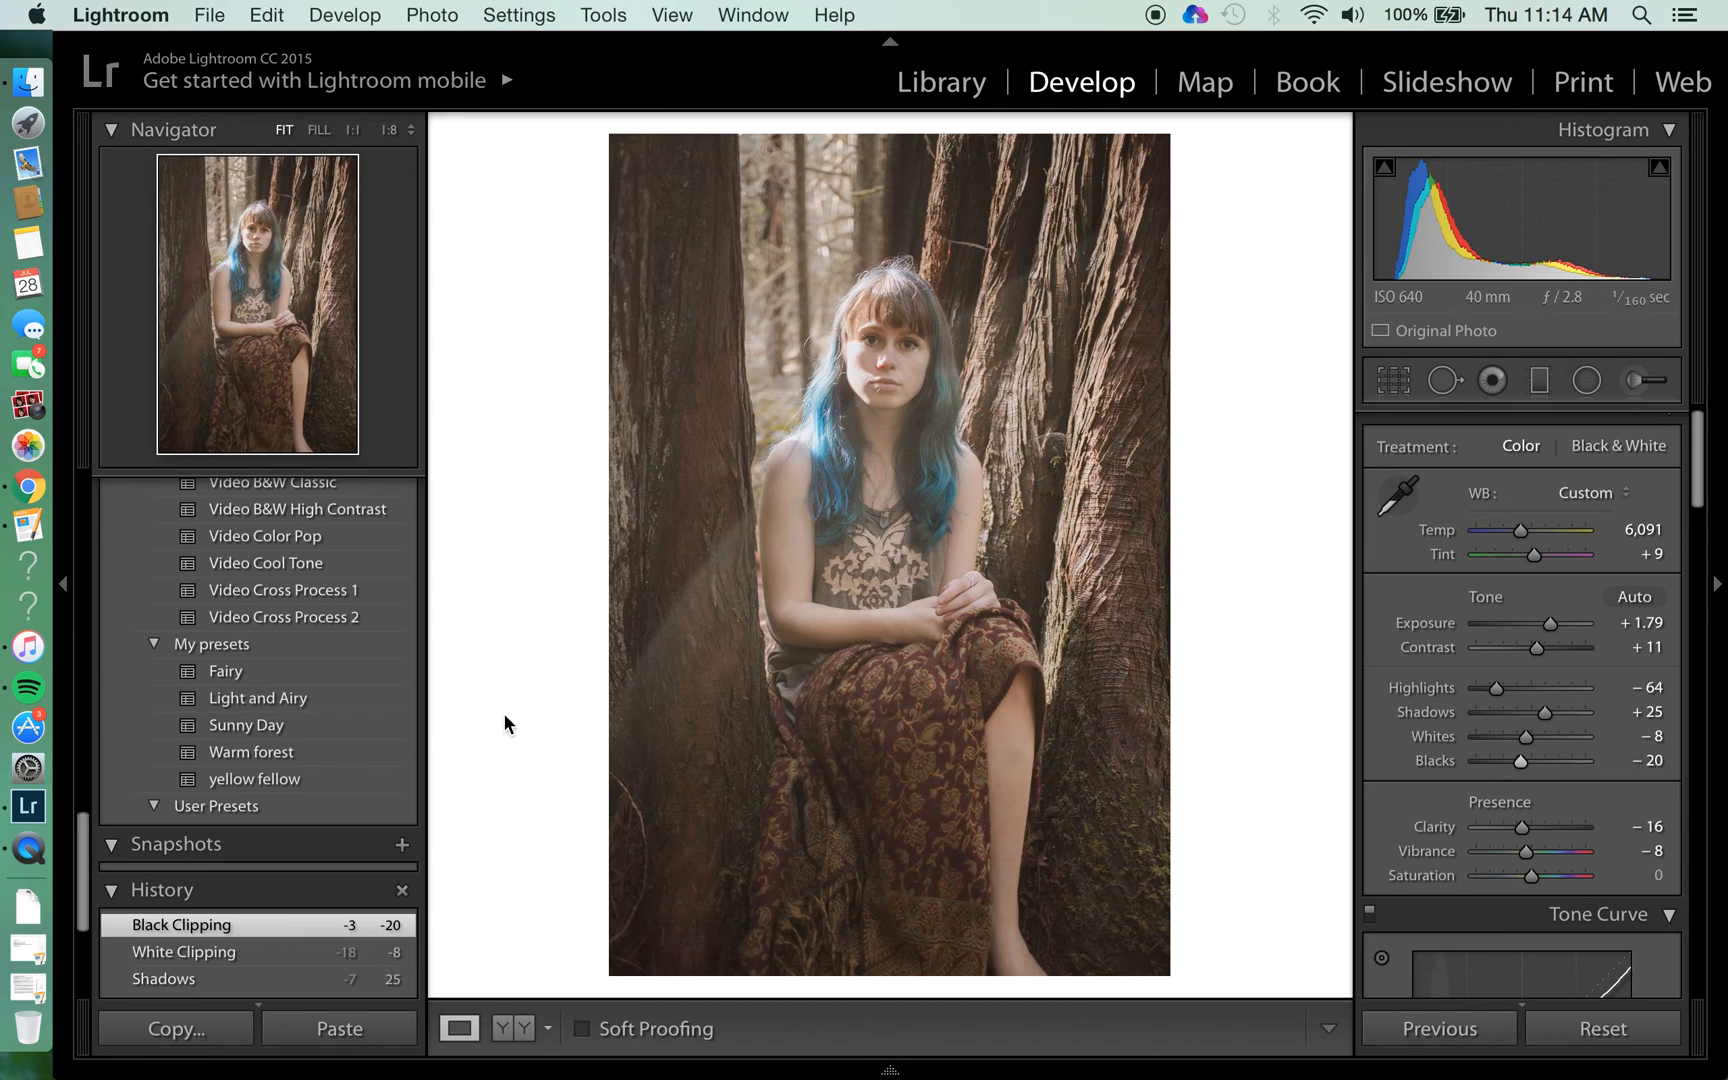
Try the Fairy, Light and Airy and Sunny Day presets on the seated portrait, and paste the copied settings back
{"action": "left_click", "coordinate": [303, 677]}
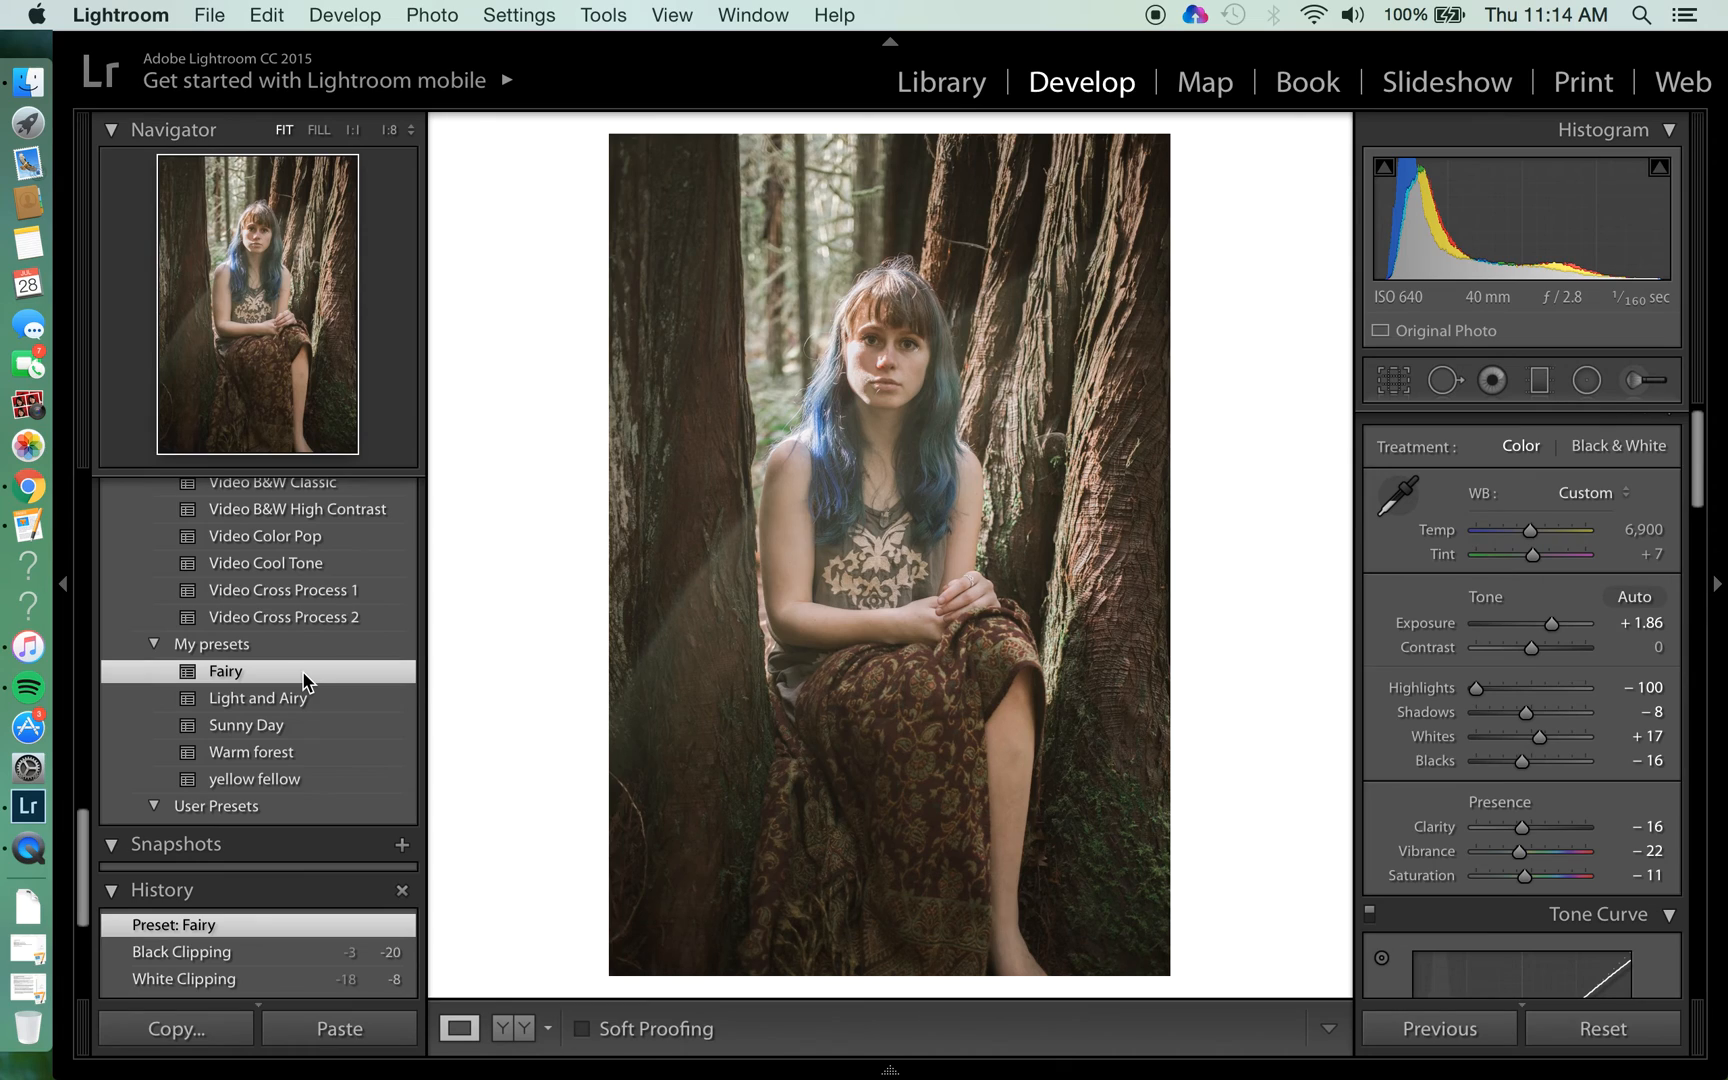
{"action": "left_click", "coordinate": [301, 704]}
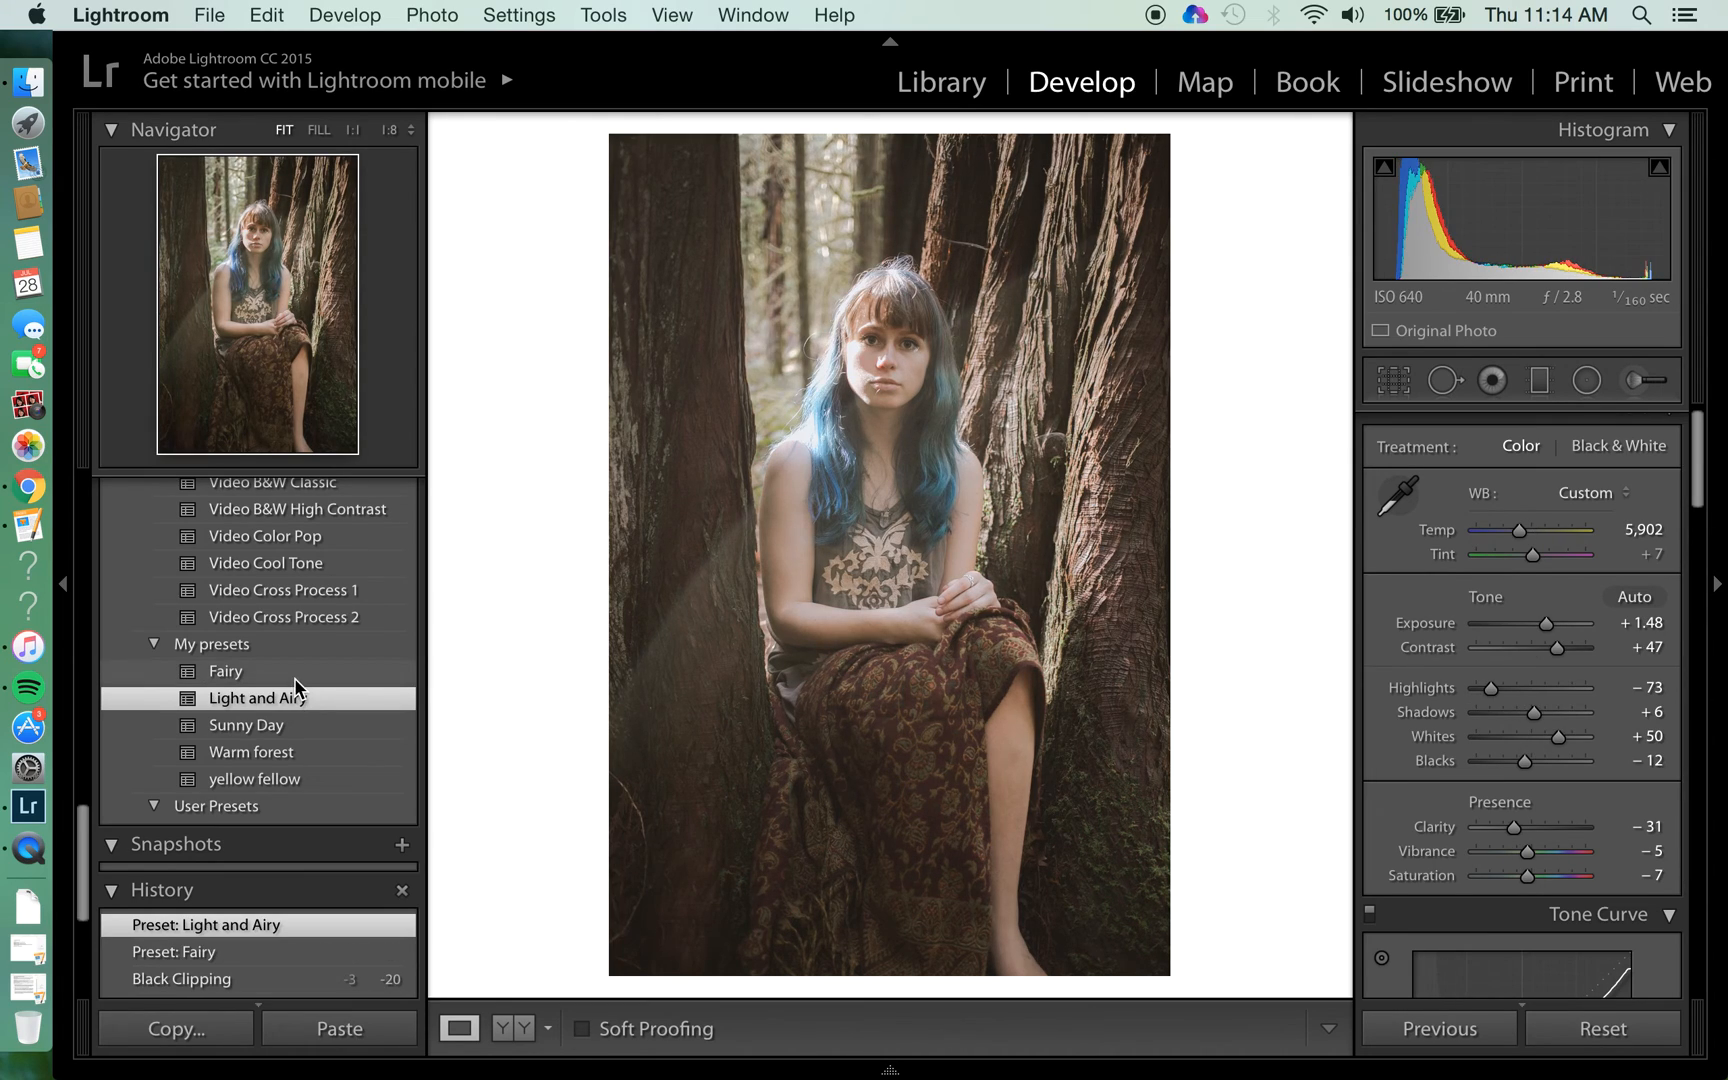
{"action": "left_click", "coordinate": [294, 674]}
{"action": "left_click", "coordinate": [283, 705]}
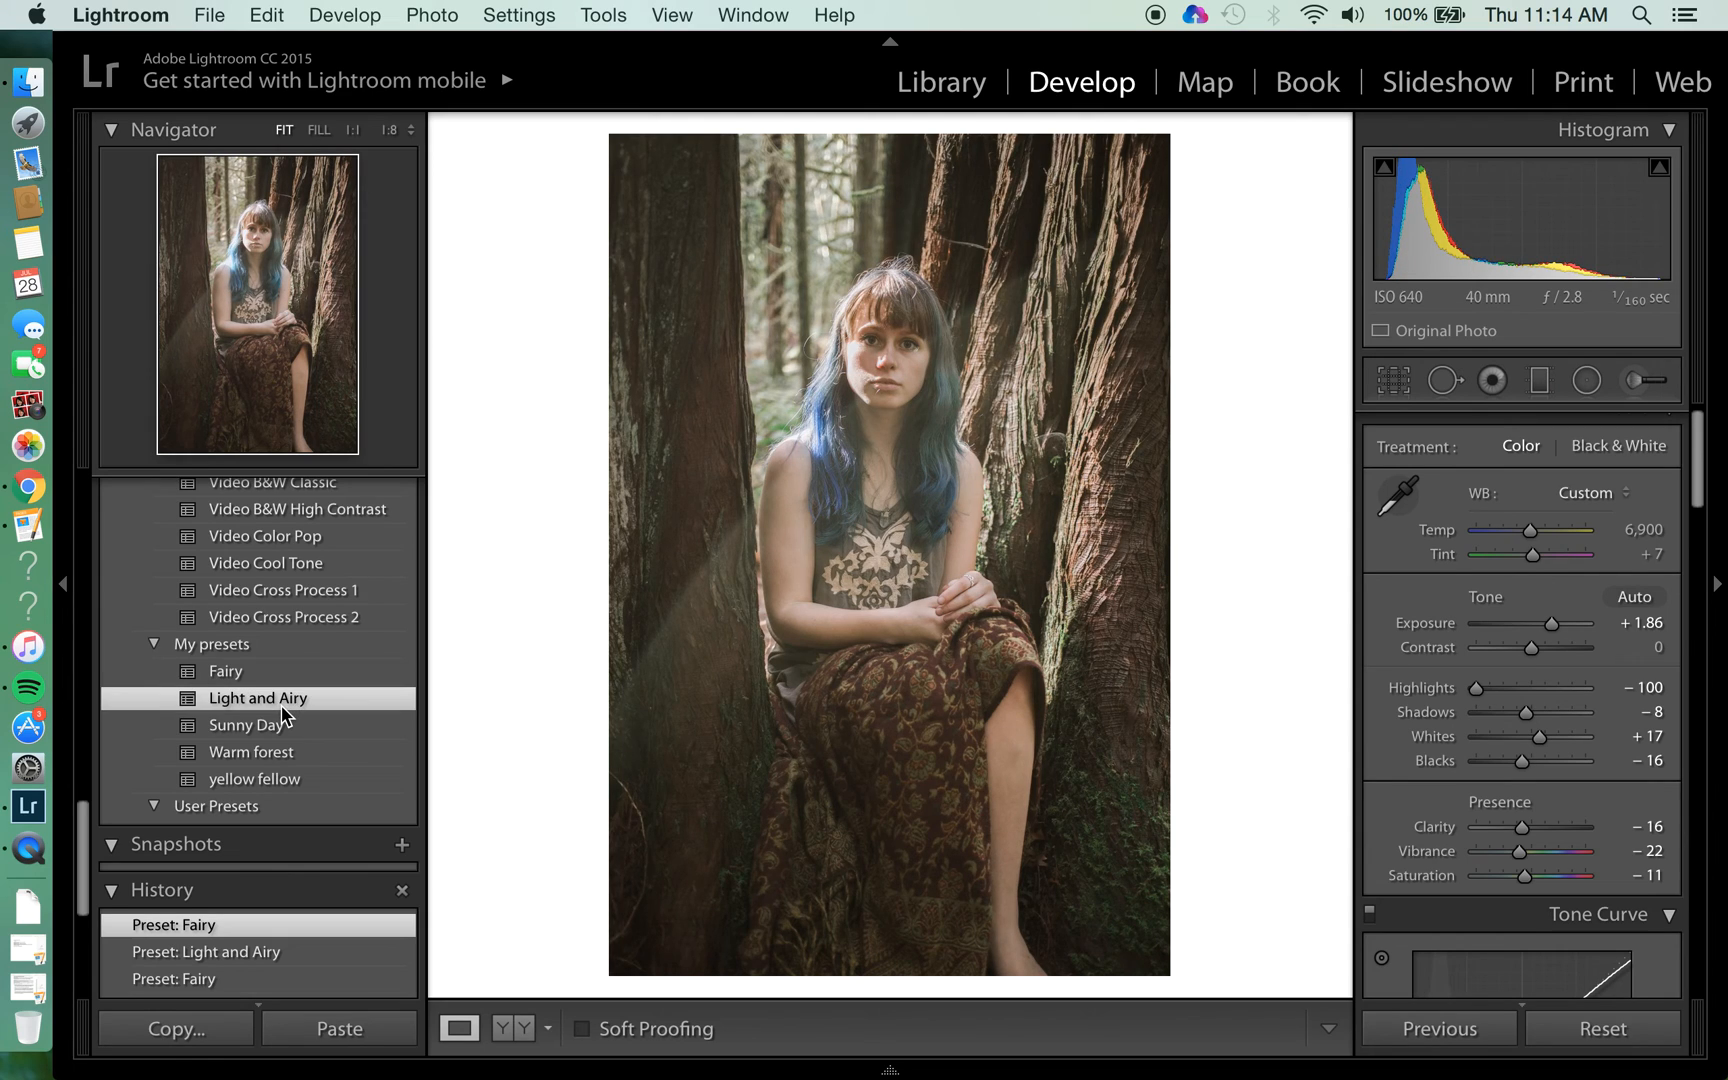
{"action": "left_click", "coordinate": [274, 728]}
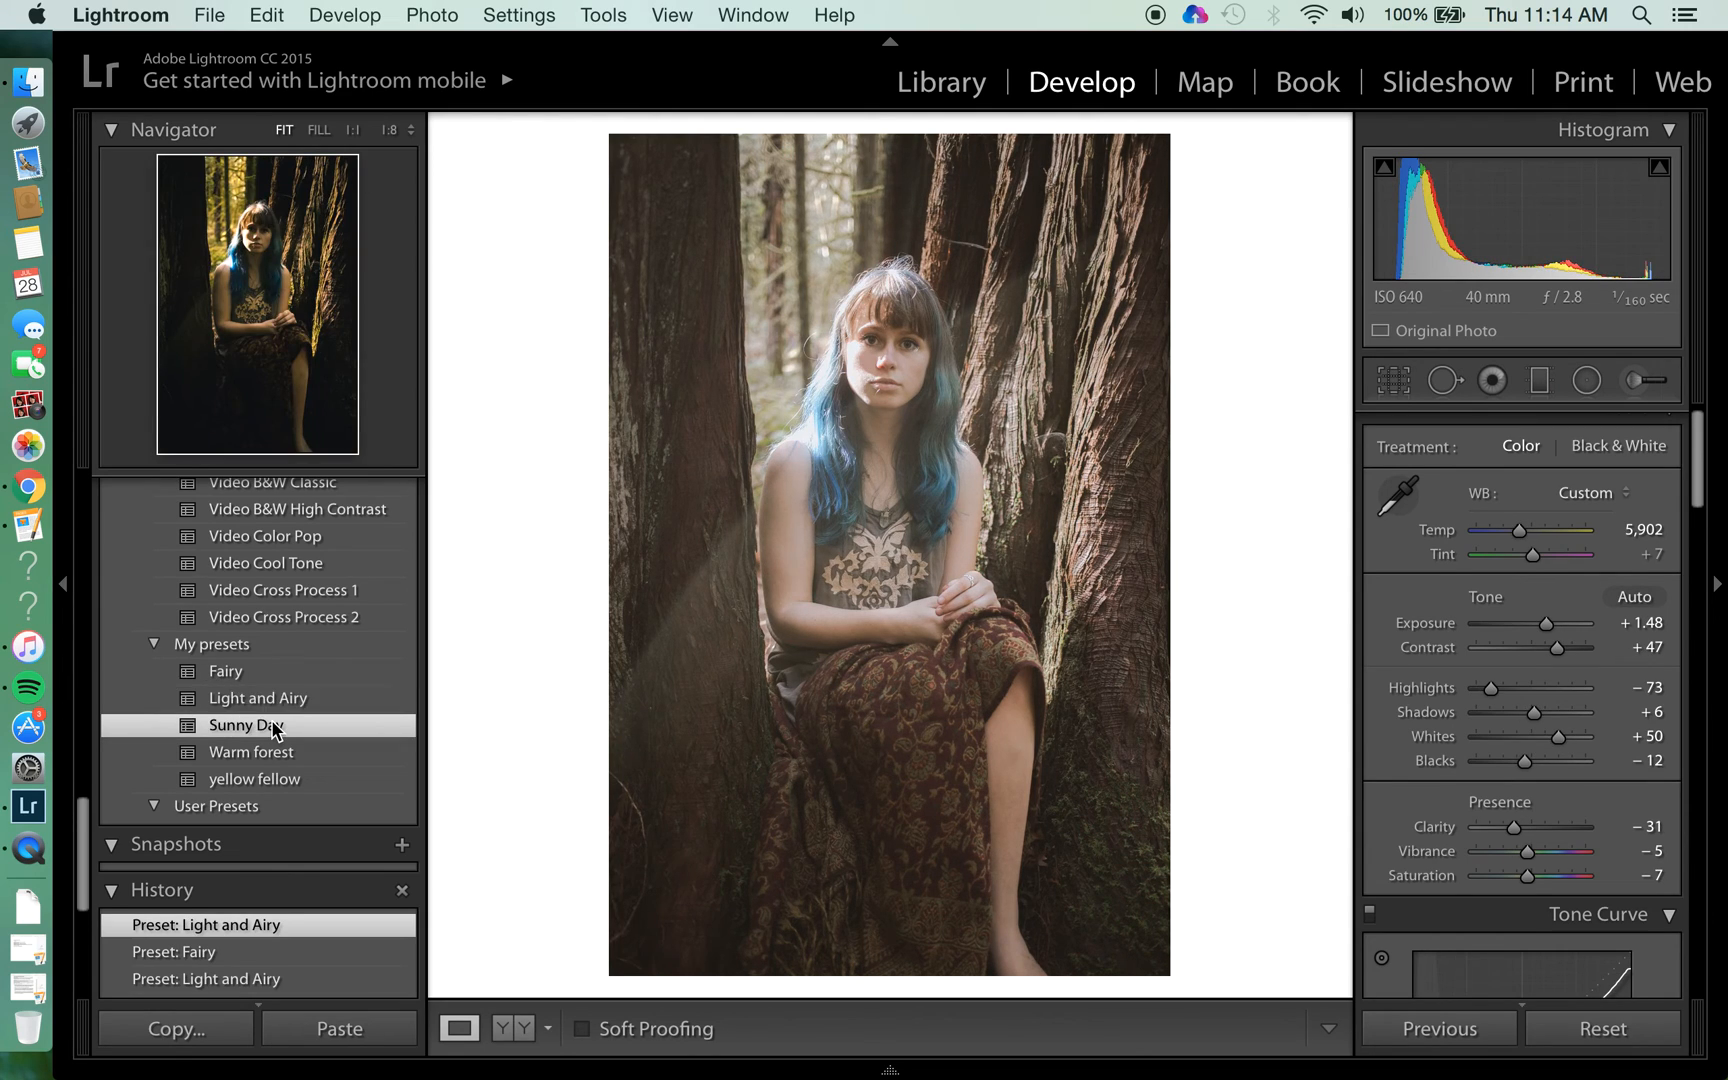
{"action": "left_click", "coordinate": [262, 698]}
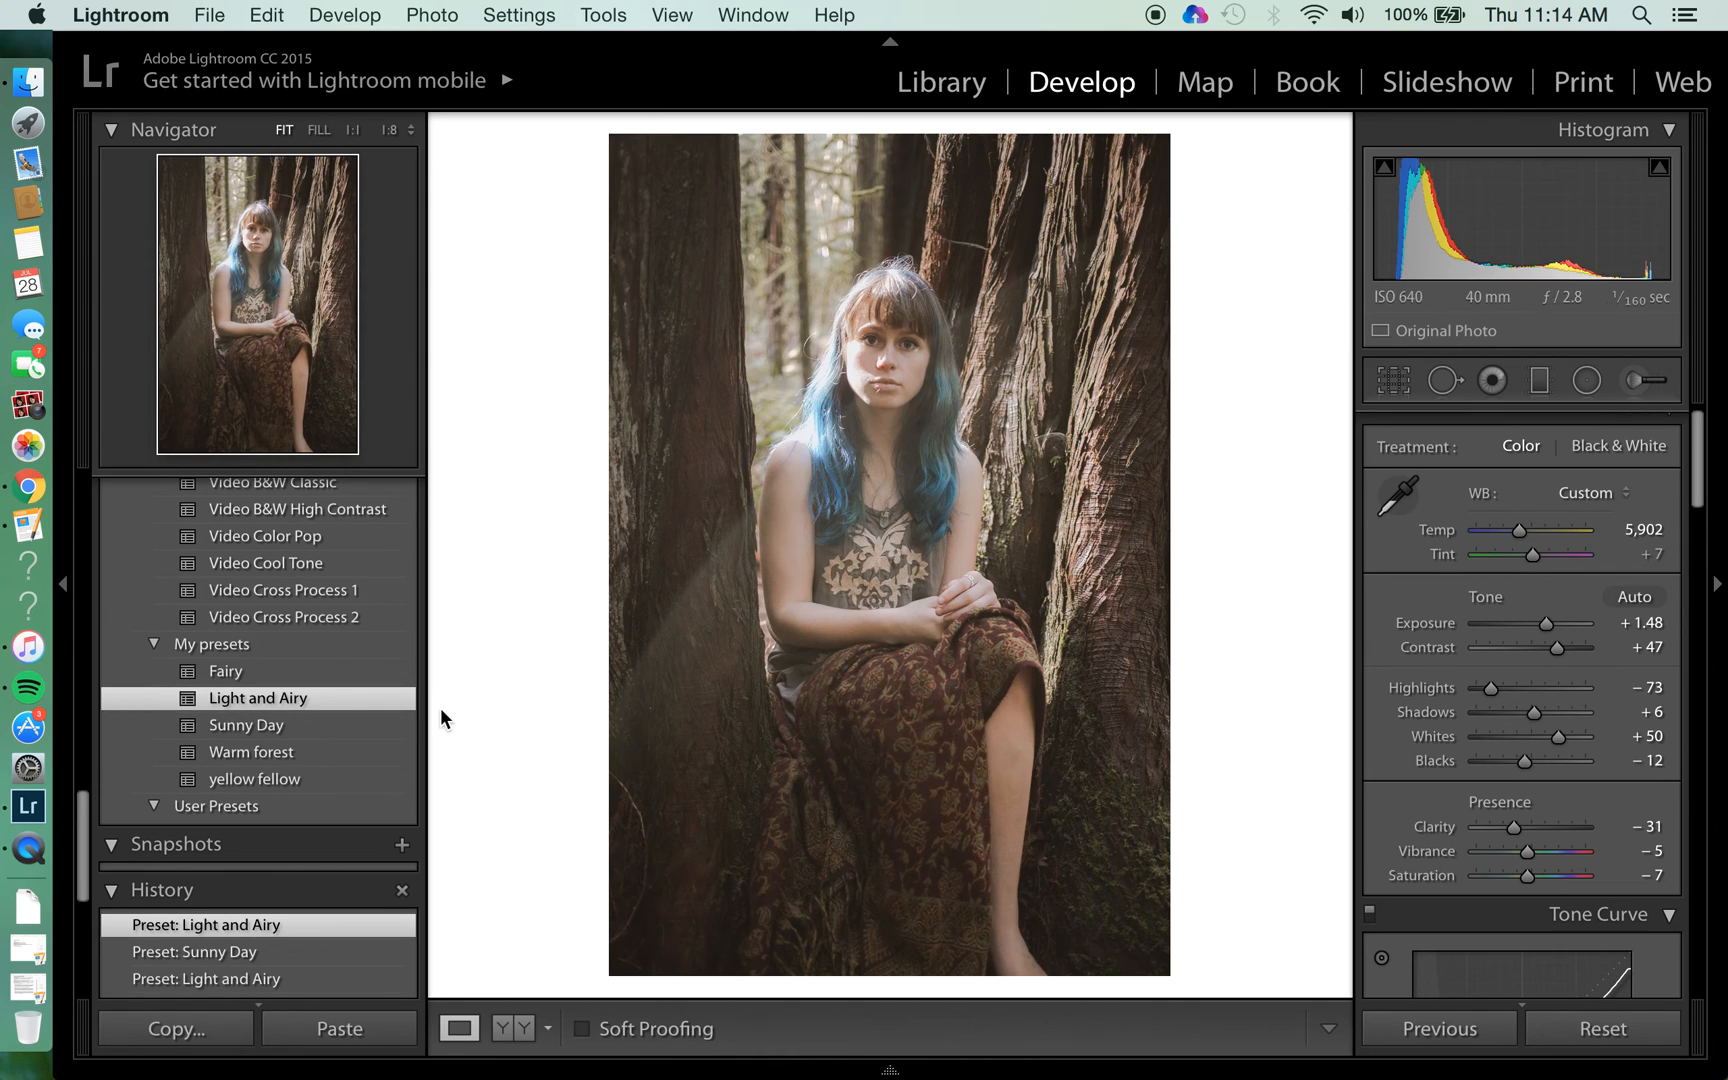
{"action": "left_click", "coordinate": [267, 670]}
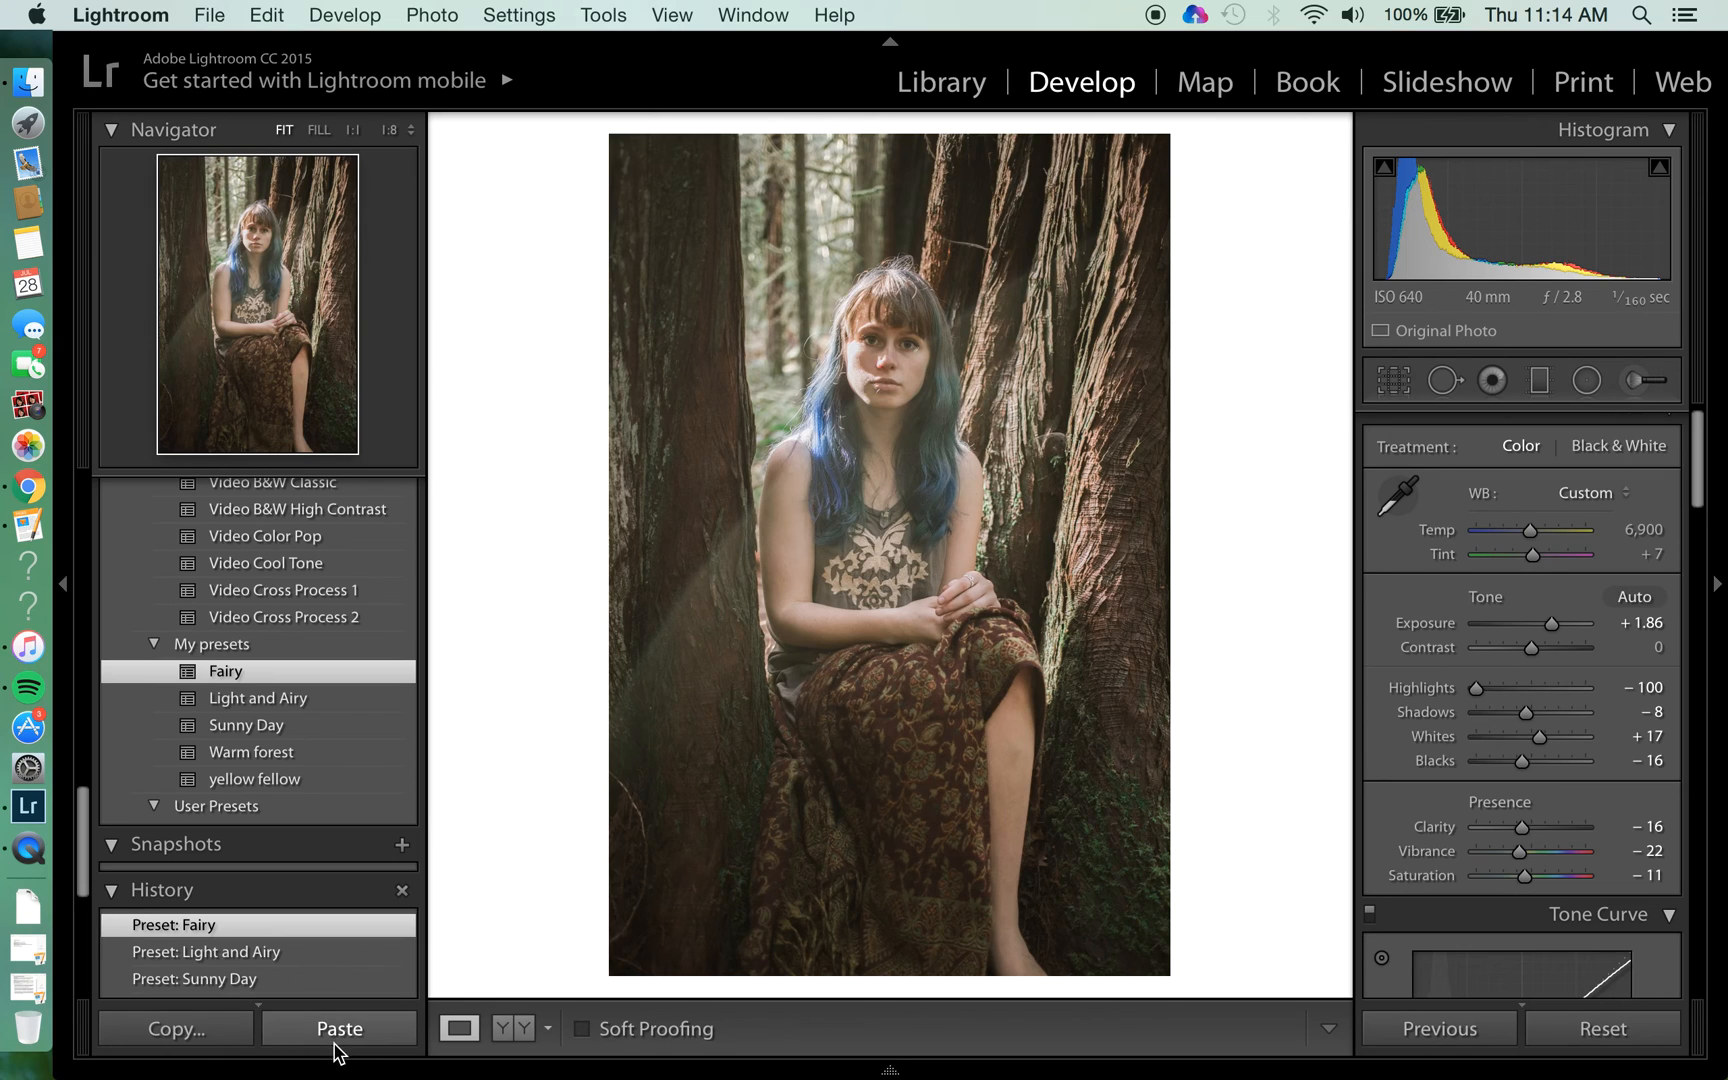
{"action": "left_click", "coordinate": [340, 1033]}
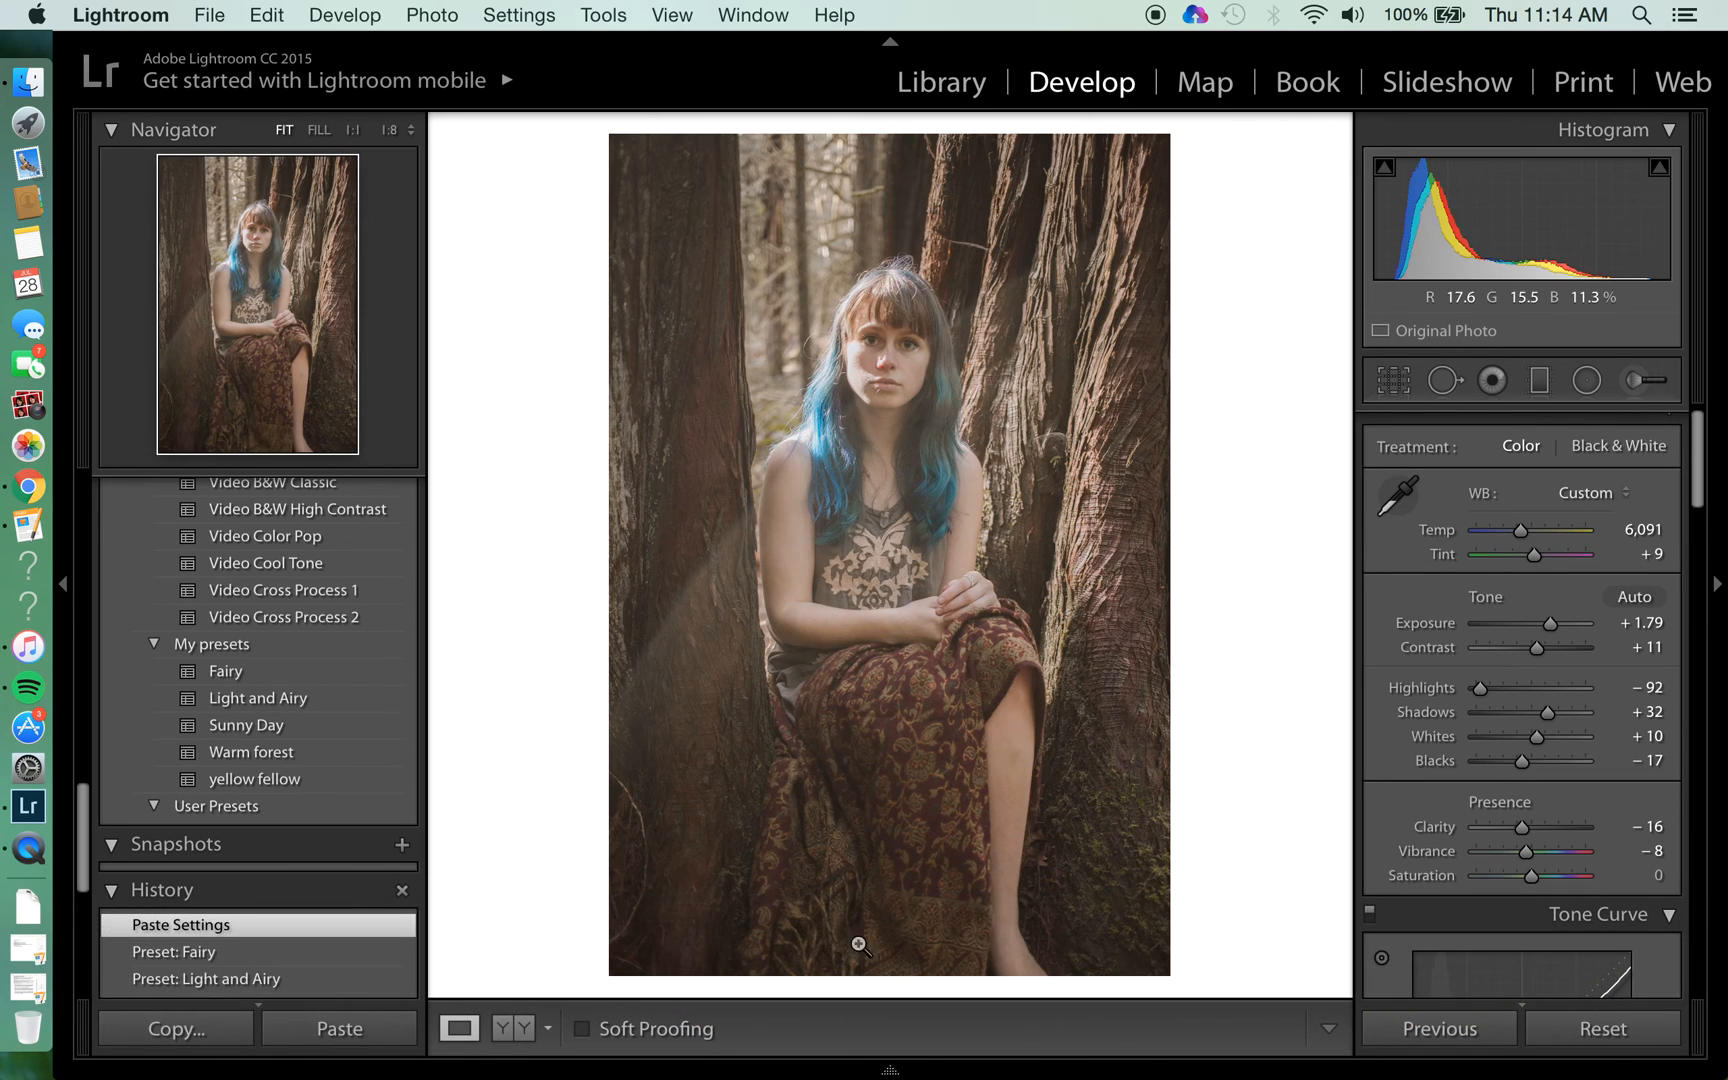
Return to the edited close-up portrait with the blue hair and compare it before and after side by side
{"action": "mouse_move", "coordinate": [892, 1068]}
{"action": "left_click", "coordinate": [984, 988]}
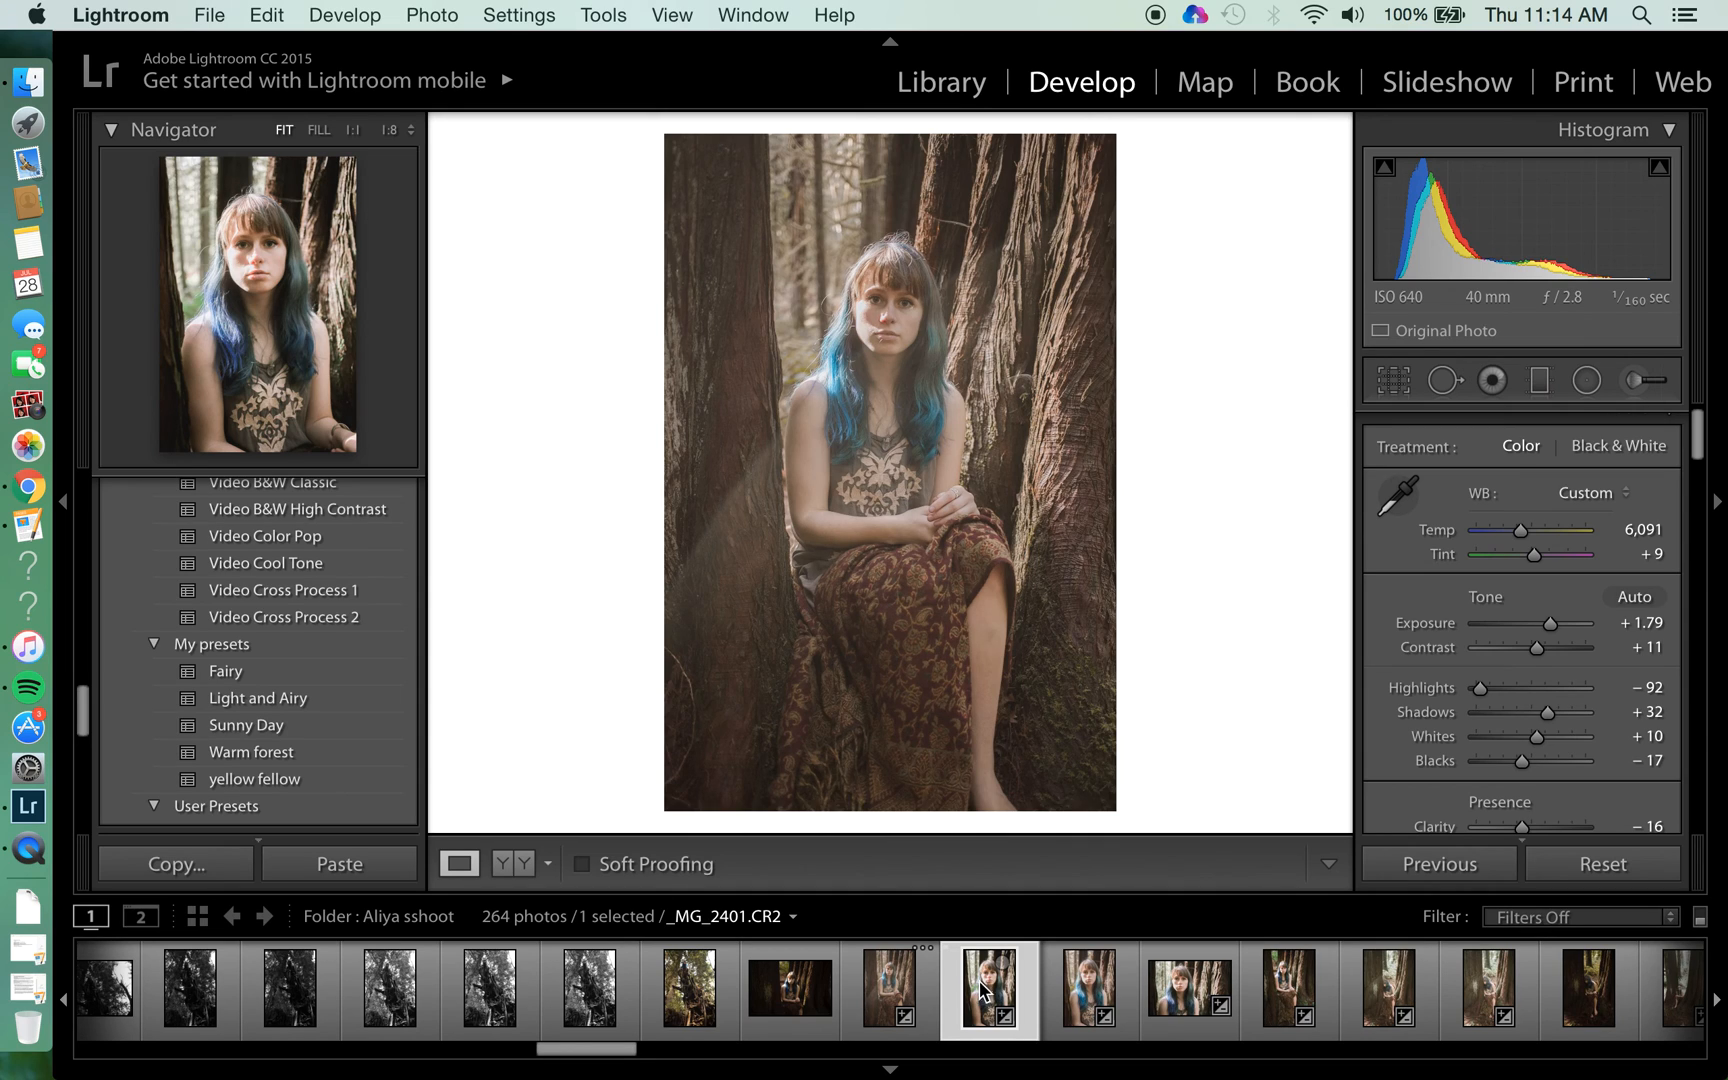
{"action": "left_click", "coordinate": [1092, 1005]}
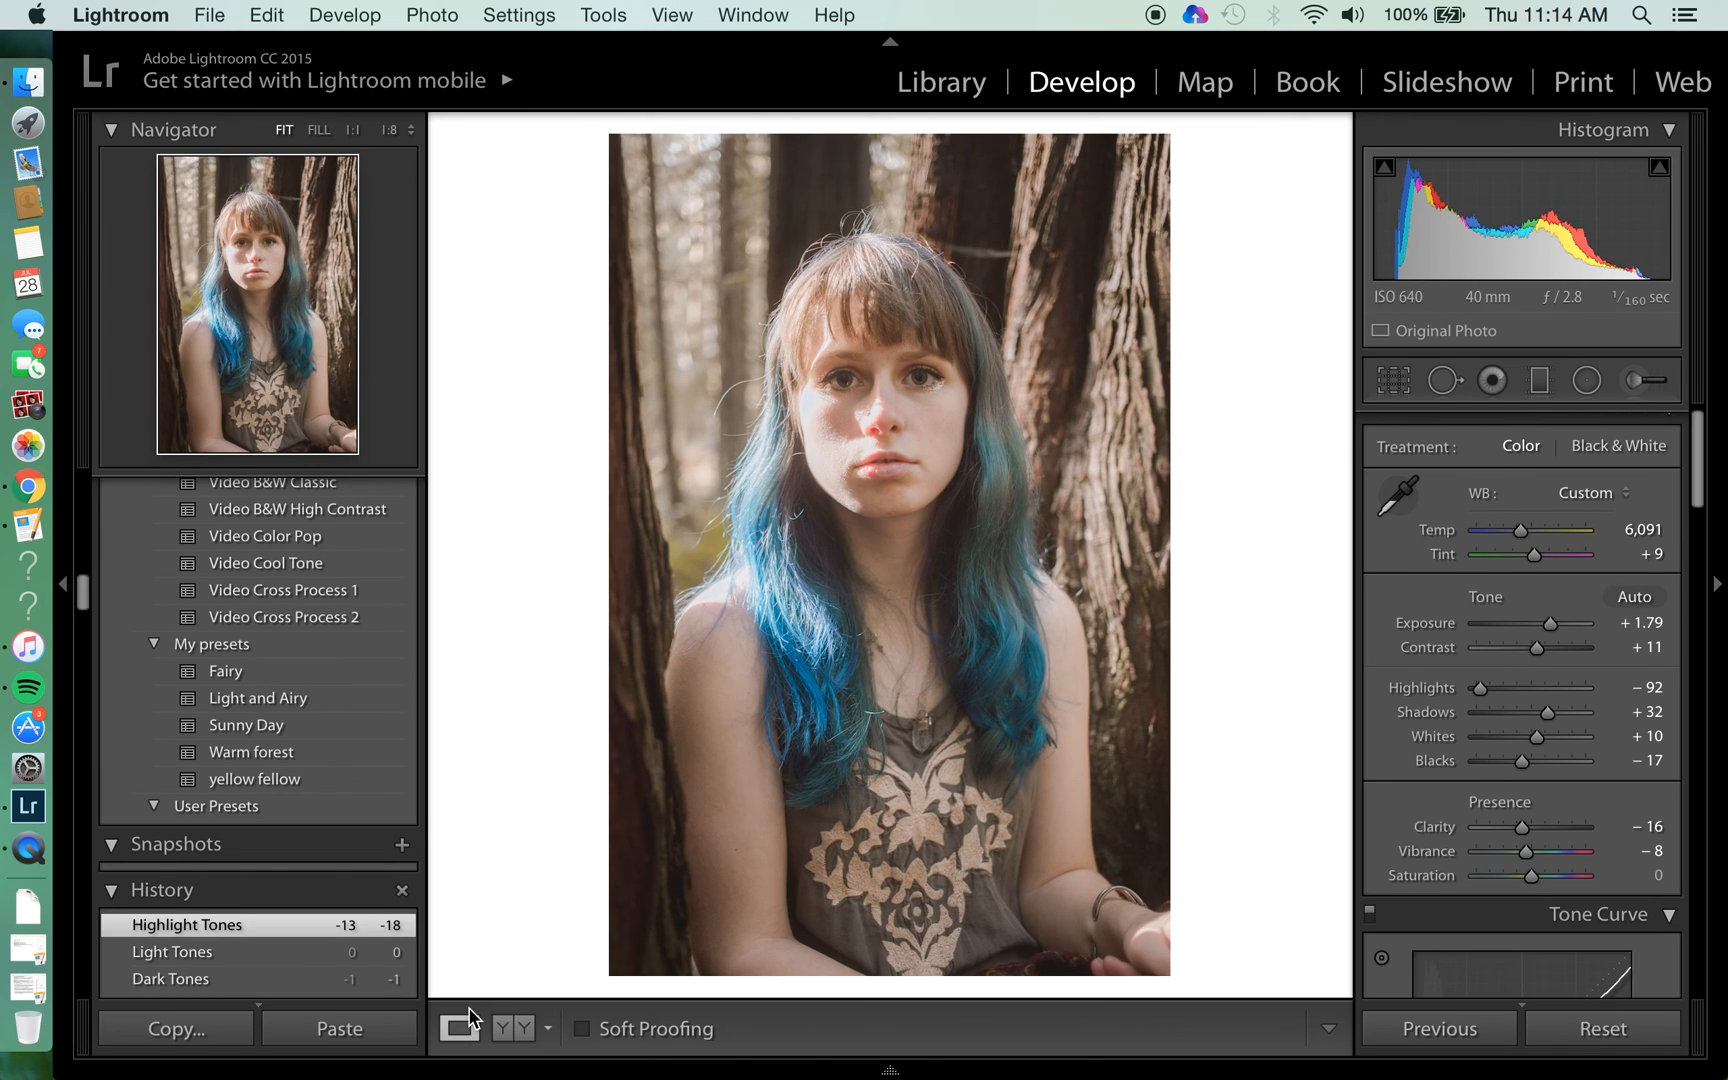
{"action": "left_click", "coordinate": [506, 1021]}
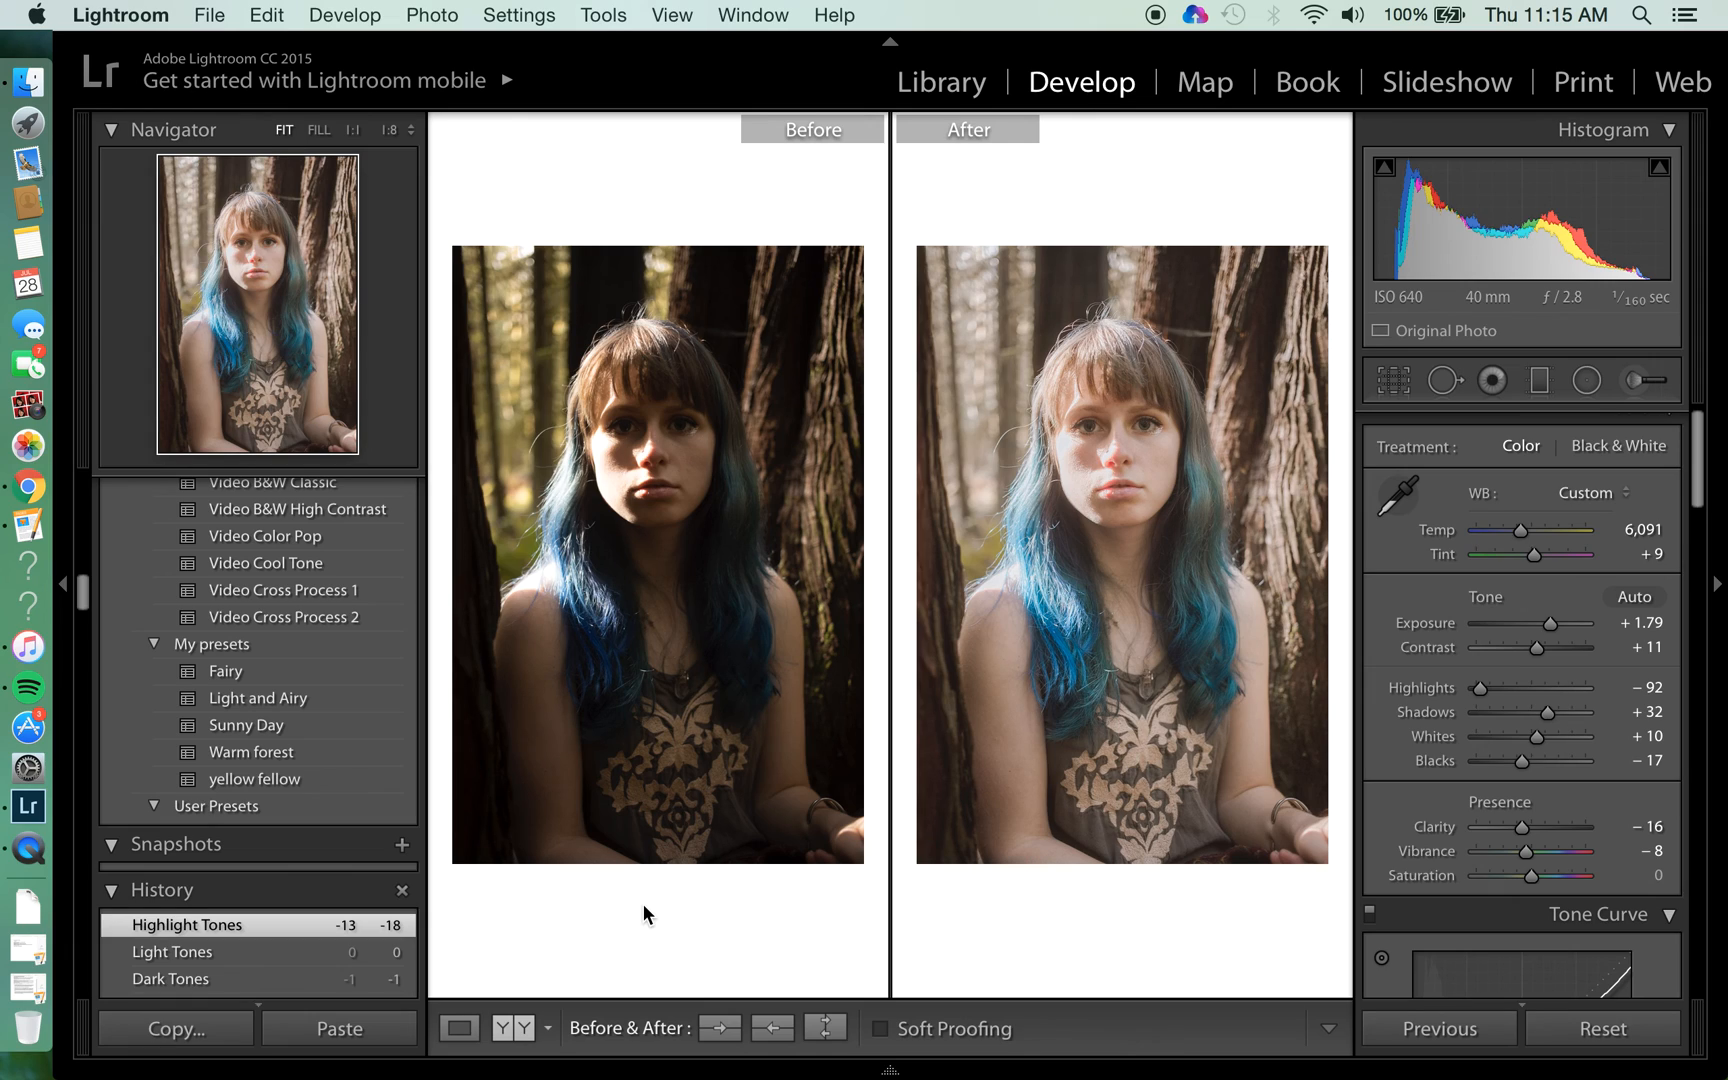
{"action": "left_click", "coordinate": [1155, 16]}
{"action": "left_click", "coordinate": [39, 848]}
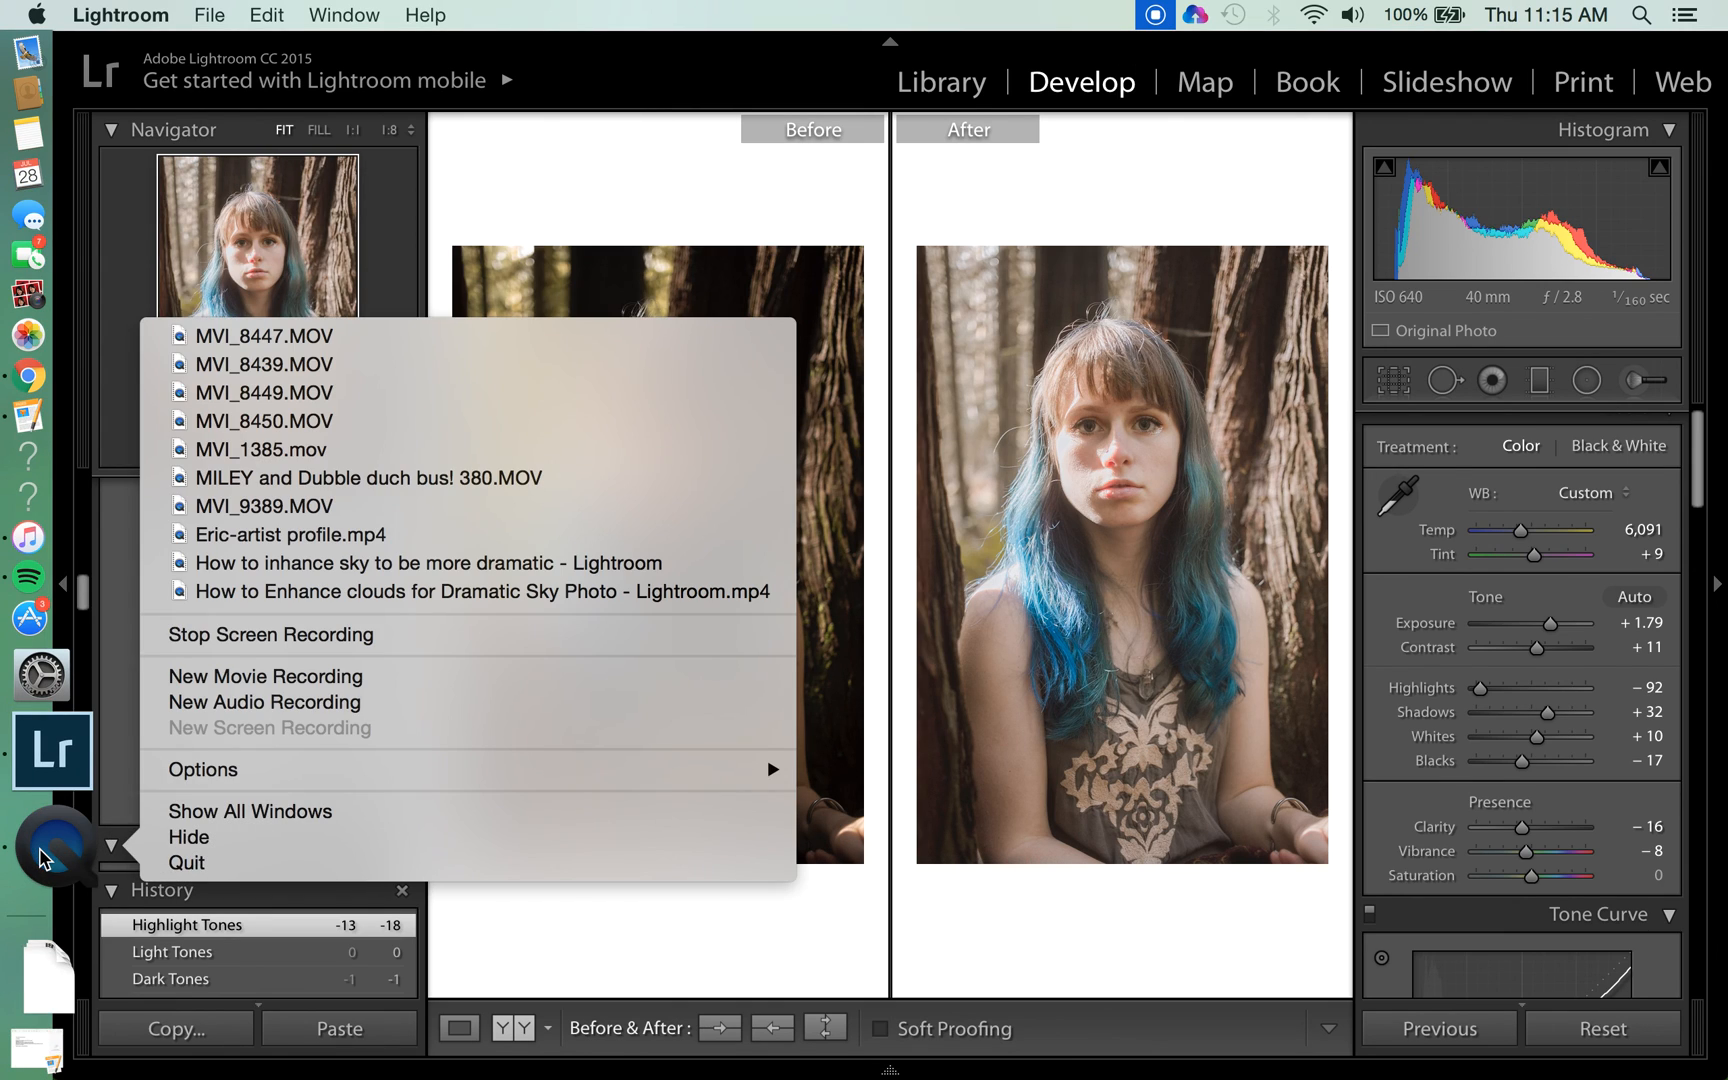
{"action": "left_click", "coordinate": [40, 849]}
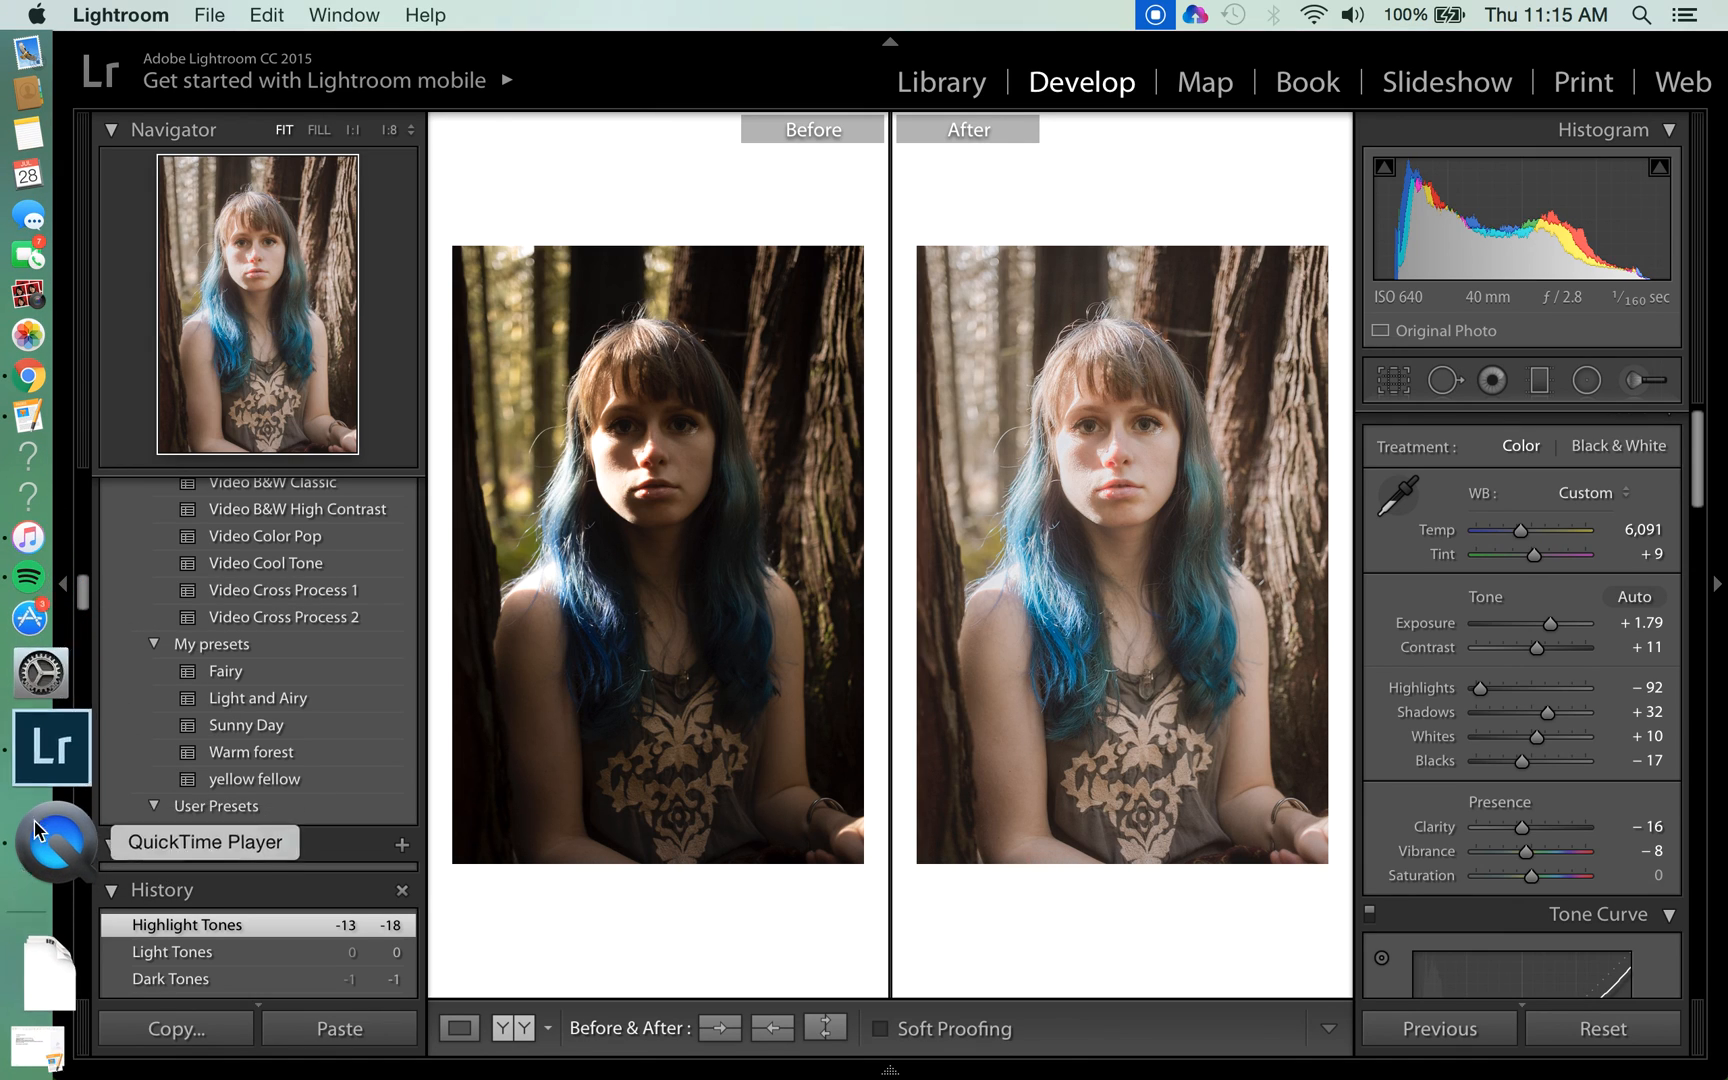
{"action": "left_click", "coordinate": [216, 14]}
{"action": "mouse_move", "coordinate": [267, 18]}
{"action": "left_click", "coordinate": [993, 12]}
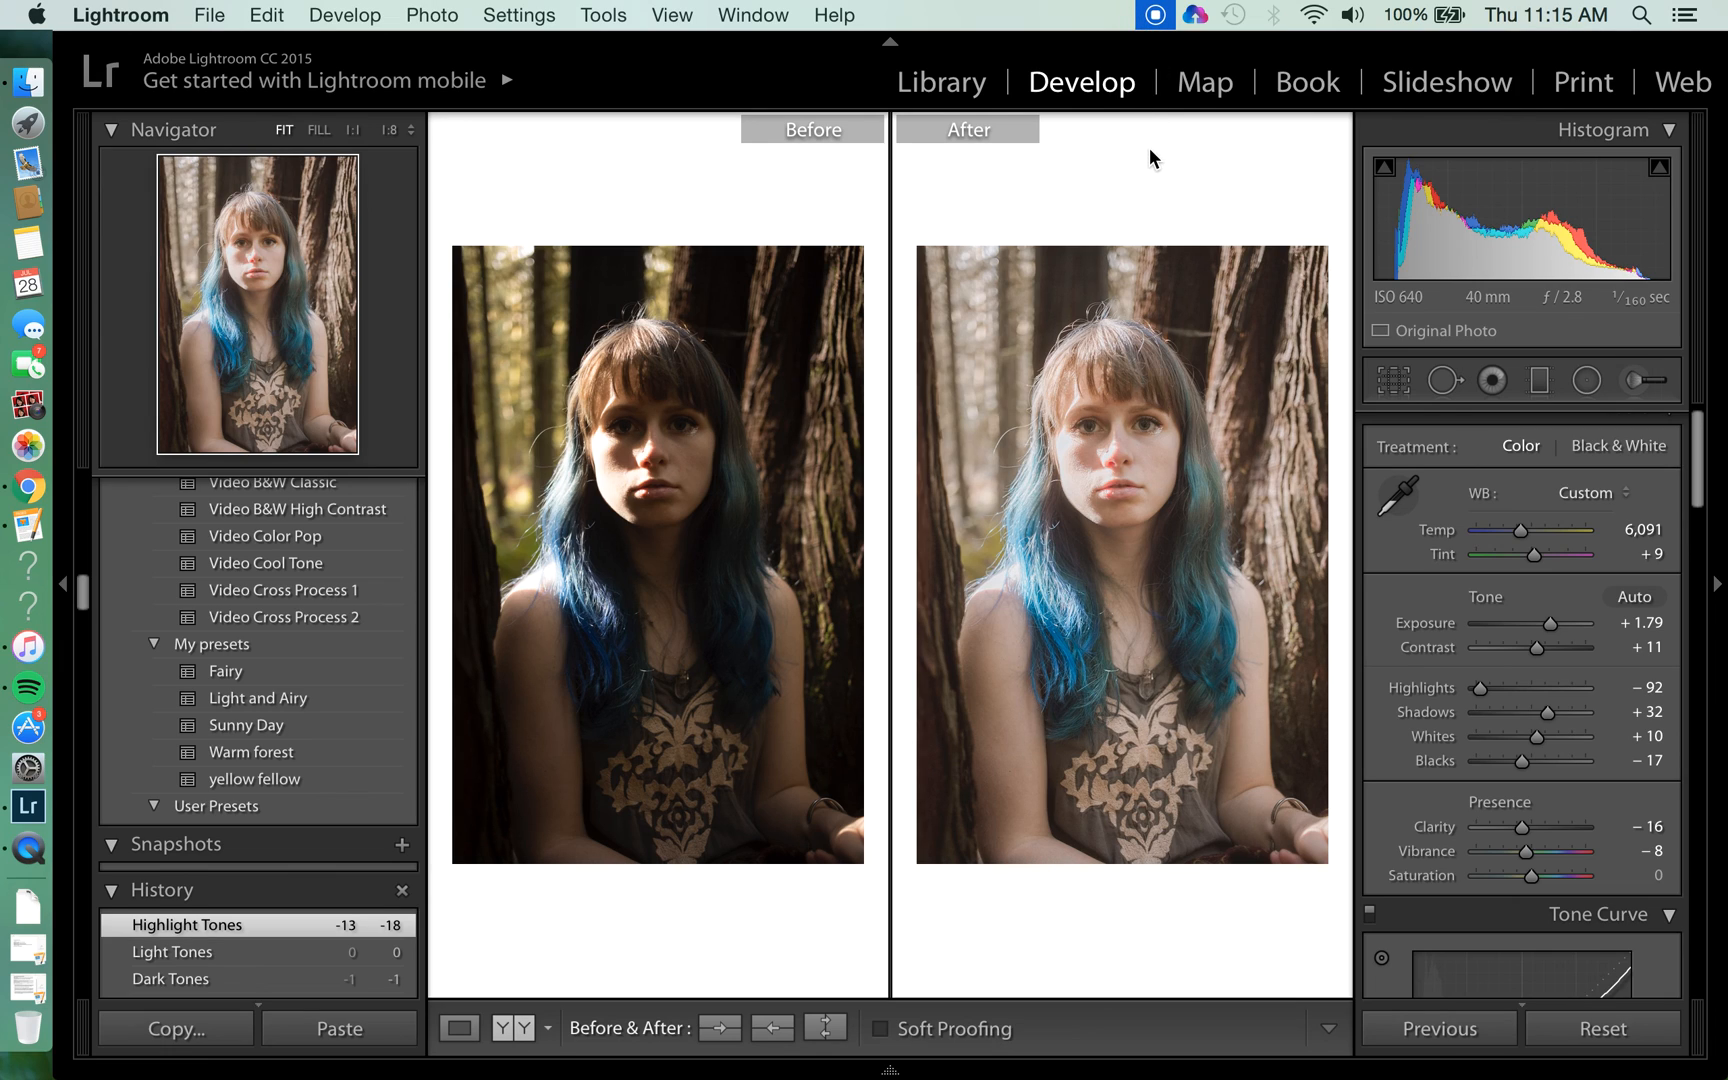
{"action": "right_click", "coordinate": [47, 860]}
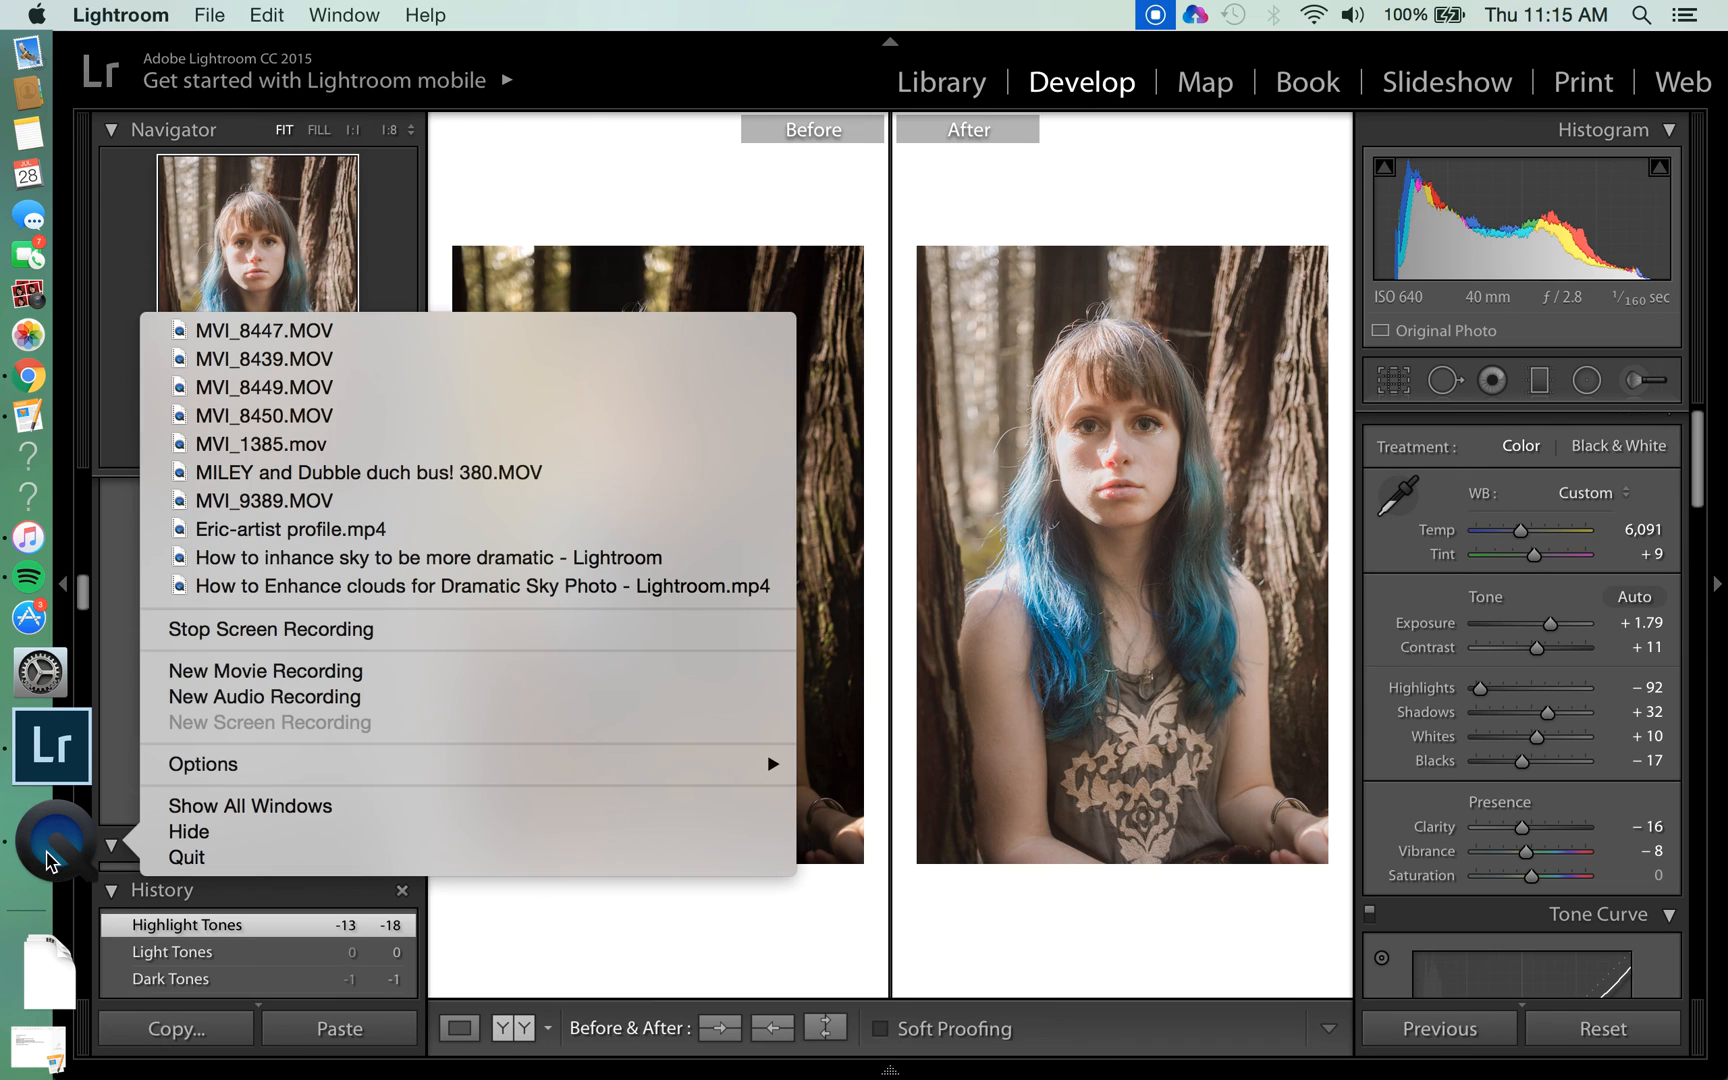